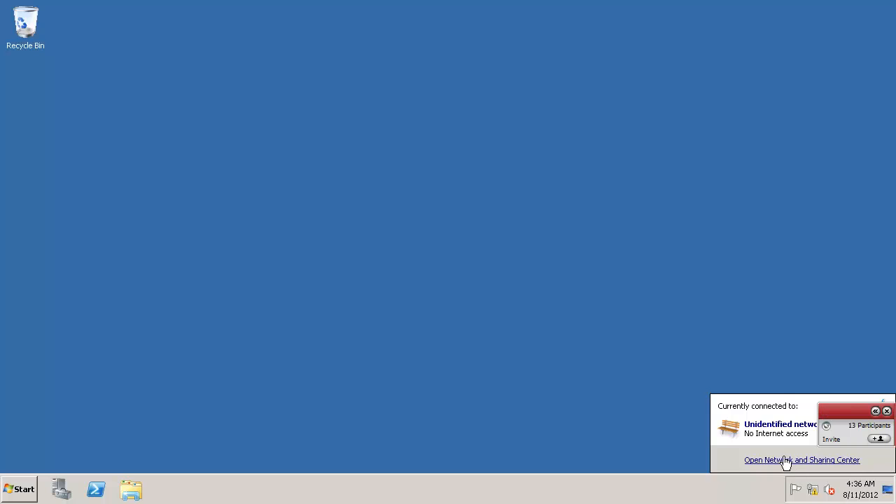
Step: Go from the Network and Sharing Center to Windows Firewall, showing the public network protected
left_click(784, 460)
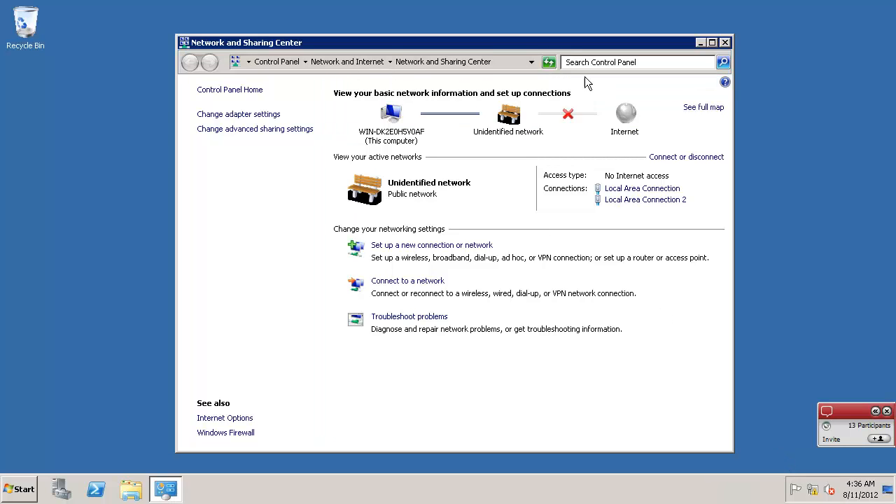
left_click(712, 43)
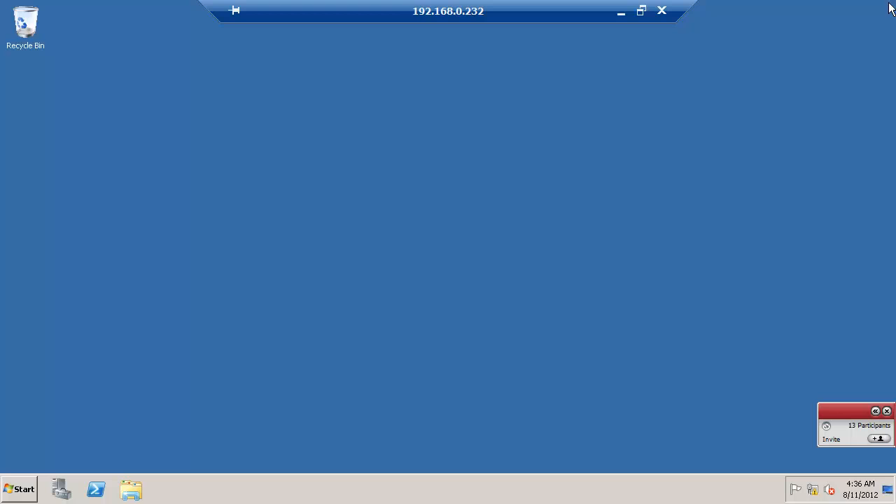
left_click(887, 6)
right_click(811, 489)
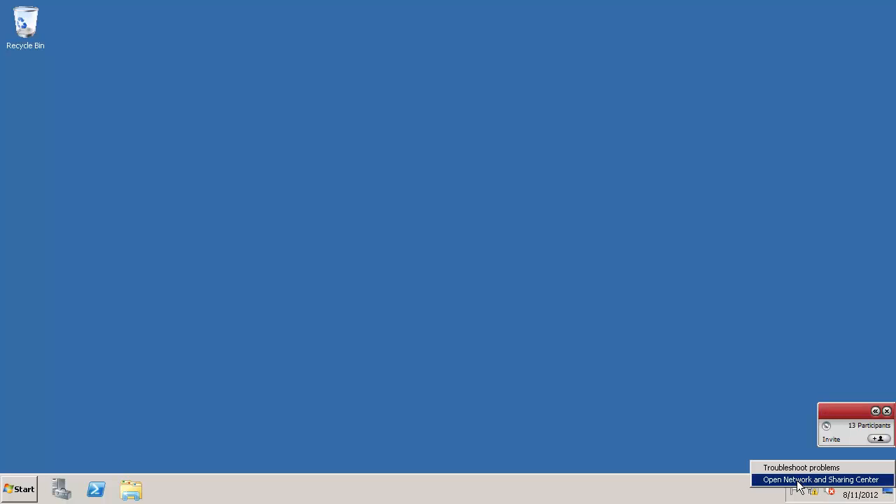
left_click(797, 481)
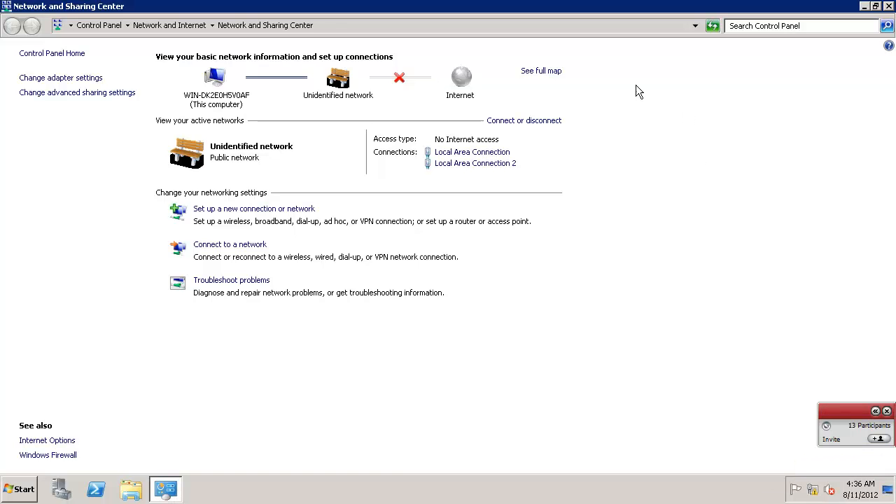
left_click(46, 455)
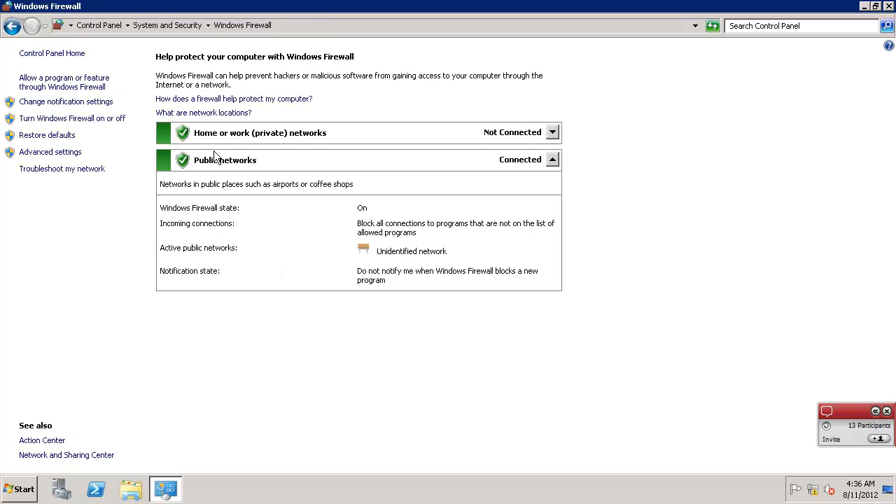
Step: Enable the inbound File and Printer Sharing (Echo Request - ICMPv4-In) rule, sorting rules by protocol
left_click(68, 154)
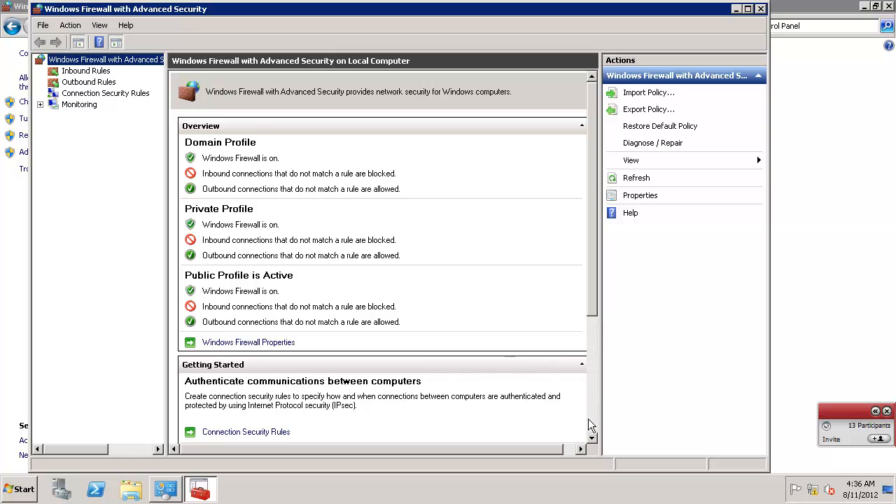
scroll(590, 425, "down", 5)
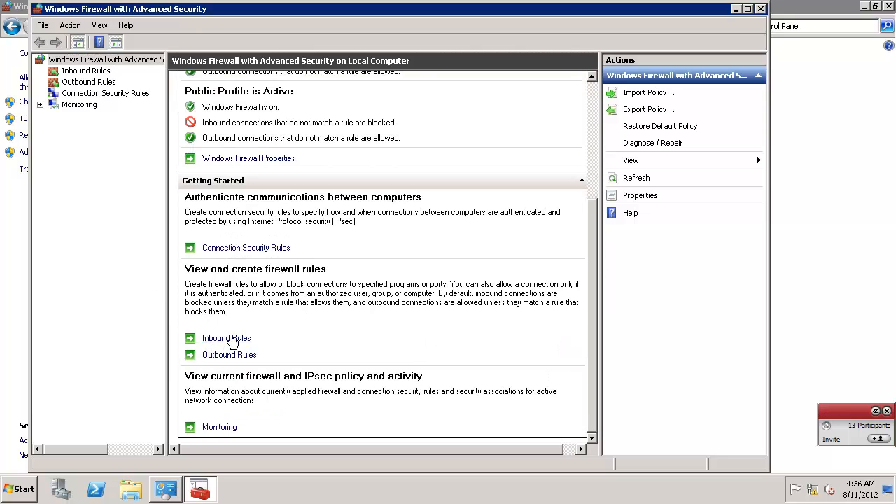
left_click(228, 339)
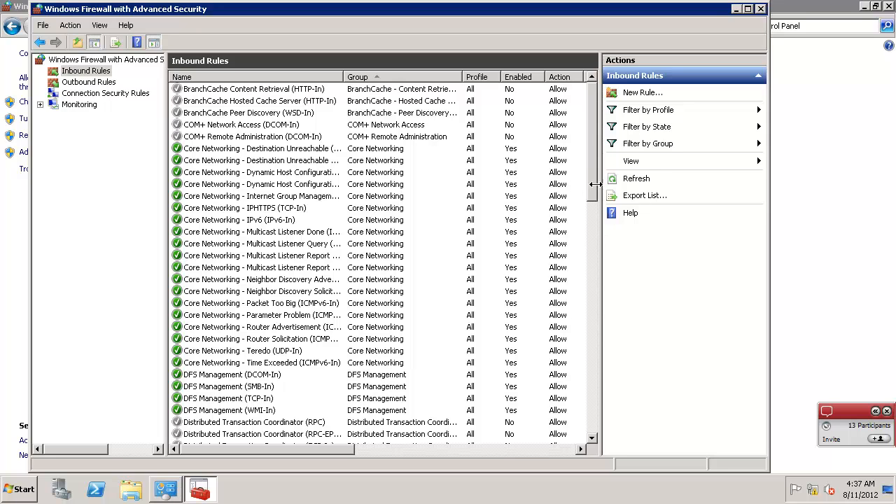
left_click(559, 451)
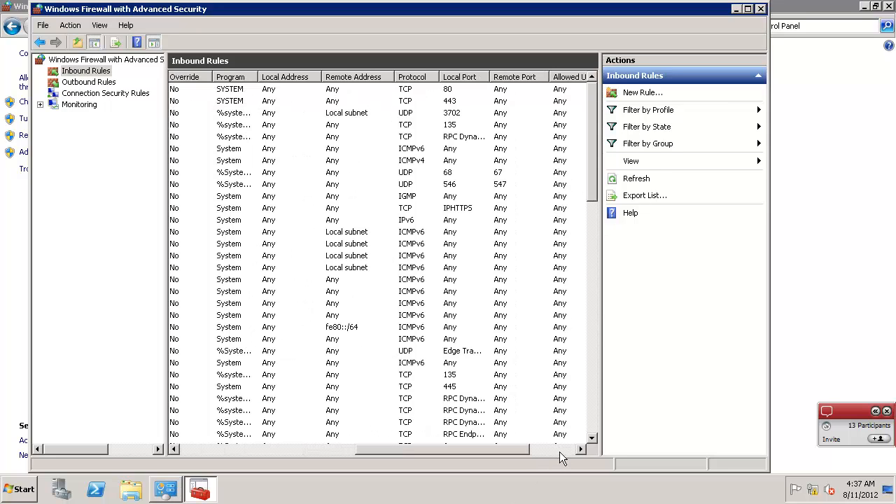
left_click(413, 77)
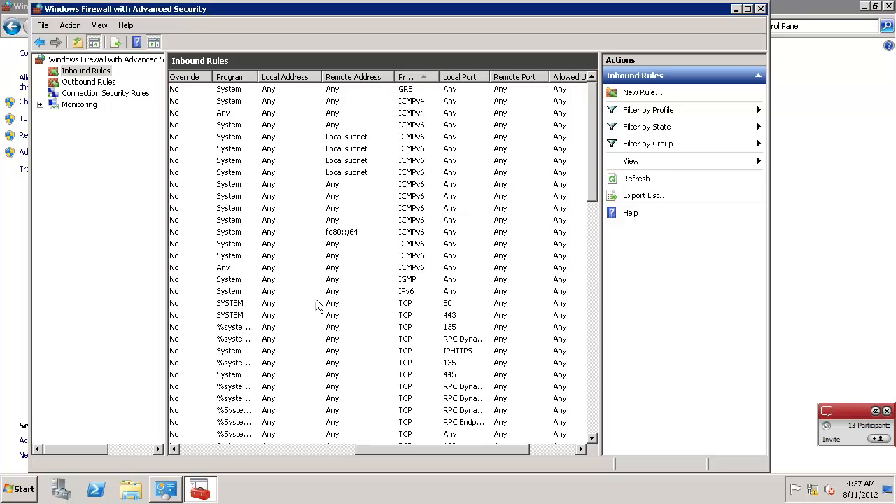
left_click(196, 451)
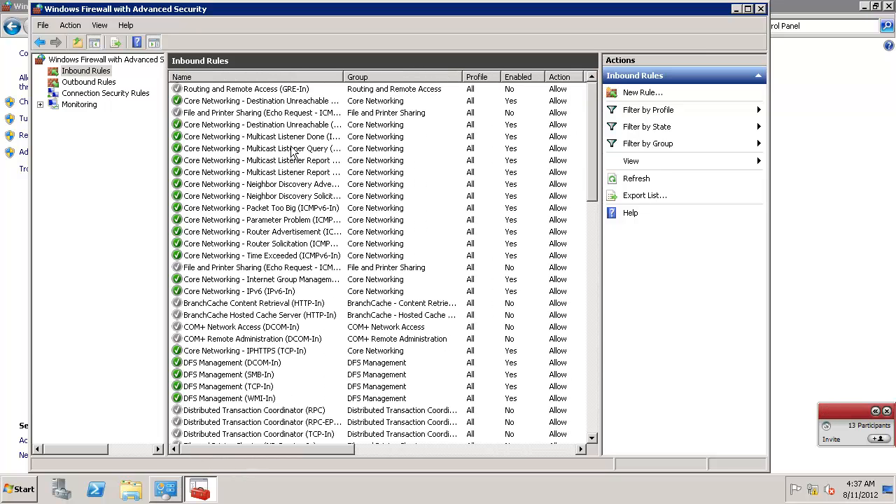
right_click(216, 117)
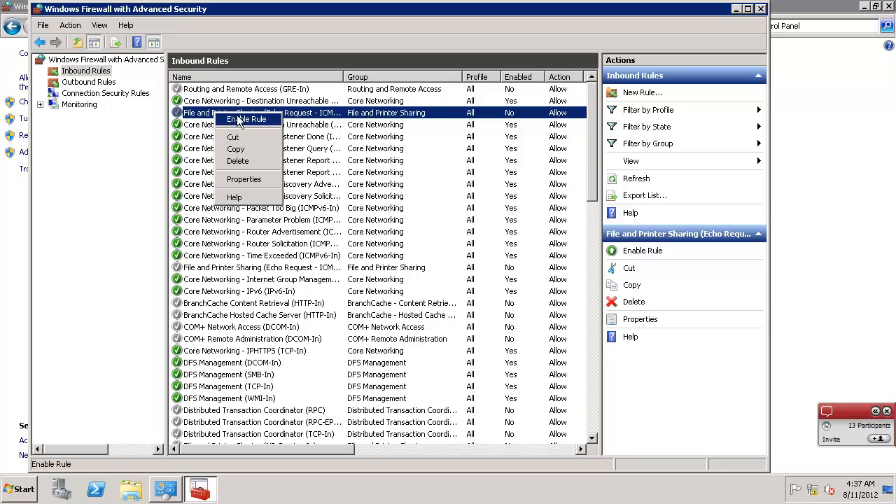
left_click(241, 119)
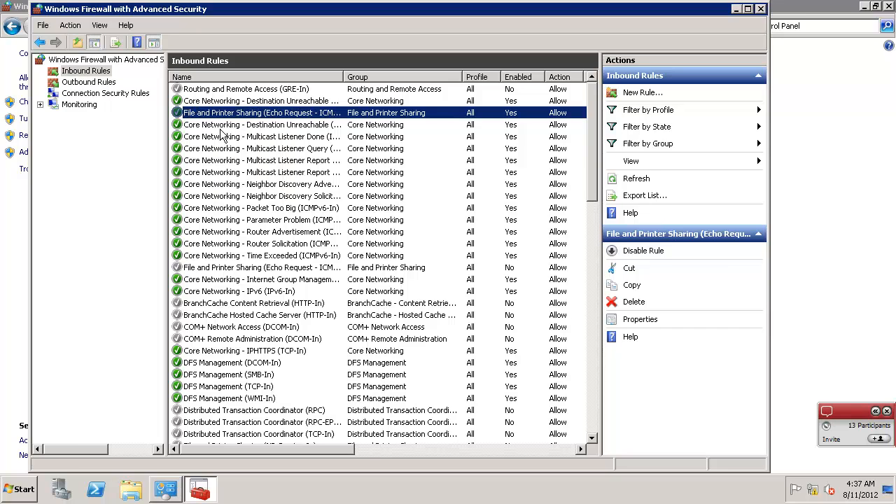
Step: Minimize the remote session and ping 192.168.0.232 from a local Command Prompt
mouse_move(574, 6)
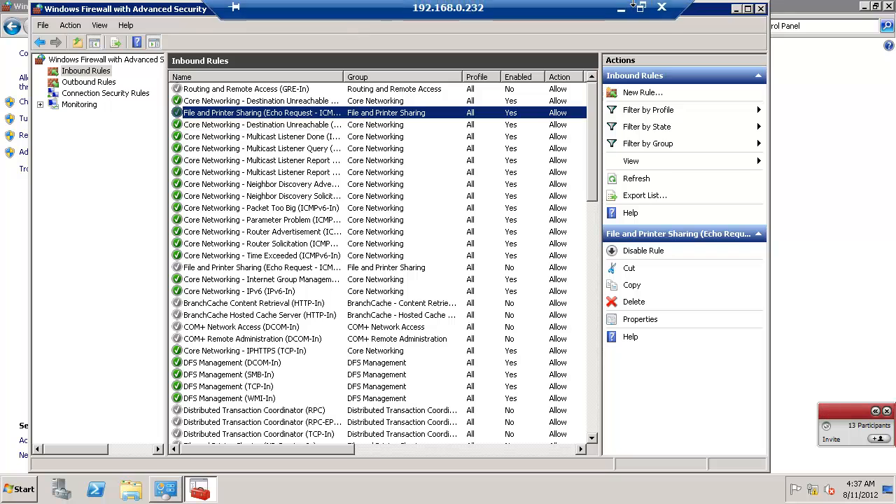
left_click(619, 12)
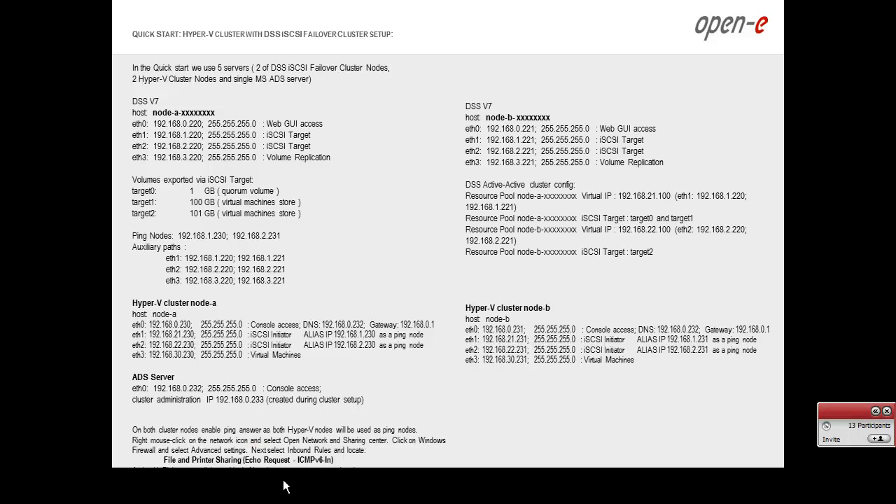
key("alt+Tab")
key("alt+Tab")
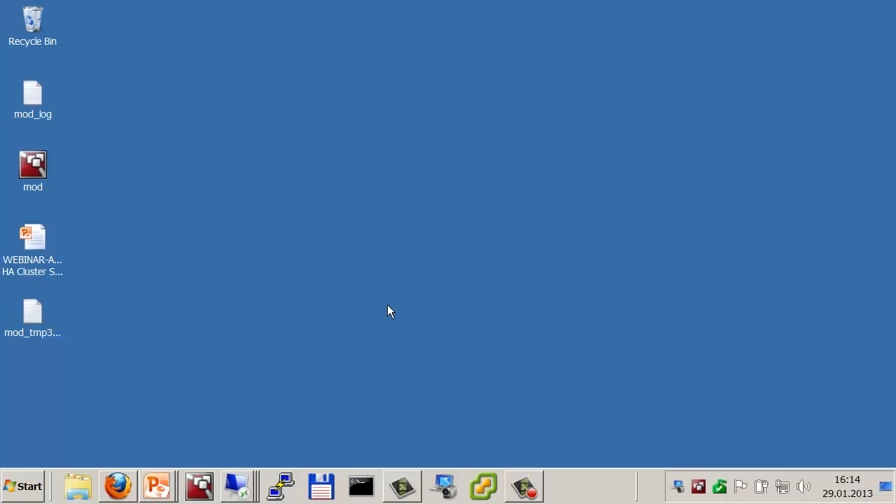
left_click(361, 486)
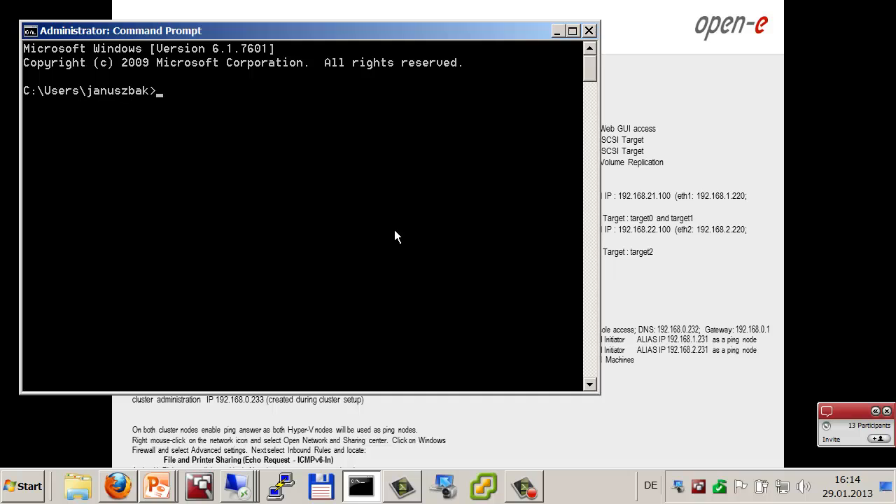
type("ping 192.168.")
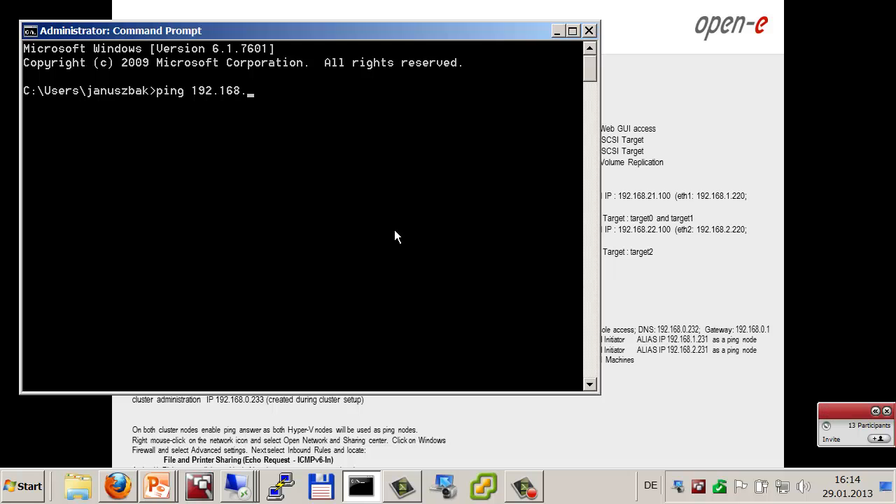
type("0.232")
key("Return")
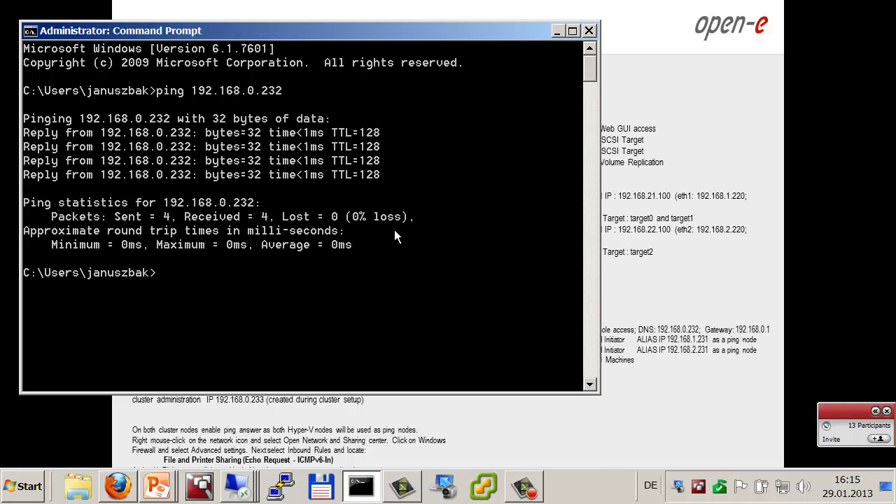
Step: Ping 192.168.0.230 and 192.168.0.231, both replying with 0% loss, then bring back the slides
key("Up")
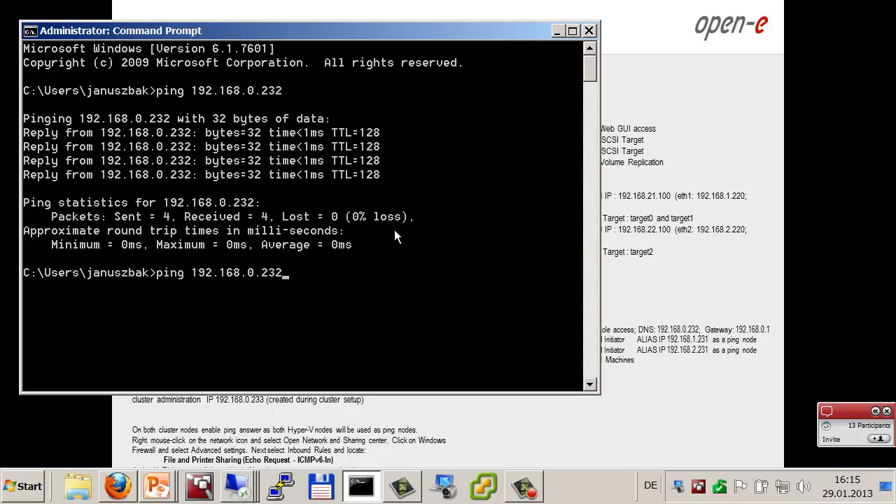
key("BackSpace")
type("0")
key("Return")
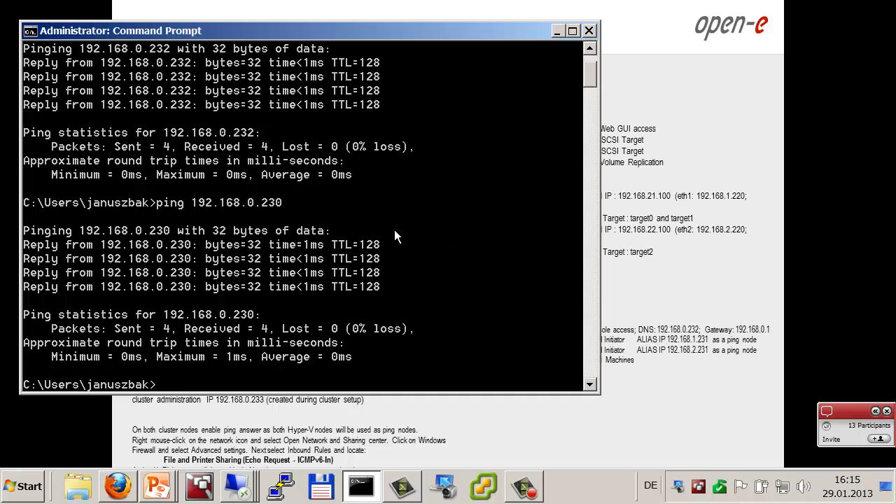
key("Up")
key("BackSpace")
type("192.168.0.23")
key("Return")
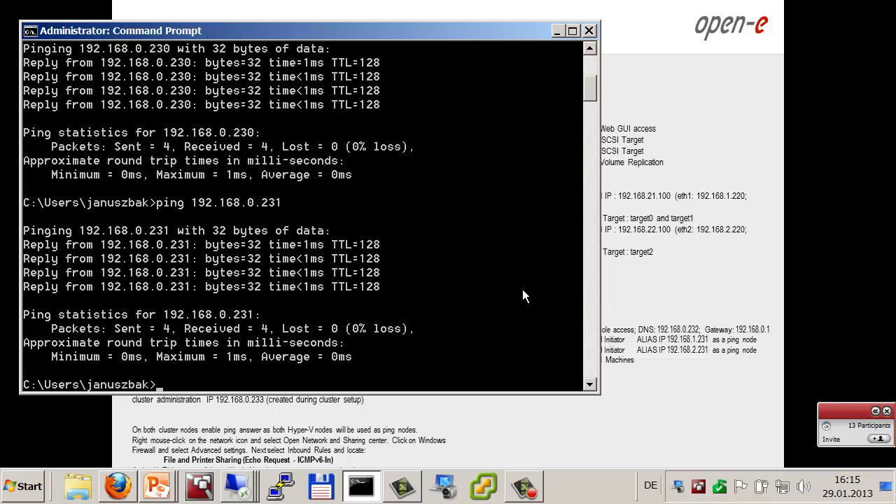
left_click(590, 424)
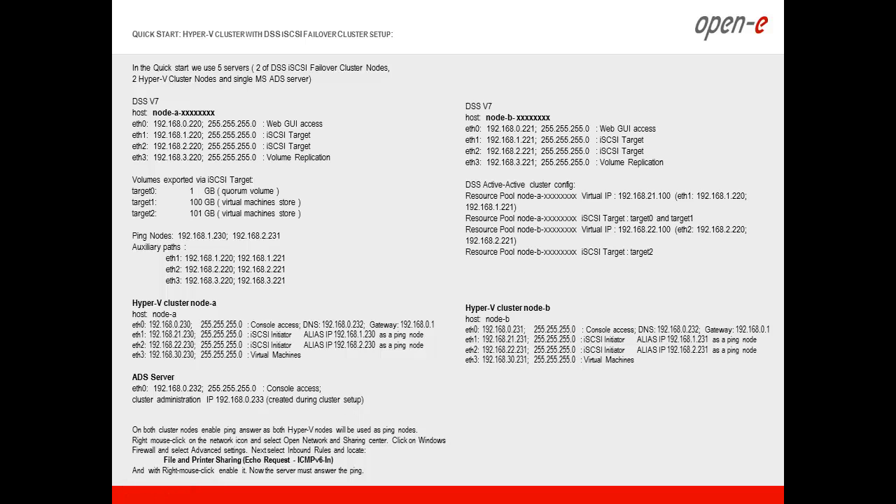
Step: Advance to the ADS Server domain slide, then return to the 192.168.0.232 remote session
key("Right")
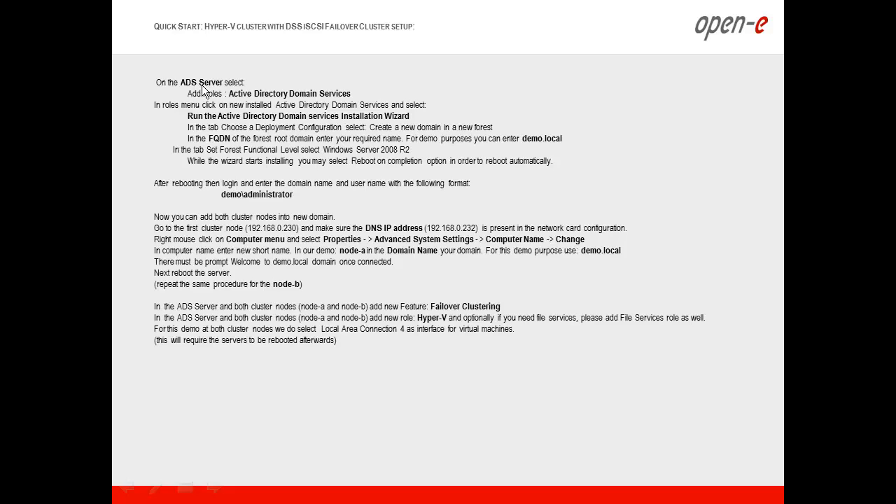
key("alt+Tab")
key("alt+Tab")
key("alt+Tab")
key("alt+Tab")
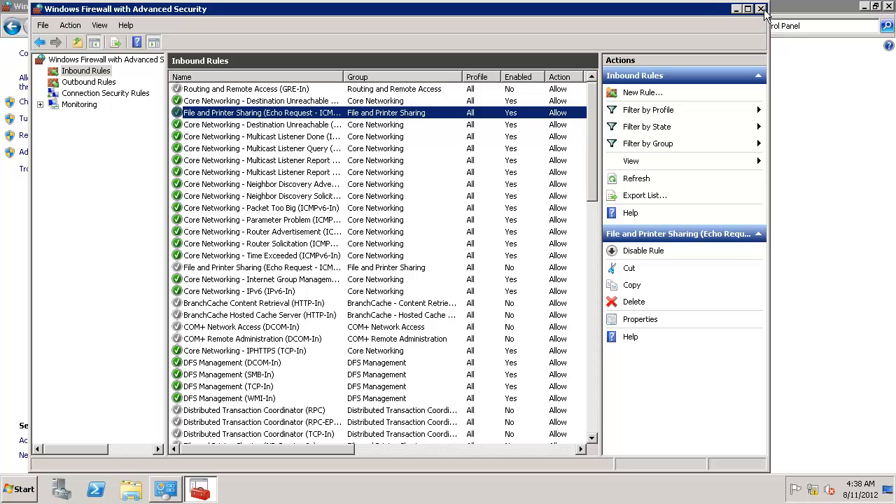
Step: Close both firewall windows and show the Roles page in Server Manager
left_click(761, 9)
left_click(888, 6)
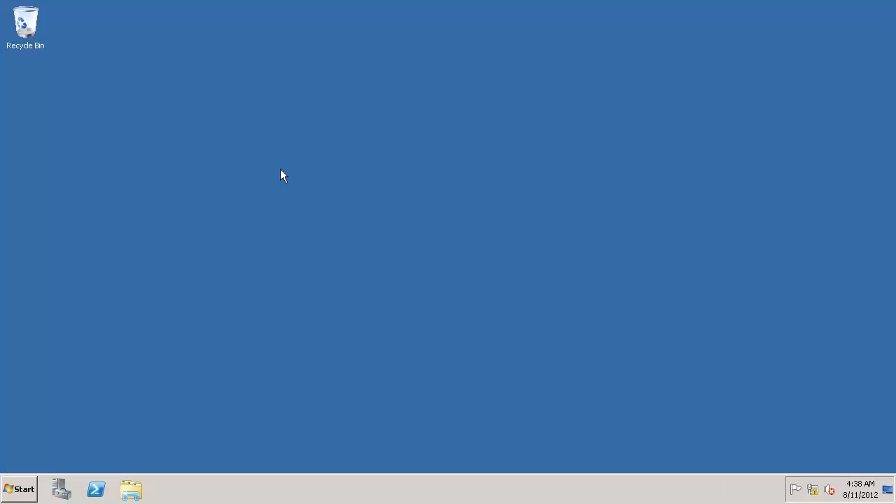
left_click(63, 488)
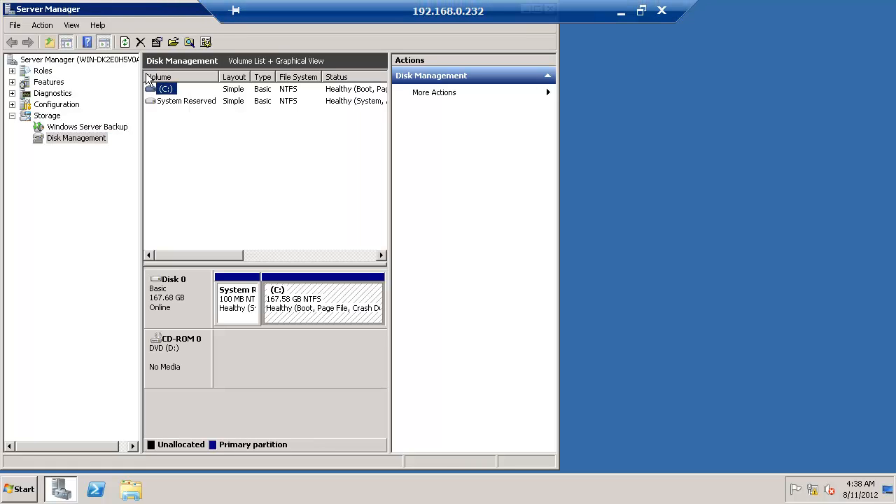
left_click(47, 72)
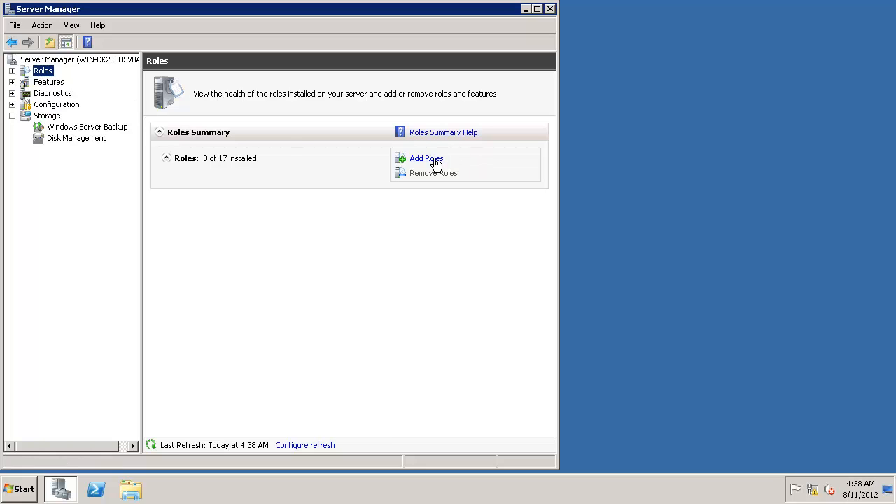
Step: Install Active Directory Domain Services with the required .NET Framework 3.5.1 features
left_click(432, 161)
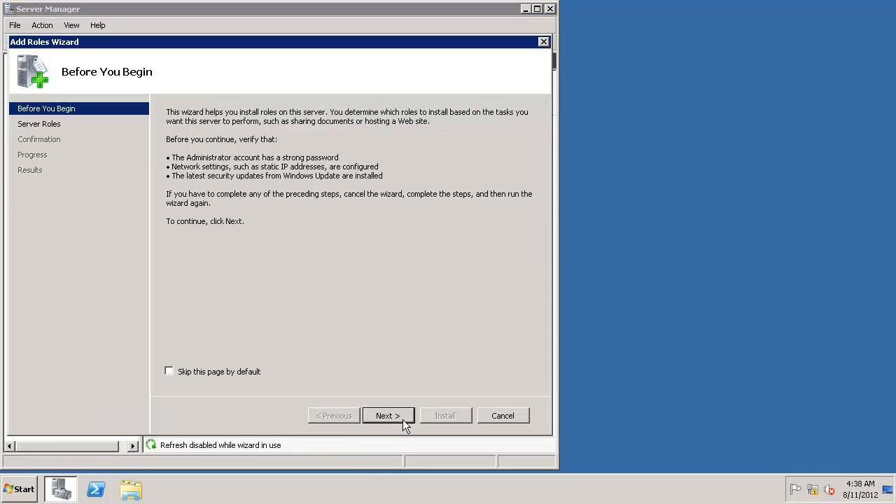
left_click(387, 416)
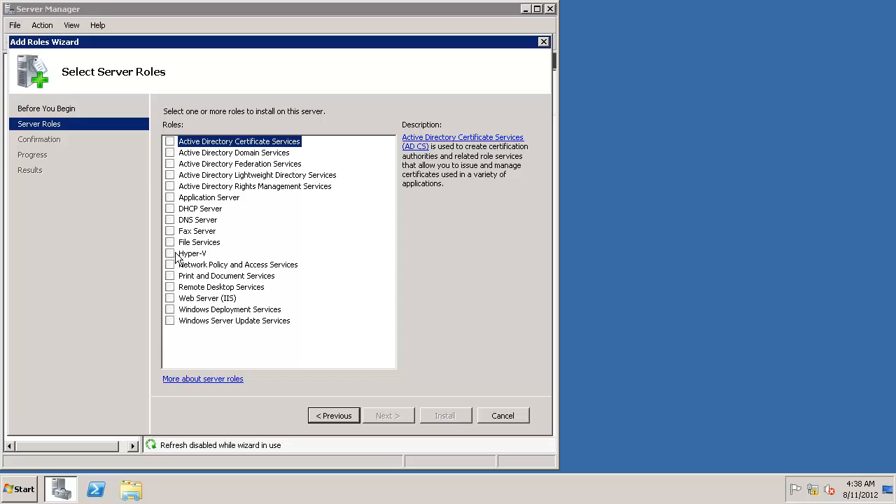
left_click(170, 152)
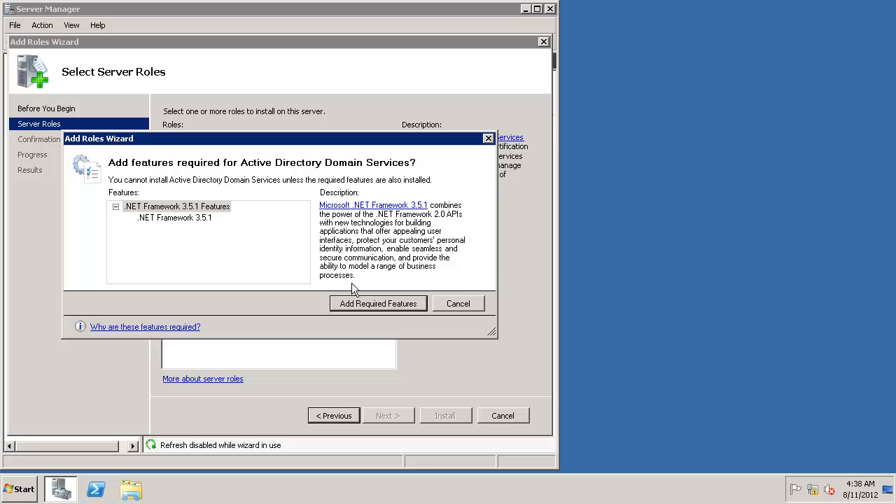
left_click(369, 306)
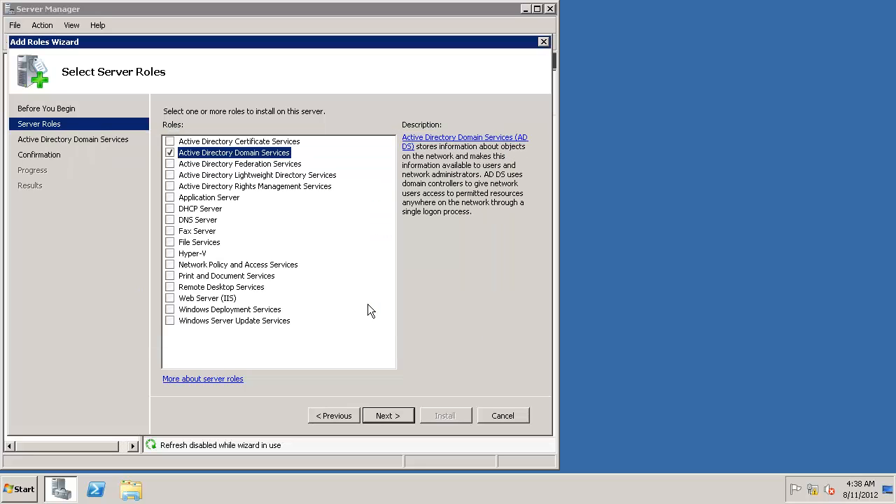
left_click(385, 416)
left_click(398, 416)
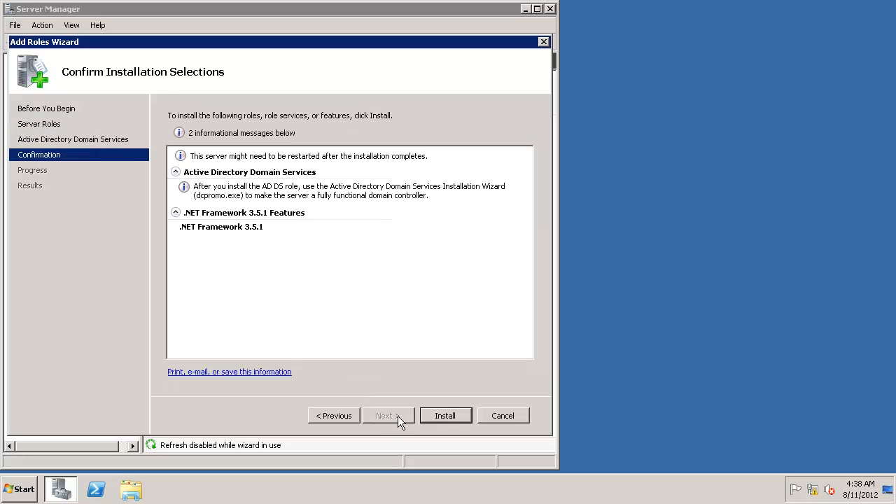
left_click(444, 415)
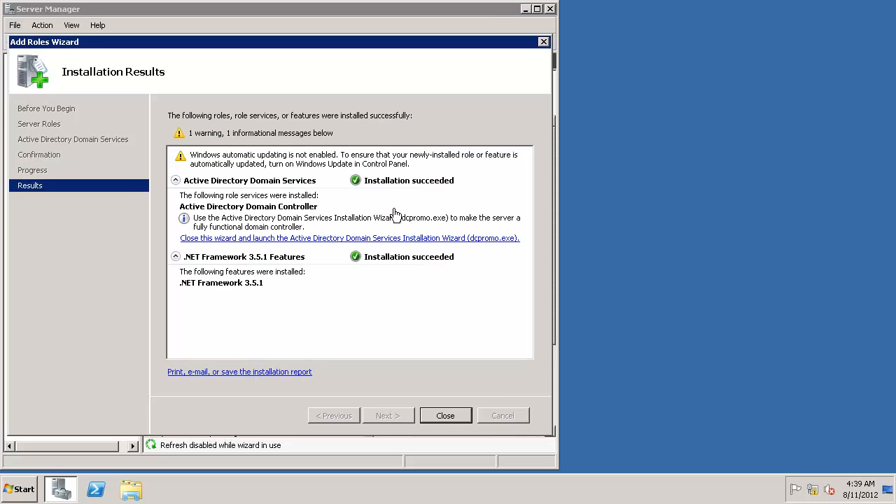
Step: Close the finished wizard, open the Active Directory Domain Services role page, and widen Server Manager
left_click(444, 416)
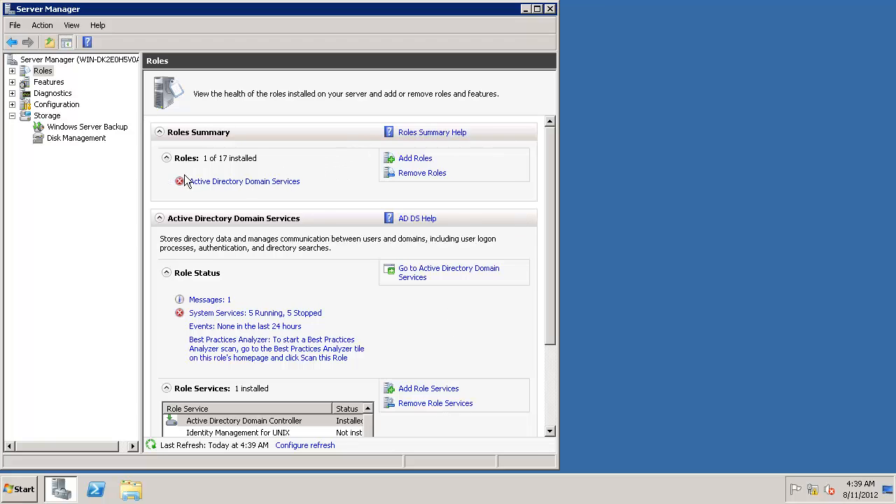
left_click(243, 184)
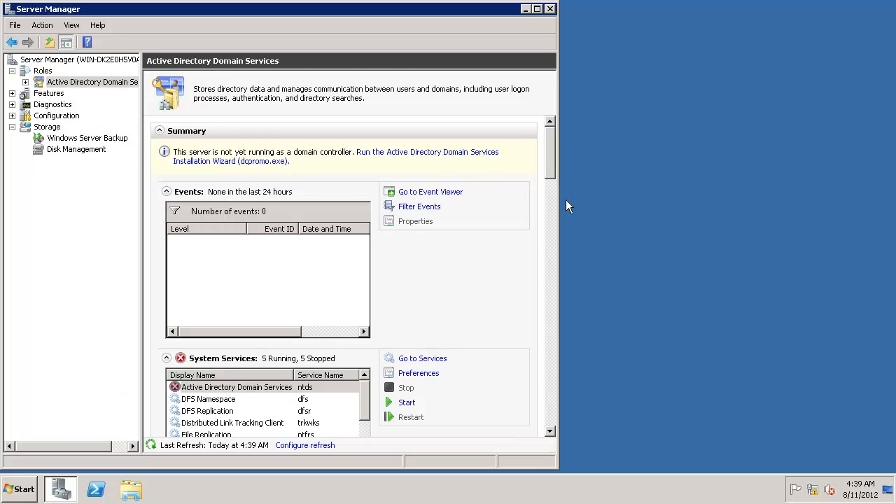
left_click_drag(557, 196, 846, 203)
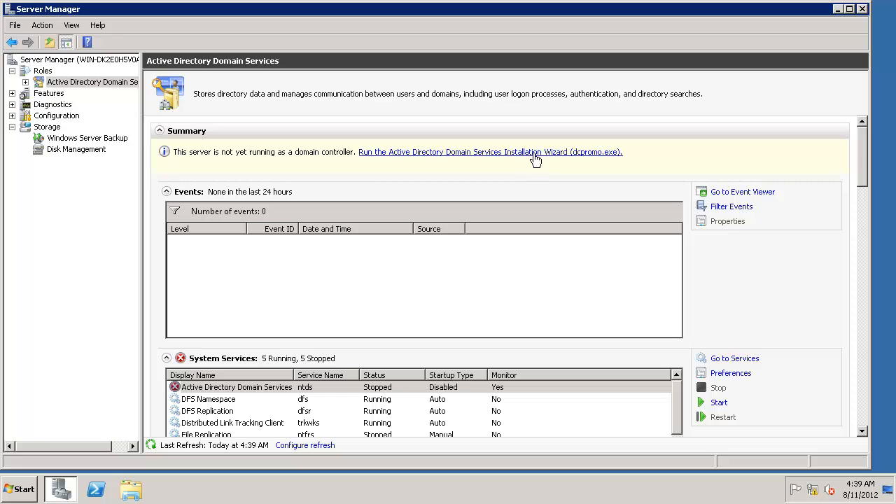
Step: Run dcpromo to create a new domain in a new forest with root domain demo.local
left_click(408, 155)
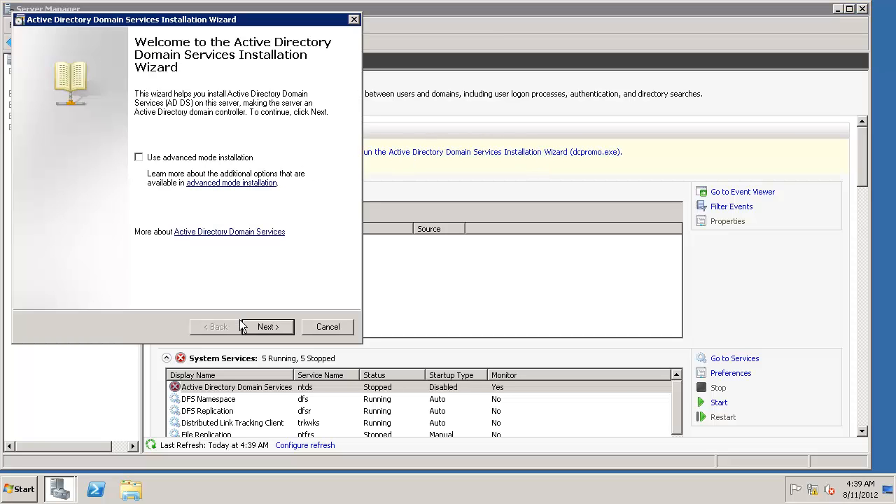
left_click(273, 331)
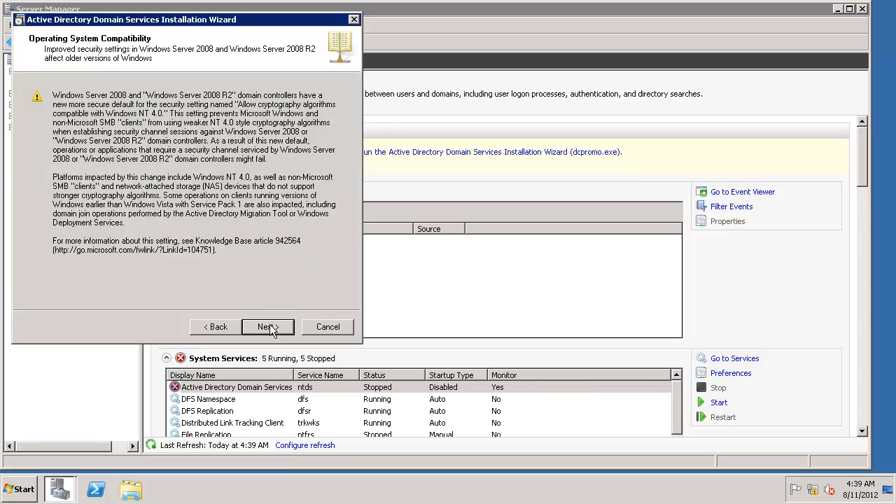
left_click(271, 329)
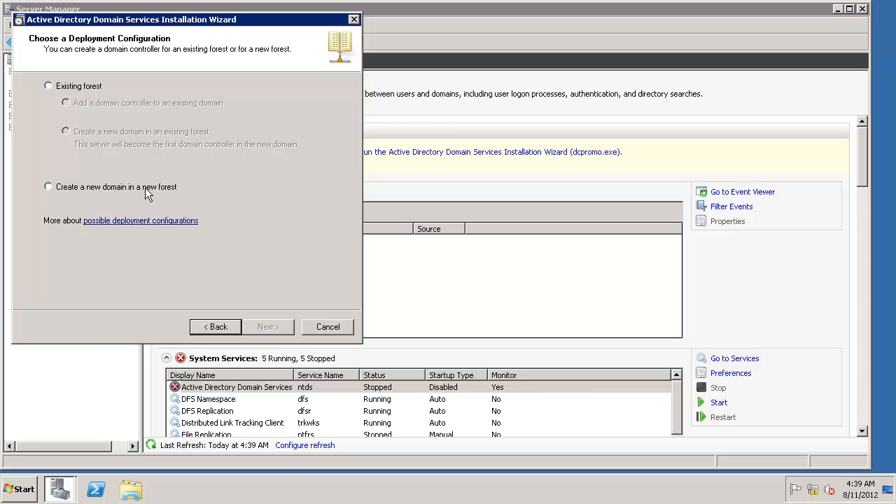
left_click(53, 187)
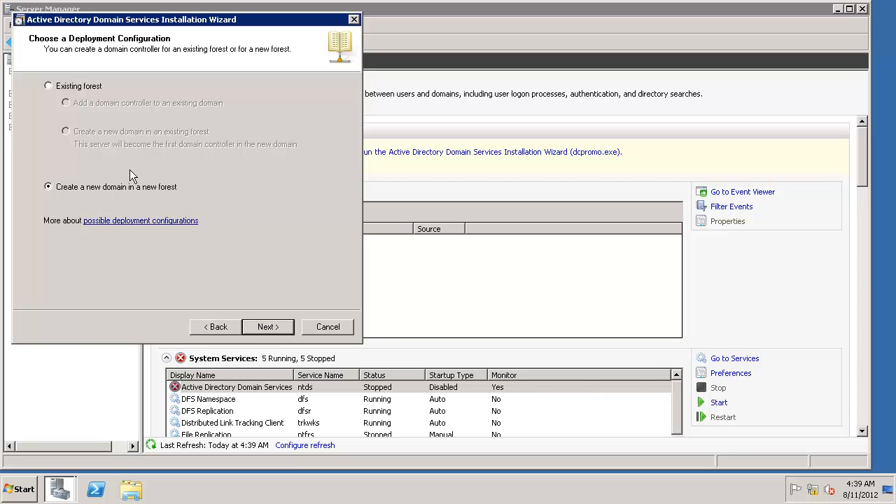
left_click(279, 331)
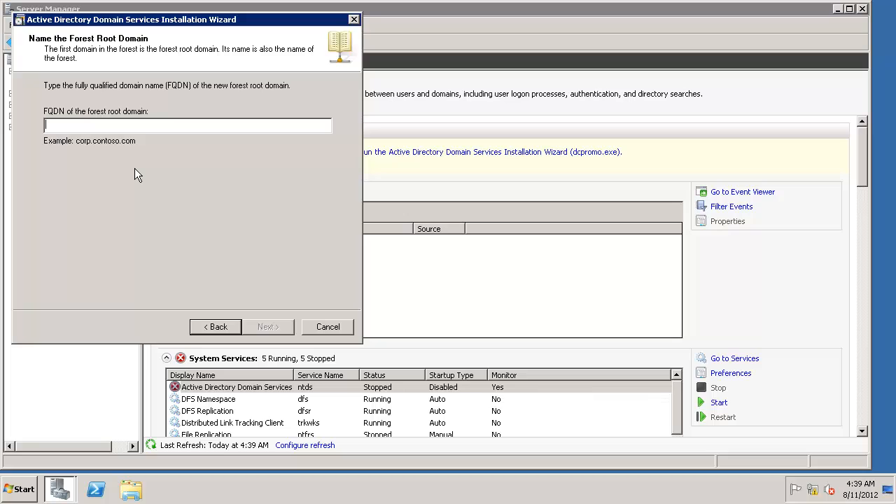
type("demo.")
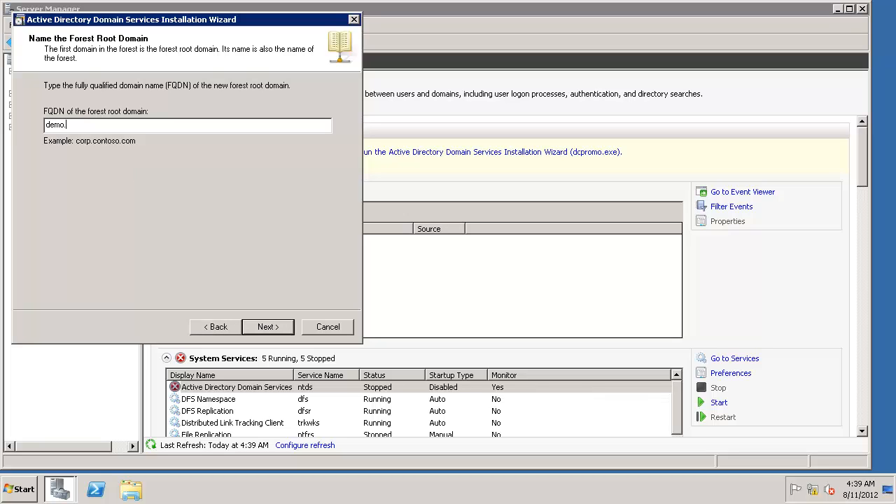
type("local")
left_click(270, 324)
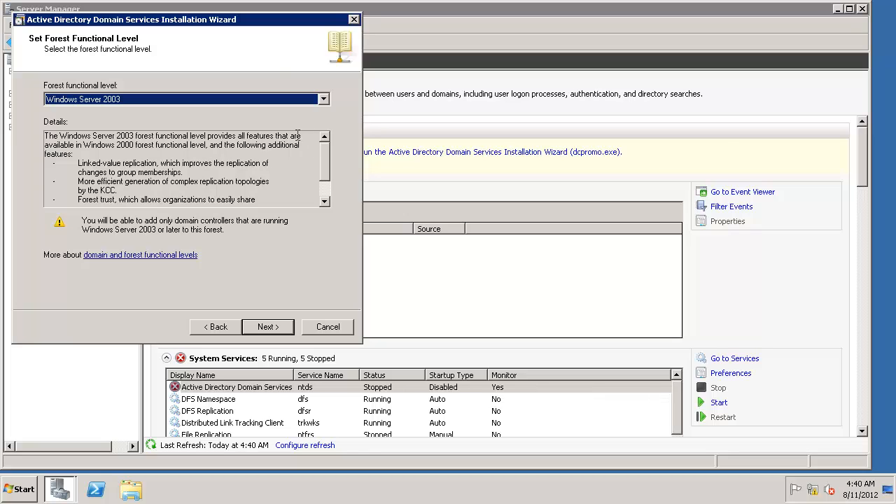
Step: Choose Windows Server 2008 R2 as forest functional level and keep the DNS server option
left_click(324, 101)
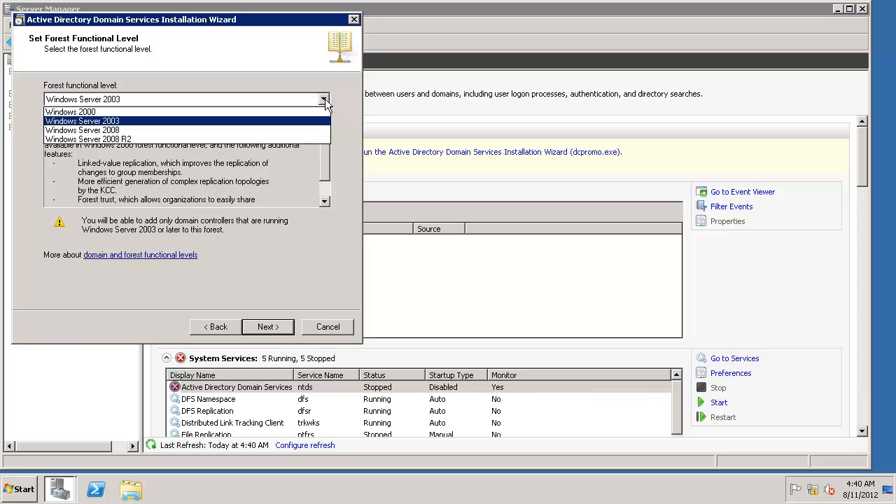
left_click(153, 140)
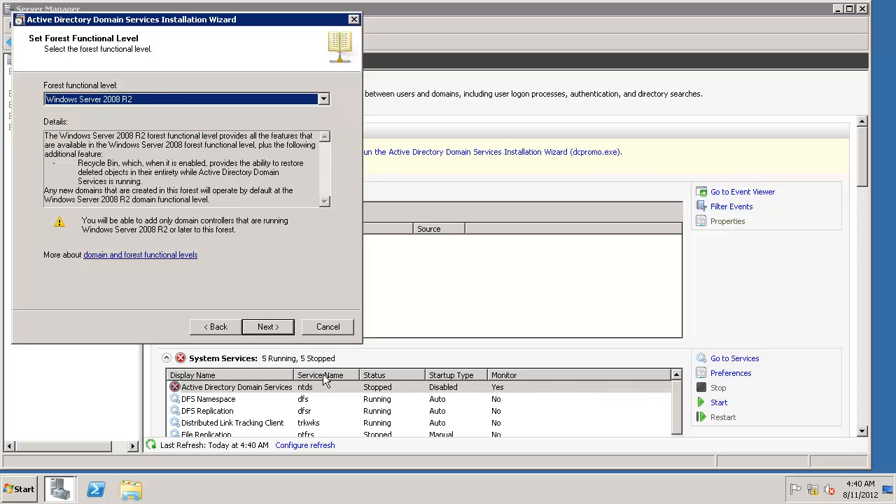
left_click(278, 329)
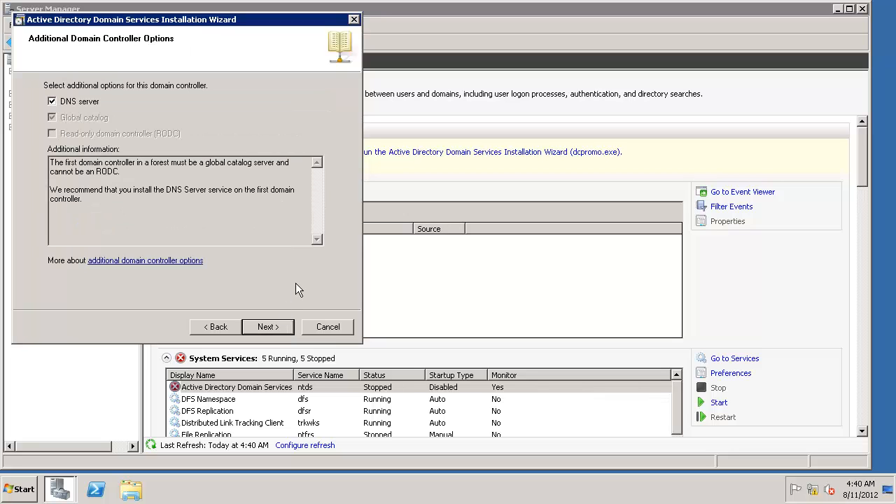
left_click(265, 326)
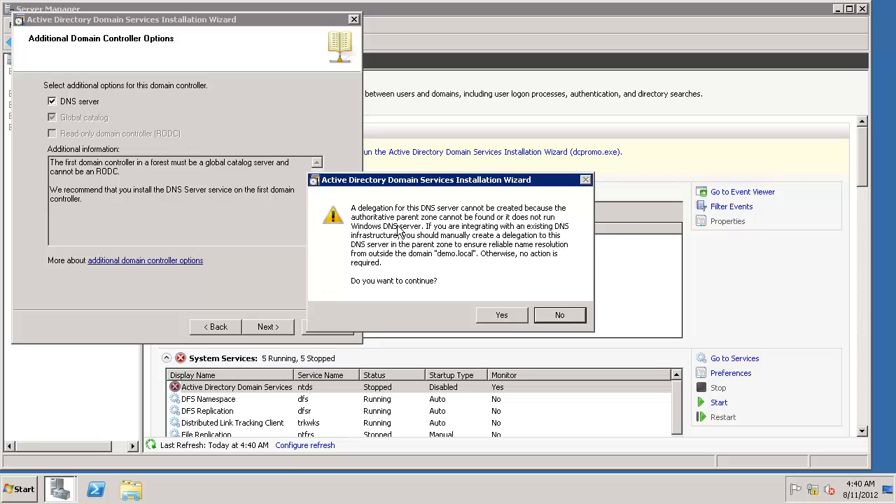
Step: Accept the delegation warning, keep default folders, set the DSRM password, and configure with reboot on completion
left_click(499, 315)
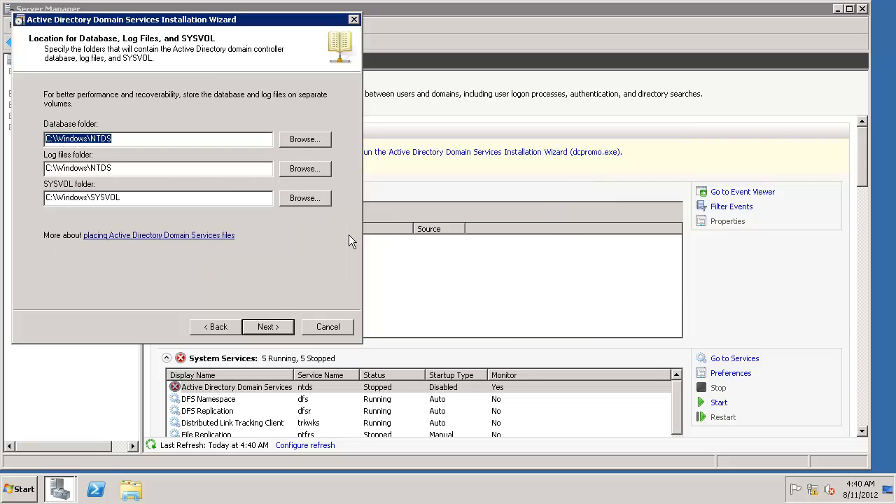
left_click(268, 327)
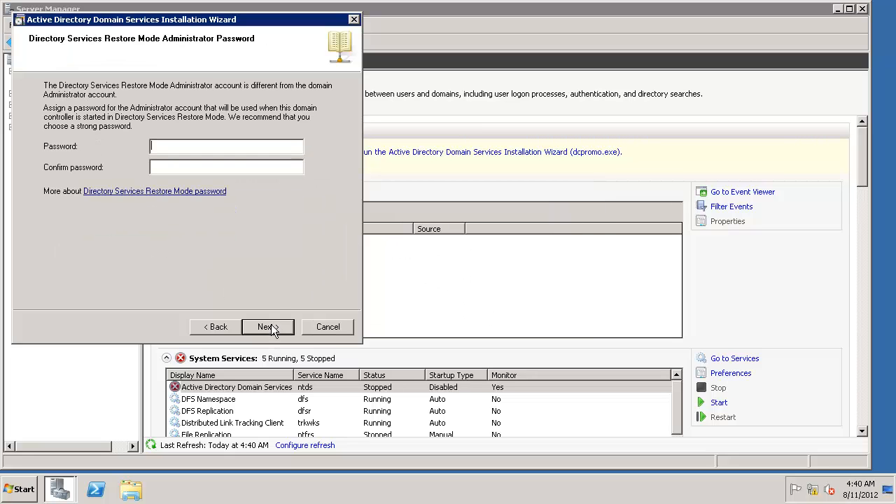
type("••••••")
key("Tab")
type("•")
left_click(288, 330)
left_click(282, 328)
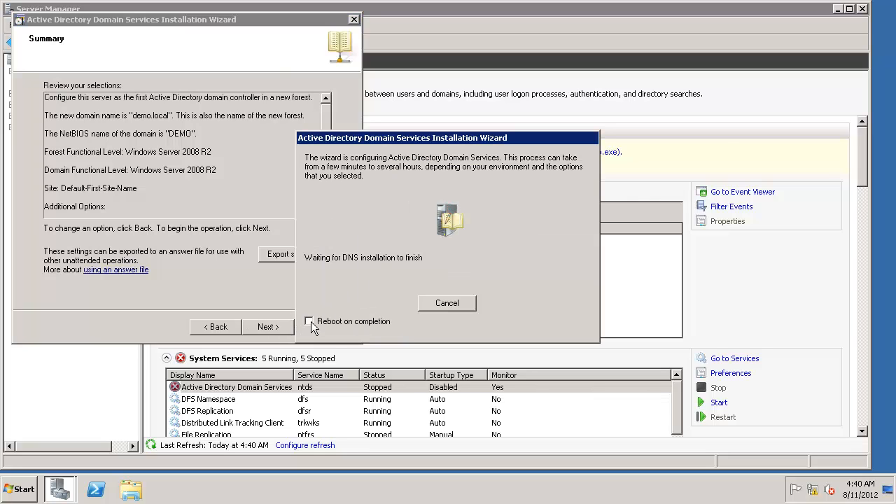
left_click(310, 321)
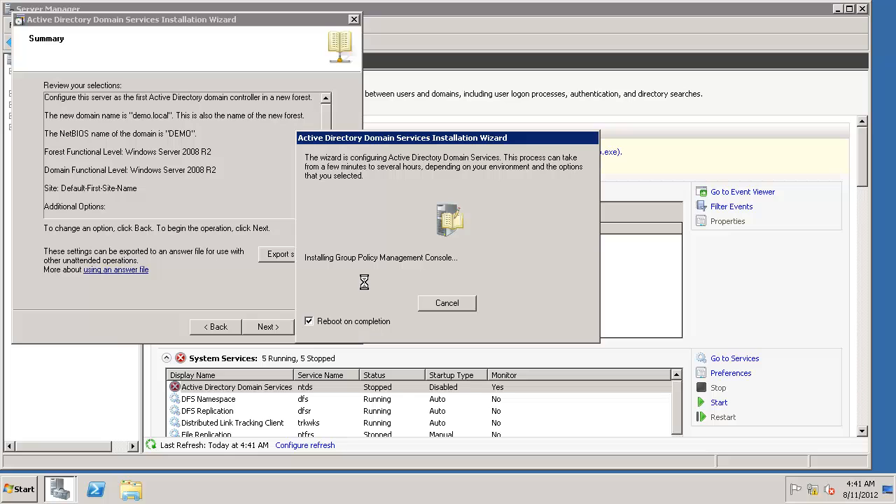
mouse_move(606, 3)
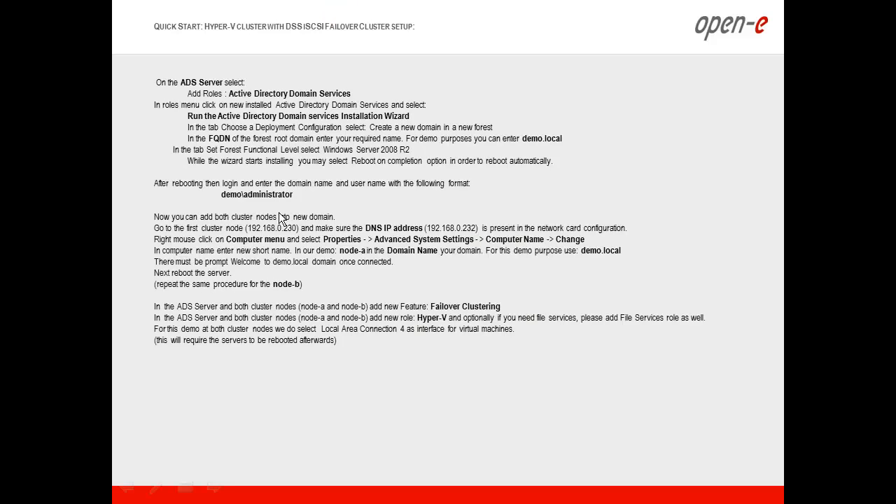
Step: Switch to Firefox showing the dss1 Open-E DSS V7 volume groups page at 192.168.0.220
key("alt+Tab")
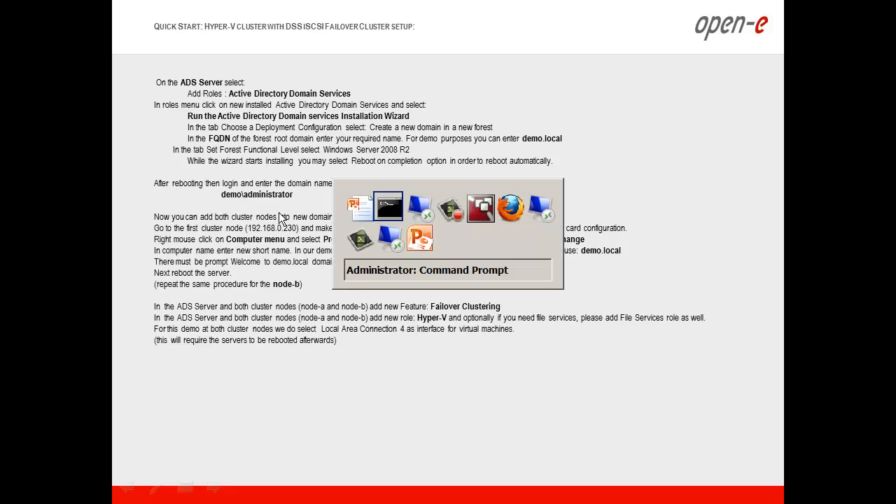
key("alt+Tab")
key("alt+Tab")
key("alt+Tab")
key("alt+Tab")
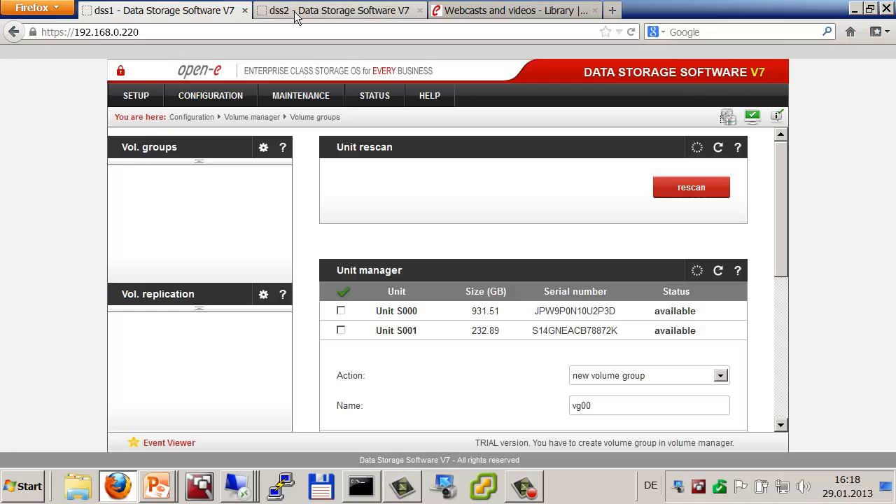
Step: Open the Network interfaces settings of dss2 after moving between the dss1 and dss2 tabs
left_click(269, 14)
left_click(109, 13)
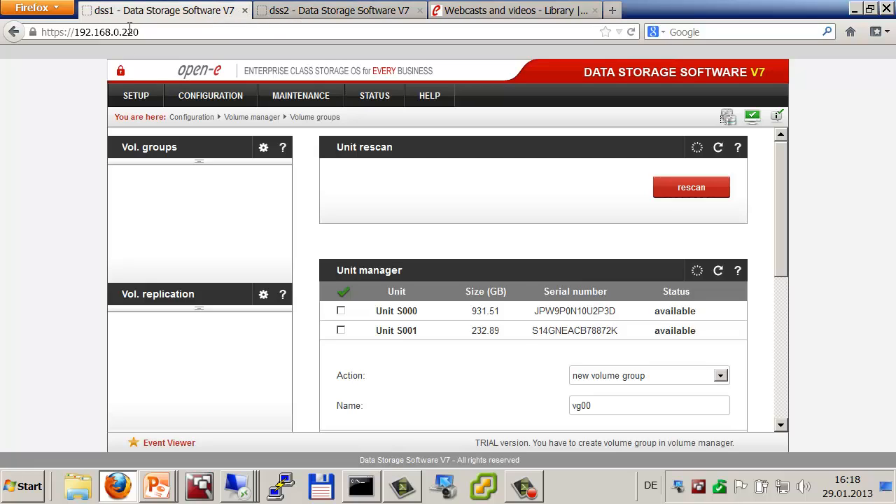
left_click(273, 11)
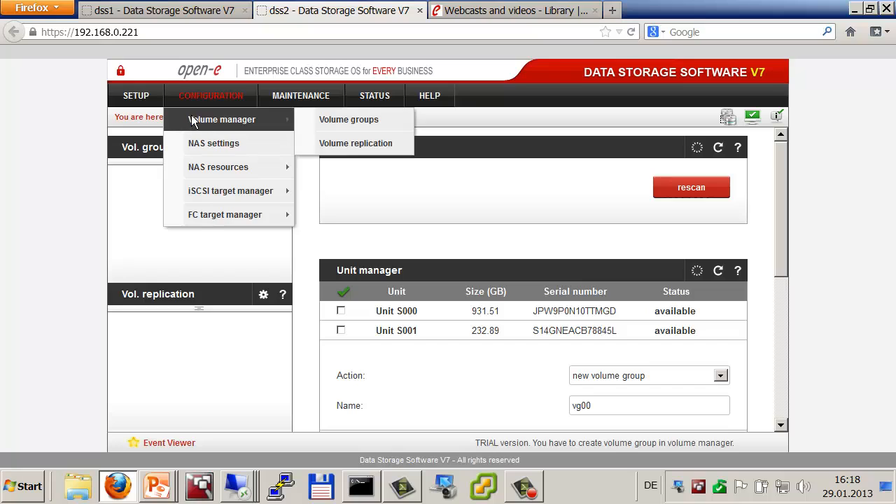
mouse_move(150, 102)
left_click(153, 146)
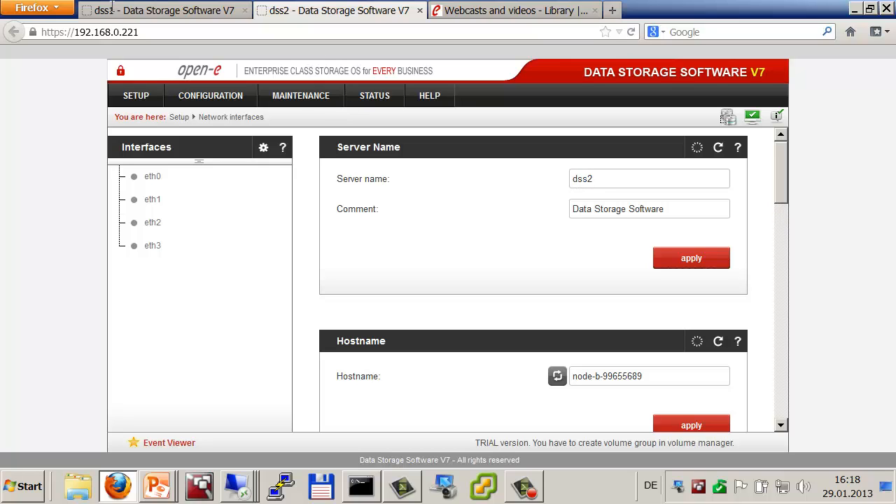
Step: Open dss1's Network interfaces page to show its server name, then return to dss2's interfaces page
left_click(158, 14)
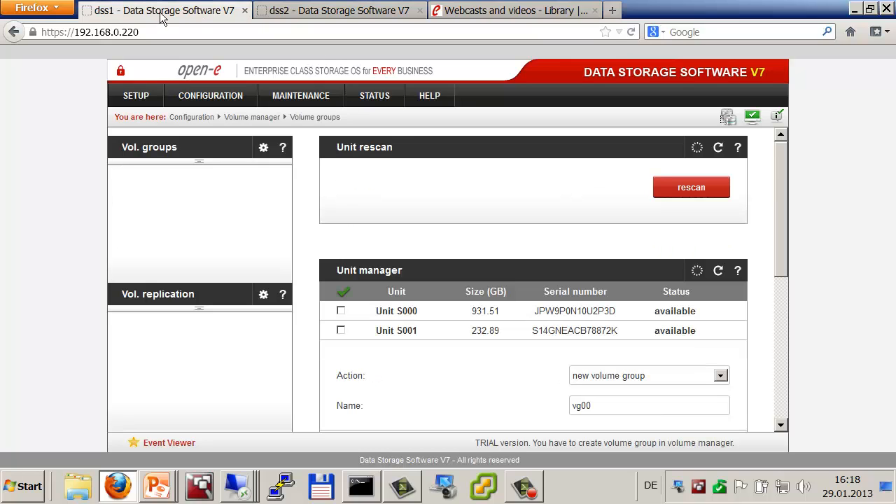
mouse_move(136, 98)
left_click(155, 145)
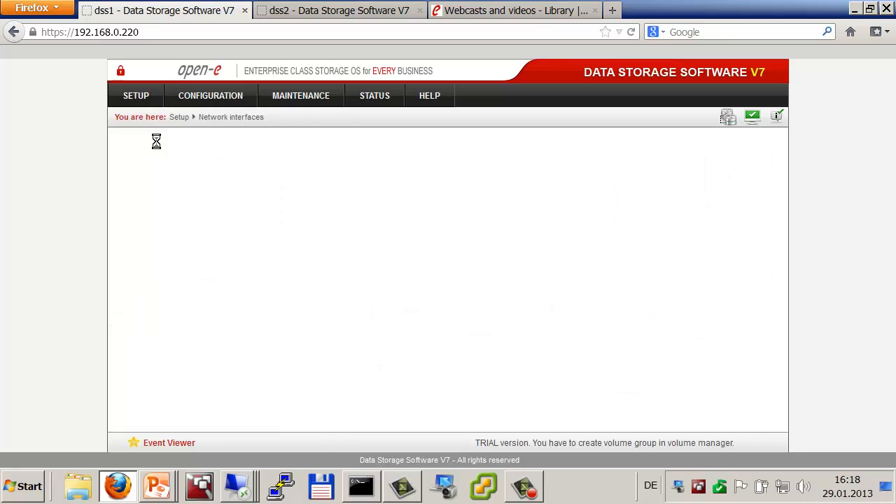
left_click(614, 174)
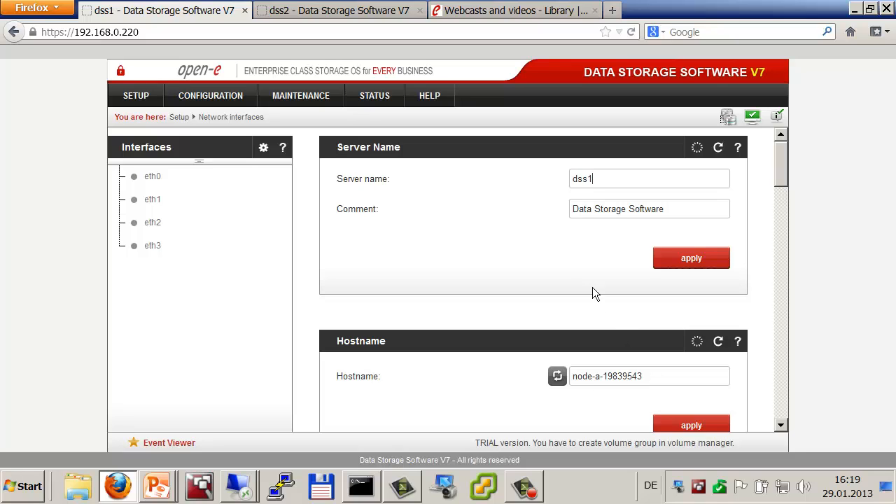
left_click(290, 13)
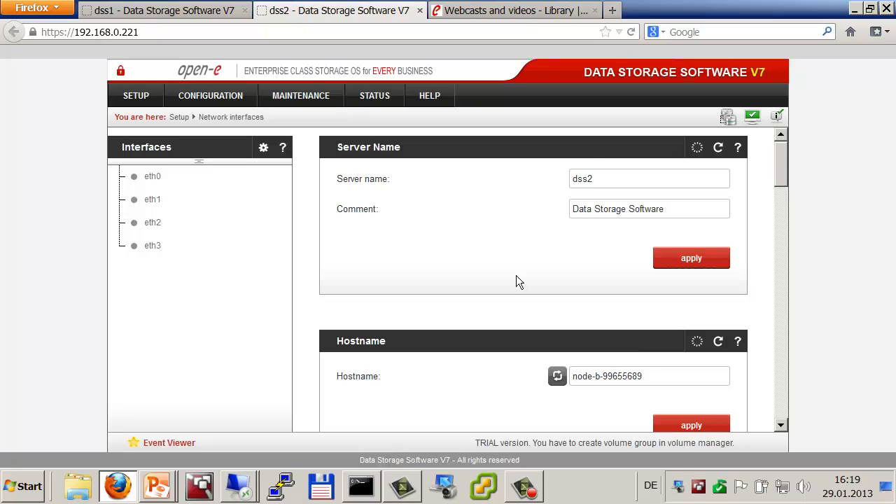
Step: On dss1's Volume groups page, apply Unit S001 as vg00 and confirm erasing the disk's data
left_click(118, 13)
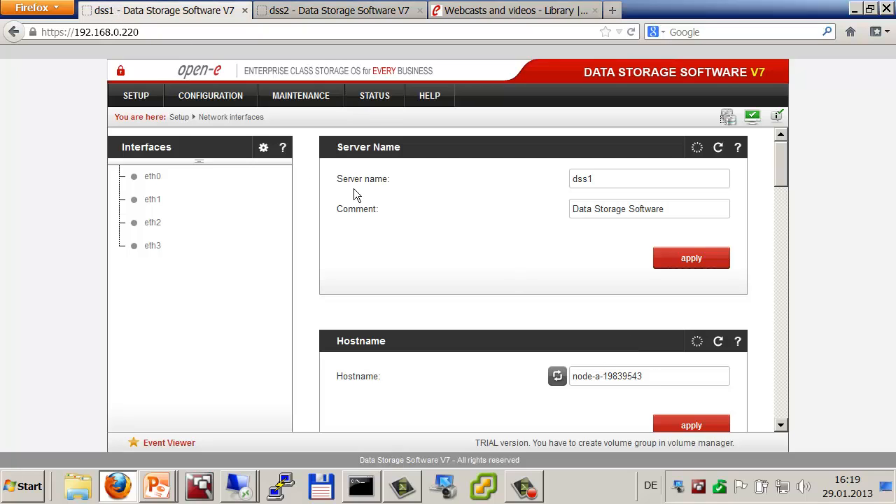
left_click(219, 100)
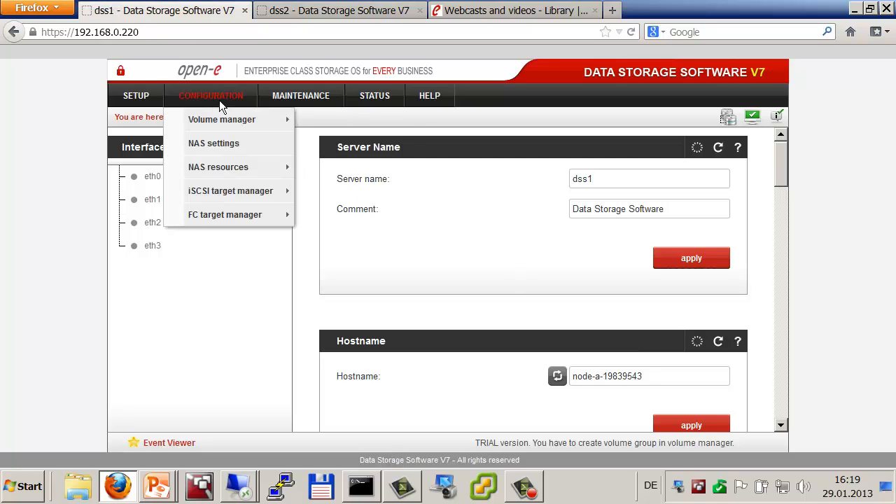
mouse_move(217, 118)
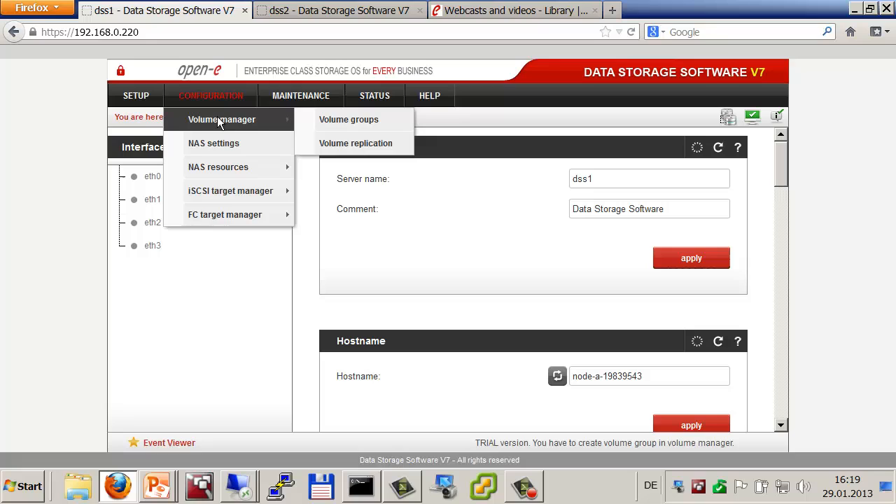
left_click(324, 120)
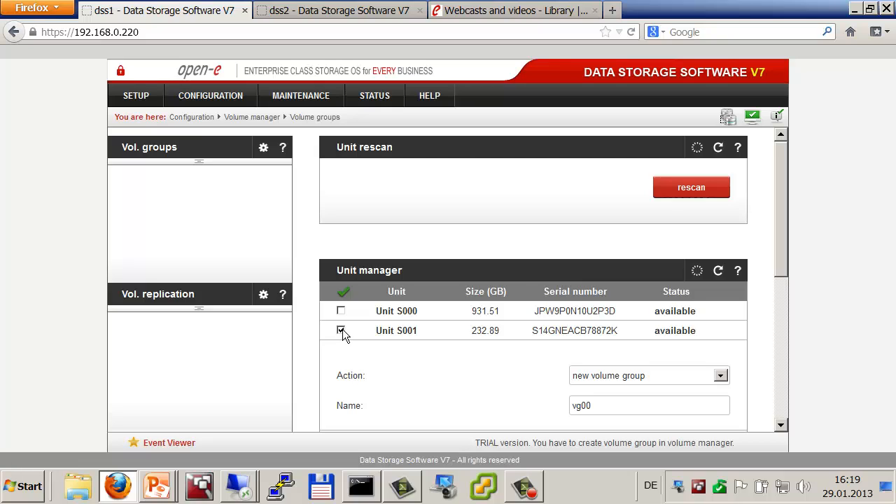
scroll(457, 349, "down", 2)
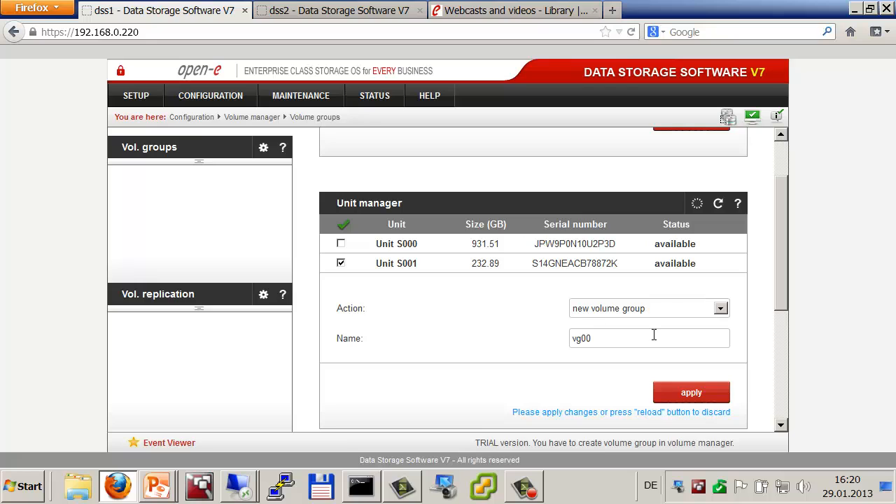
left_click(675, 398)
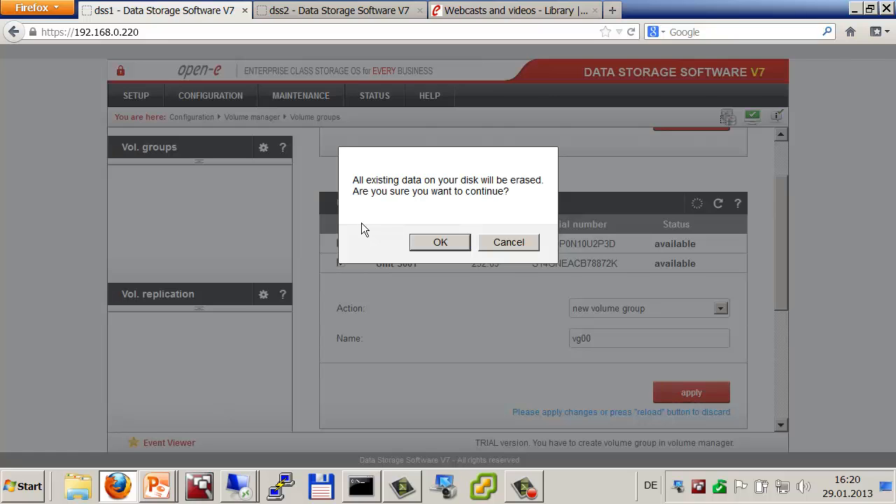
left_click(421, 241)
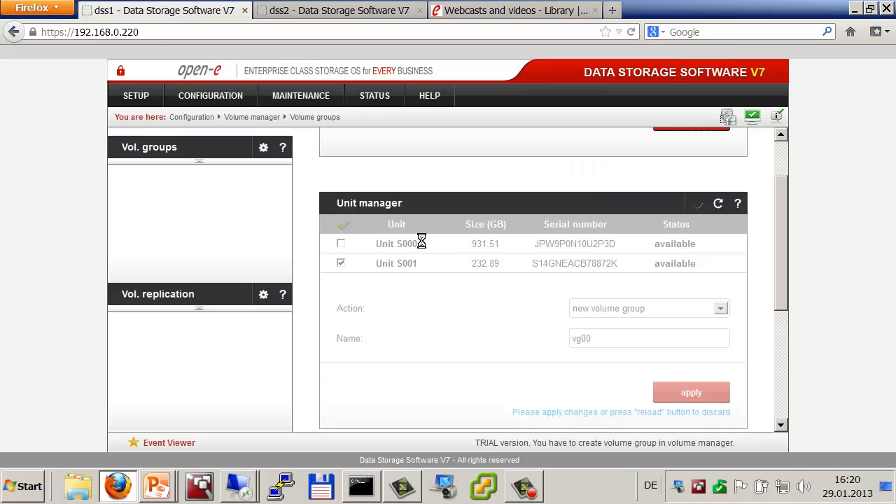
Step: Reach dss2's Volume groups page through the Volume manager menu, passing Volume replication
left_click(320, 12)
mouse_move(209, 98)
mouse_move(210, 119)
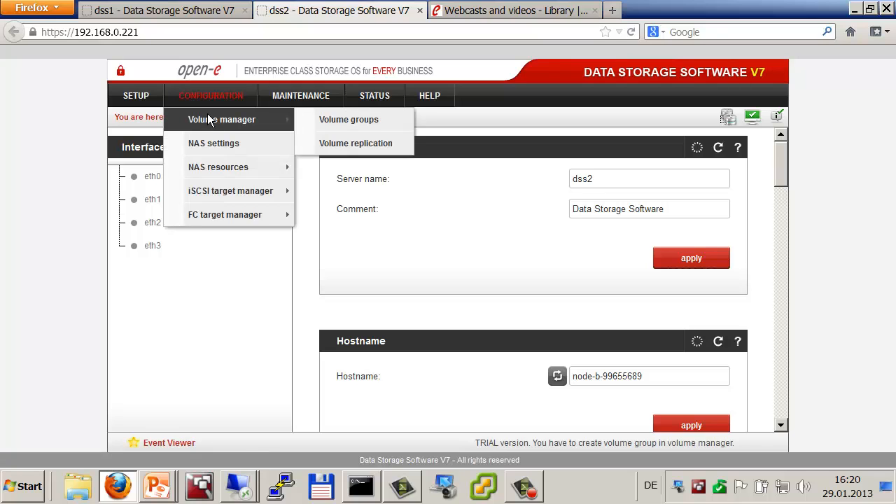
left_click(319, 142)
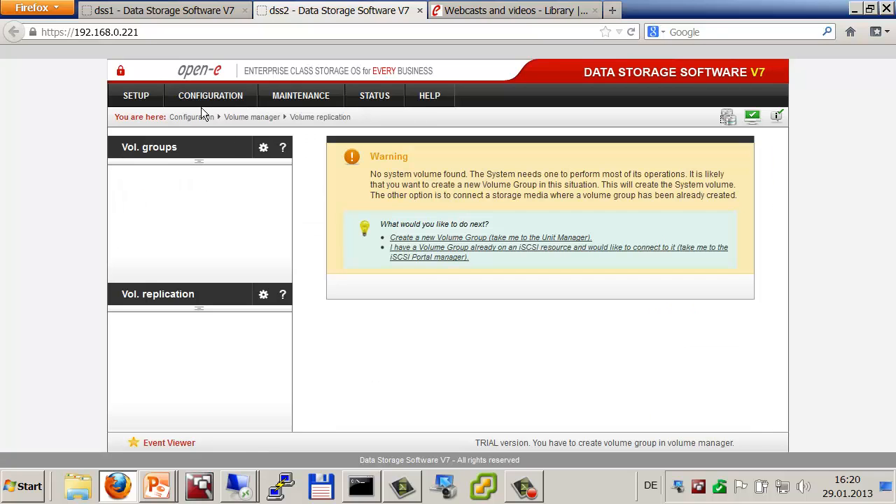
left_click(152, 149)
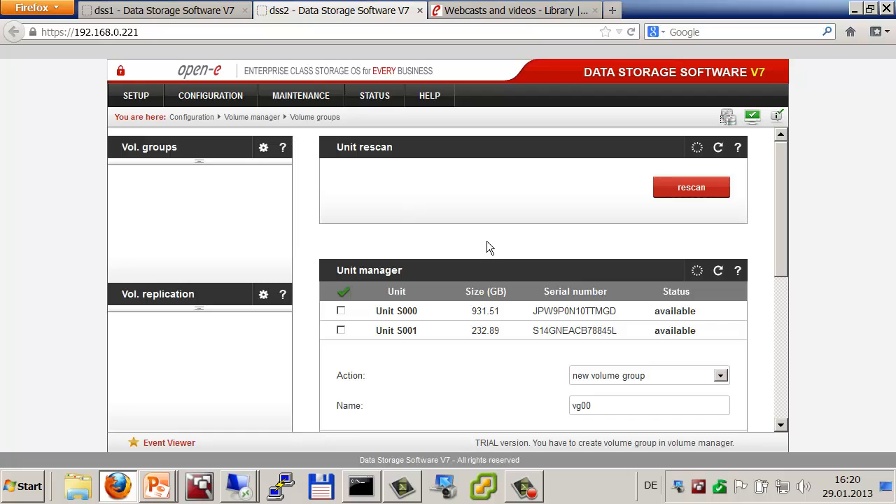
Step: Select Unit S001, create volume group vg00 on dss2, and confirm erasing its data
left_click(210, 100)
mouse_move(227, 115)
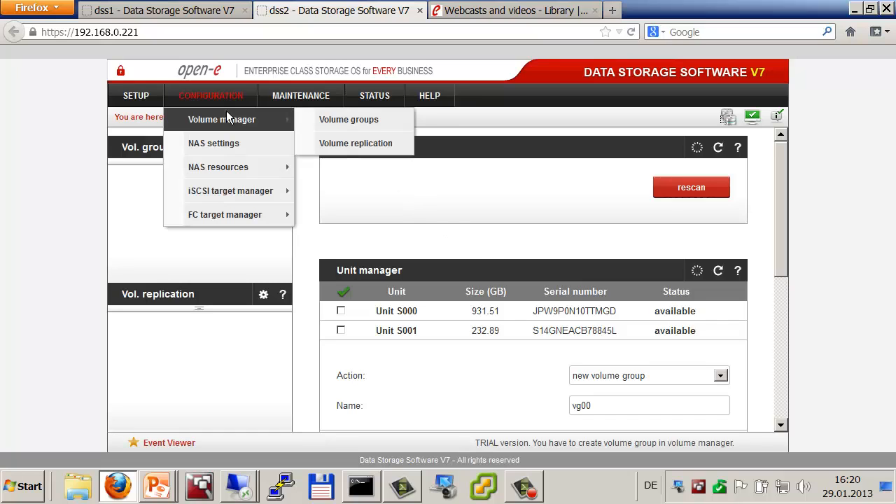
left_click(340, 122)
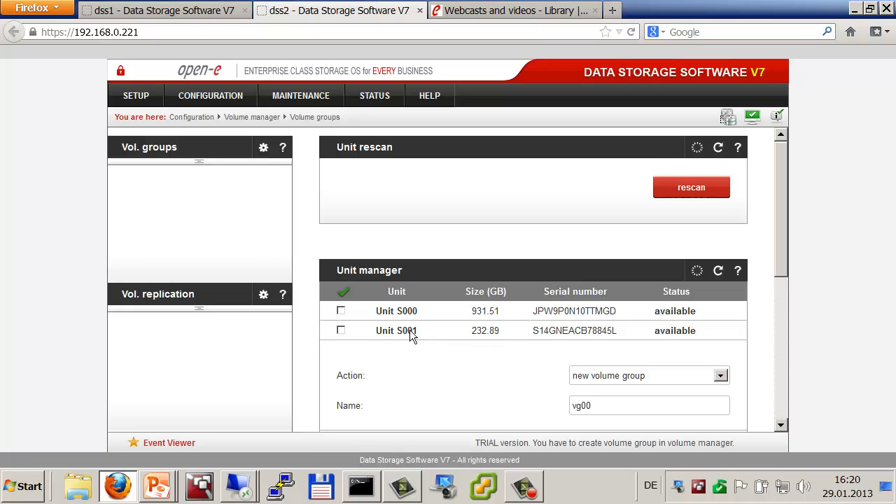
left_click(340, 330)
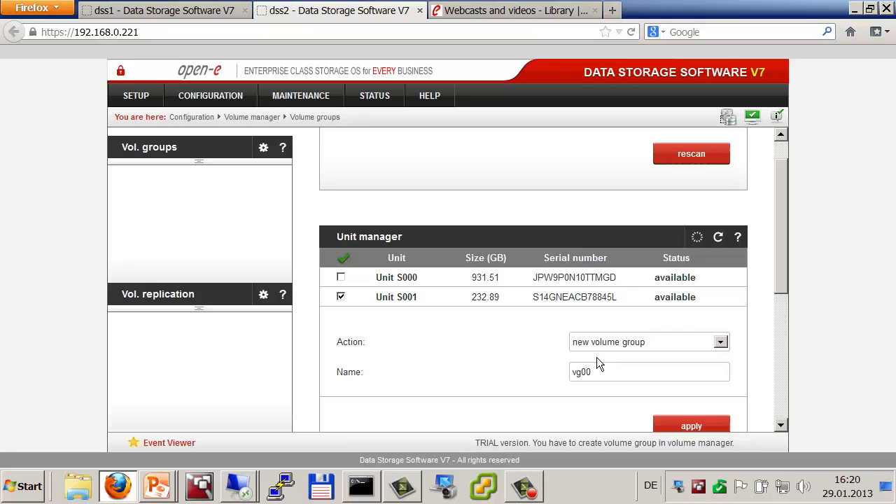
left_click(678, 426)
left_click(440, 241)
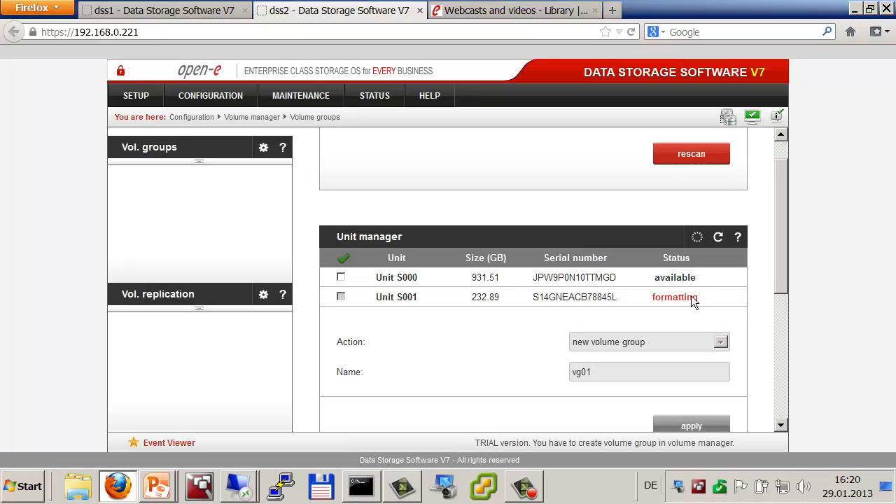
Step: Verify dss1's vg00 has Unit S001 with 224.84 GB free, then go back to the Quick Start slide
left_click(198, 10)
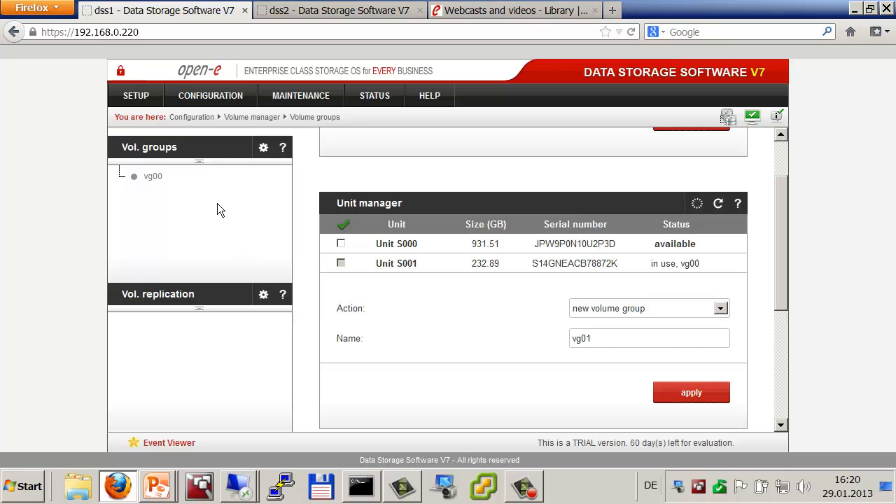
left_click(154, 177)
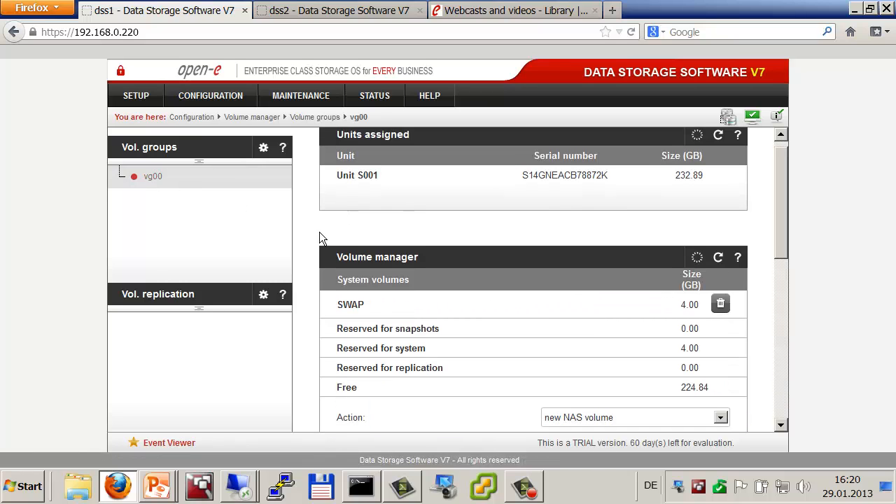
scroll(320, 239, "down", 3)
scroll(319, 234, "down", 2)
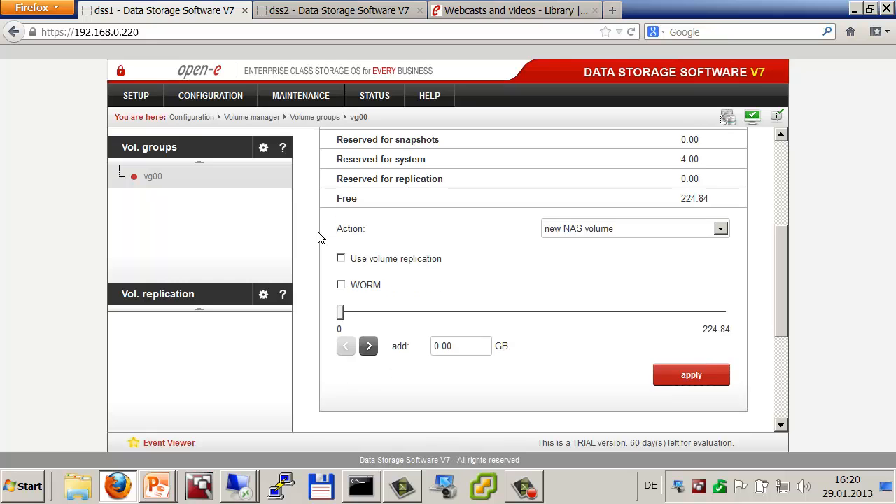
key("alt+Tab")
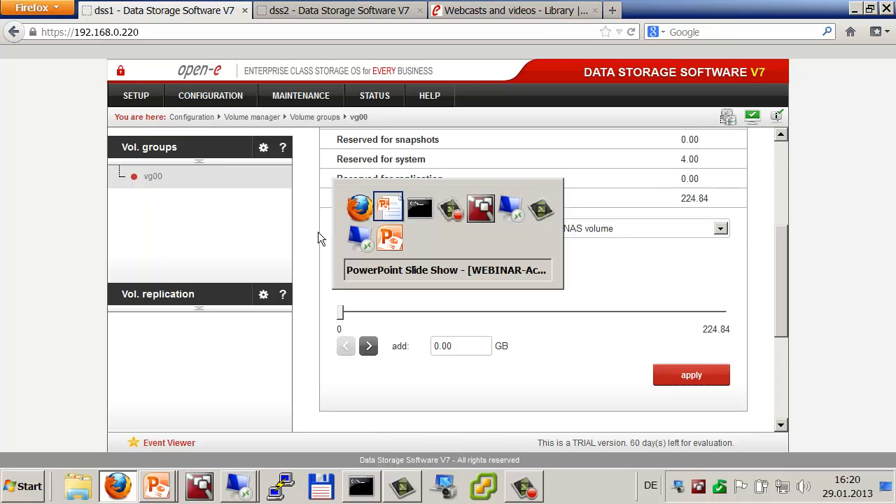
key("Left")
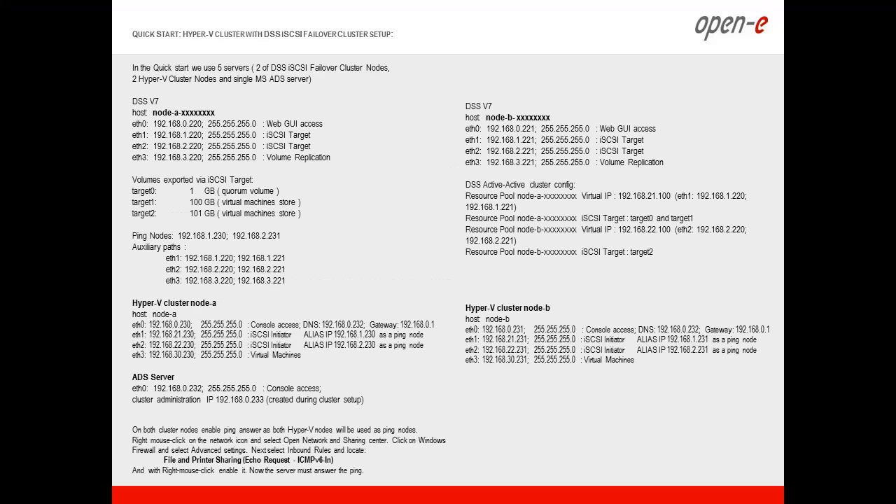
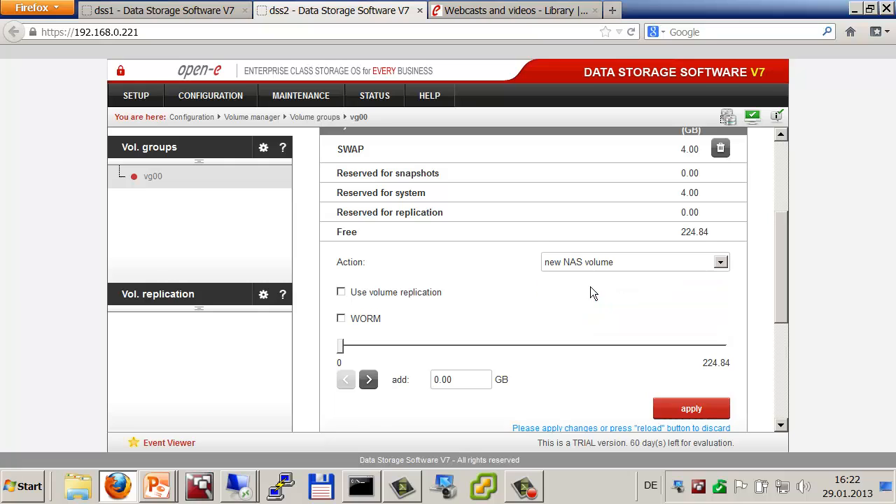
Step: Create a 1 GB replicated iSCSI volume on dss2
left_click(341, 322)
scroll(413, 322, "down", 3)
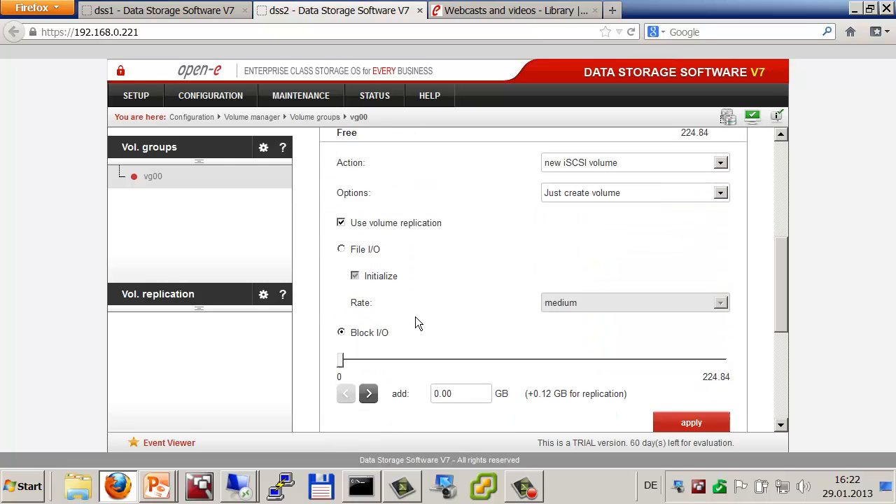
double_click(462, 396)
type("1")
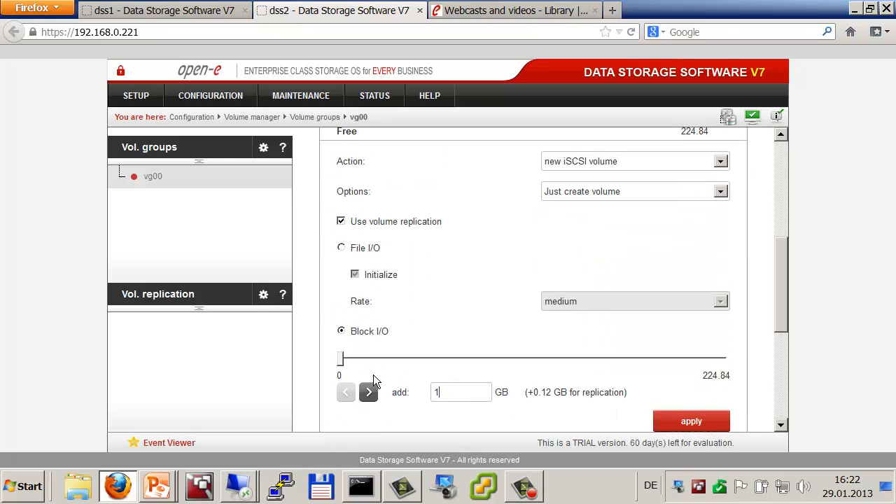
left_click(712, 423)
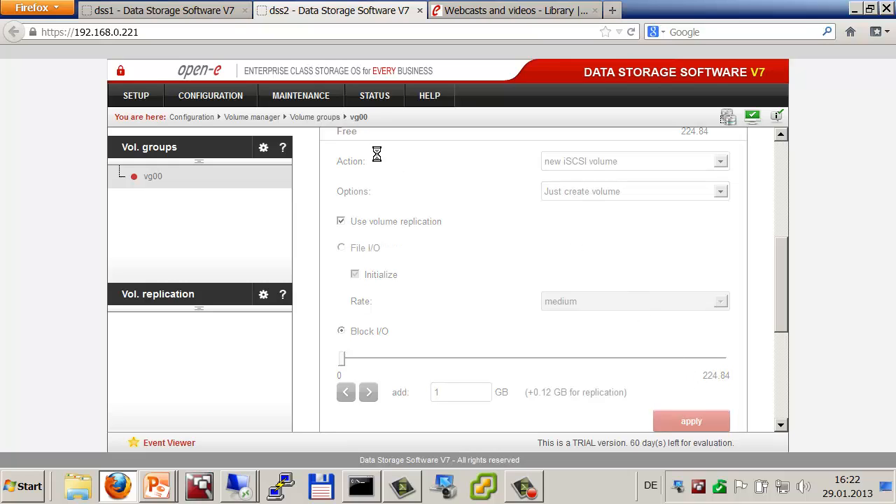
Step: On dss1, create a 100 GB new iSCSI volume with volume replication enabled
left_click(127, 17)
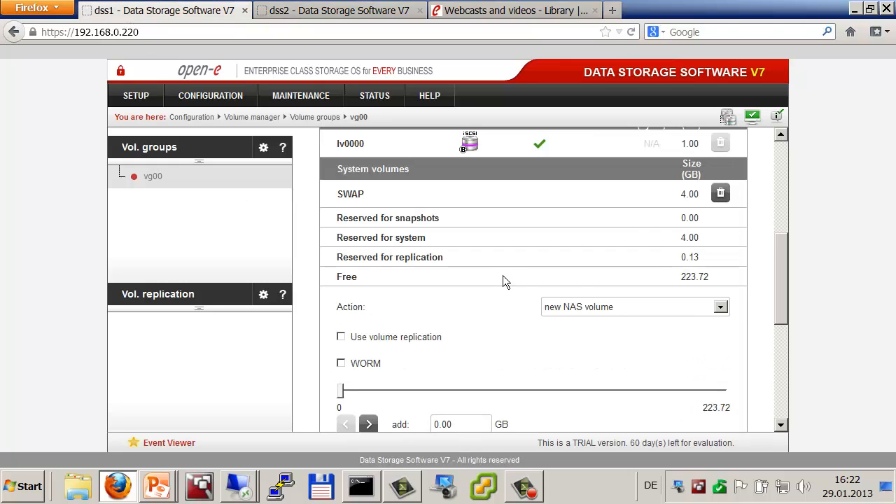
left_click(720, 307)
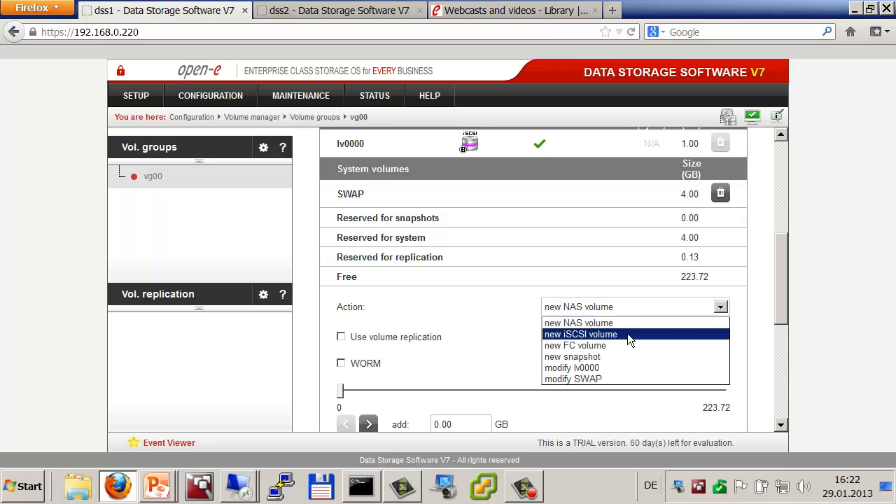
left_click(616, 334)
scroll(607, 325, "down", 3)
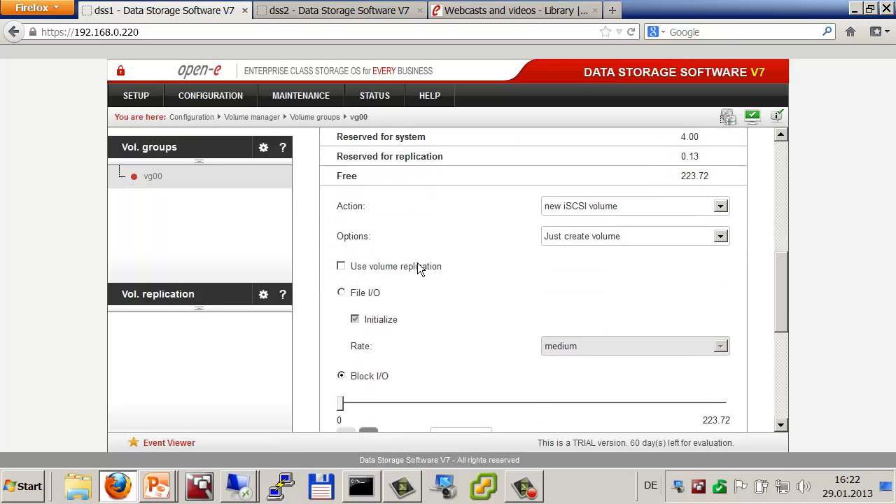
left_click(395, 263)
scroll(434, 315, "down", 1)
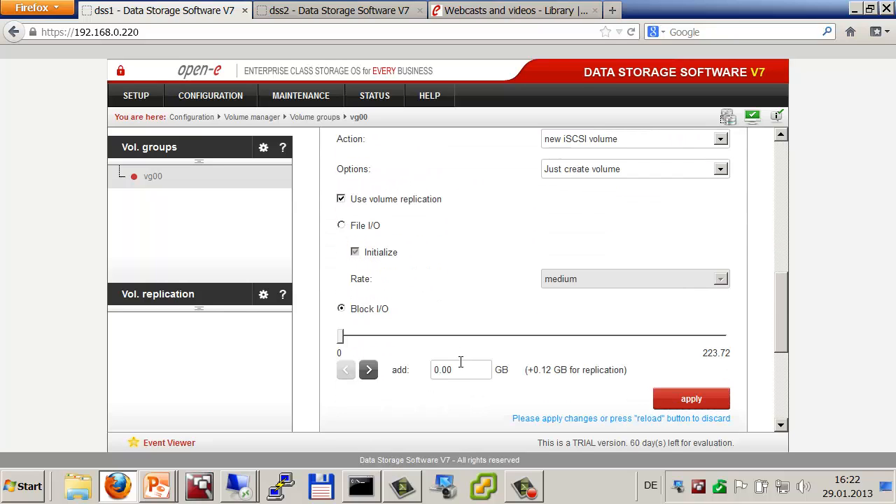
left_click_drag(459, 370, 405, 366)
type("100")
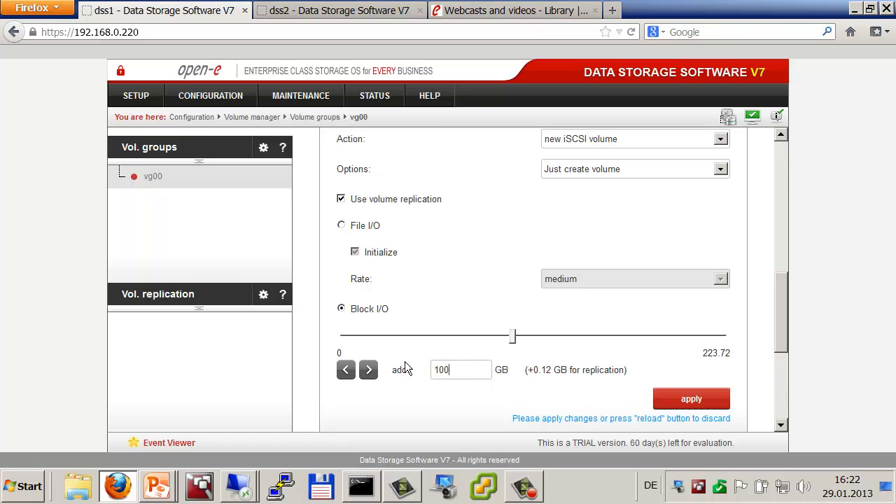
left_click(672, 398)
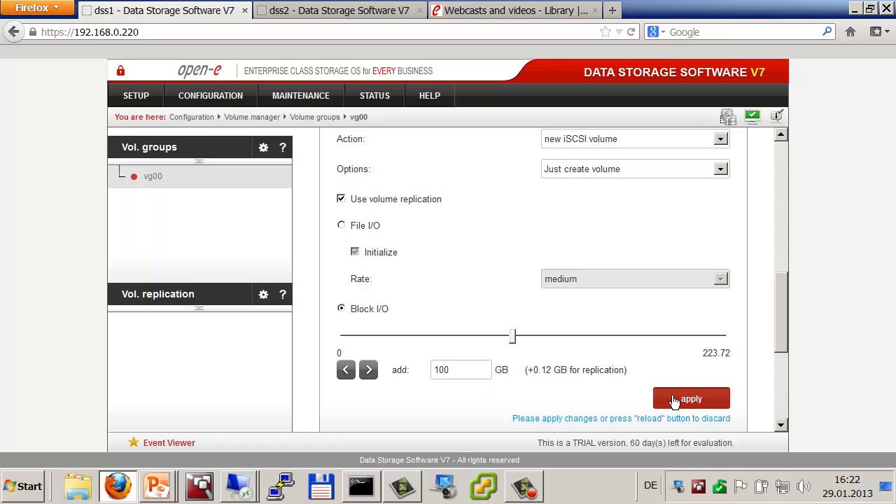
Step: Create a matching 100 GB replicated iSCSI volume on dss2, then return to dss1
left_click(378, 11)
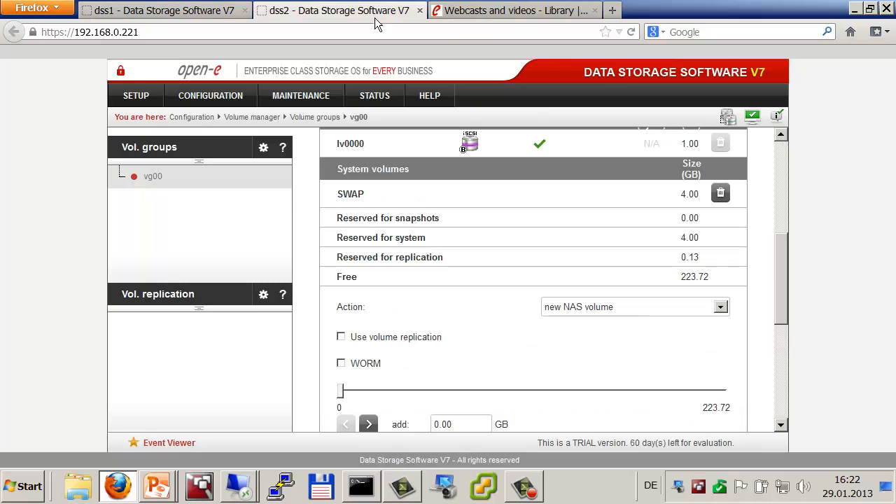
left_click(720, 306)
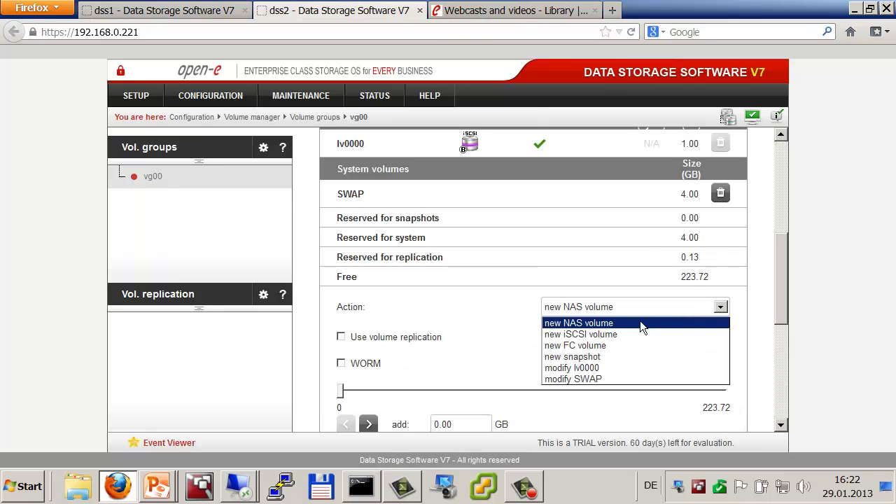
left_click(622, 330)
scroll(624, 326, "down", 3)
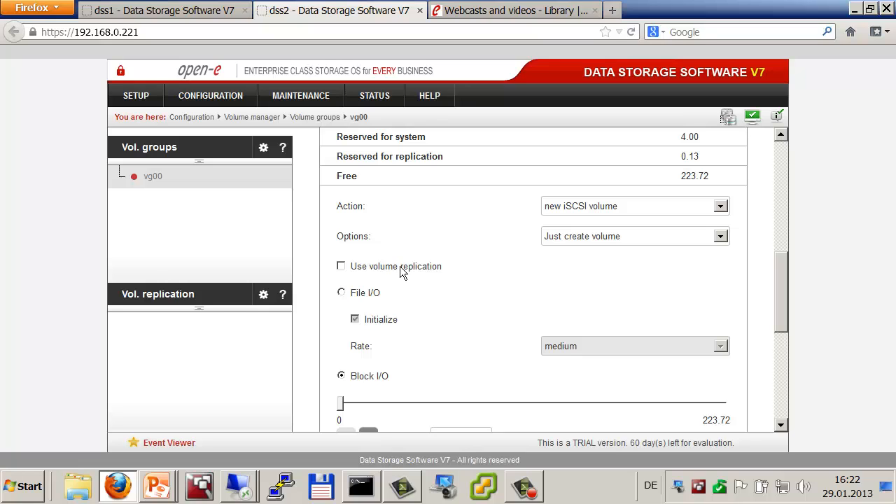
left_click(401, 272)
scroll(427, 294, "down", 2)
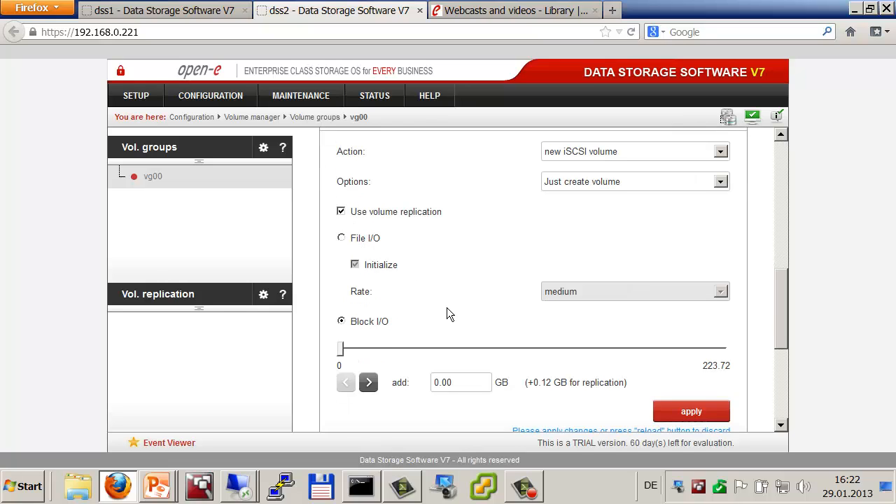
double_click(482, 365)
type("100")
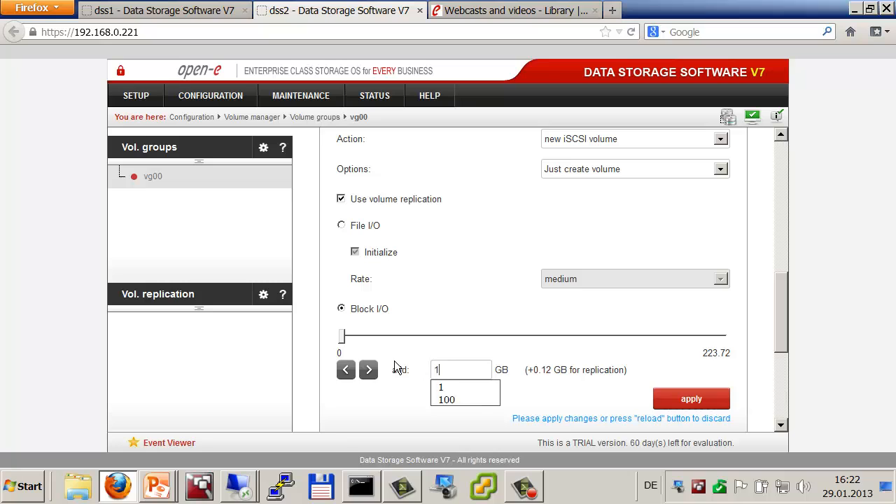
left_click(692, 401)
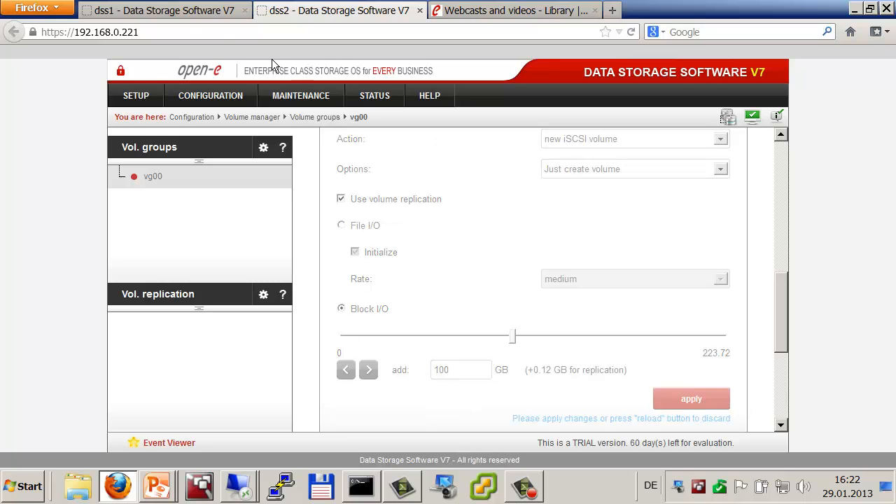
left_click(172, 10)
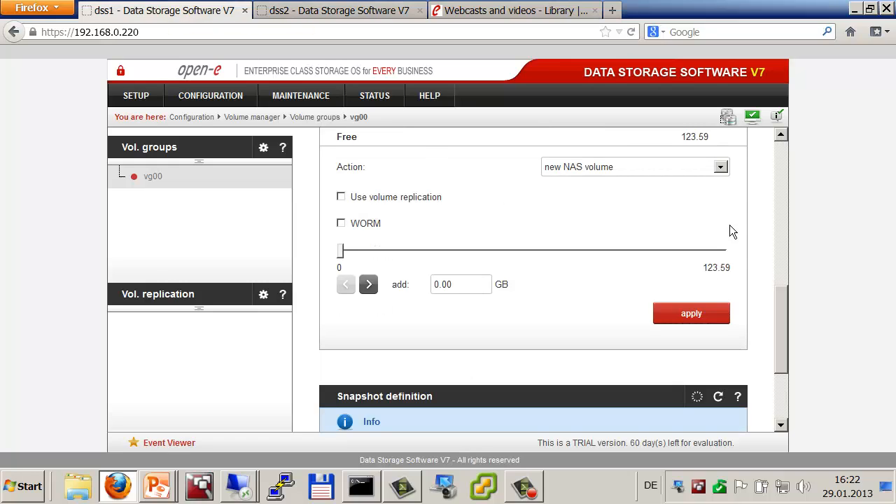
Step: On dss1, create a 101 GB new iSCSI volume with volume replication enabled
left_click(720, 166)
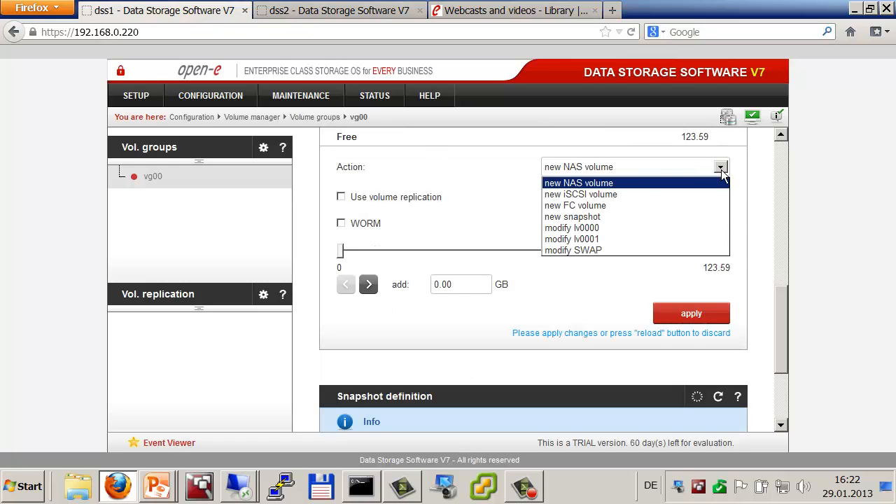
left_click(619, 191)
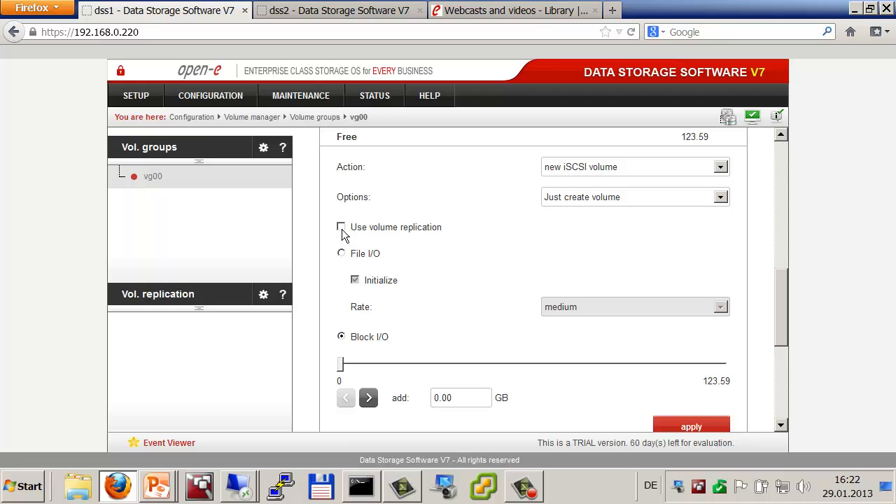
left_click(350, 231)
scroll(467, 408, "down", 1)
scroll(466, 392, "down", 1)
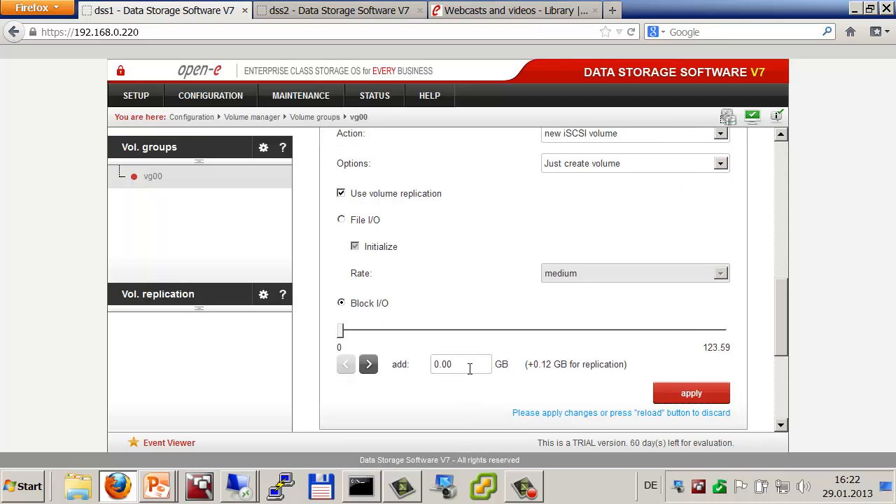
double_click(470, 369)
type("101")
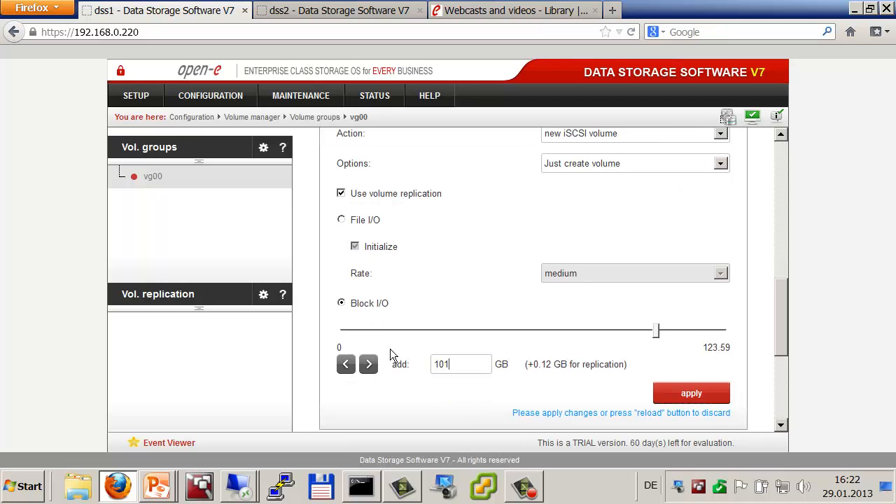
left_click(693, 394)
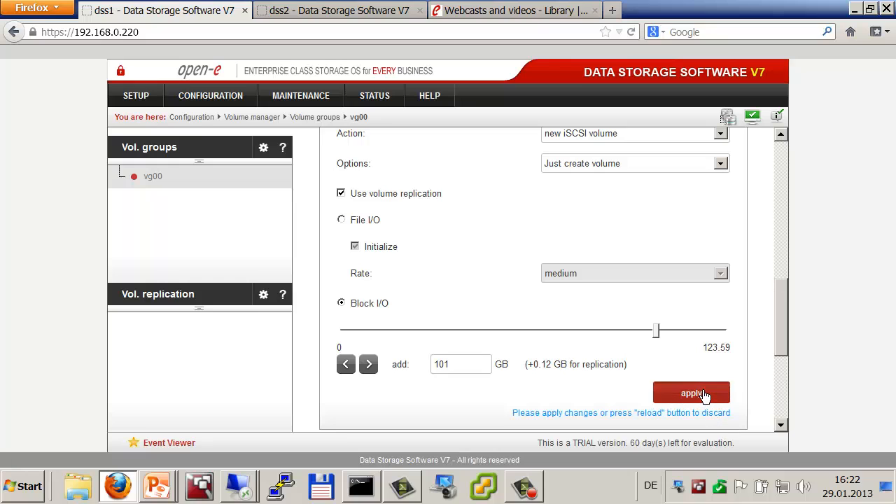
Step: Create a matching 101 GB replicated iSCSI volume on dss2, then view dss1's volume replication
left_click(338, 18)
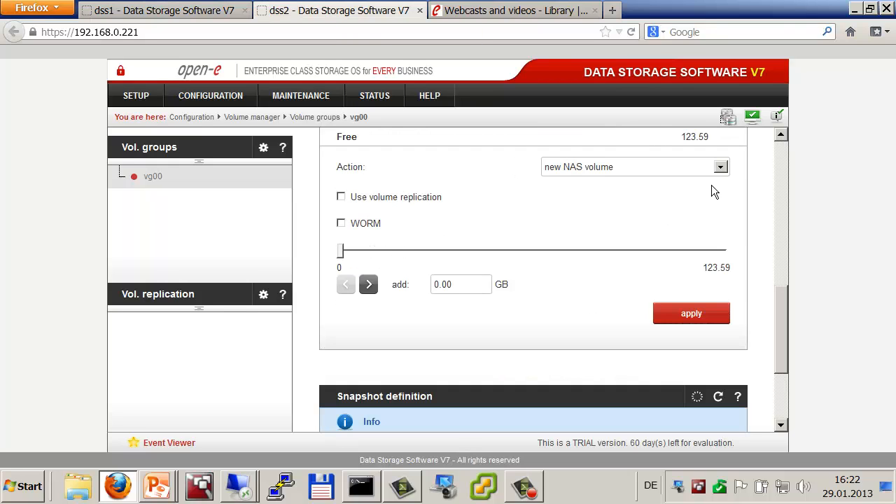
left_click(720, 167)
left_click(595, 192)
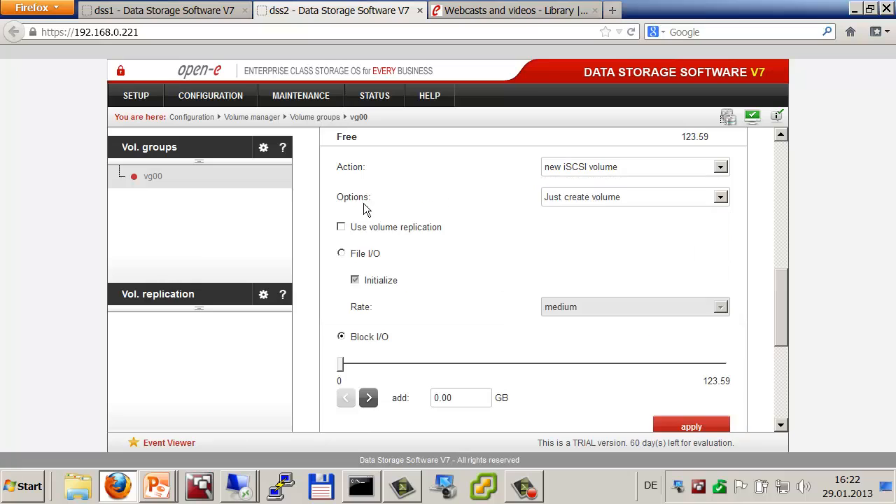
left_click(342, 227)
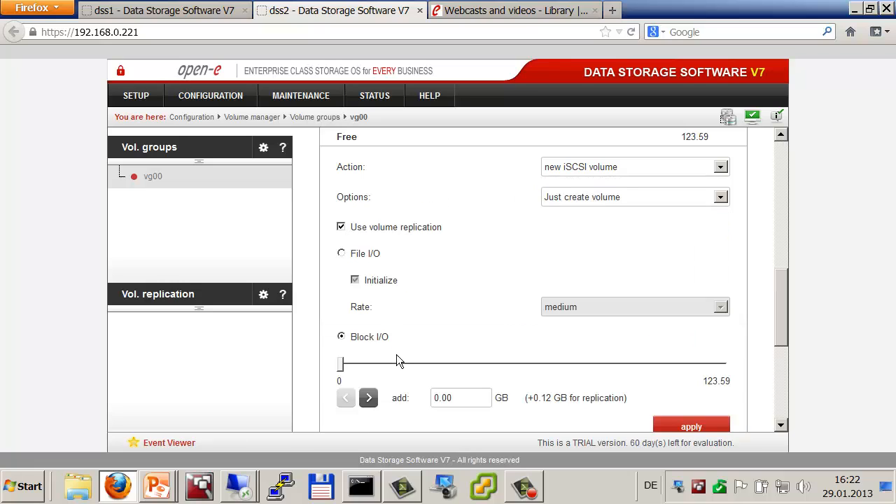
double_click(457, 397)
type("101")
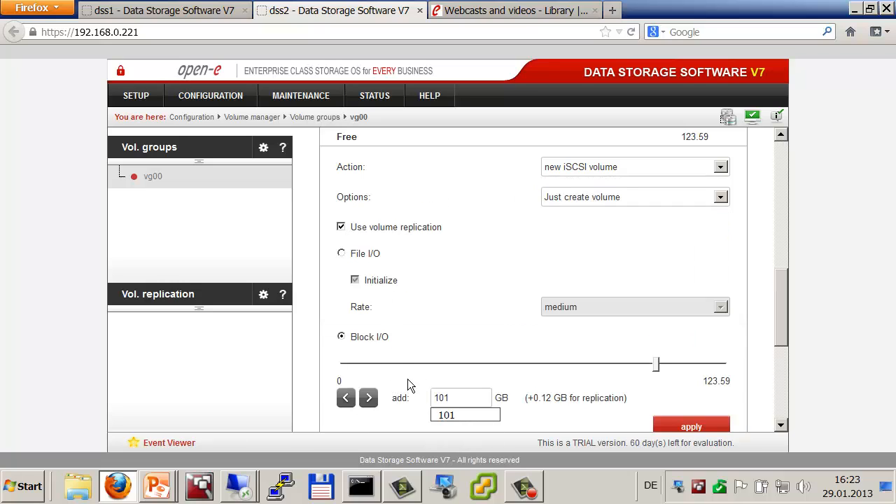
left_click(722, 427)
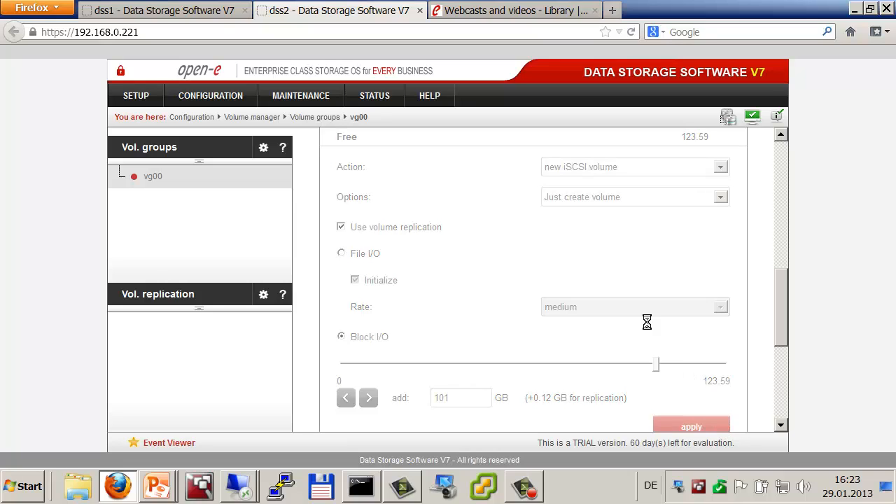
left_click(178, 9)
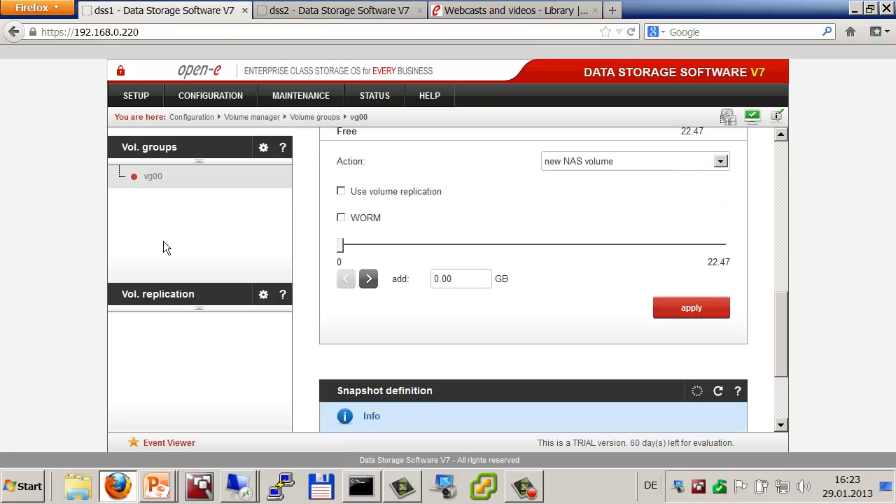
left_click(168, 294)
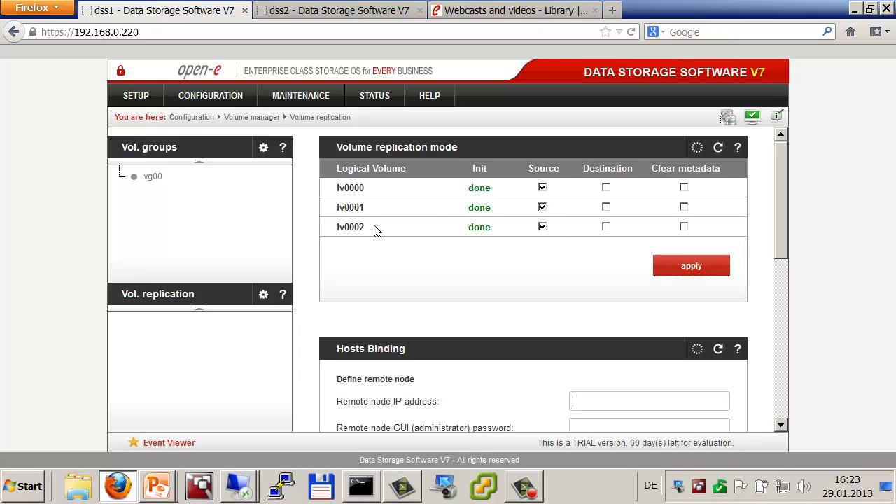
Step: Make lv0002 a destination on dss1, and lv0000 and lv0001 destinations on dss2
left_click(608, 228)
left_click(668, 266)
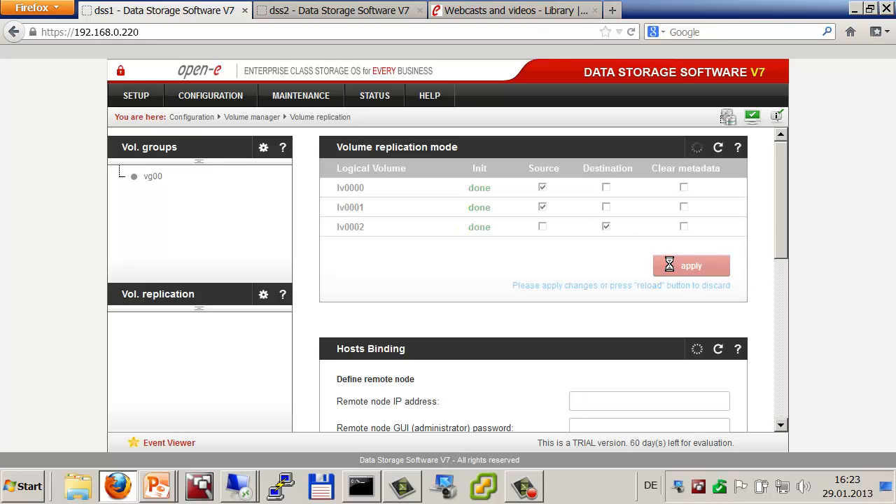
left_click(326, 10)
left_click(173, 293)
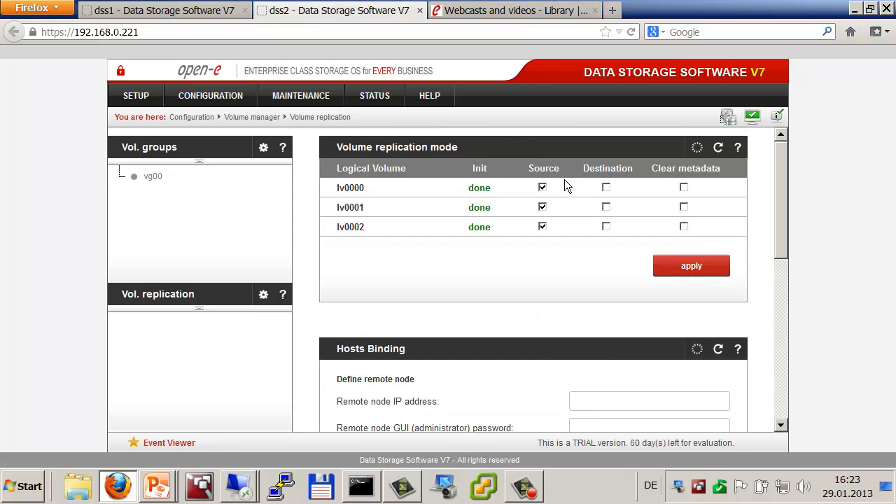
left_click(606, 188)
left_click(606, 206)
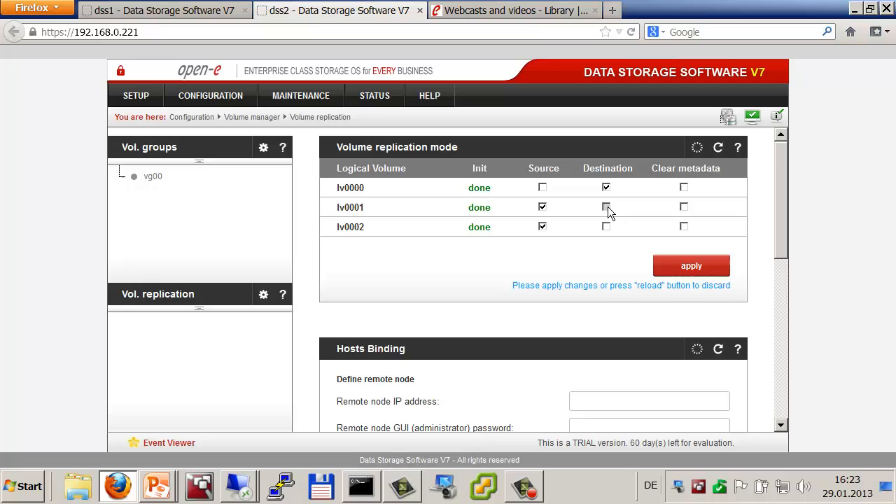
left_click(673, 265)
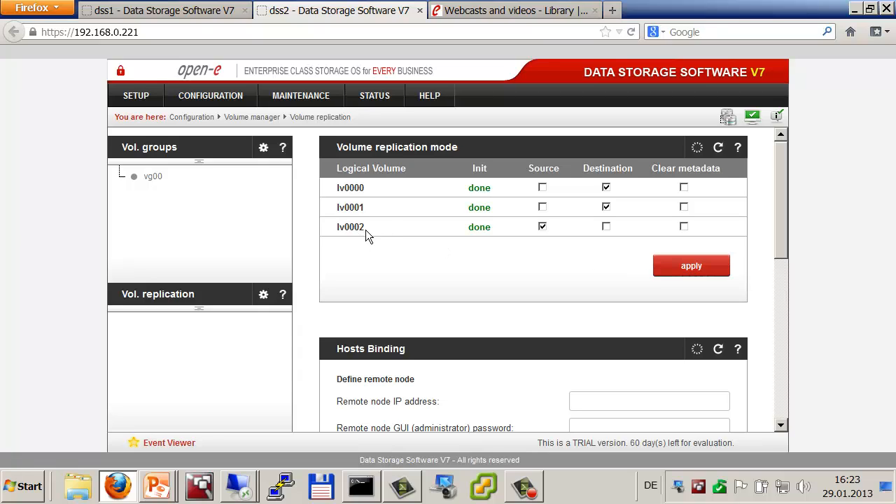
Step: In dss1's Hosts Binding, connect to remote node 192.168.3.221 using the administrator password
left_click(201, 11)
scroll(567, 290, "down", 3)
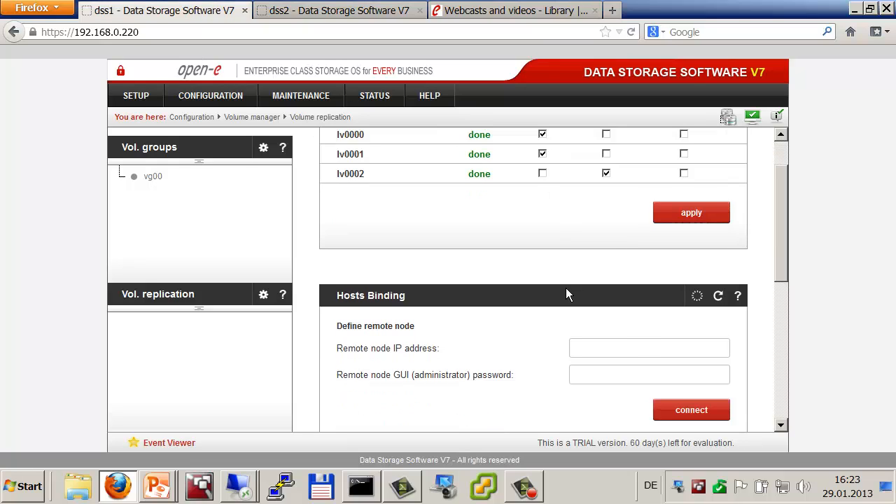
left_click(605, 300)
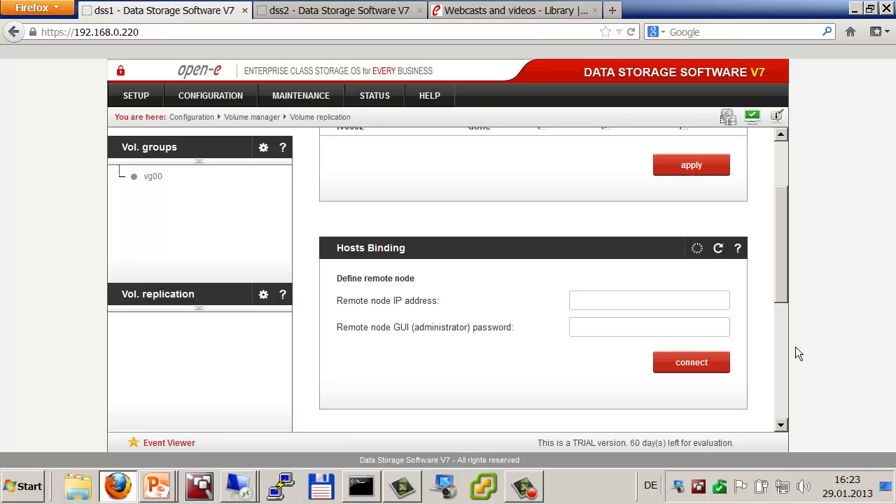
type("192.168.3.221")
key("Tab")
type("*****")
left_click(684, 366)
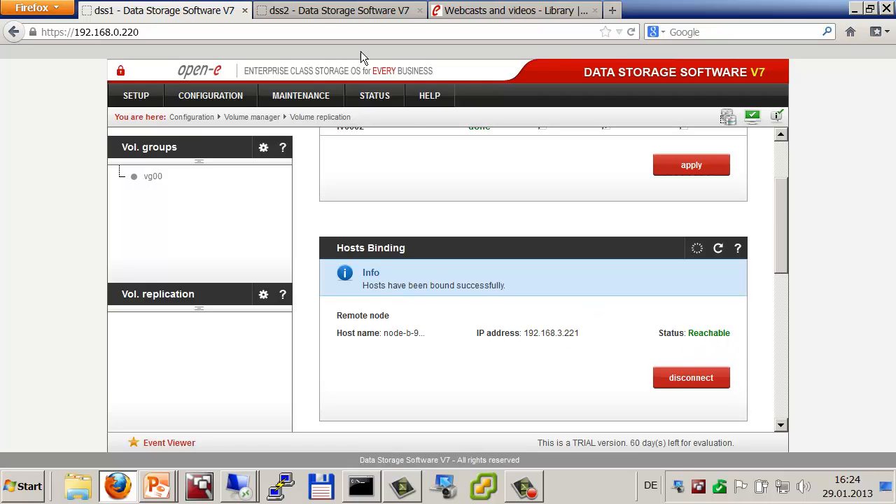
Step: Confirm dss2 also reports its partner as Reachable, then return to dss1
left_click(318, 11)
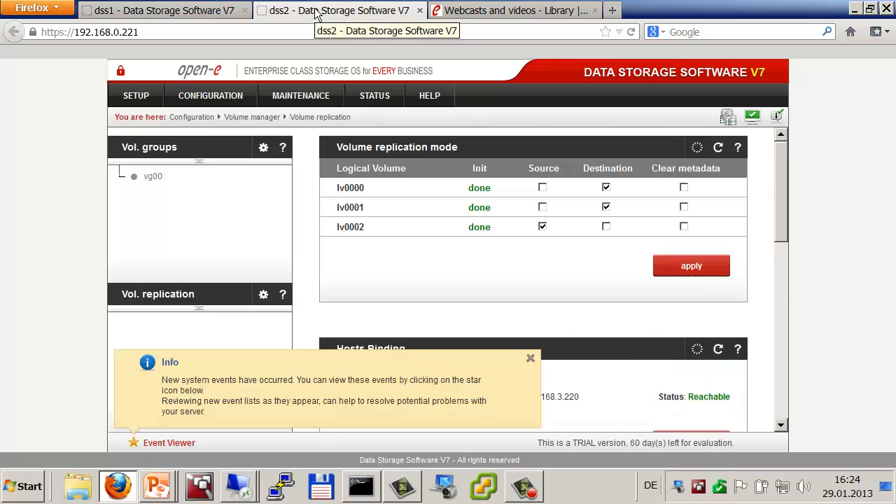
left_click(530, 359)
scroll(634, 346, "down", 2)
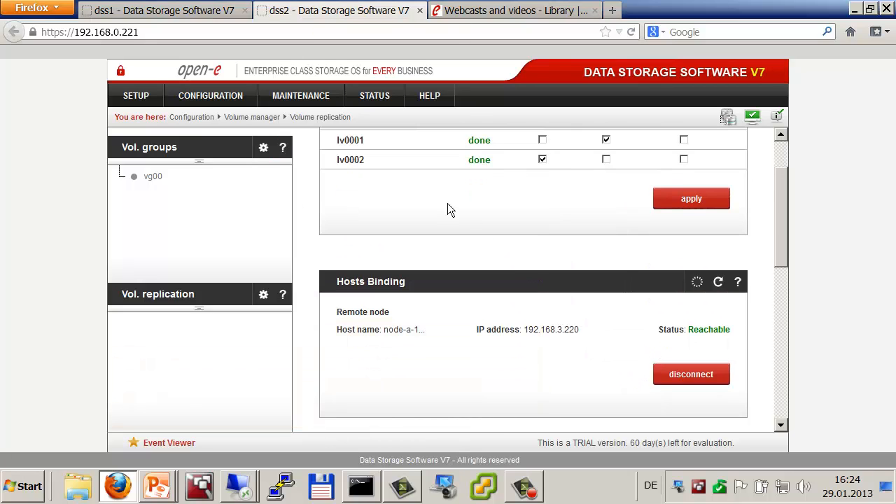
left_click(200, 14)
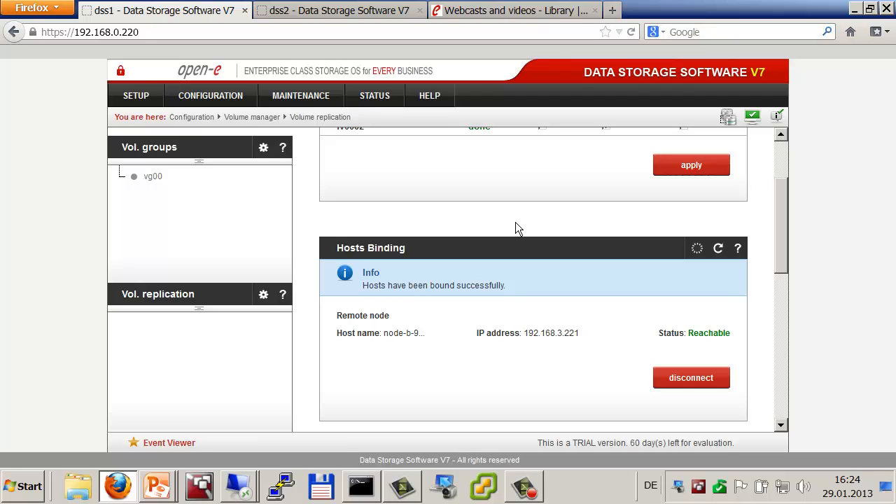
Step: On dss1, create replication task m_0000 with bandwidth 20
scroll(512, 264, "down", 5)
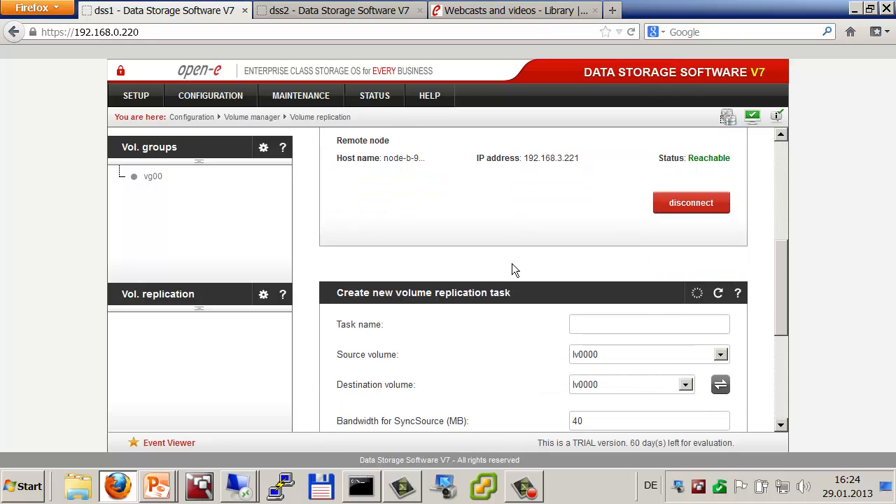
scroll(512, 264, "down", 2)
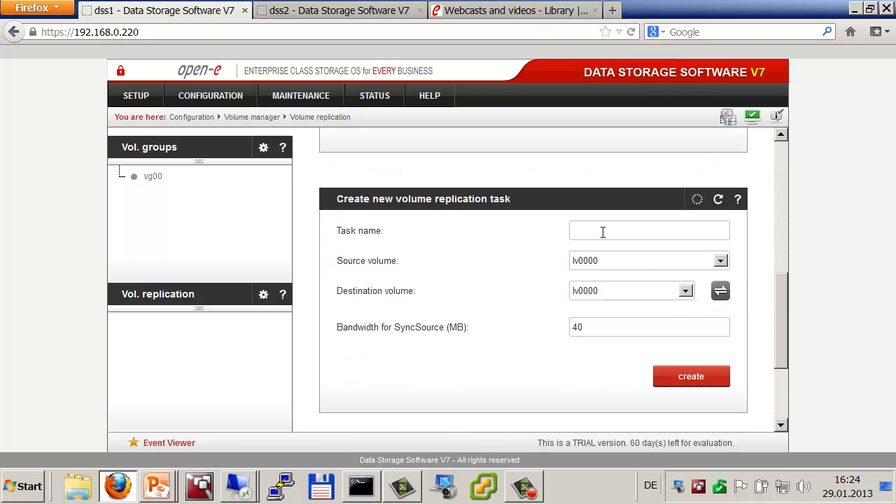
type("m")
key("Down")
key("Tab")
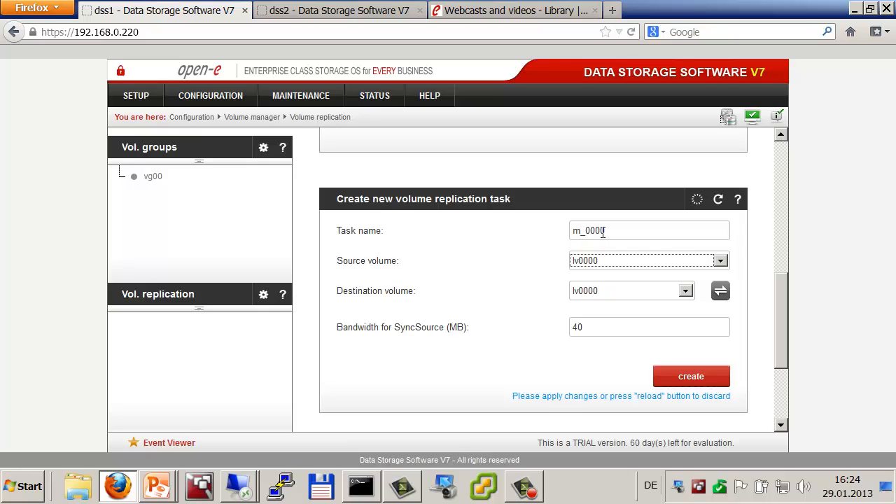
left_click_drag(605, 327, 575, 320)
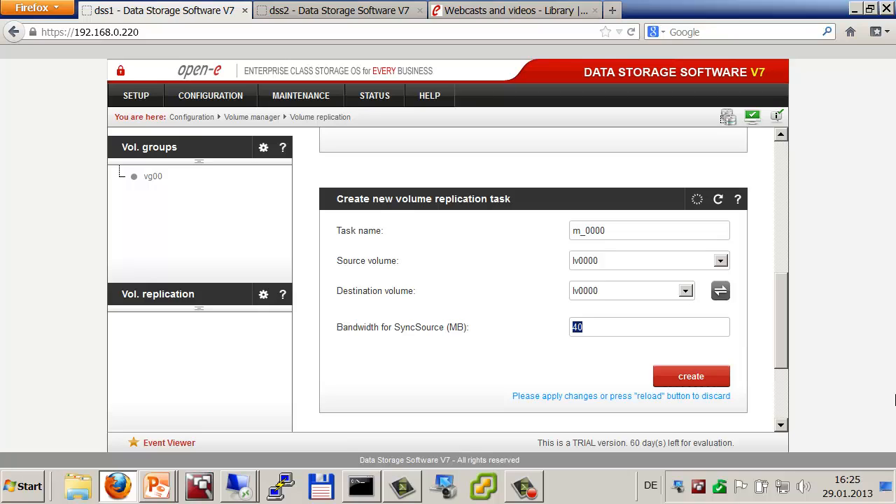
type("20")
left_click(684, 378)
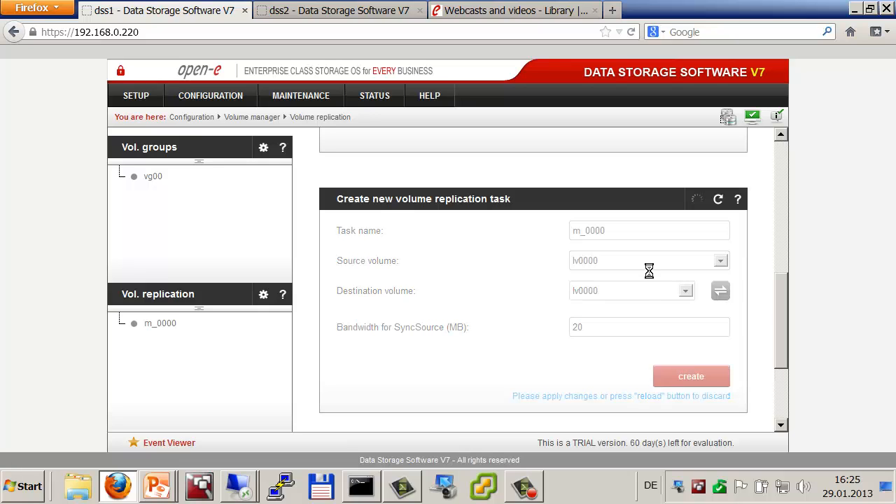
Step: Create replication task m_0001 on dss1 and start it
left_click(625, 232)
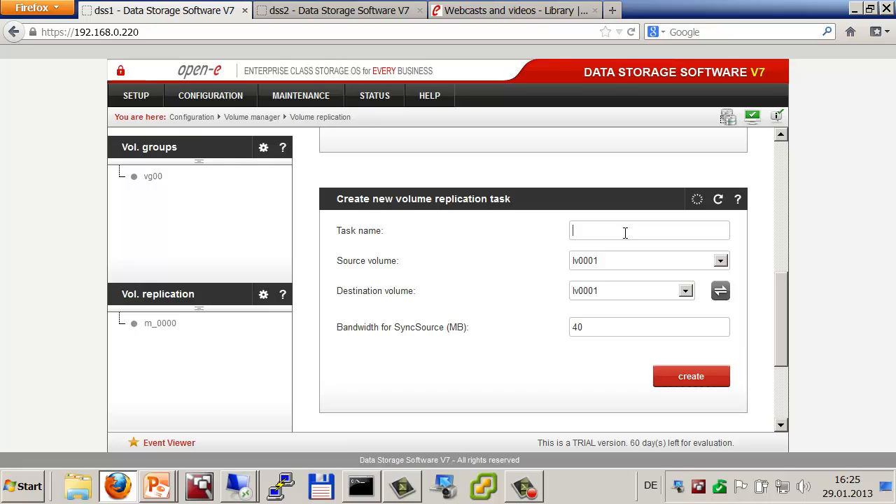
type("m")
key("Down")
key("Down")
key("Tab")
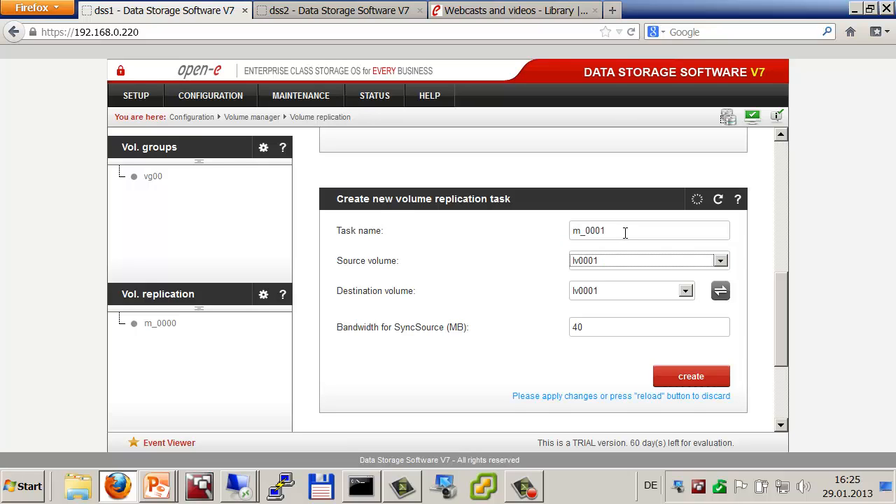
left_click(688, 377)
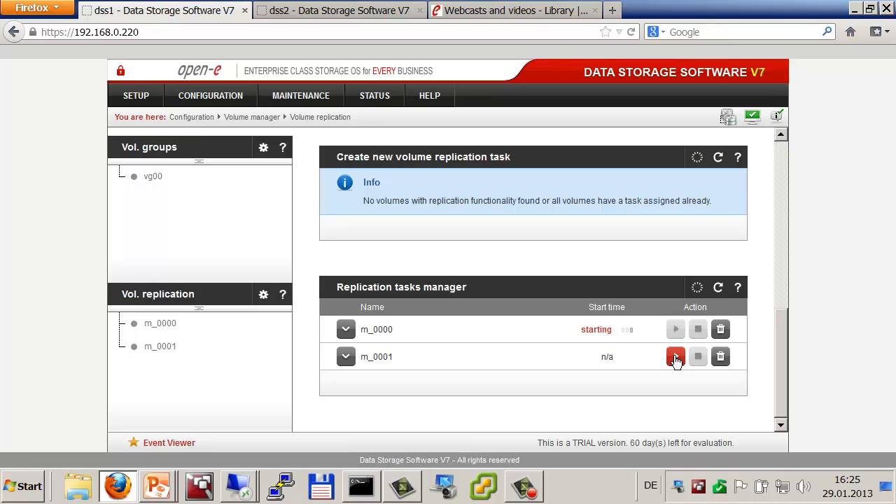
left_click(676, 358)
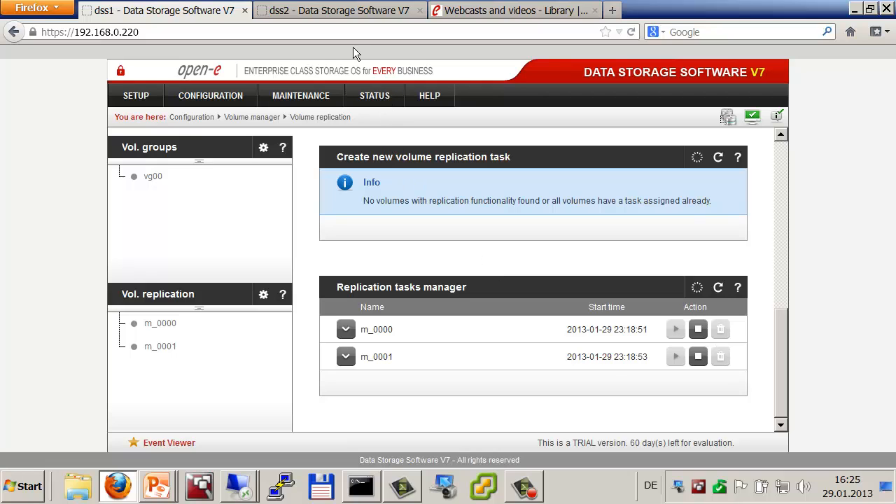
Step: On dss2, create replication task m_0002 and start it
left_click(331, 11)
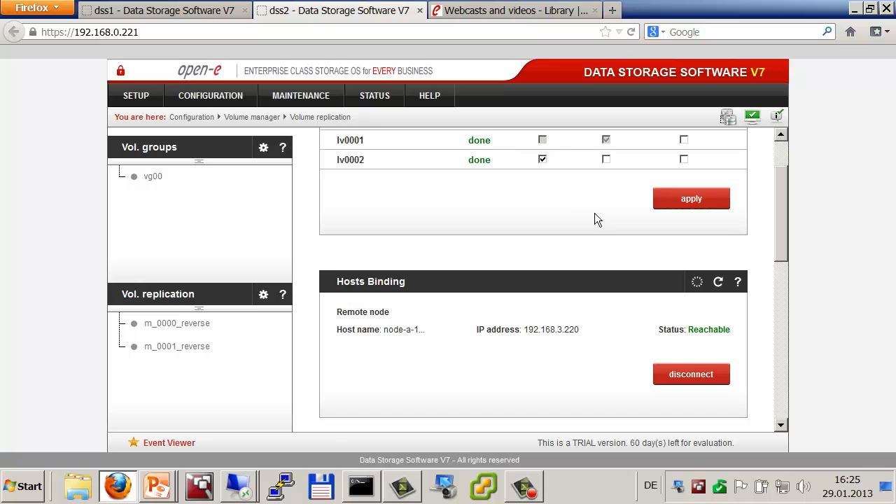
scroll(595, 222, "down", 5)
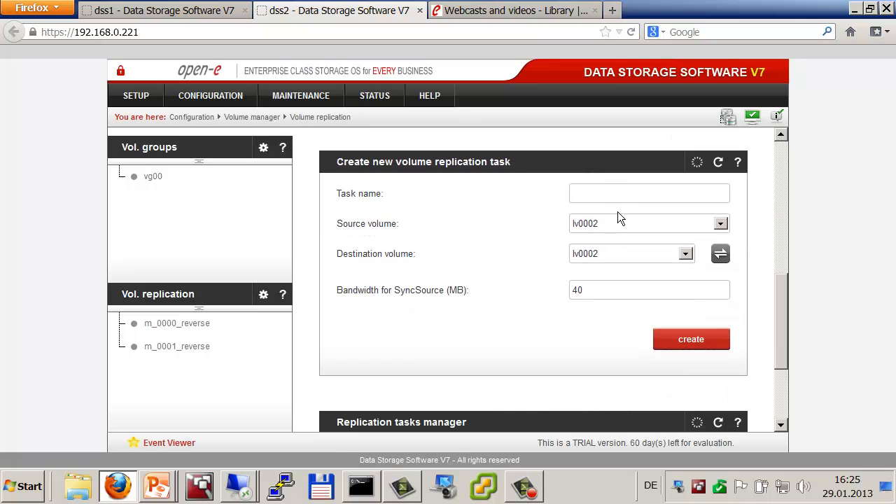
type("m")
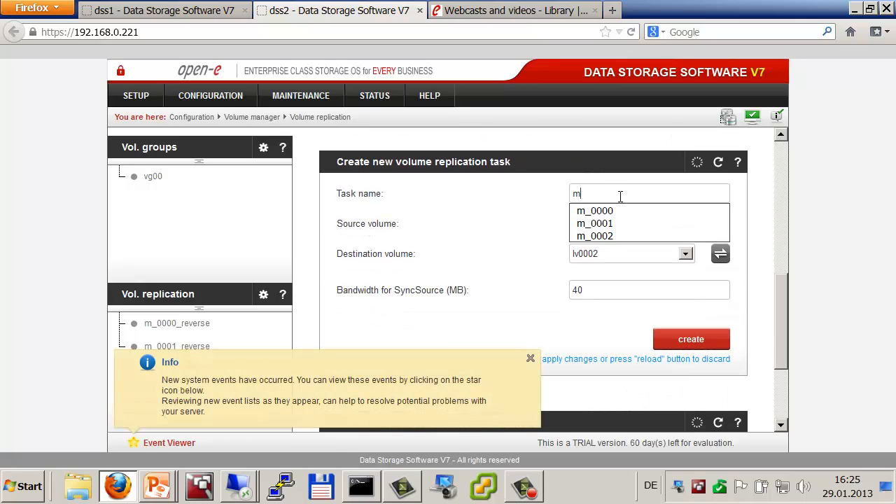
key("Down")
key("Down")
key("Down")
key("Tab")
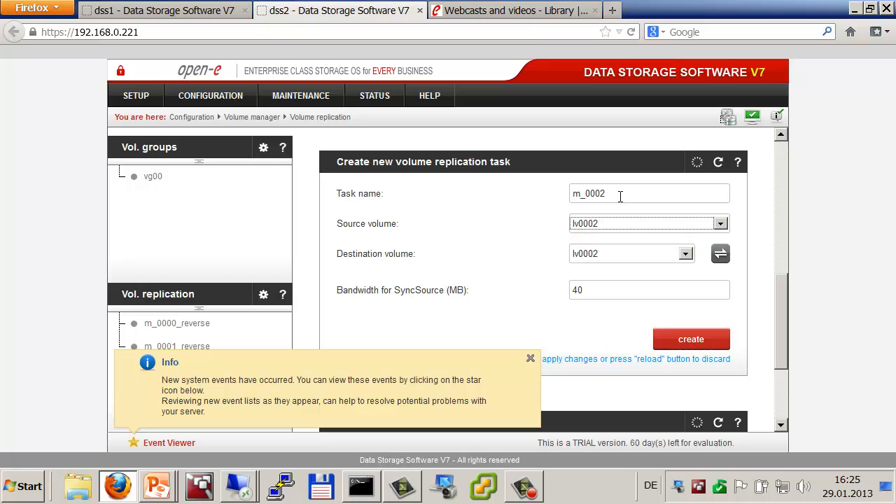
left_click(689, 340)
left_click(531, 359)
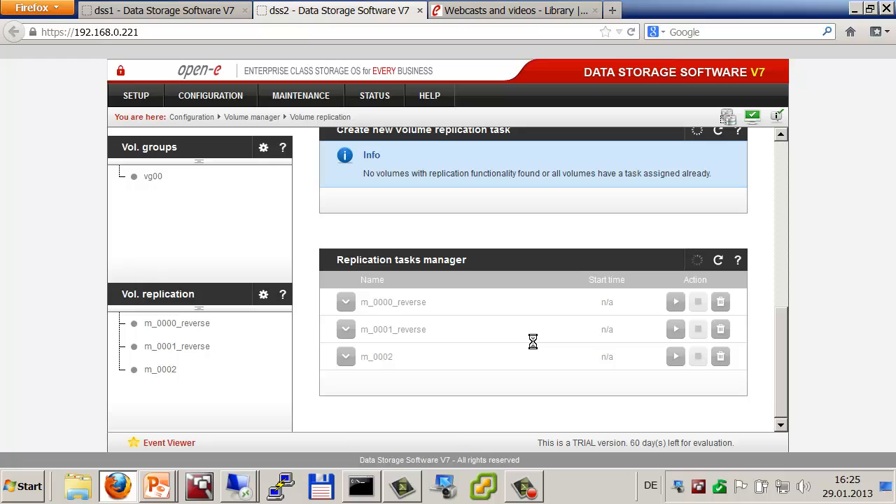
left_click(674, 358)
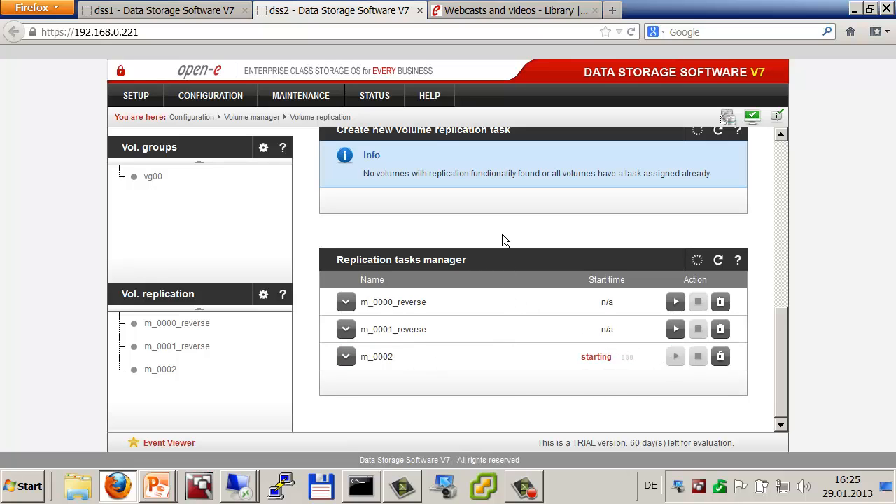
mouse_move(382, 98)
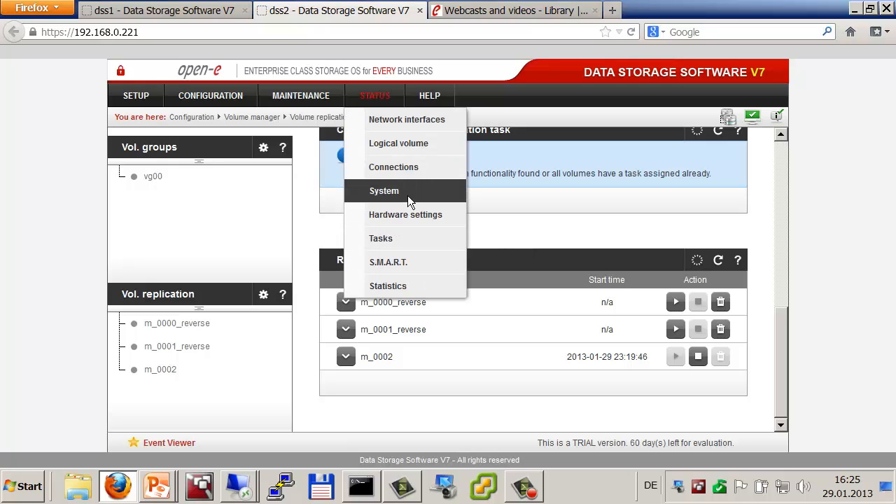
Step: Check the running m_0002 task's replication details on dss2's Tasks status page
left_click(397, 238)
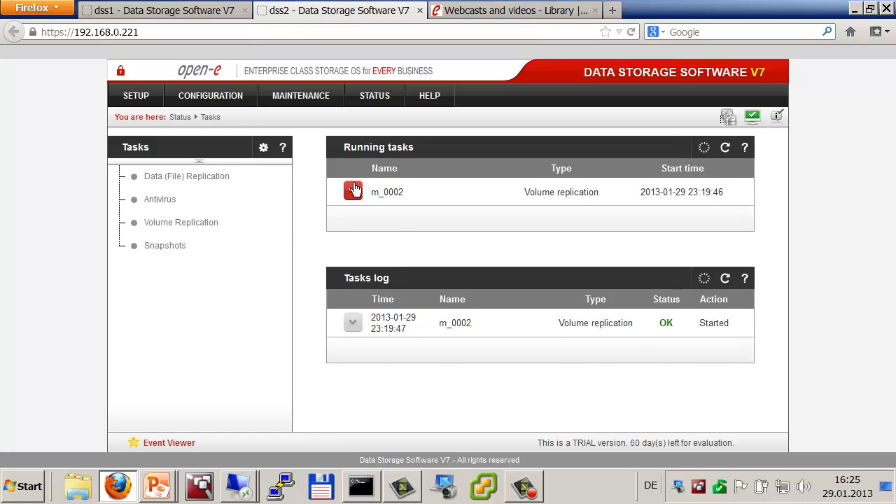
left_click(353, 187)
scroll(438, 241, "down", 2)
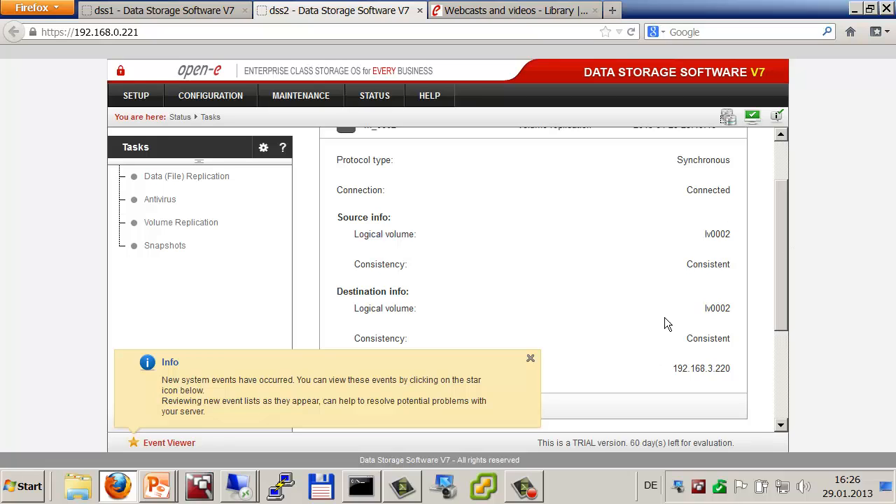
left_click(530, 360)
scroll(721, 295, "up", 2)
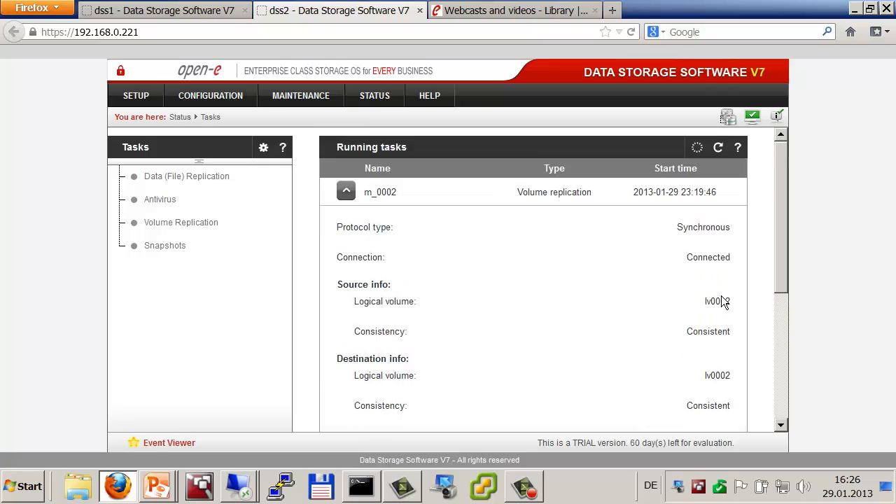
scroll(721, 298, "down", 3)
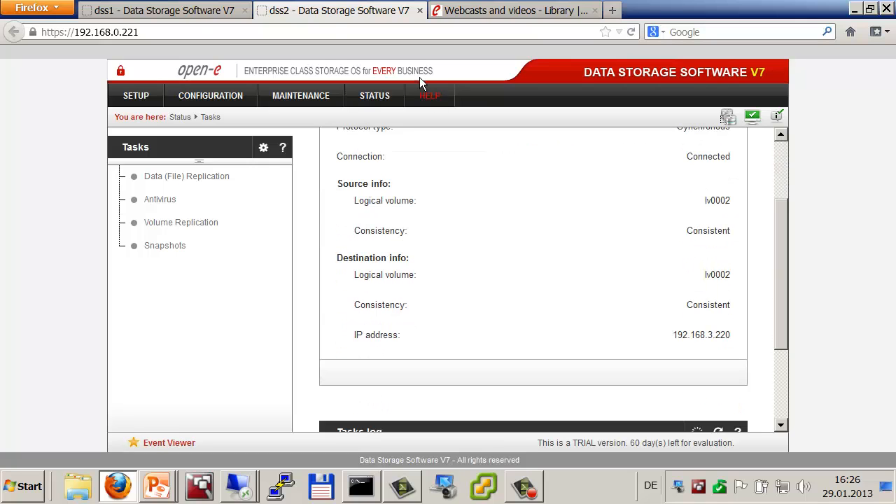
Step: On dss1's Tasks status page, expand m_0001 and m_0000 to verify synchronous, consistent replication
left_click(188, 11)
mouse_move(373, 99)
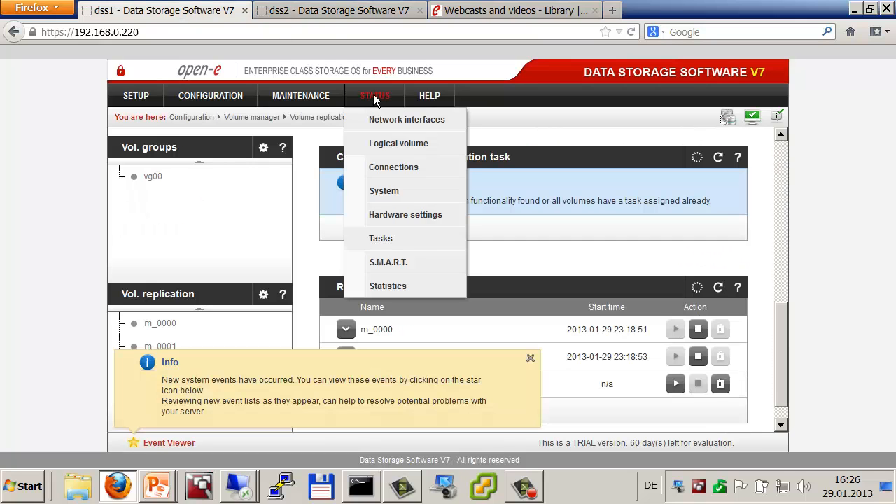
left_click(371, 237)
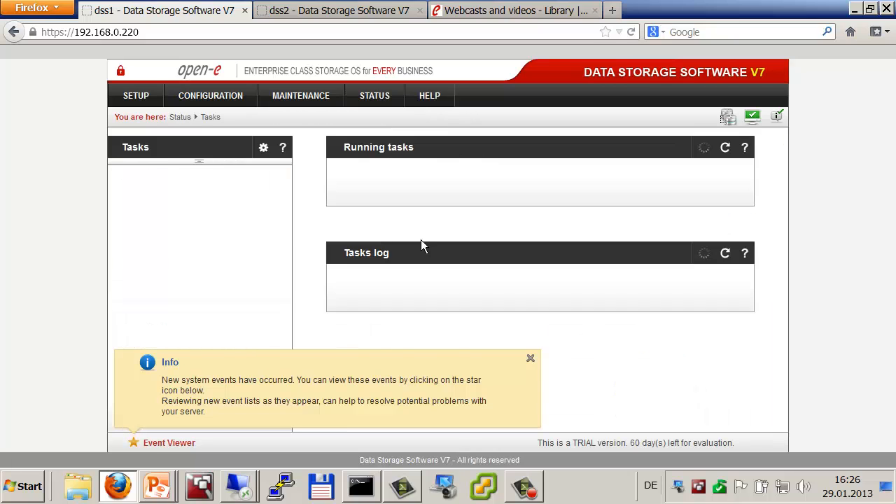
left_click(346, 220)
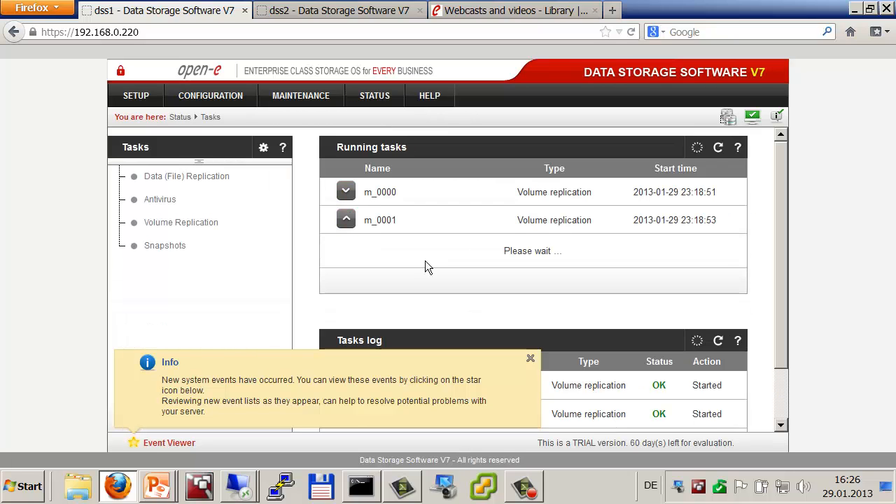
left_click(532, 360)
scroll(544, 352, "down", 3)
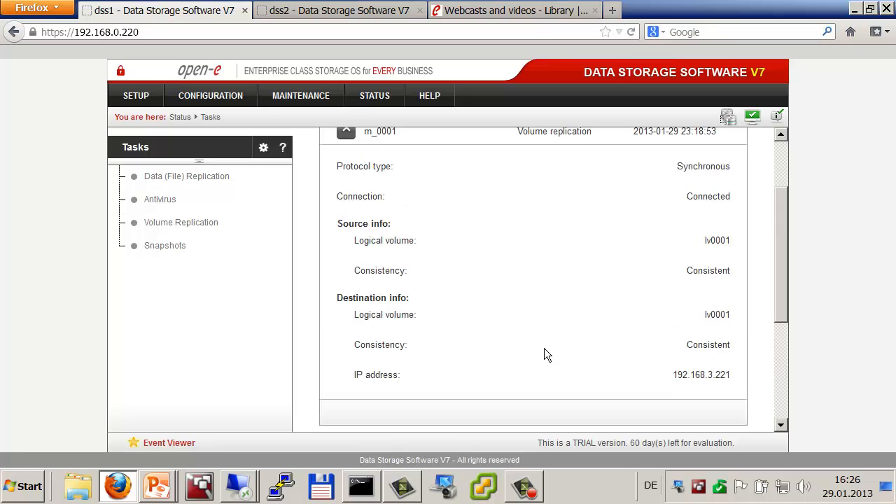
scroll(544, 353, "up", 3)
left_click(344, 190)
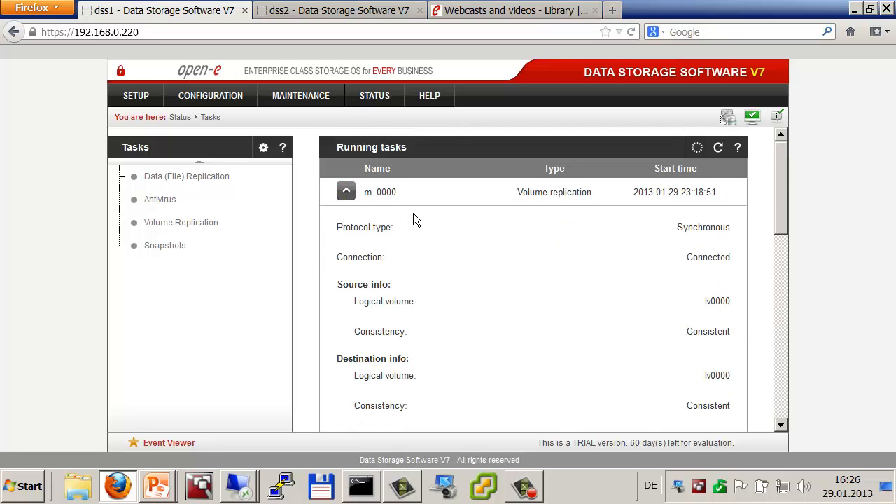
scroll(414, 214, "down", 5)
scroll(553, 273, "up", 5)
left_click(201, 91)
Step: Create iSCSI target0 named iqn.2013-01:target0, removing 'dss1.' from the default name
mouse_move(228, 196)
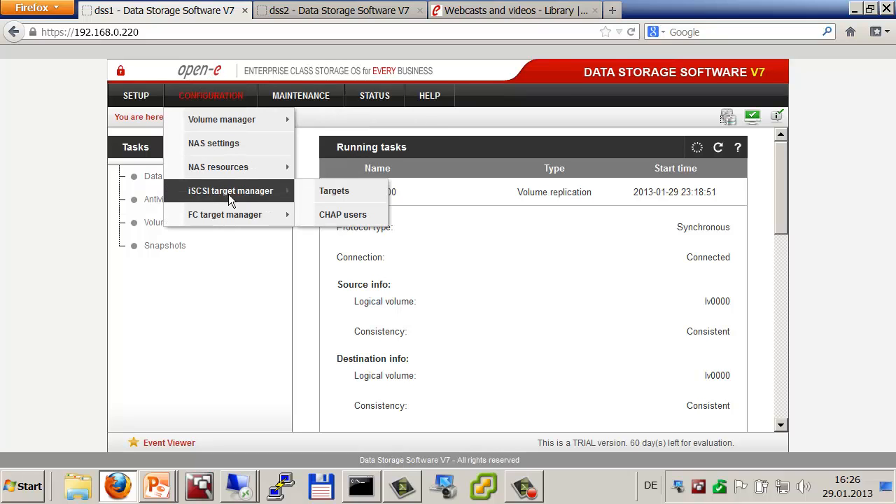
left_click(307, 190)
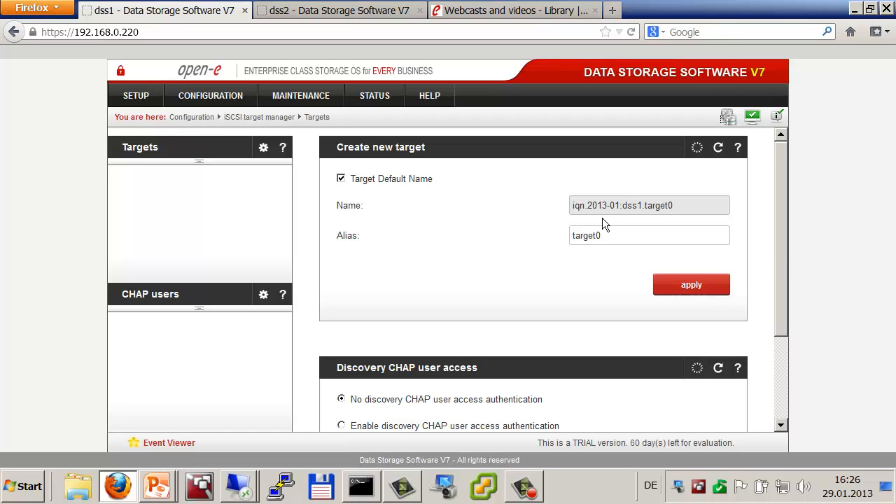
left_click(342, 181)
left_click(644, 206)
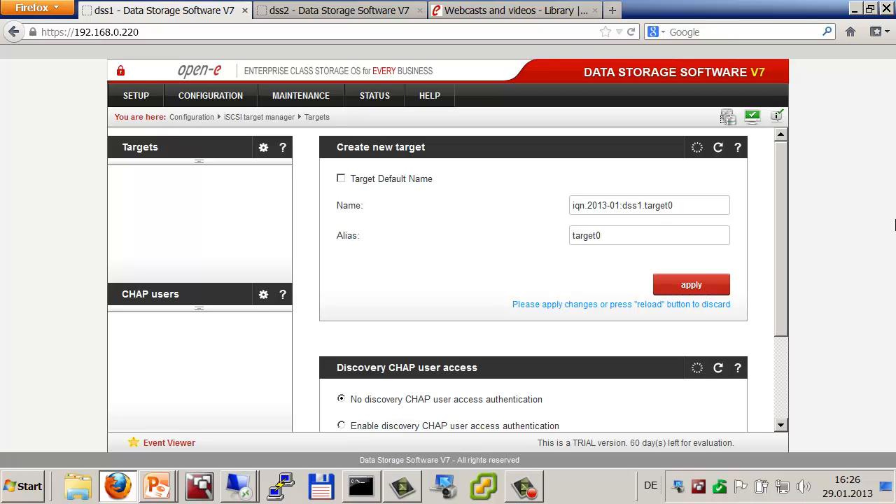
key("BackSpace")
key("BackSpace")
key("BackSpace")
key("BackSpace")
key("BackSpace")
key("Tab")
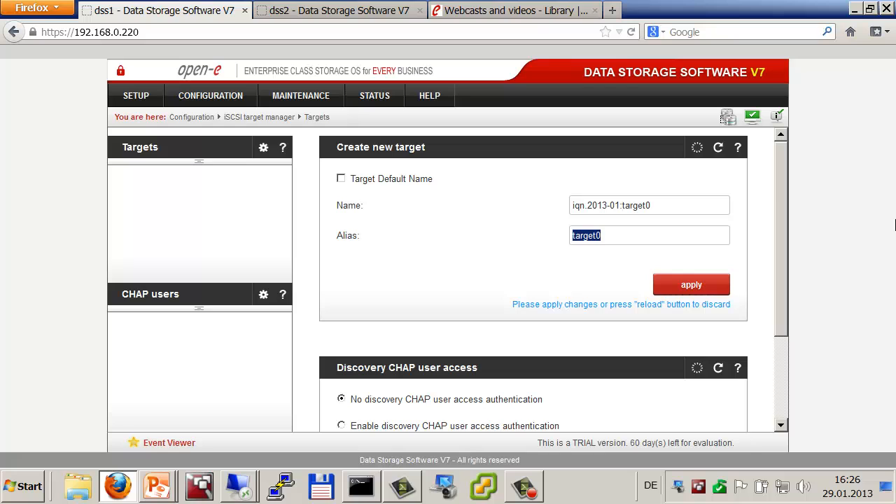
left_click(686, 287)
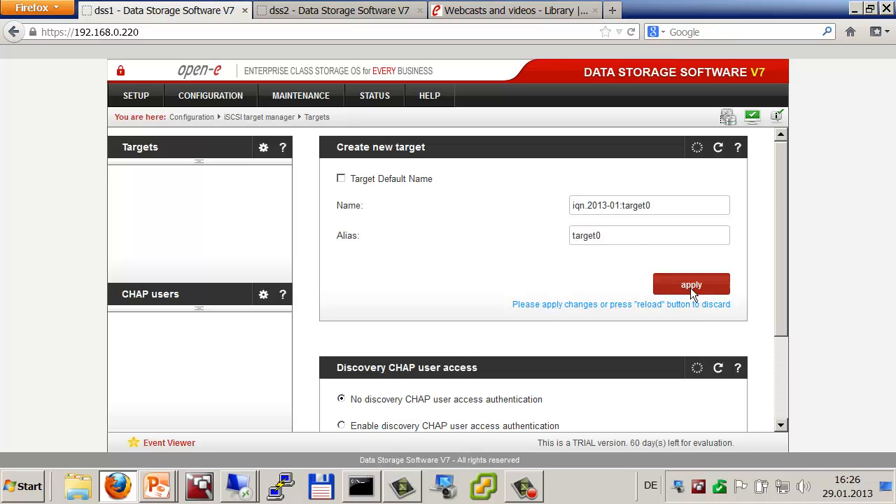
left_click(656, 242)
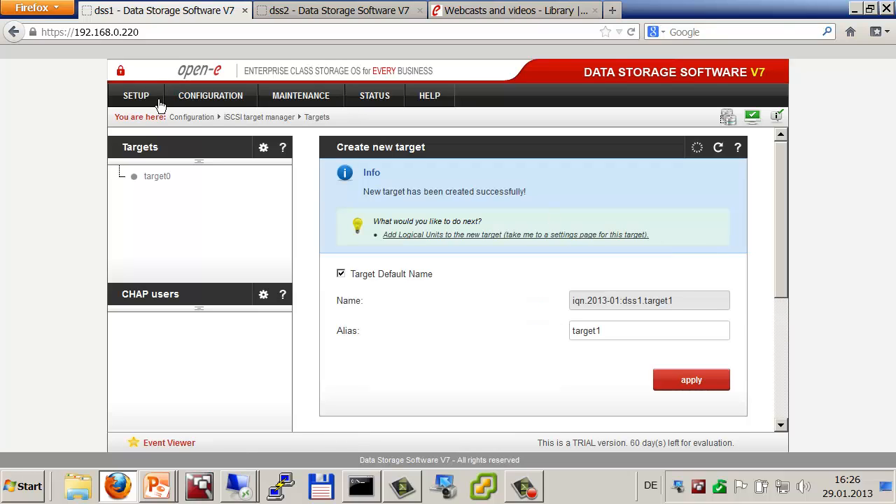
Step: Create target1 and target2 likewise without 'dss1.' in their names, then switch to dss2
left_click(144, 148)
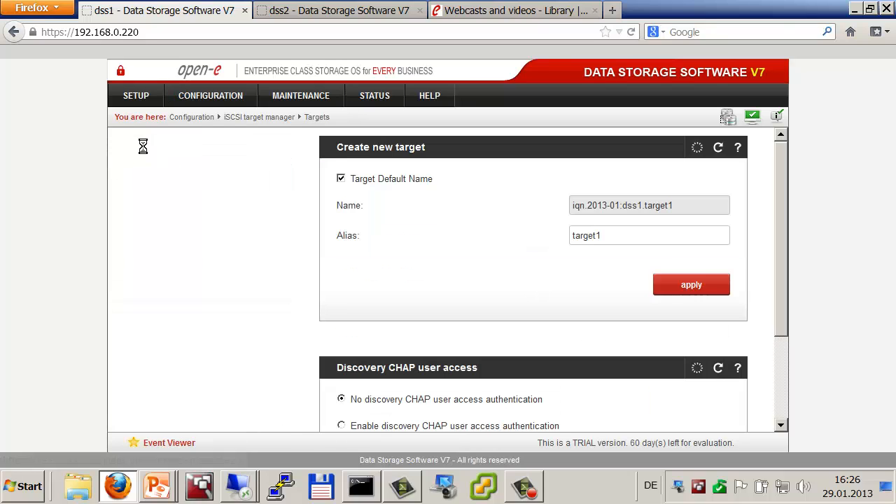
left_click(340, 178)
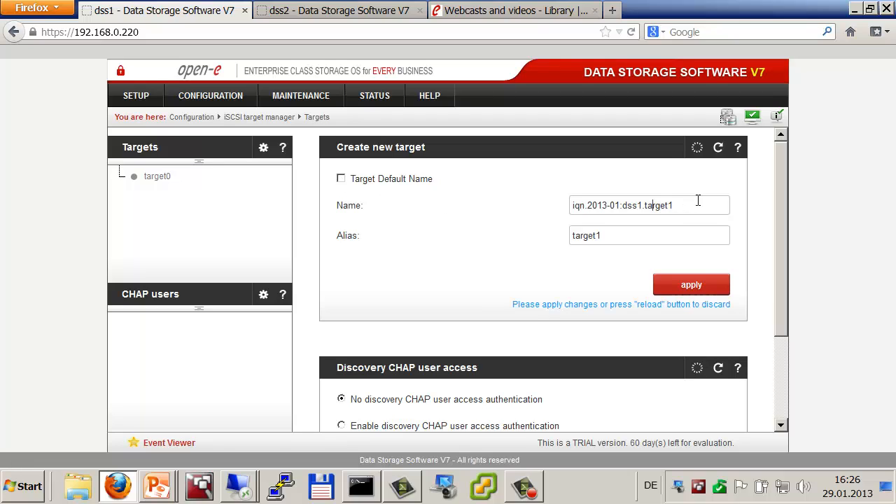
key("BackSpace")
key("BackSpace")
key("BackSpace")
key("BackSpace")
key("BackSpace")
left_click(693, 284)
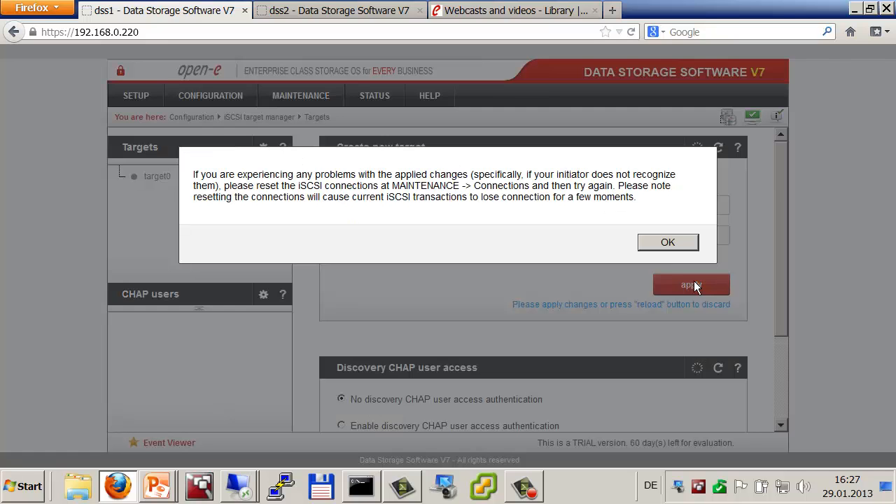
left_click(662, 247)
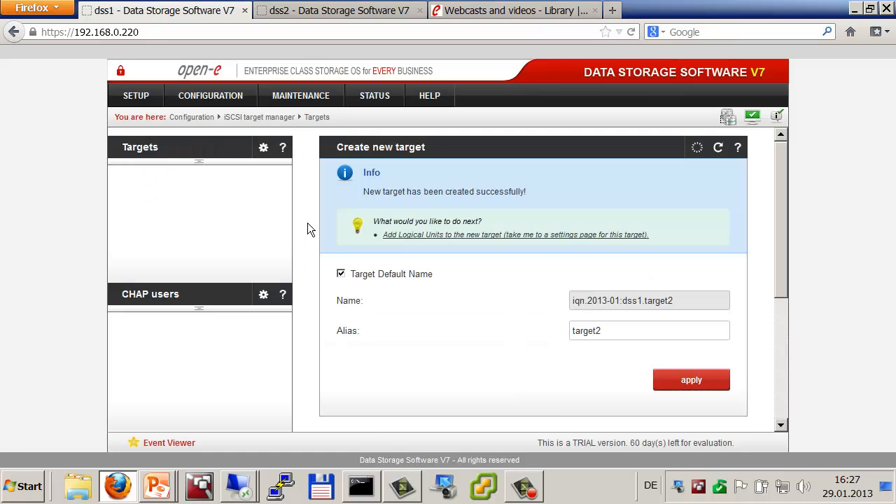
left_click(143, 147)
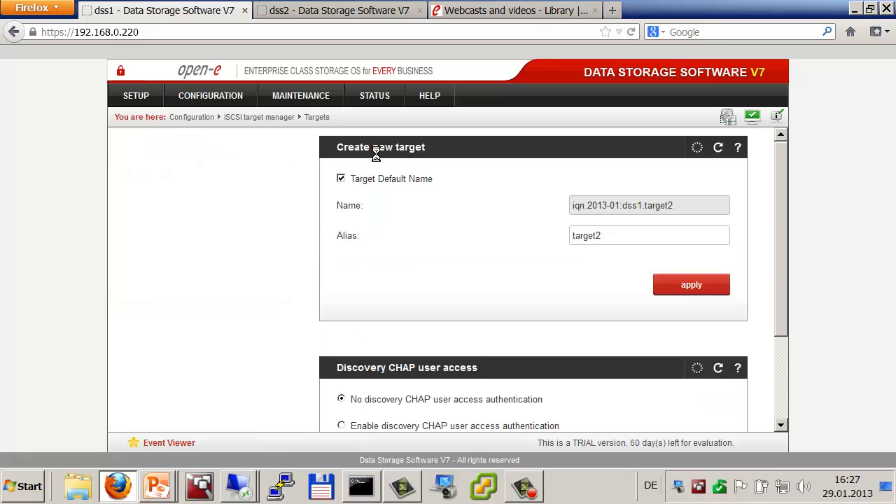
left_click(341, 179)
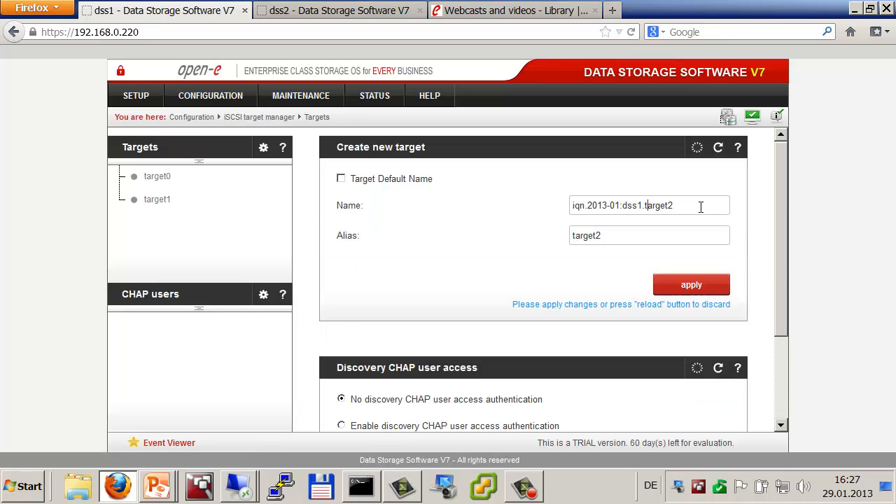
key("BackSpace")
key("BackSpace")
key("BackSpace")
key("BackSpace")
key("BackSpace")
key("Tab")
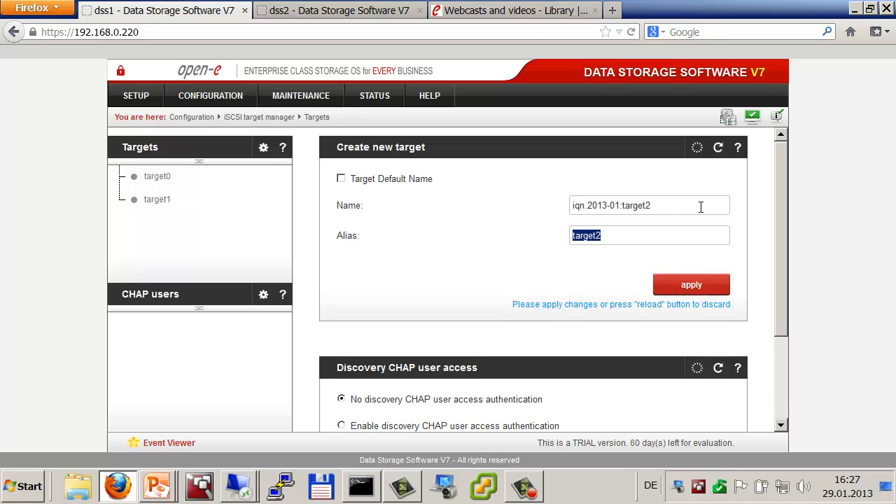
left_click(685, 283)
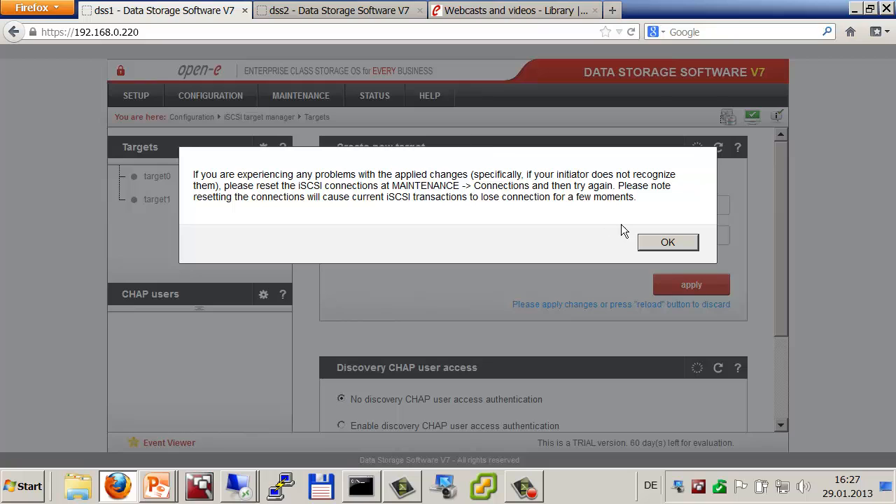
left_click(665, 243)
left_click(266, 14)
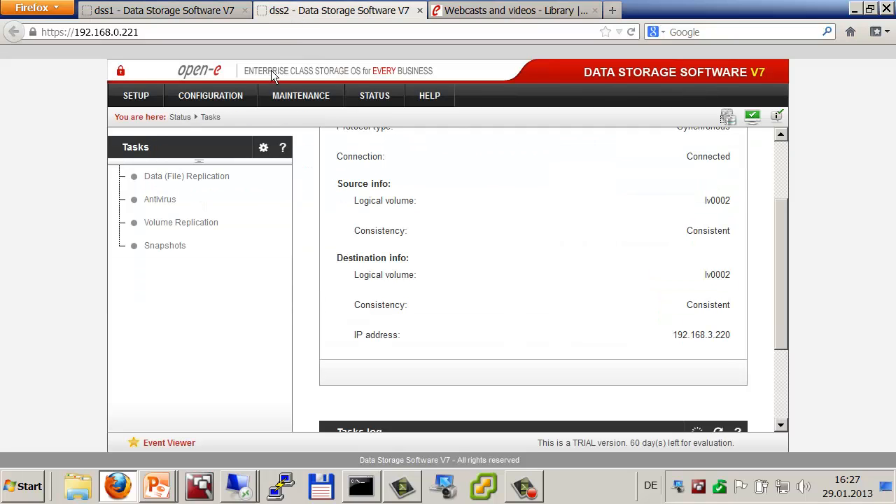
Step: Create target0 on dss2 with 'dss2.' removed from its default name
mouse_move(220, 97)
mouse_move(230, 191)
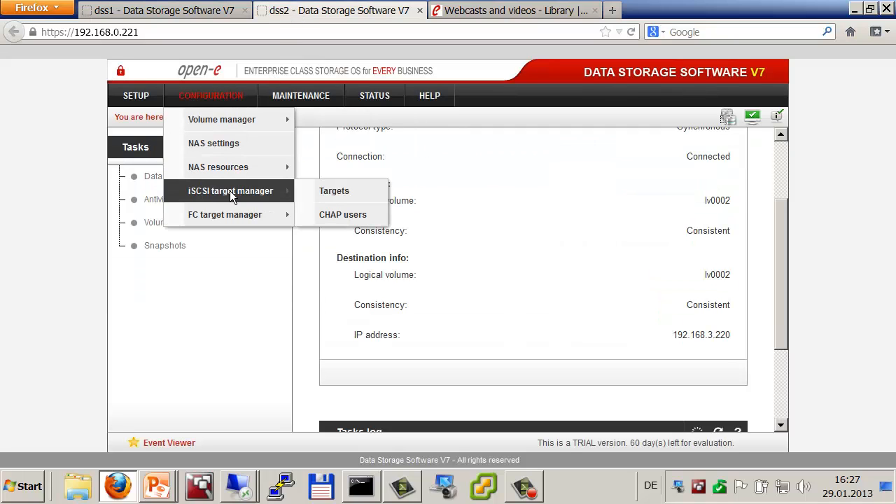
left_click(320, 192)
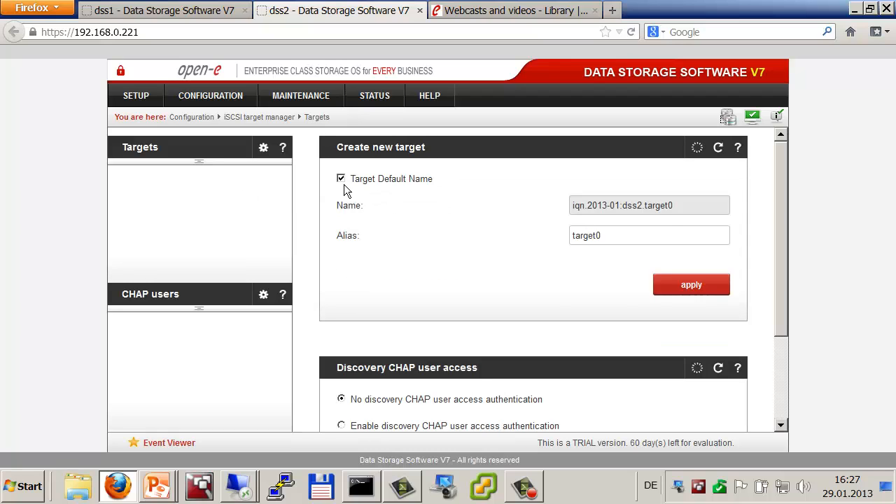
left_click(341, 180)
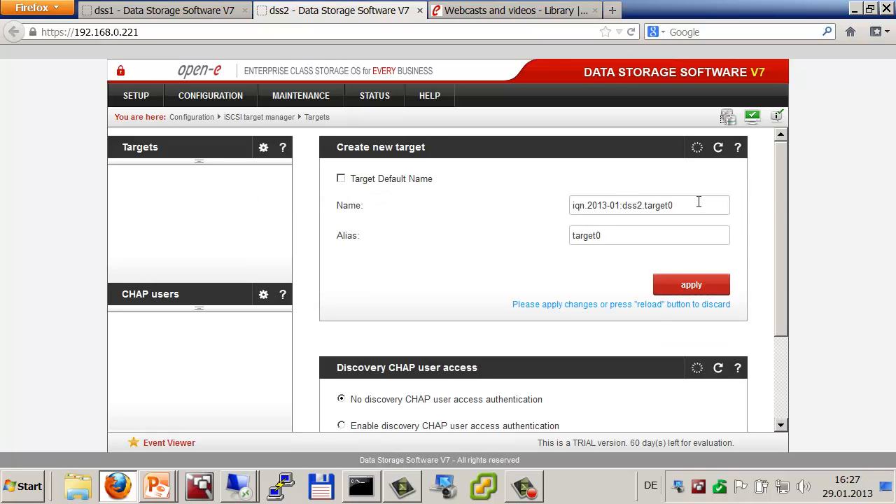
key("BackSpace")
key("BackSpace")
key("BackSpace")
key("BackSpace")
key("BackSpace")
key("Tab")
left_click(687, 284)
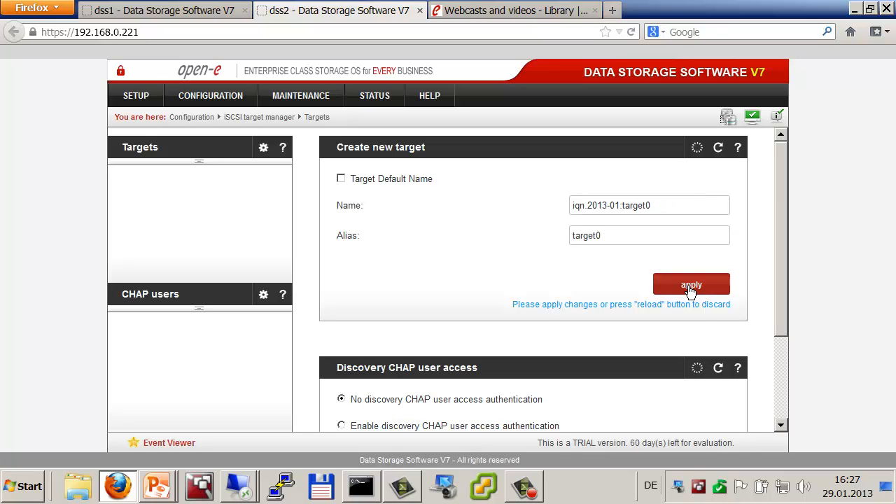
left_click(649, 243)
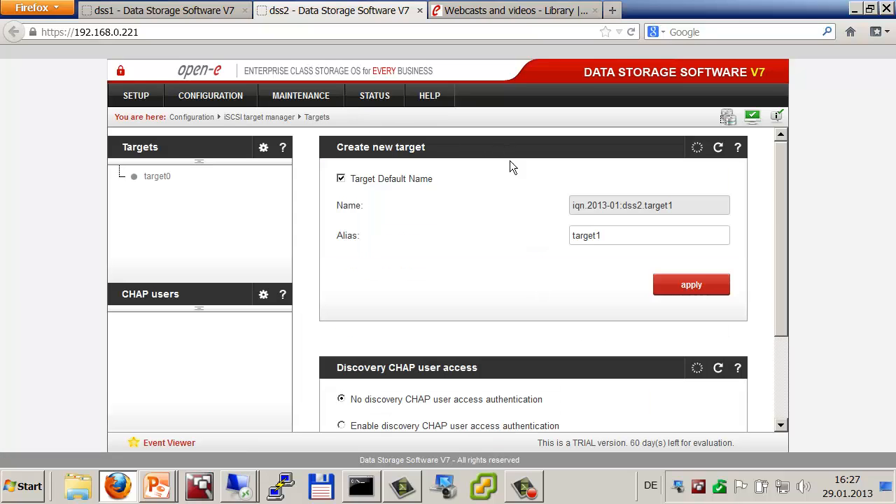
Step: Create target1 on dss2, likewise deleting 'dss2.' from the target name
left_click(345, 181)
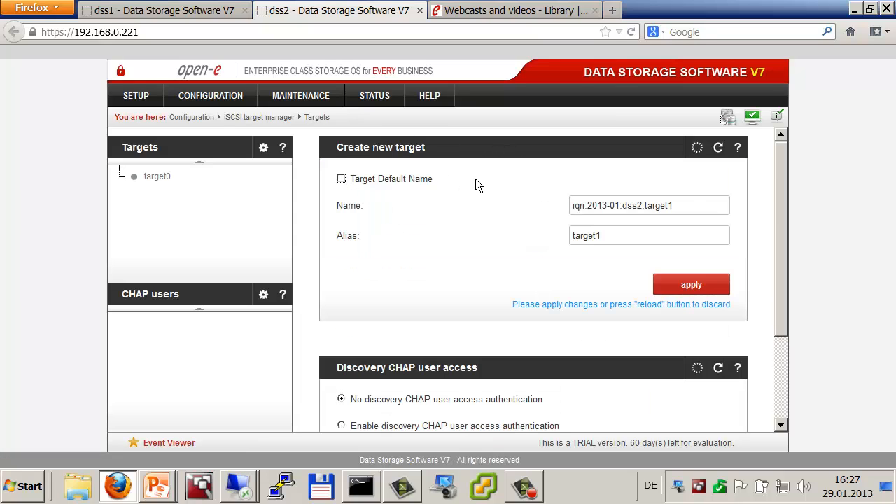
left_click(689, 209)
key("Left")
key("Left")
key("Left")
key("Left")
key("Left")
key("Left")
key("BackSpace")
key("BackSpace")
key("BackSpace")
key("BackSpace")
key("BackSpace")
key("Tab")
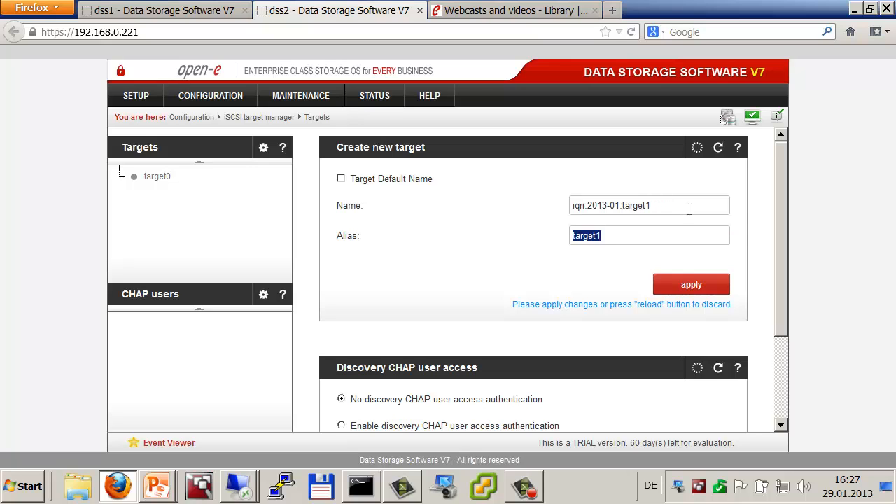
left_click(688, 285)
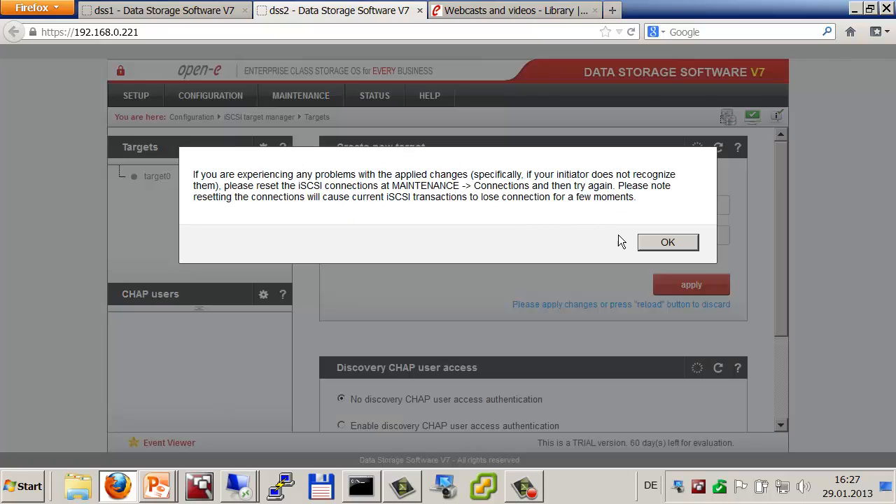
left_click(665, 241)
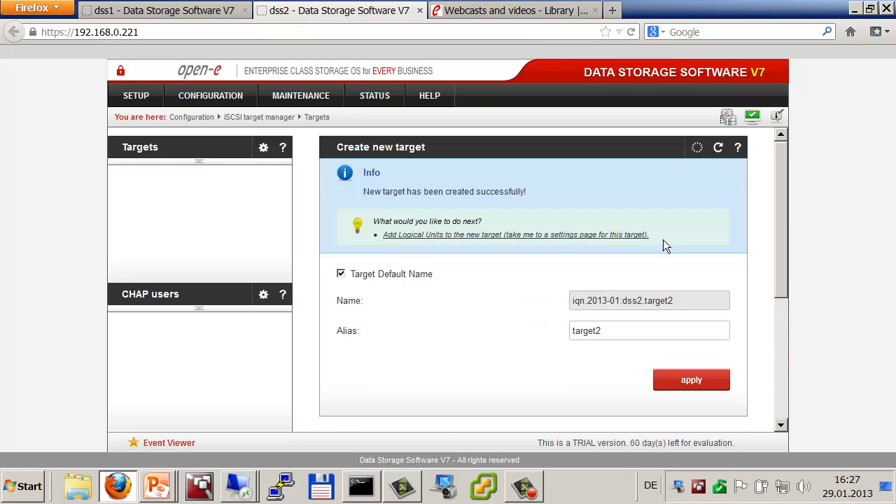
Step: Create target2 on dss2 as iqn.2013-01:target2 with alias target2
left_click(132, 146)
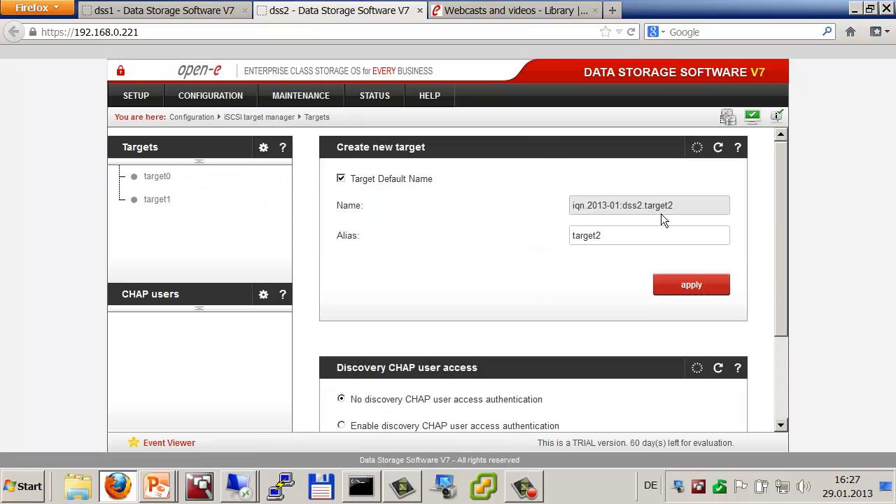
left_click(363, 180)
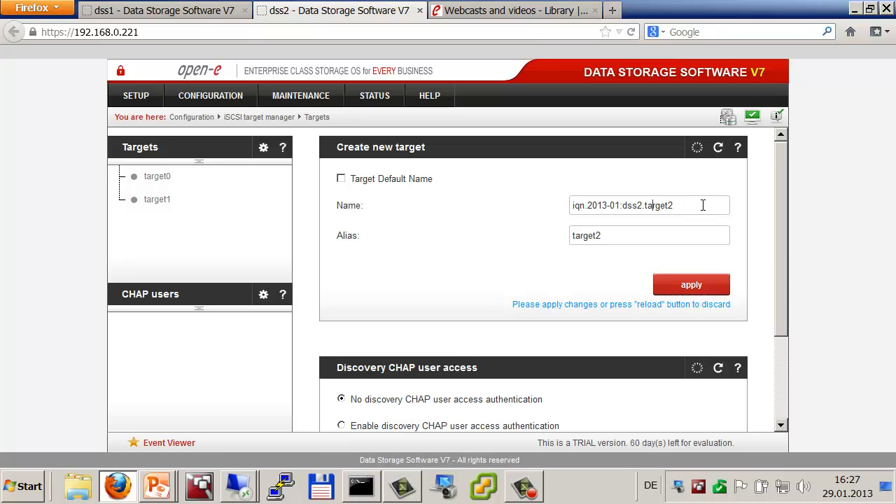
key("BackSpace")
key("BackSpace")
key("BackSpace")
key("BackSpace")
key("BackSpace")
key("Tab")
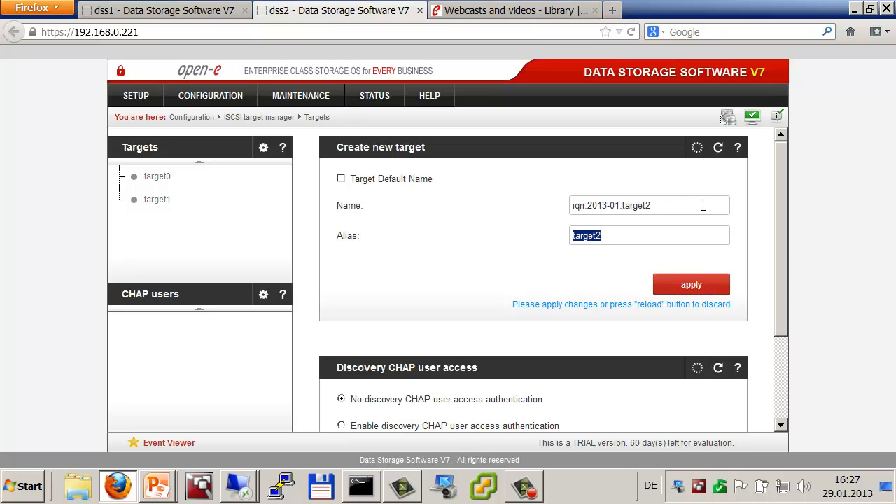
left_click(682, 284)
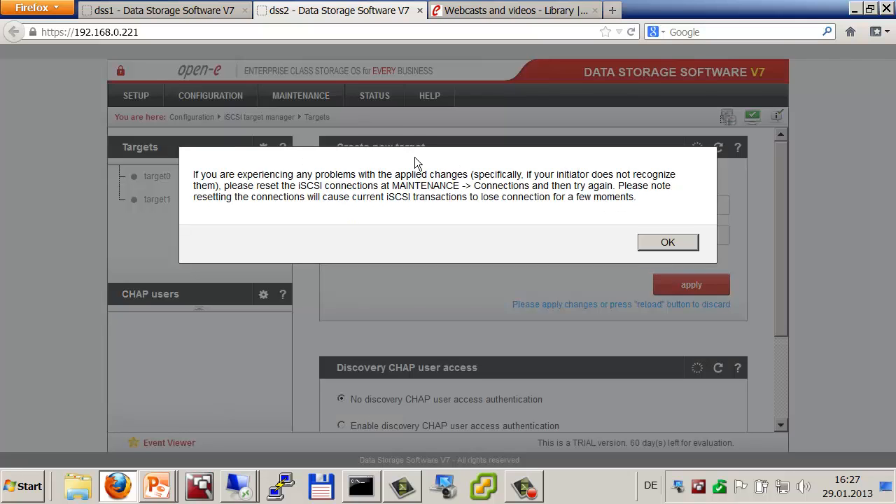
left_click(686, 245)
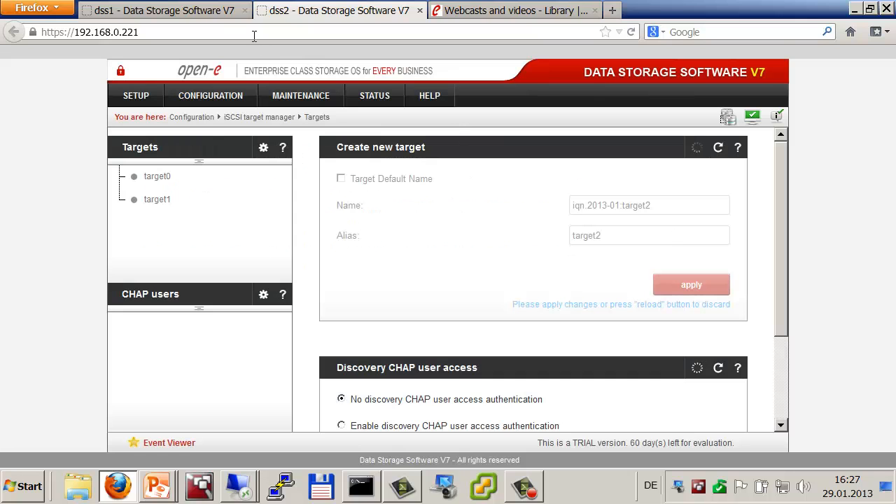
left_click(195, 11)
Step: On dss1, copy lv0000's SCSI ID S1Rx7S8OwtYYucvo and attach lv0000 to target0
left_click(158, 179)
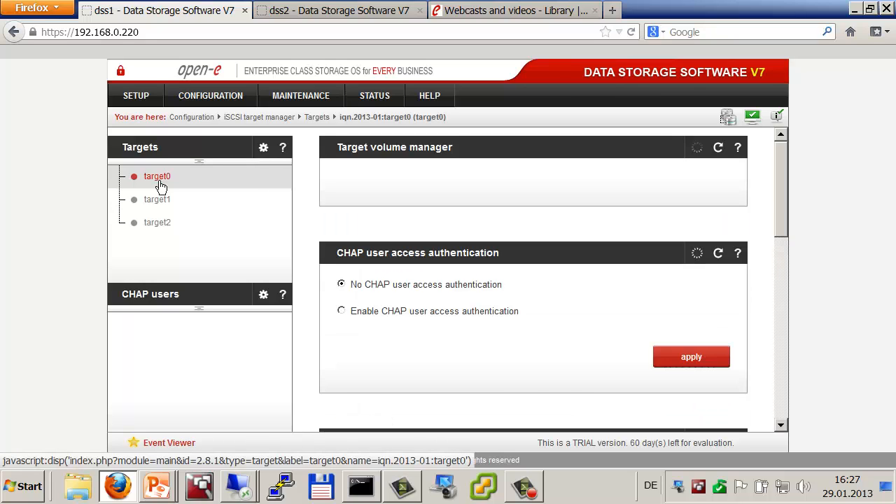
scroll(432, 274, "down", 5)
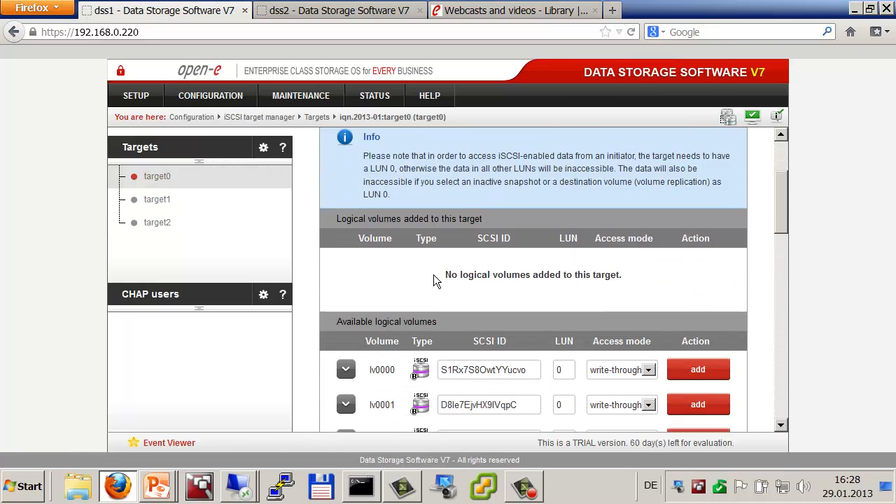
scroll(433, 274, "down", 2)
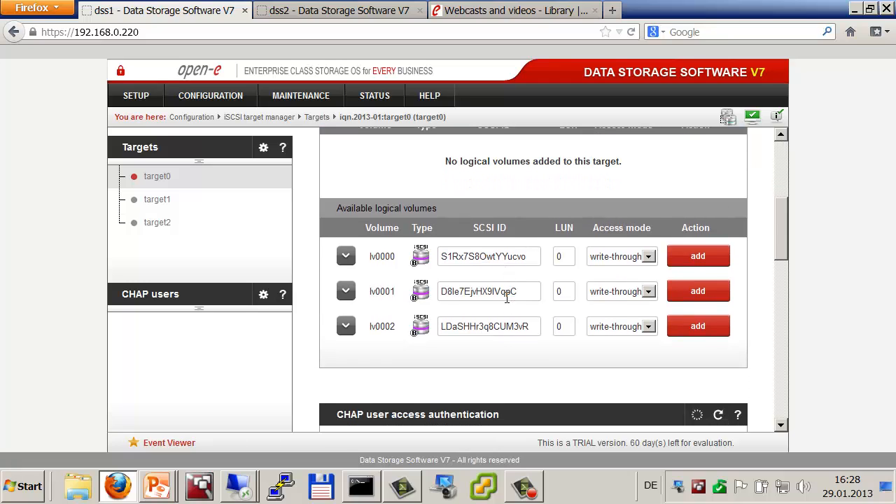
double_click(483, 256)
right_click(483, 257)
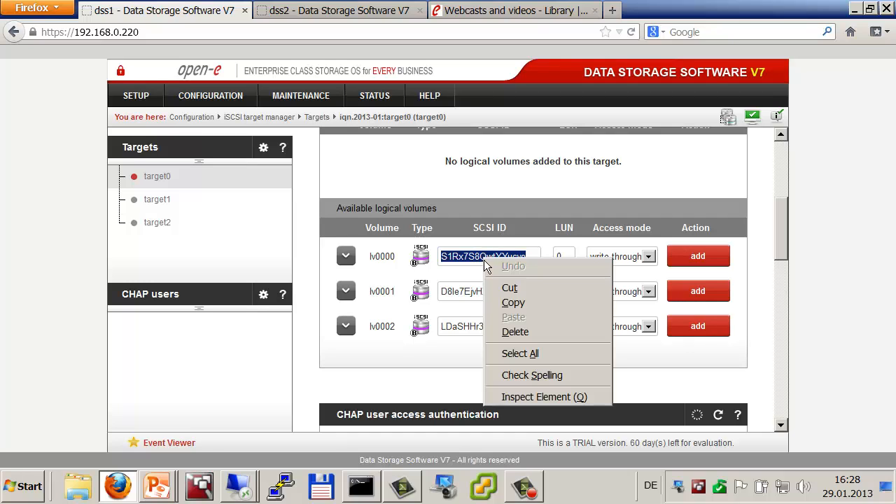
left_click(535, 303)
left_click(691, 258)
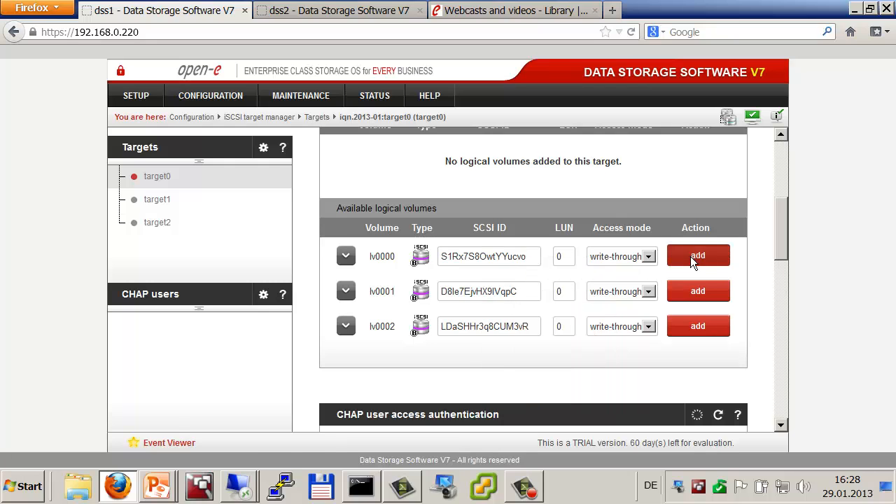
left_click(619, 241)
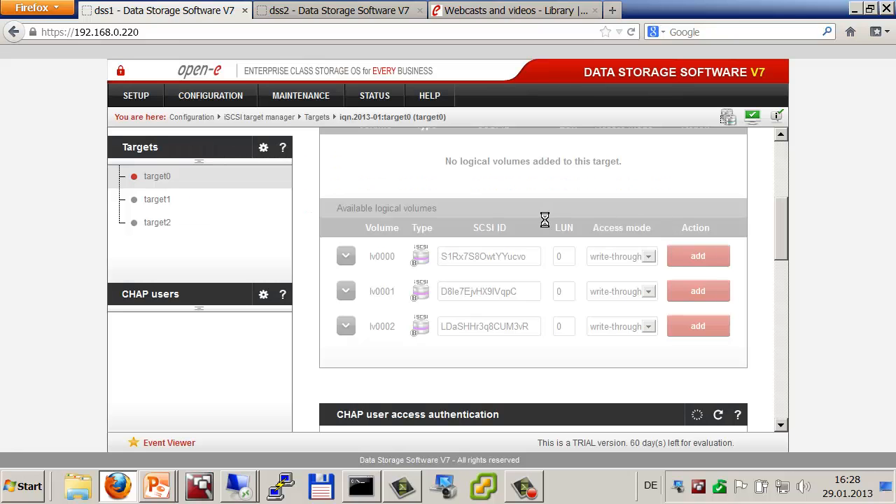
Step: On dss2, paste that SCSI ID into lv0000 and attach it to target0
left_click(315, 13)
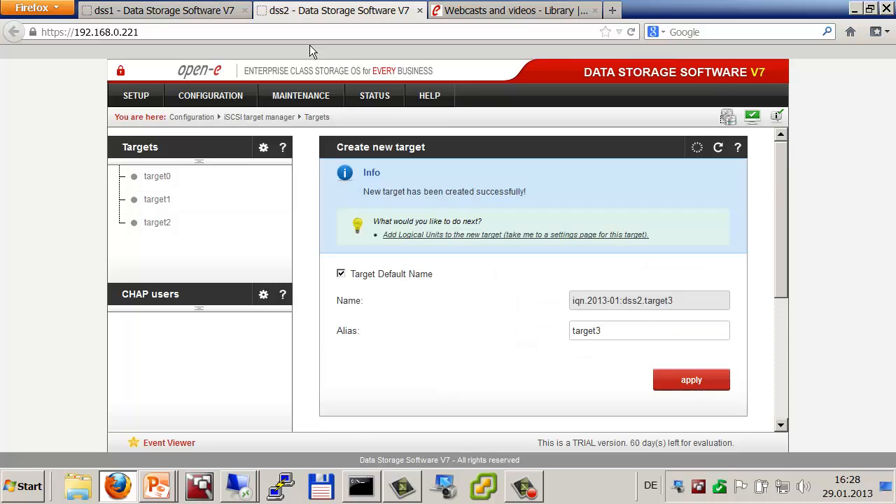
left_click(157, 177)
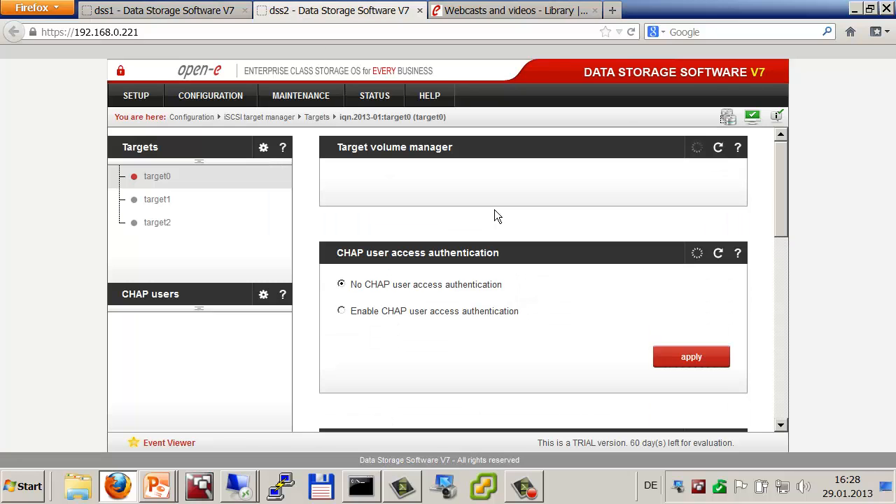
scroll(494, 217, "down", 3)
scroll(494, 215, "down", 3)
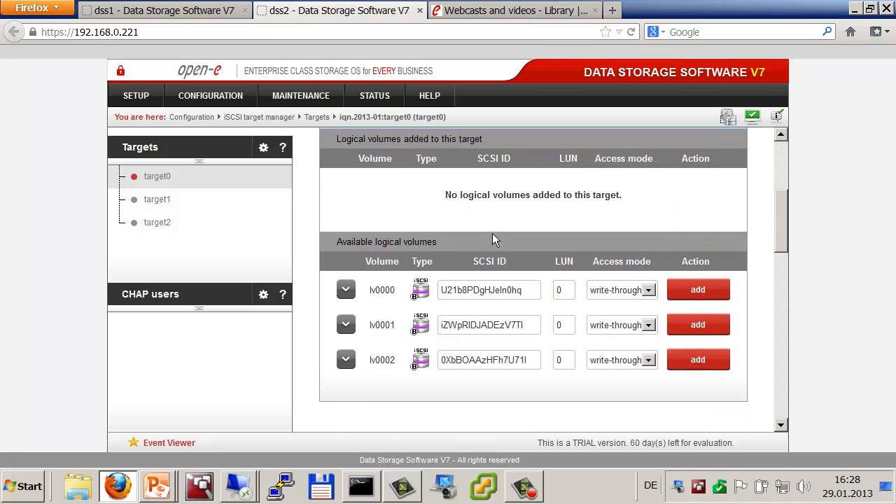
double_click(483, 290)
right_click(484, 291)
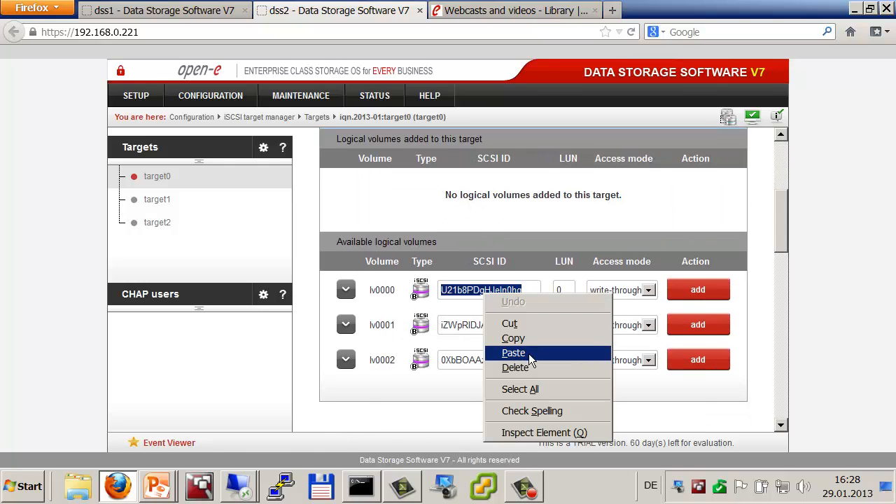
left_click(518, 353)
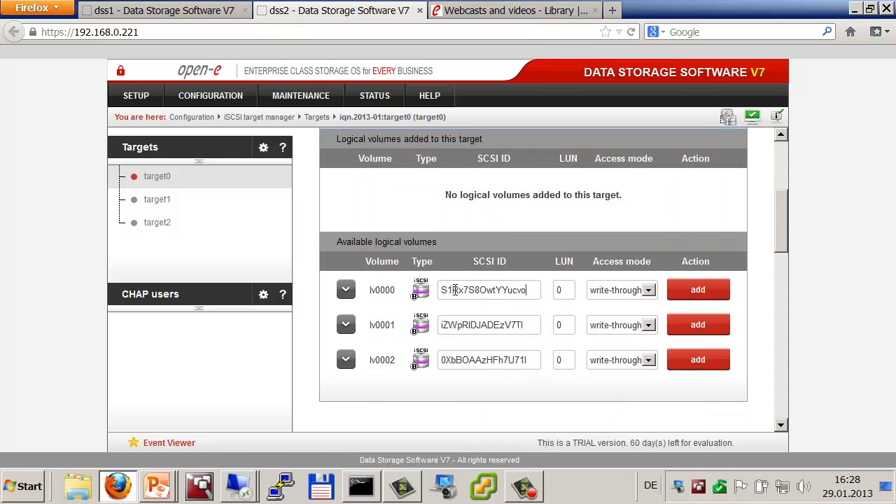
left_click(694, 295)
left_click(663, 239)
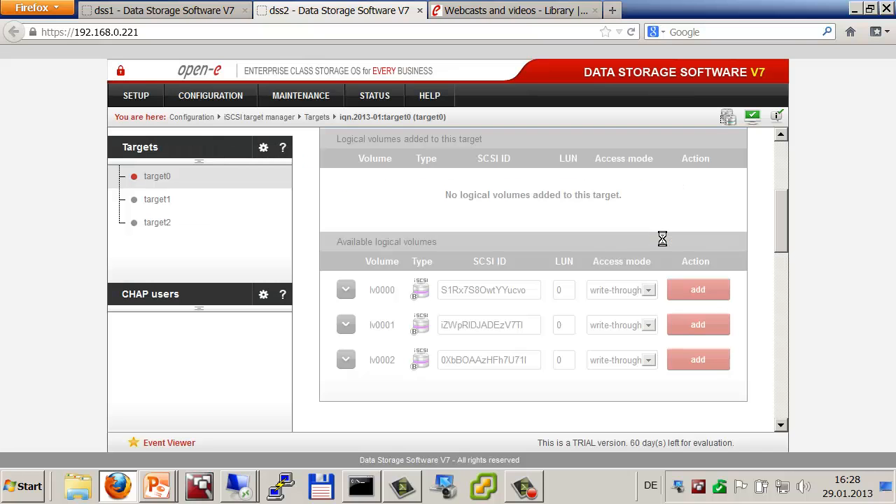
left_click(189, 12)
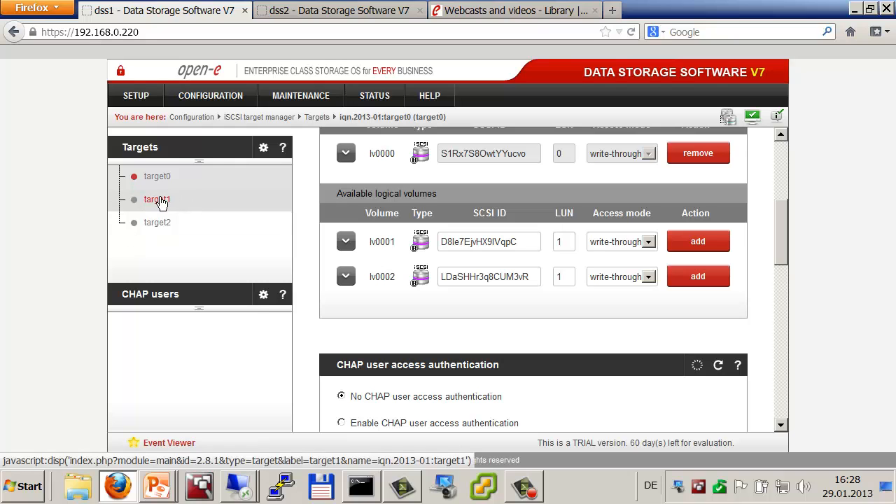
Step: On dss1, copy lv0001's SCSI ID D8le7EjvHX9lVqpC and attach lv0001 to target1
left_click(158, 200)
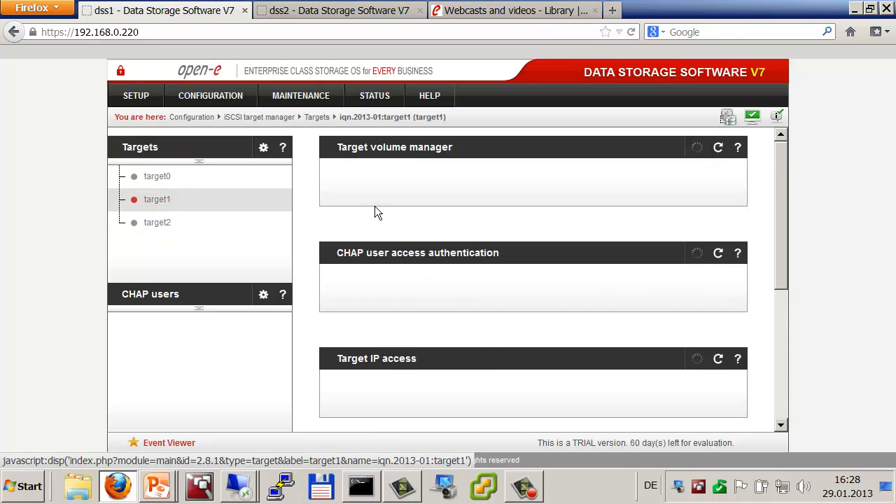
scroll(375, 206, "down", 5)
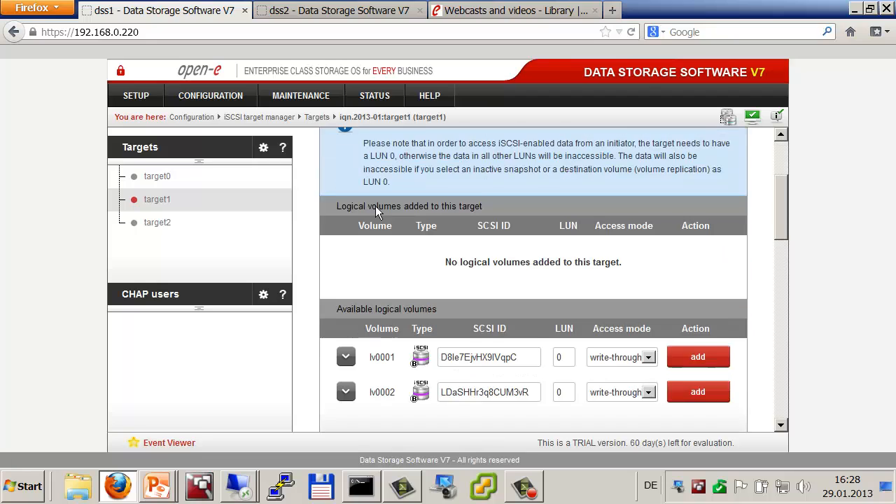
scroll(376, 206, "down", 3)
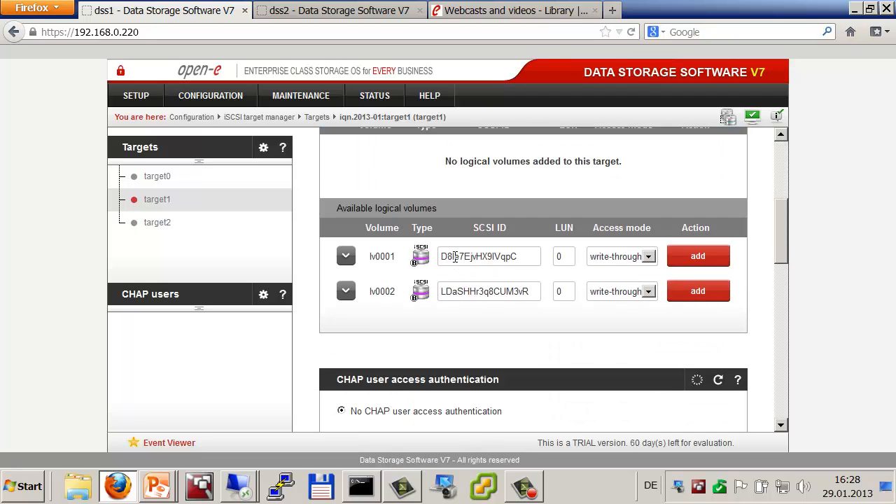
double_click(466, 256)
right_click(469, 256)
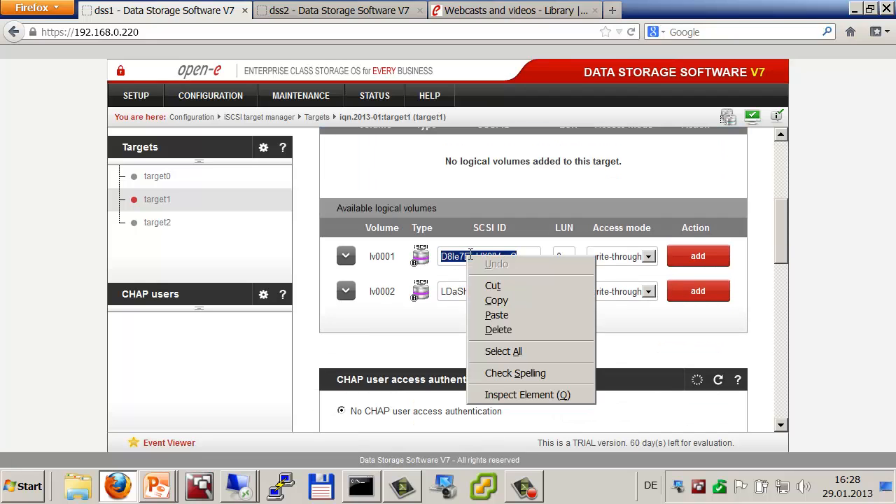
left_click(501, 301)
left_click(713, 258)
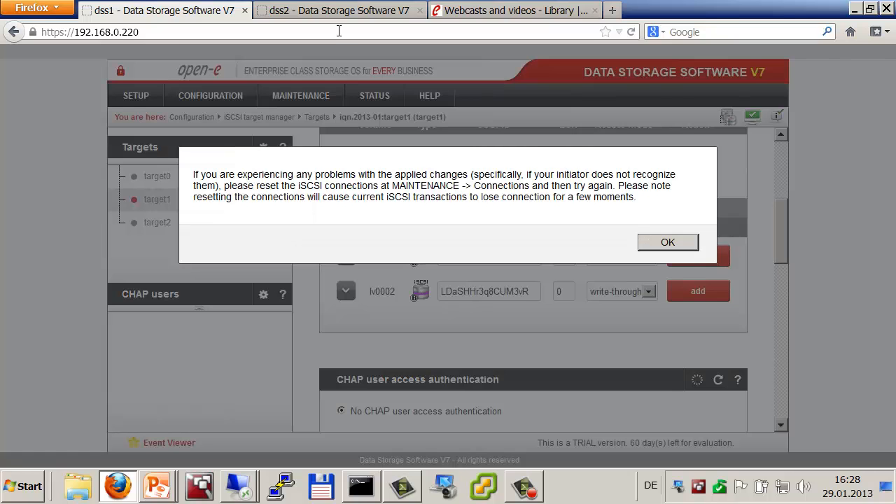
left_click(647, 243)
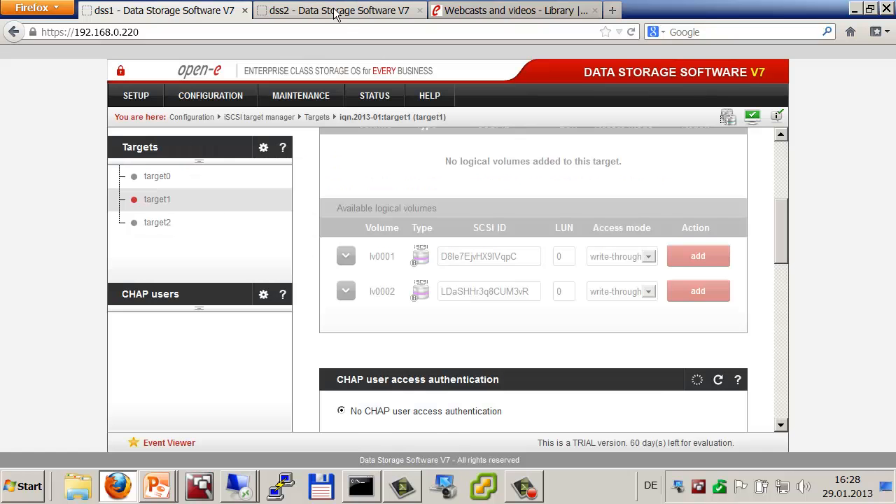
Step: On dss2, paste that SCSI ID into lv0001 and attach it to target1
left_click(334, 12)
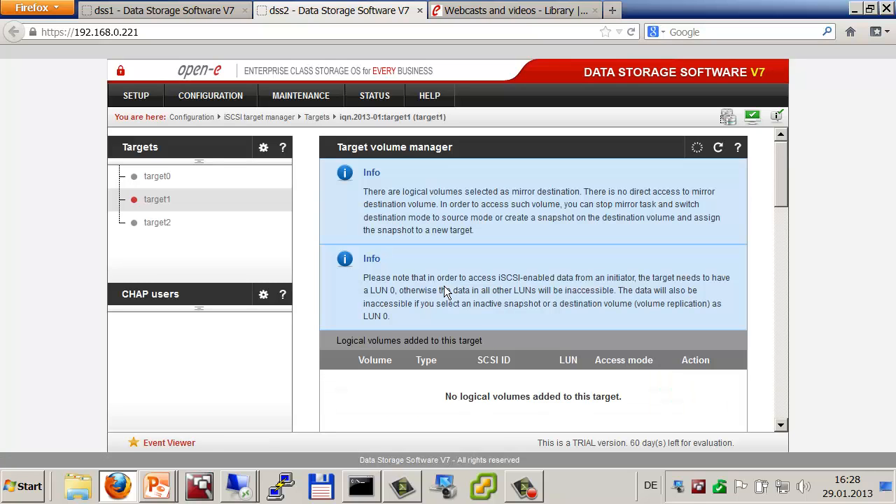
scroll(444, 286, "down", 5)
scroll(444, 286, "down", 1)
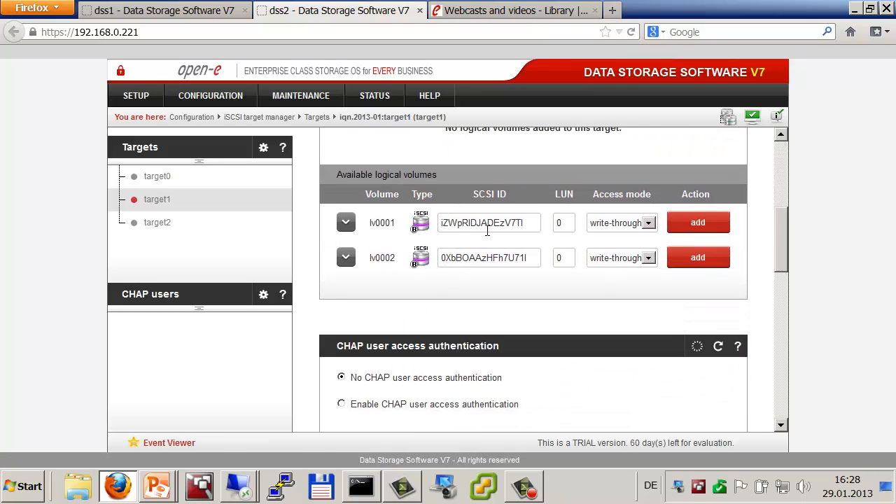
double_click(481, 223)
right_click(480, 223)
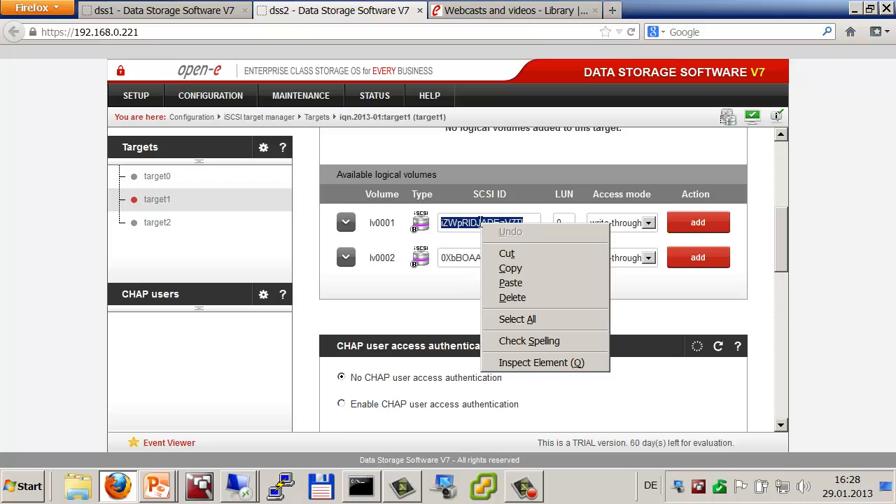
left_click(518, 283)
left_click(693, 224)
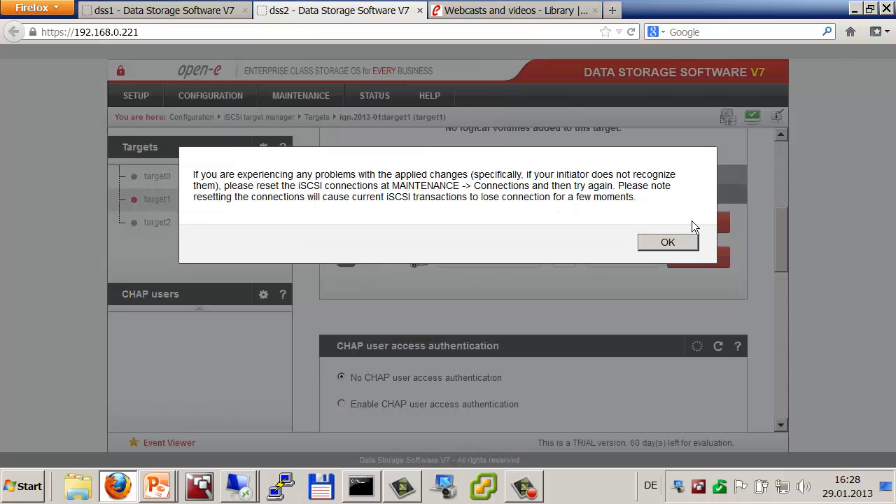
left_click(641, 243)
left_click(144, 13)
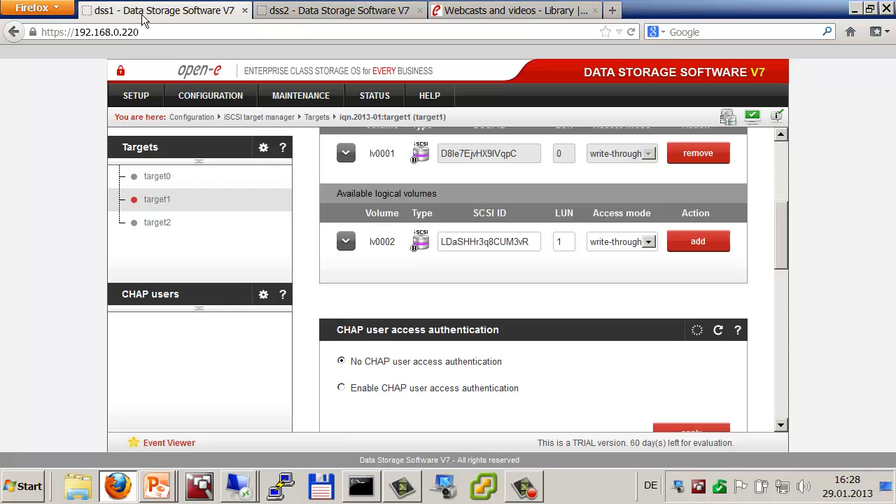
left_click(157, 221)
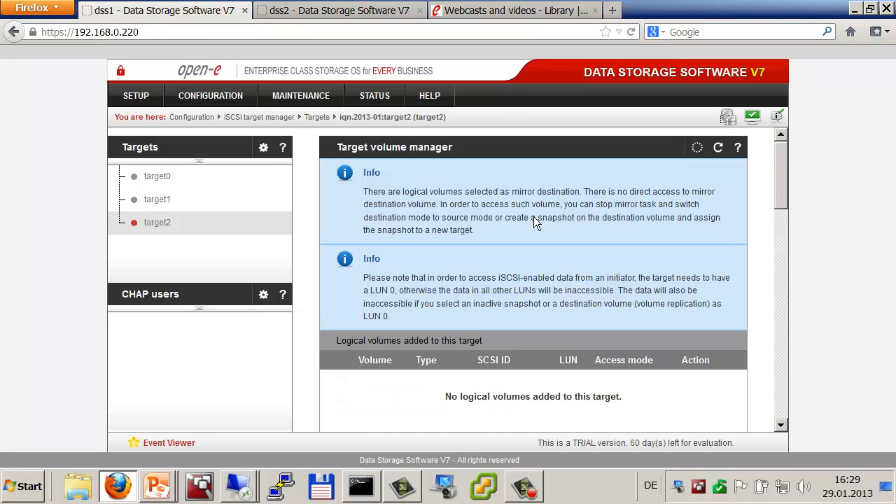
Step: On dss1, copy lv0002's SCSI ID LDaSHHr3q8CUM3vR and attach lv0002 to target2
scroll(533, 218, "down", 5)
scroll(534, 217, "down", 1)
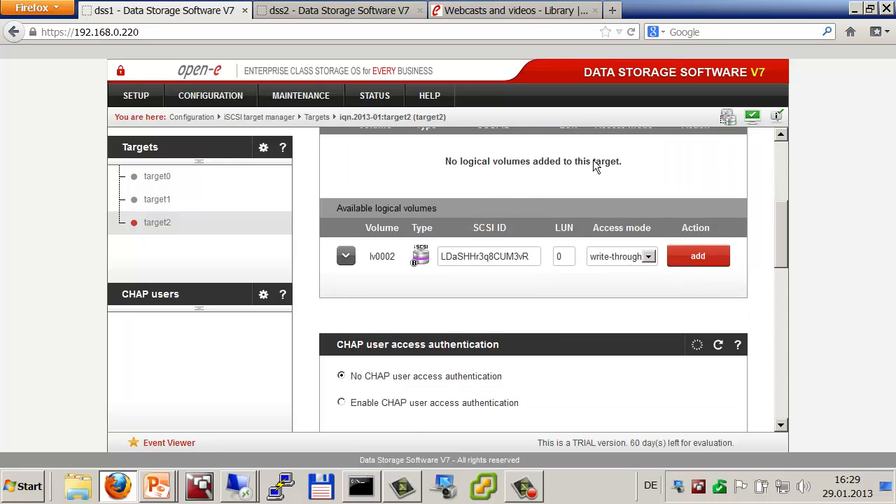
double_click(483, 257)
right_click(483, 256)
left_click(522, 301)
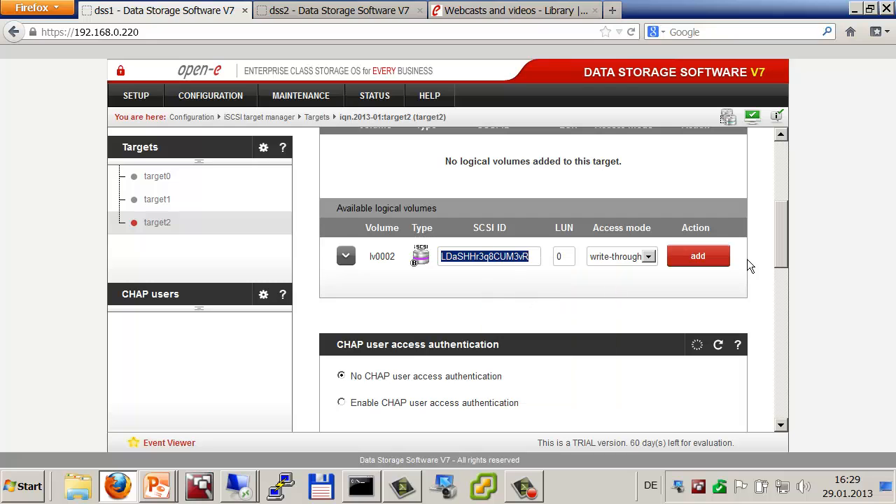
left_click(704, 256)
left_click(679, 245)
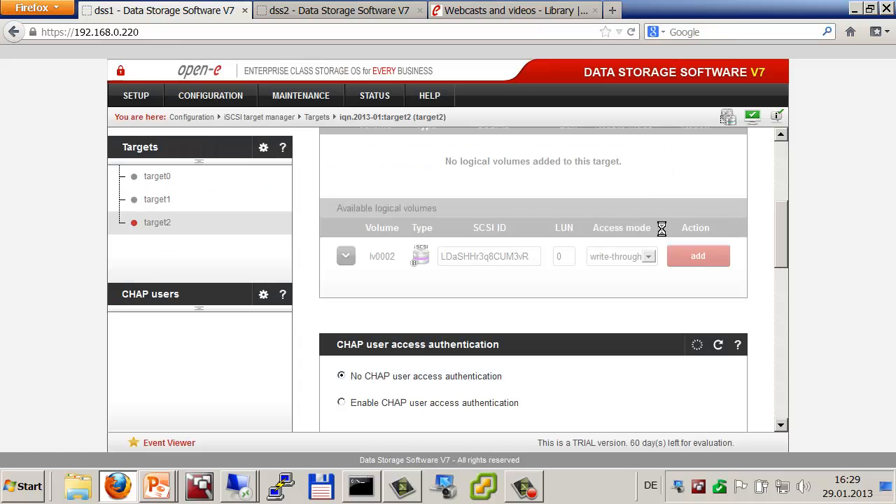
Step: On dss2's target2, paste that SCSI ID into lv0002 and attach it
left_click(339, 9)
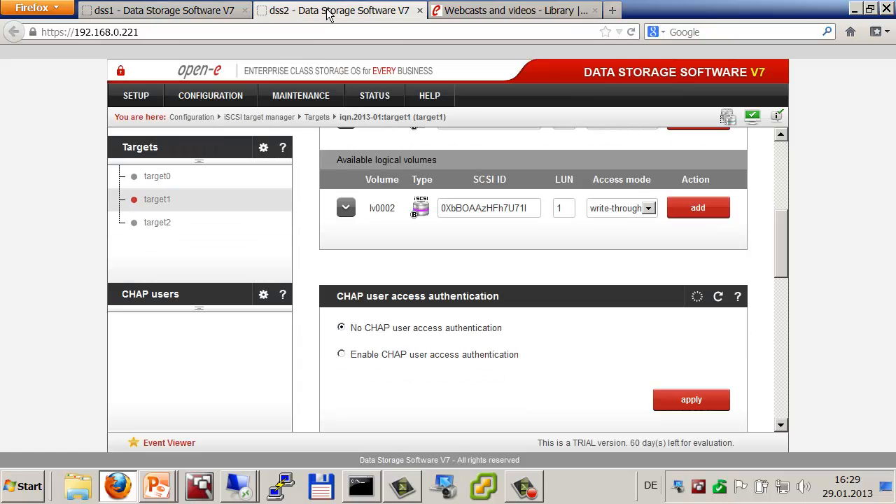
left_click(137, 222)
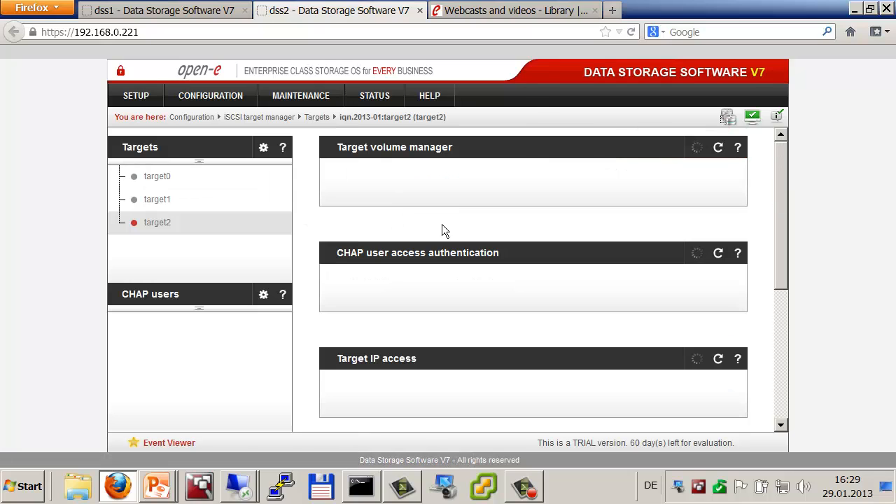
scroll(441, 224, "down", 3)
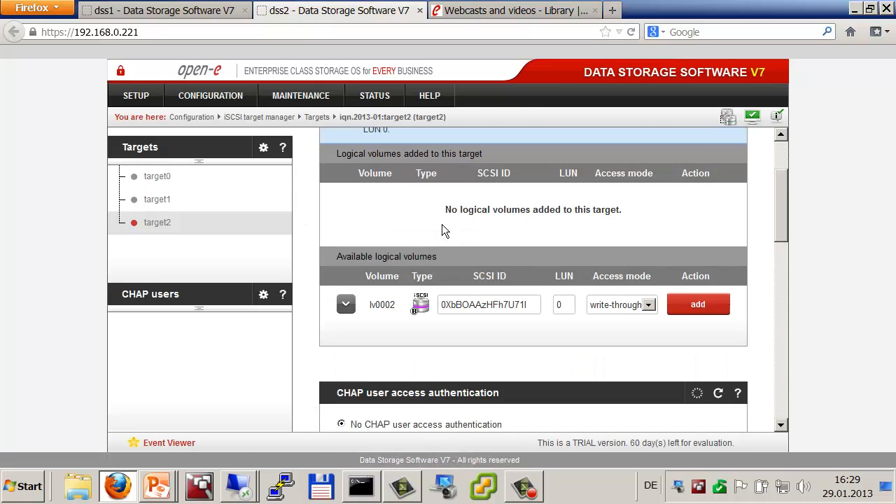
double_click(485, 303)
right_click(485, 302)
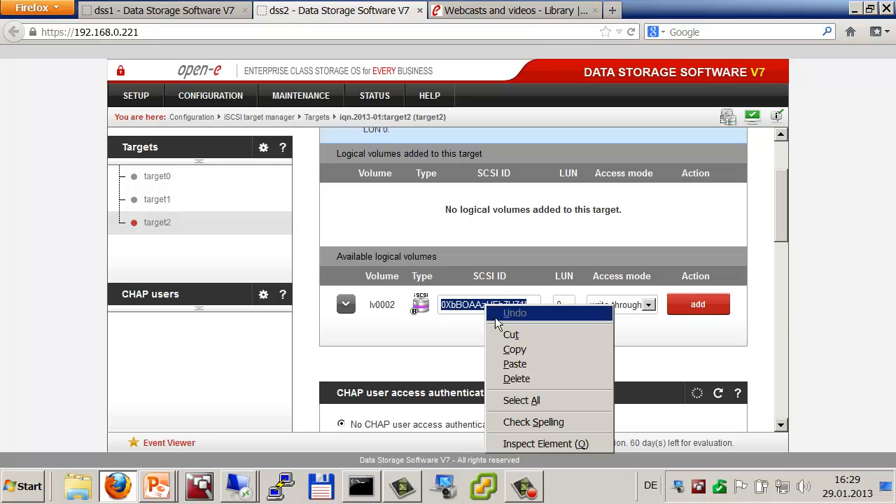
left_click(525, 363)
left_click(681, 315)
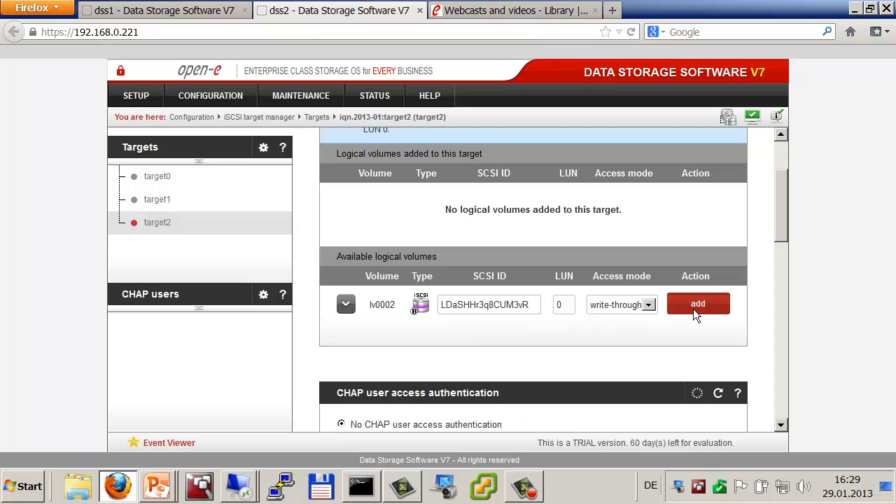
left_click(667, 242)
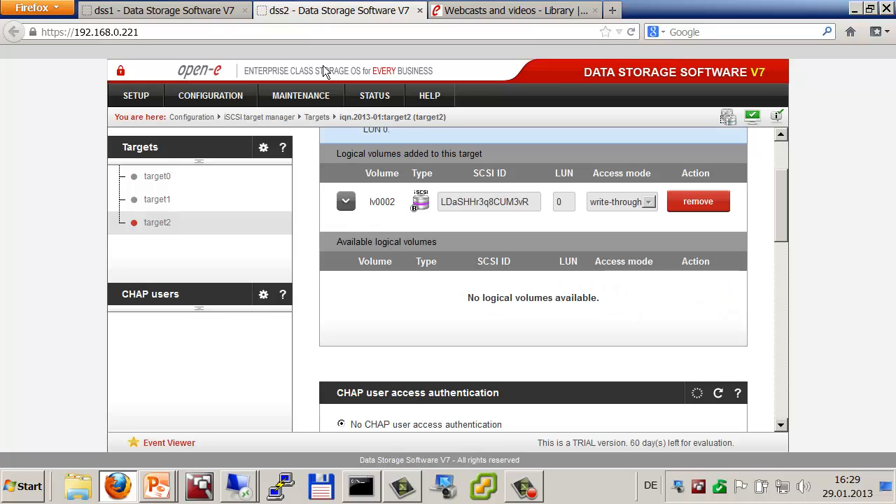
left_click(143, 11)
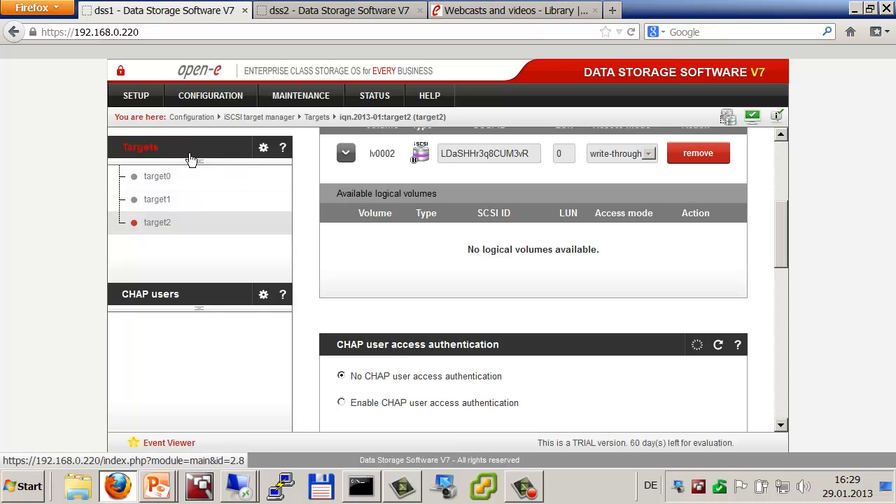
Step: Check the Failover Manager reads Ready for Start, then minimise Firefox to the desktop
mouse_move(135, 96)
left_click(144, 164)
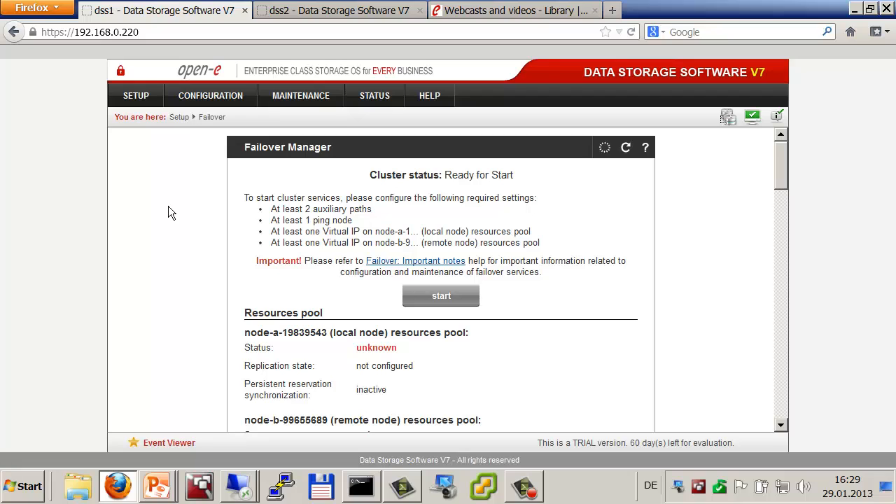
key("alt+Tab")
key("alt+Tab")
key("alt+Tab")
key("alt+Tab")
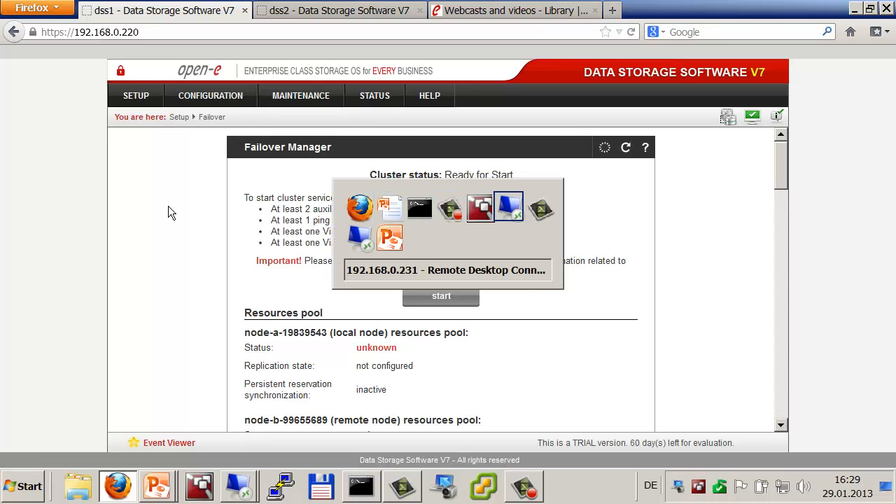
key("Escape")
key("super+d")
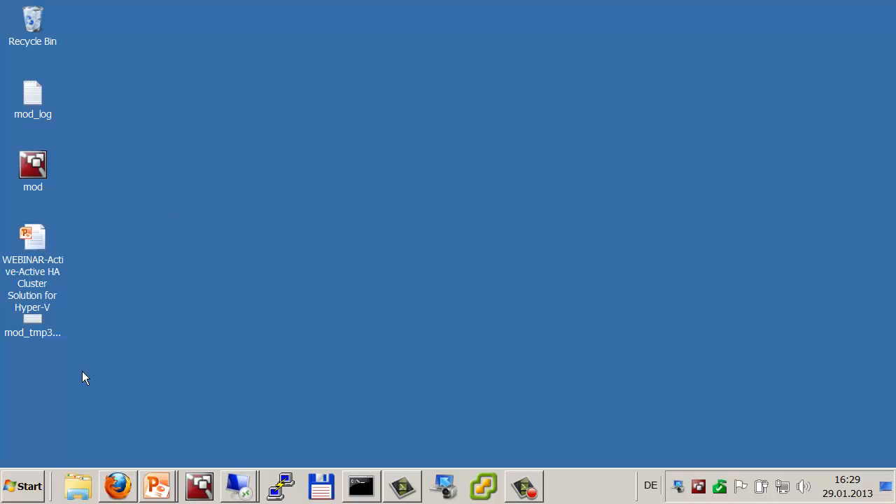
Step: Start a Remote Desktop connection to 192.168.0.232 from the taskbar's recent list
right_click(233, 485)
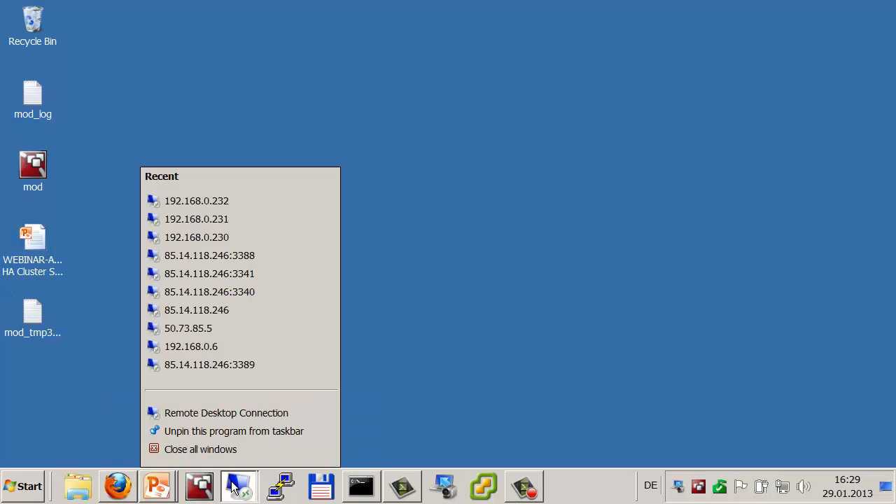
left_click(233, 202)
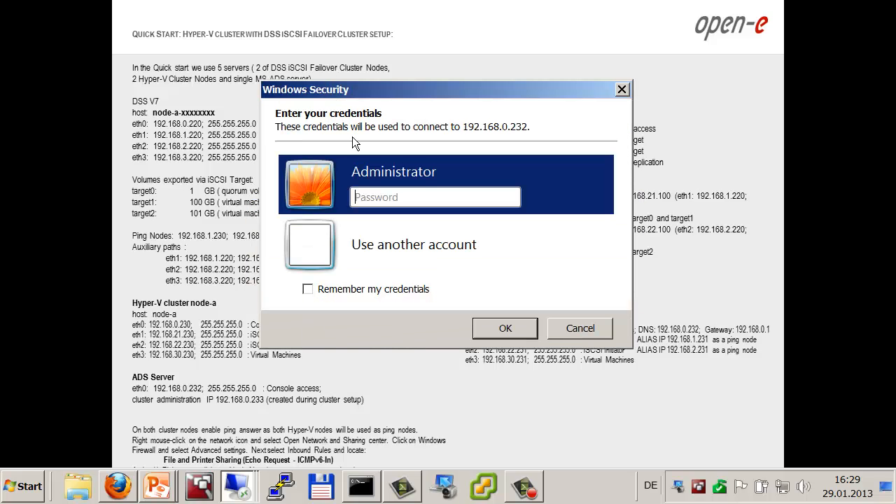
Step: Attempt the Administrator logon to 192.168.0.232 by entering the account password
left_click(384, 199)
type("*********")
key("Return")
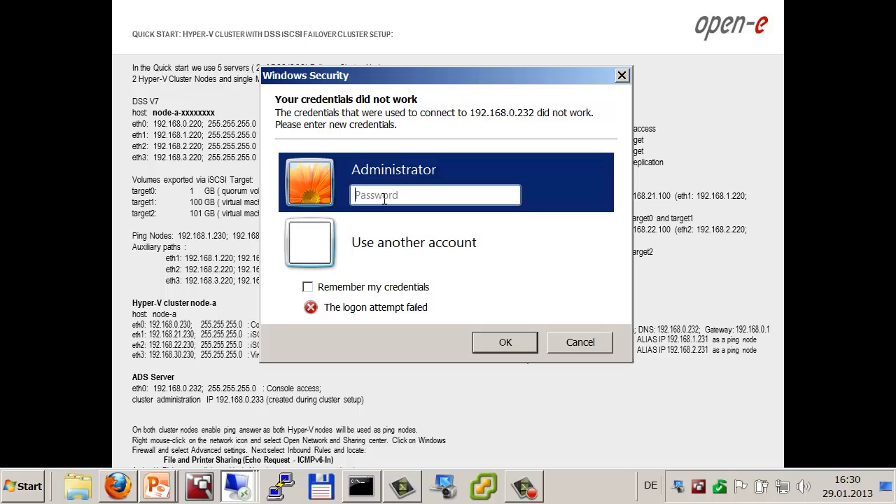
Step: Advance the slide show to the ADS Server domain setup slide, then return to the credentials prompt
left_click(117, 301)
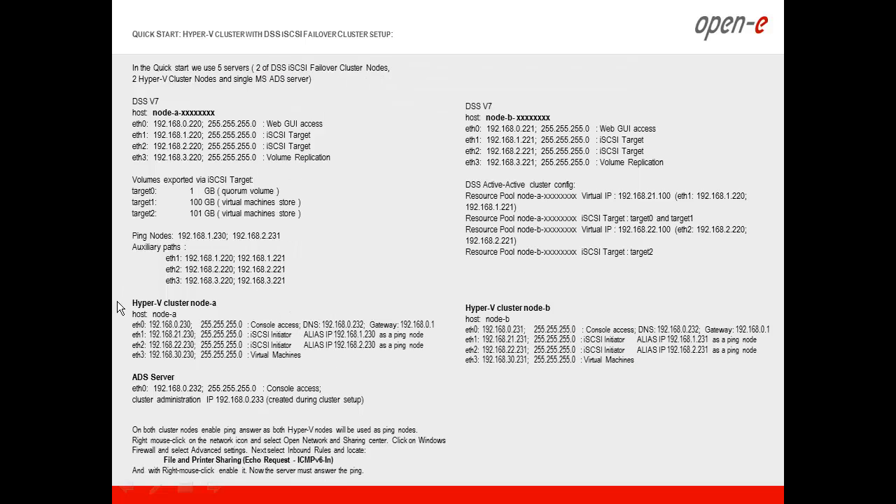
left_click(117, 301)
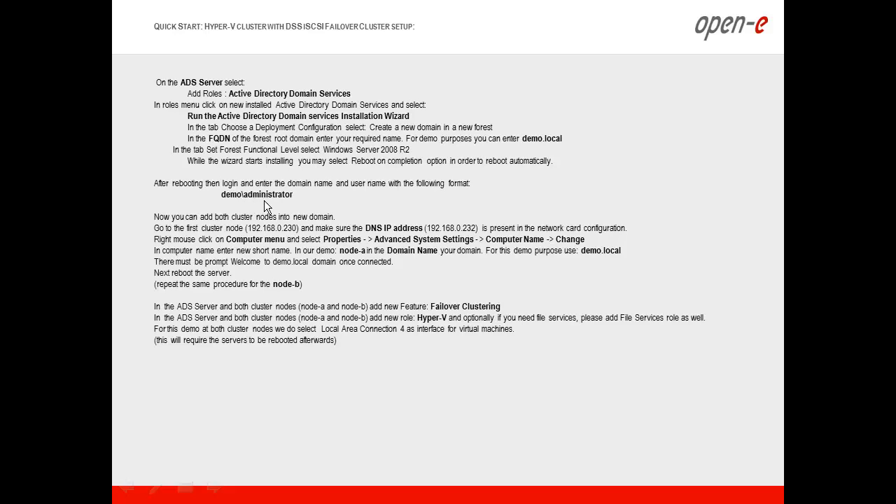
key("alt+Tab")
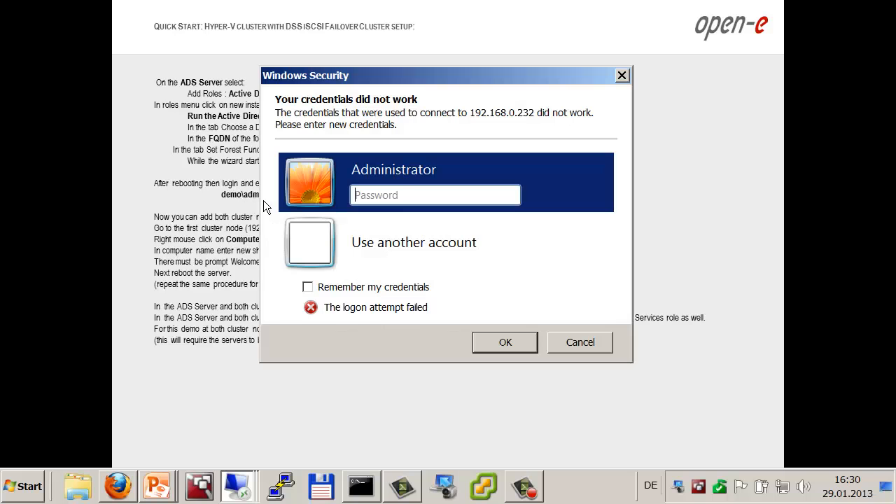
Step: Log in with another account using the demo domain administrator's username and password
left_click(369, 243)
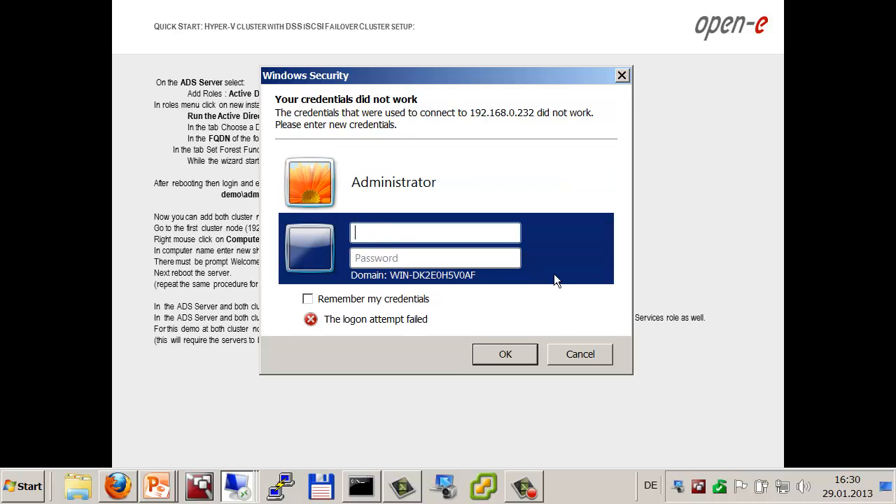
type("demo\\")
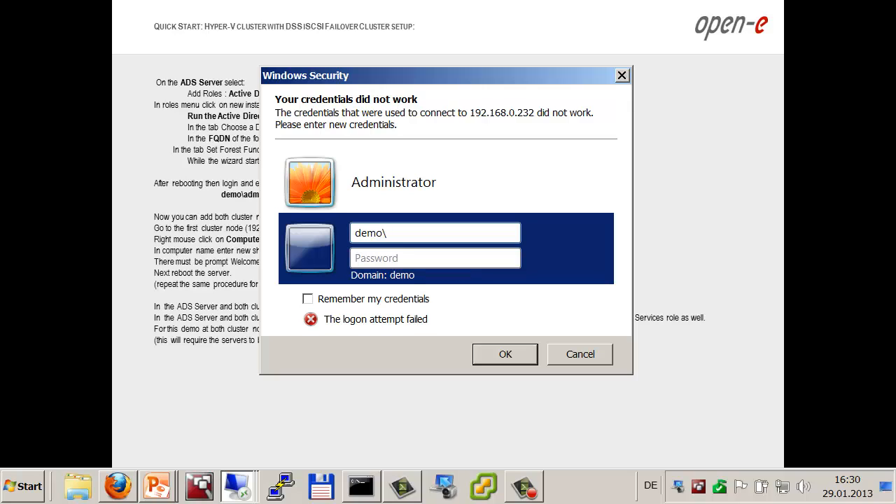
type("administrator")
key("Tab")
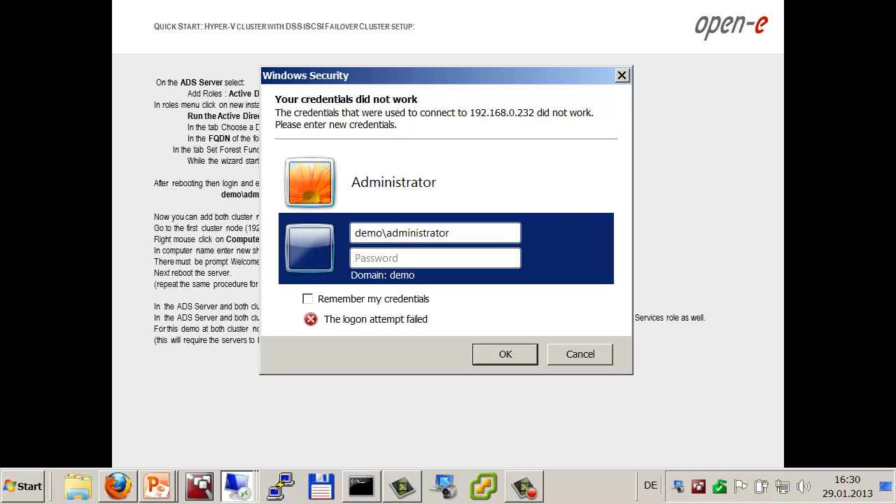
type("•••••••••")
key("Return")
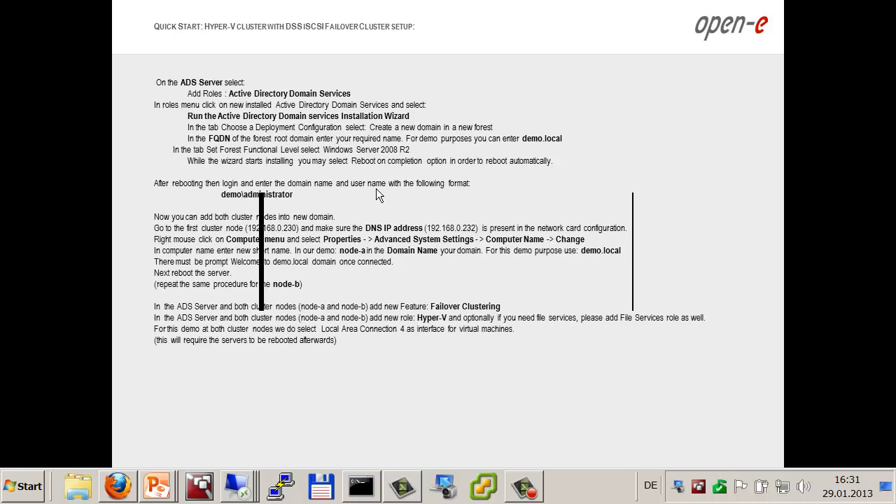
Step: Accept the unverified certificate warning to complete the connection
key("alt+Tab")
key("alt+Tab")
key("alt+Tab")
key("alt+Tab")
key("alt+Tab")
key("alt+Tab")
key("alt+Tab")
key("alt+Tab")
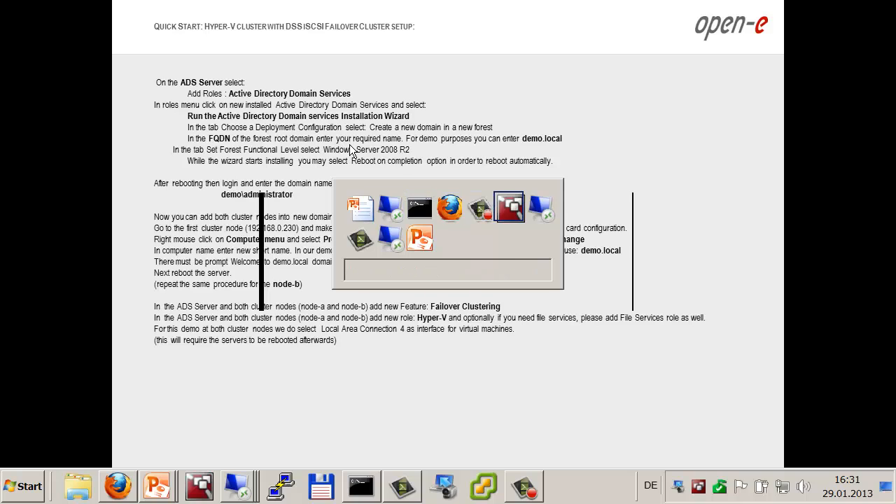
key("alt+Tab")
key("alt+Tab")
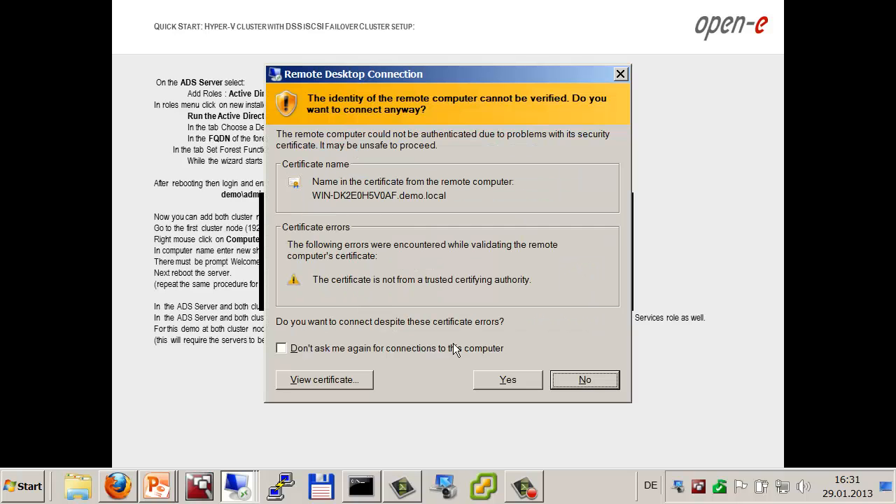
left_click(499, 378)
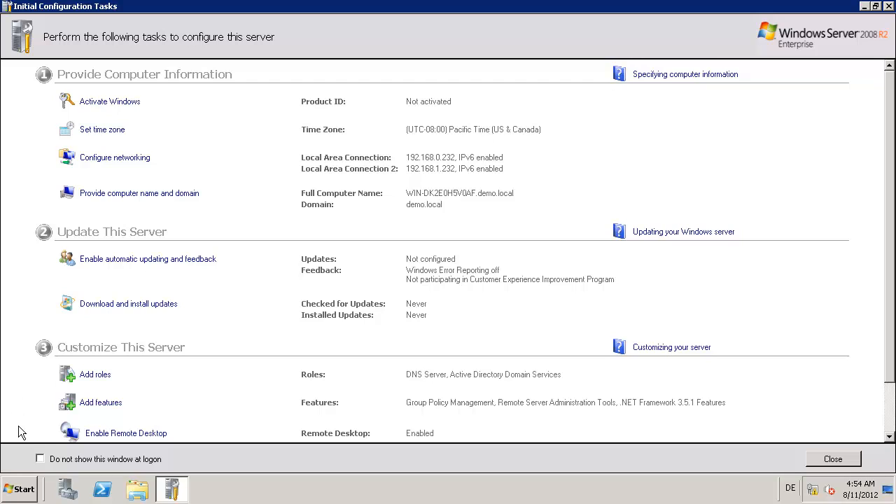
Step: Disable Initial Configuration Tasks at logon, close it, and expand Roles in Server Manager
left_click(39, 460)
left_click(823, 460)
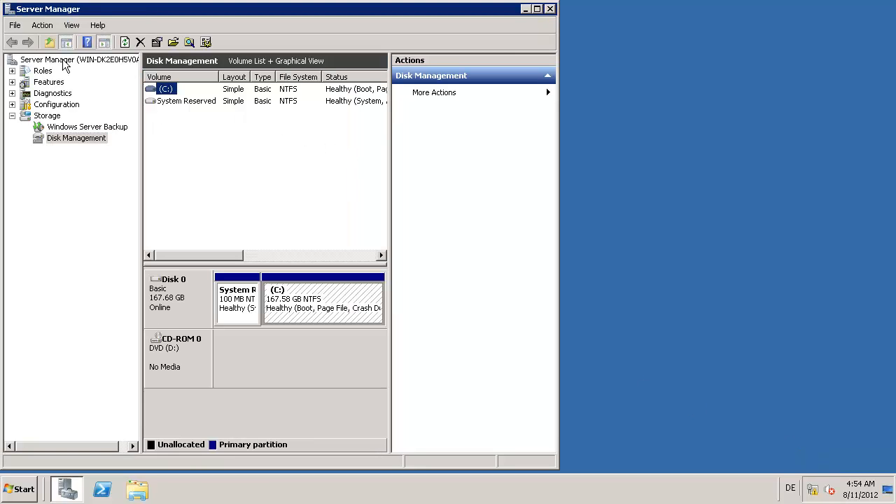
left_click(42, 71)
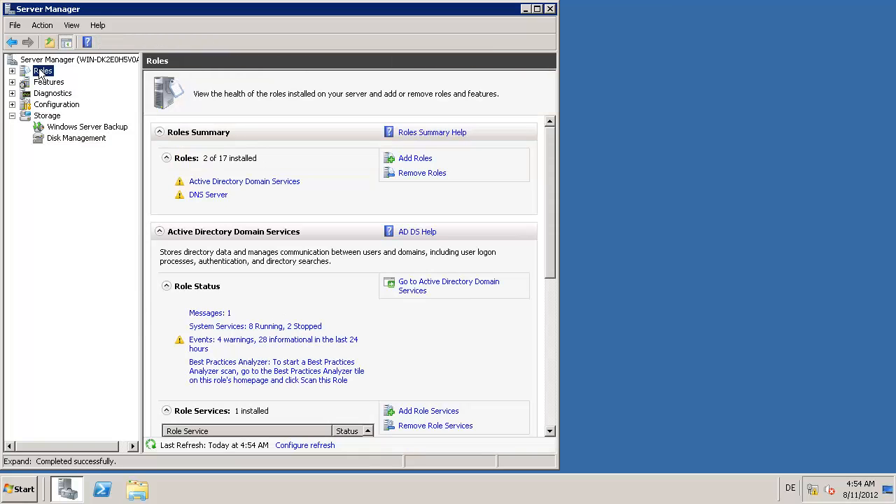
left_click(12, 71)
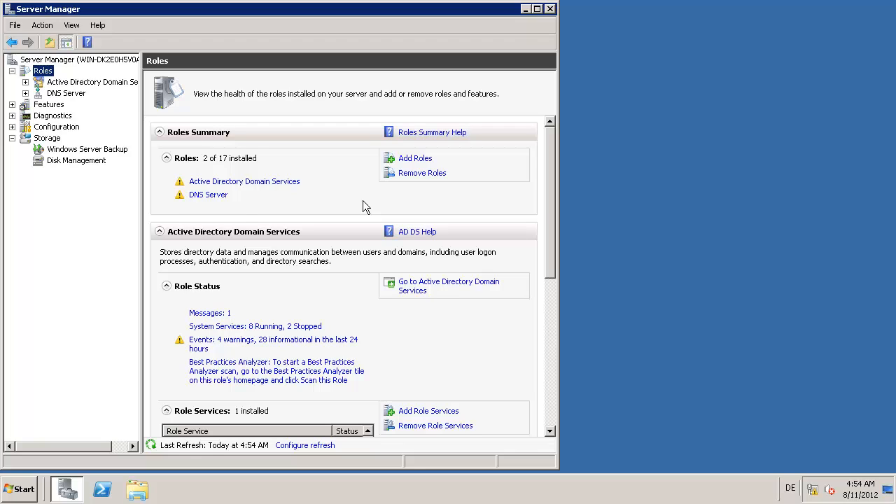
Step: Install the Hyper-V role with a virtual network on Local Area Connection 2, then accept the restart
left_click(414, 160)
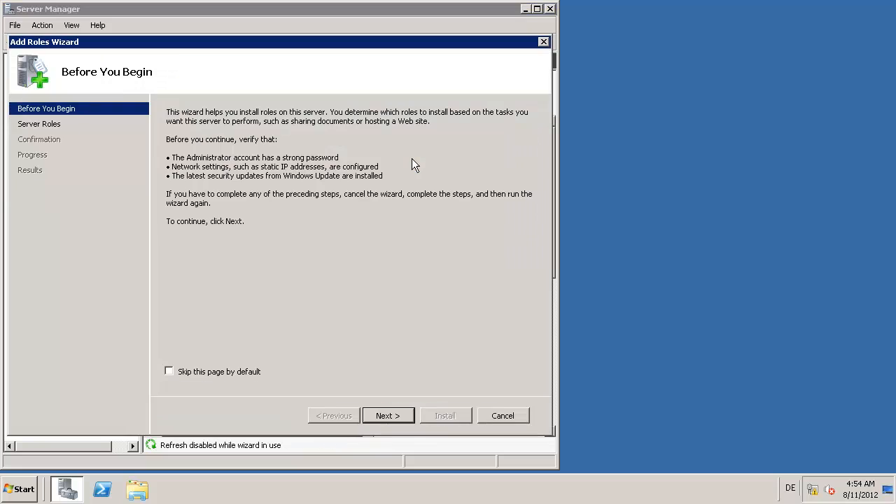
left_click(389, 416)
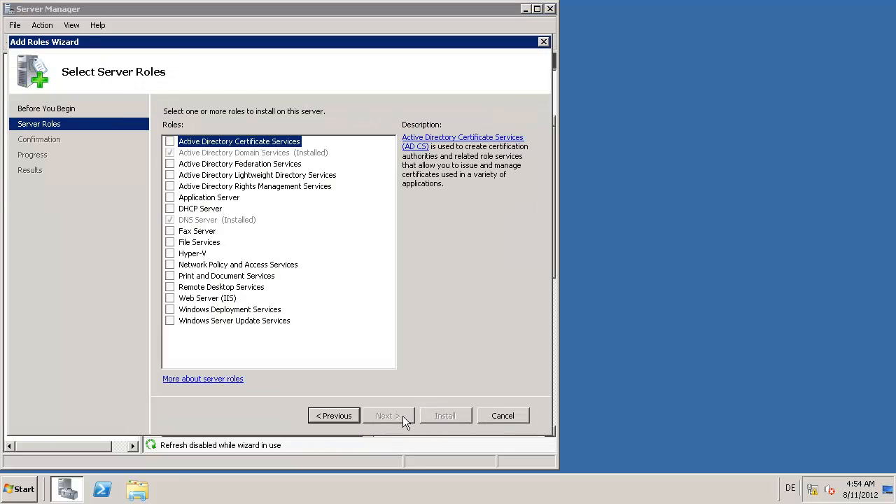
left_click(170, 253)
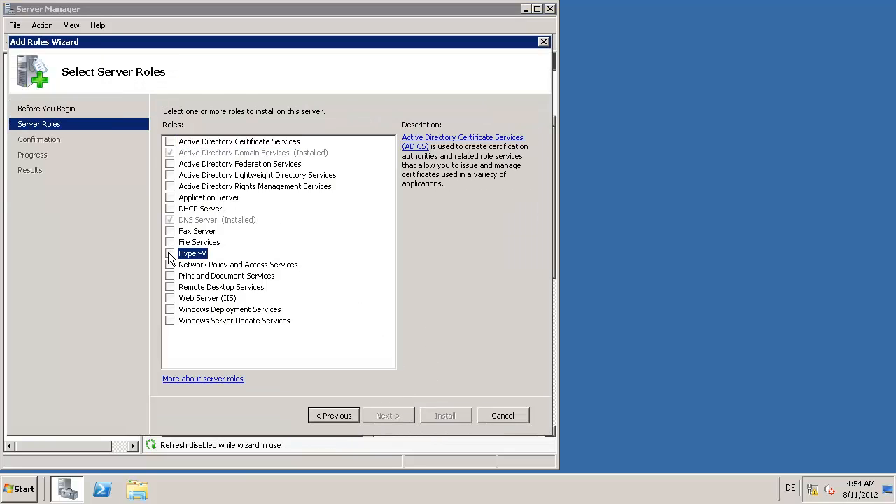
left_click(402, 414)
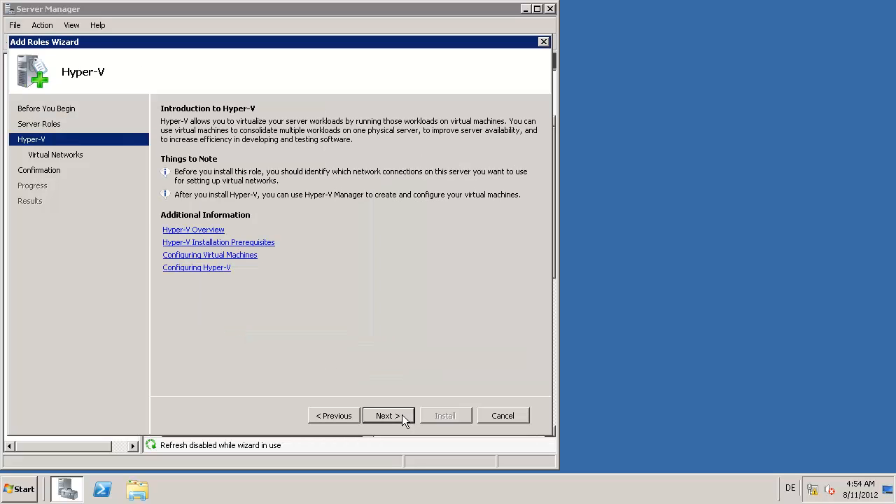
left_click(399, 416)
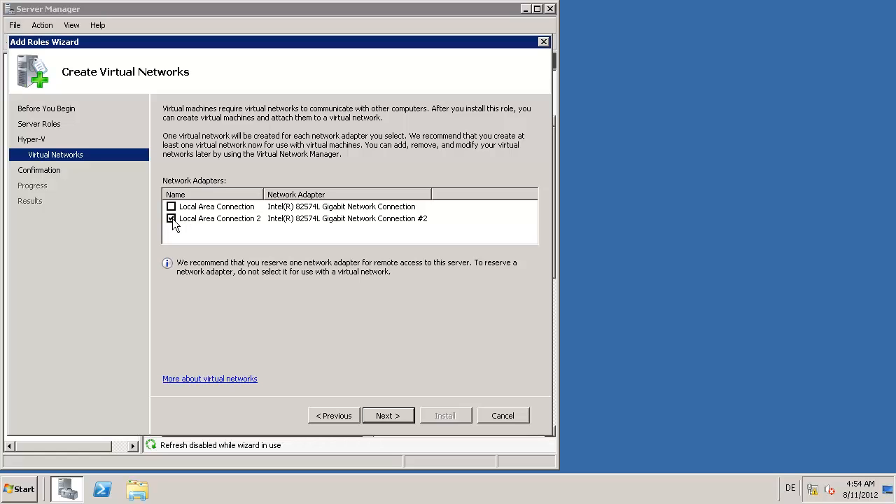
left_click(389, 417)
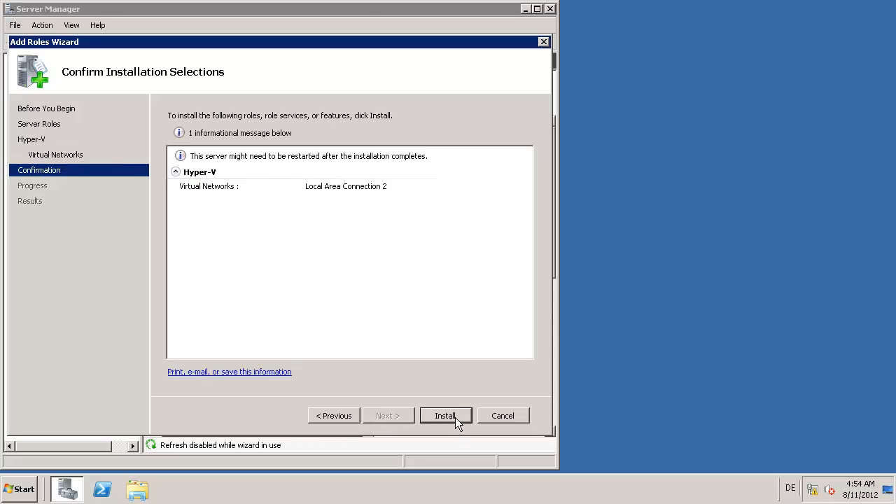
left_click(455, 417)
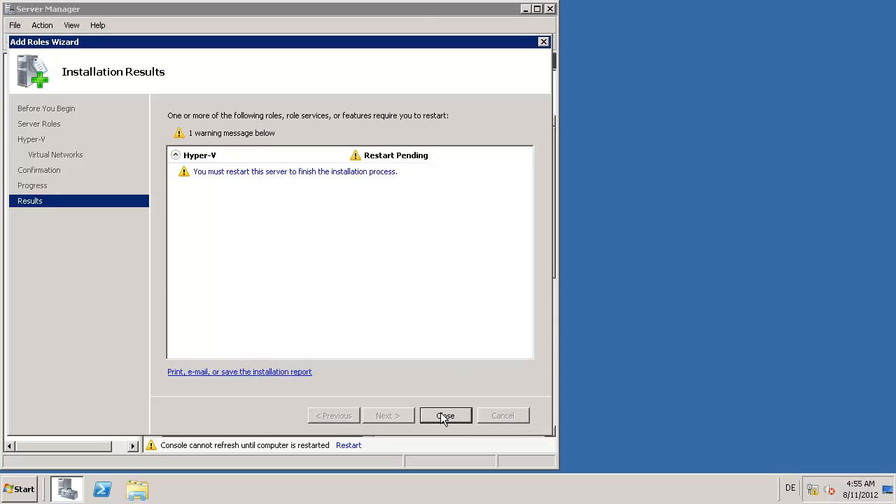
left_click(442, 416)
left_click(326, 265)
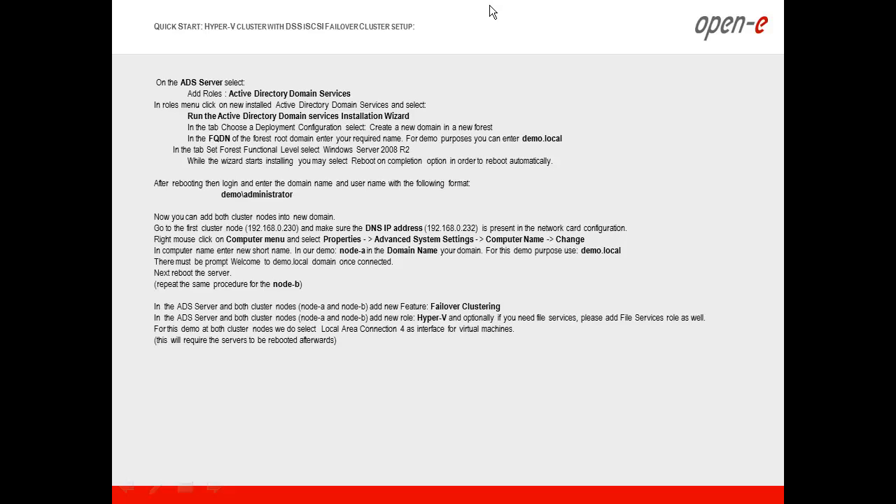
Step: Switch to dss1's Failover Manager page in Firefox
key("alt+Tab")
key("alt+Tab")
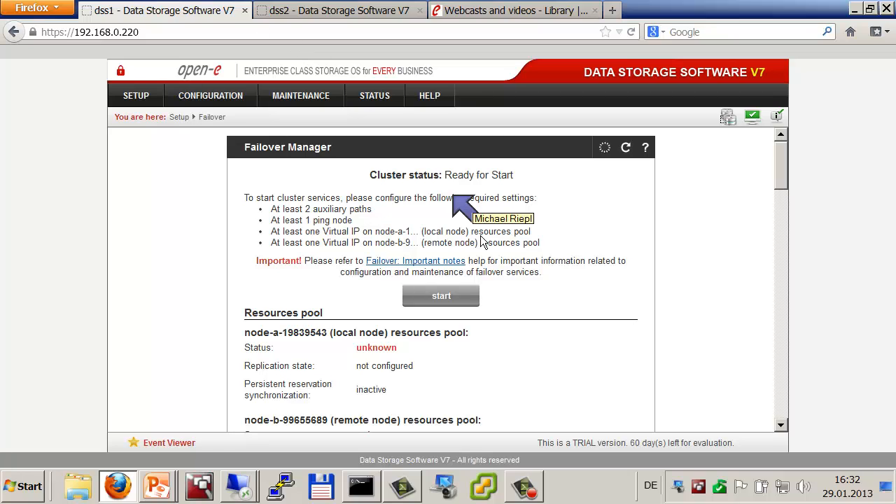
Step: Open a new auxiliary path form below the eth3 path, then return to the quick-start slide
scroll(393, 214, "down", 1)
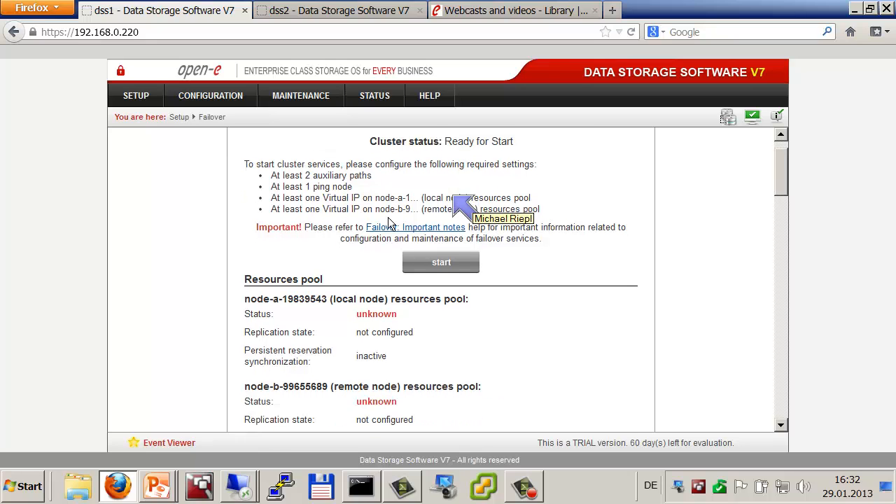
scroll(389, 222, "down", 7)
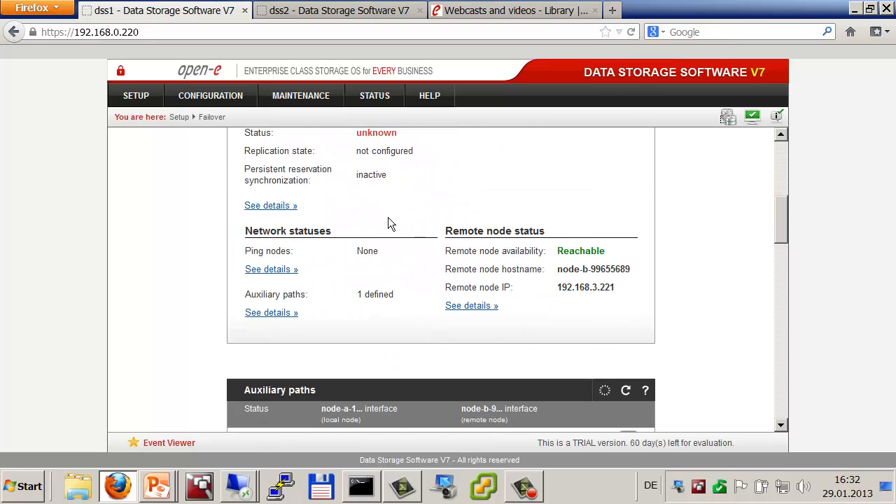
scroll(390, 223, "down", 5)
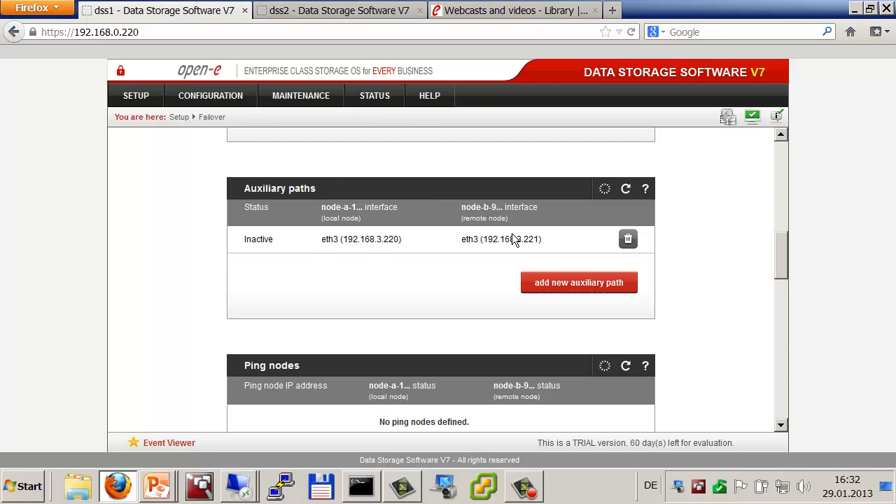
left_click(556, 287)
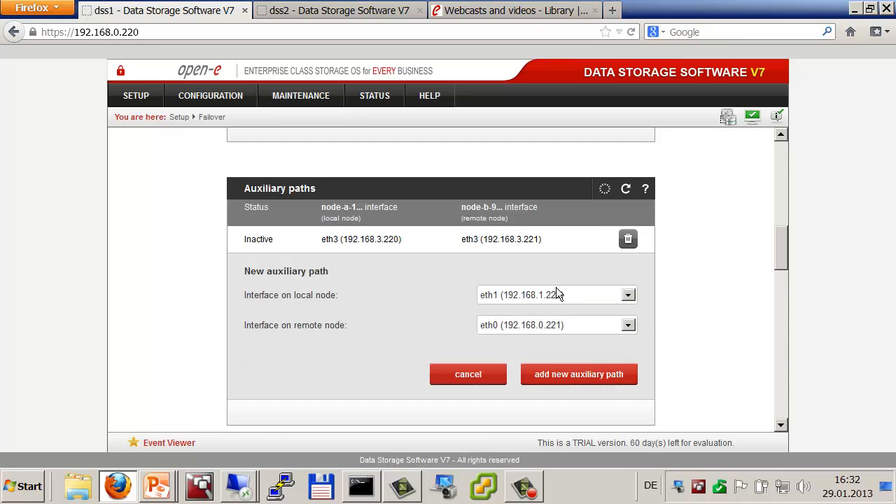
scroll(532, 297, "down", 1)
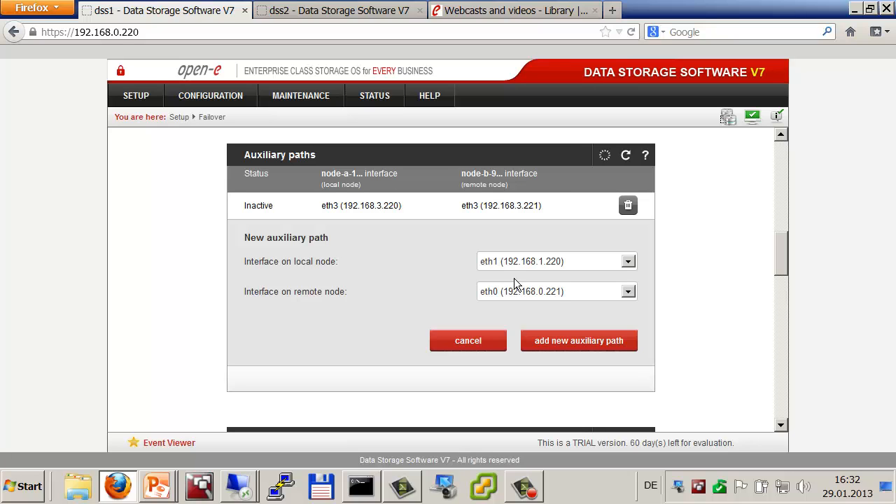
key("alt+Tab")
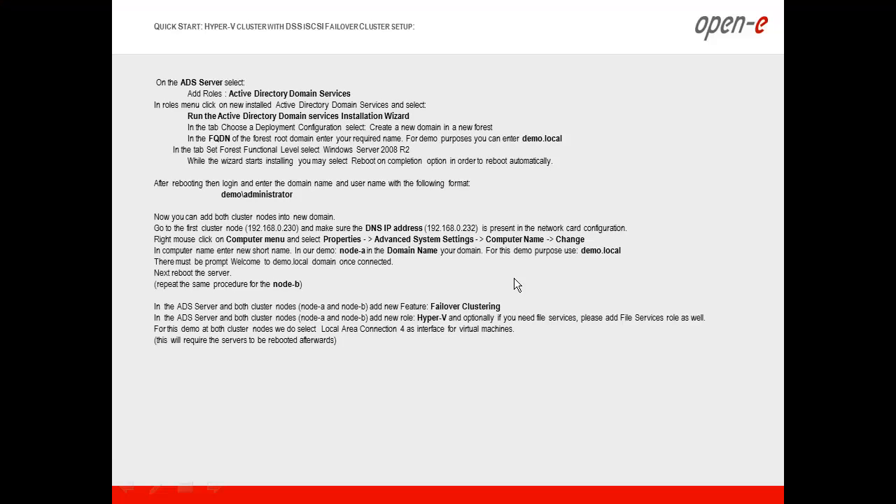
Step: Advance the slideshow to the Hyper-V HA cluster network diagram, then return to dss1
key("Right")
key("Right")
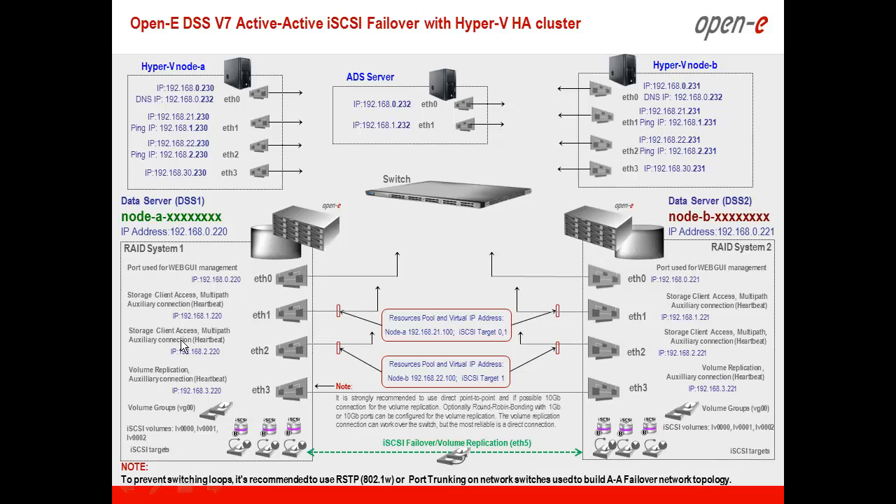
key("alt+Tab")
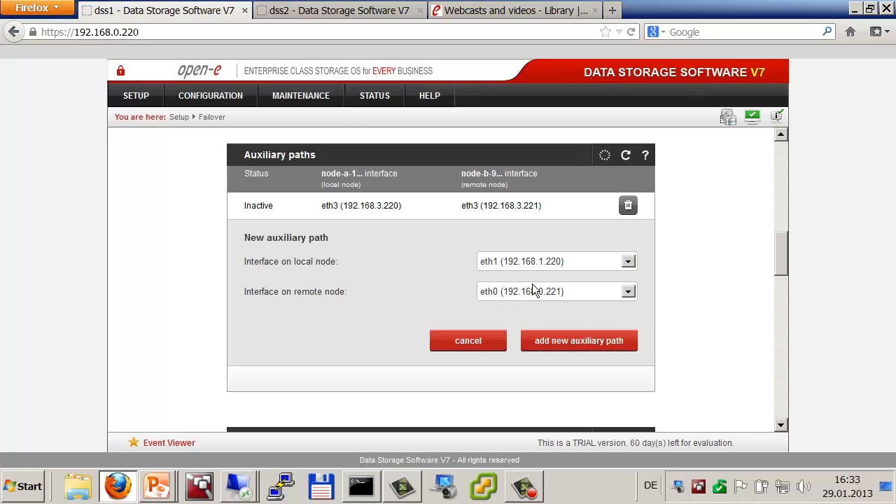
Step: Add auxiliary paths over eth1 (192.168.1.220/.221) and eth2 (192.168.2.220/.221) on both nodes
left_click(628, 291)
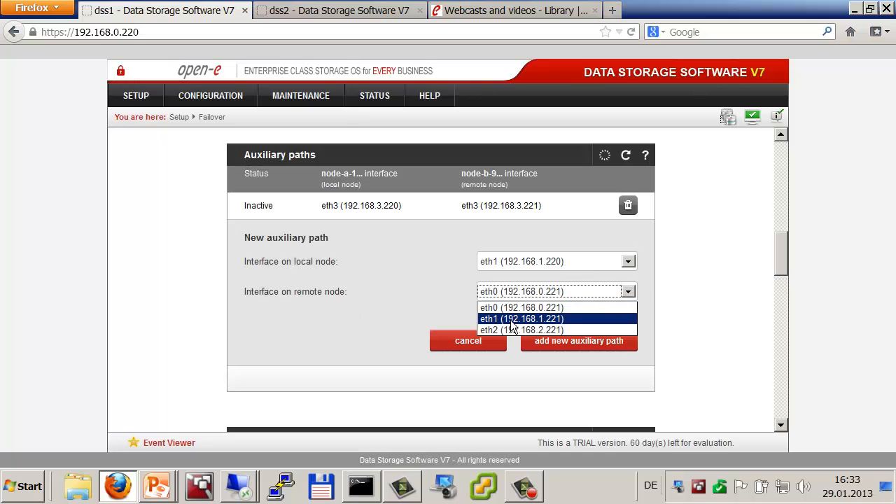
left_click(510, 320)
left_click(548, 338)
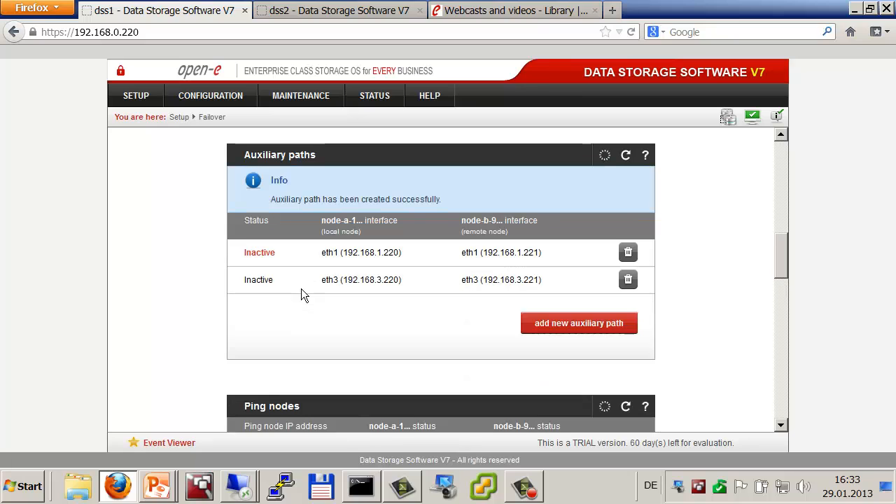
left_click(581, 326)
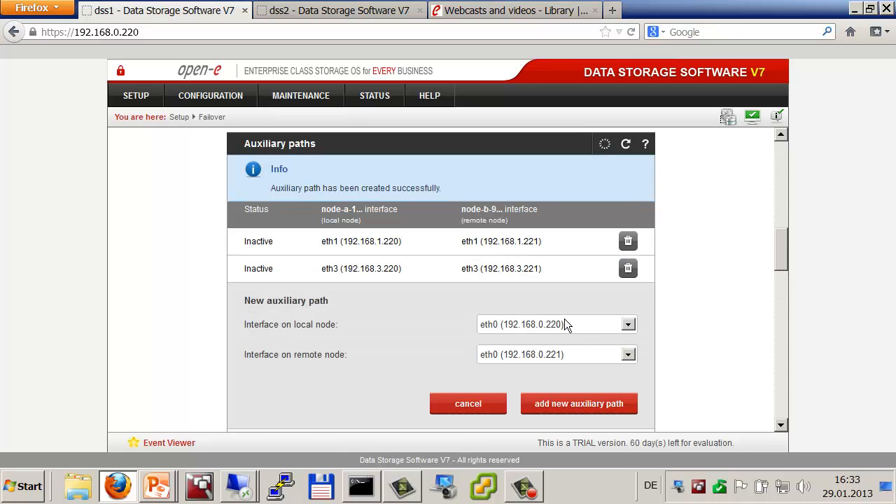
left_click(627, 325)
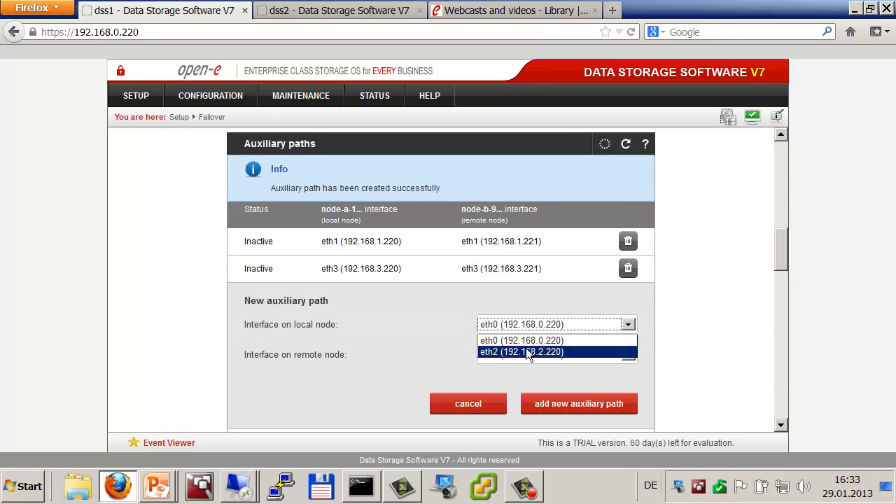
left_click(526, 353)
left_click(628, 355)
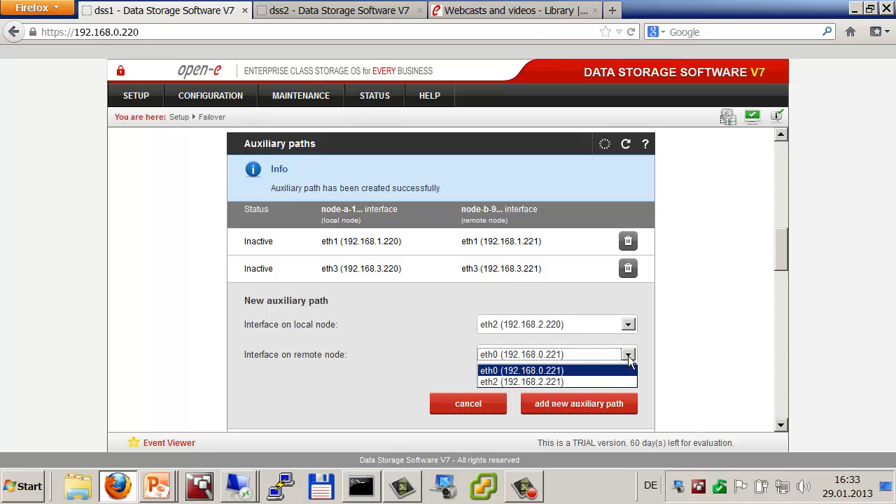
left_click(522, 382)
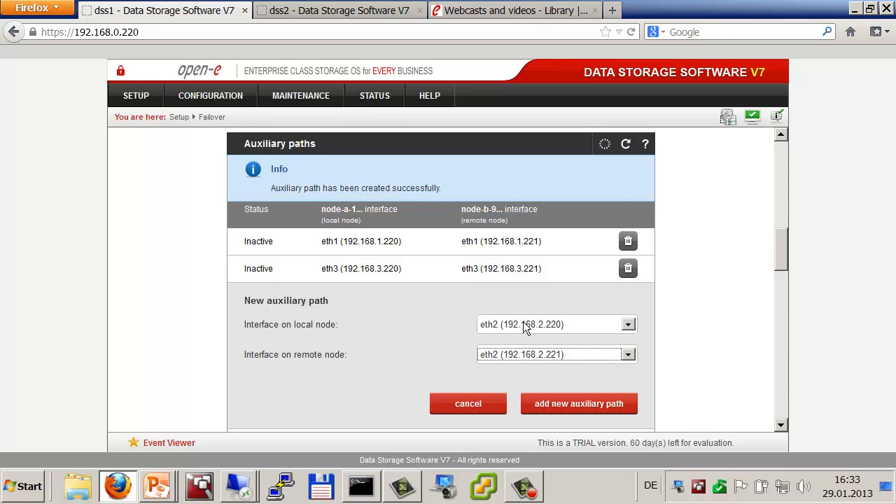
left_click(559, 404)
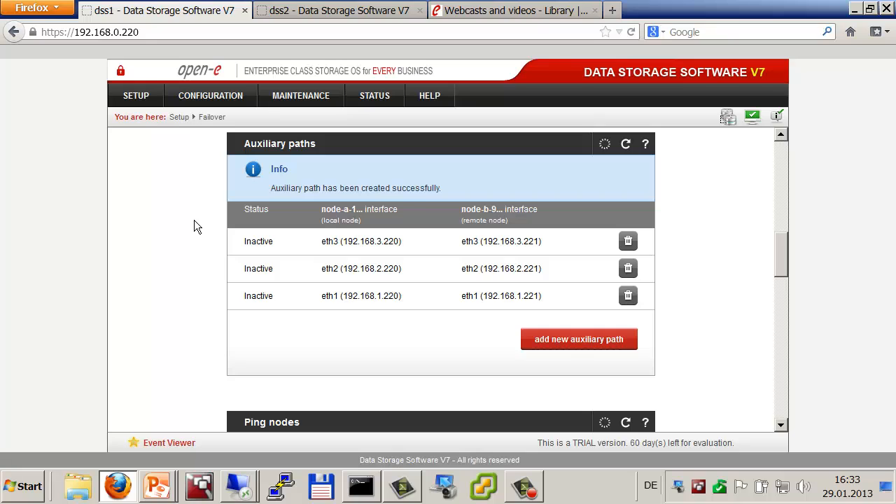
Step: Add ping nodes 192.168.1.220, 192.168.1.230 and 192.168.2.231 to the failover configuration
scroll(195, 221, "down", 6)
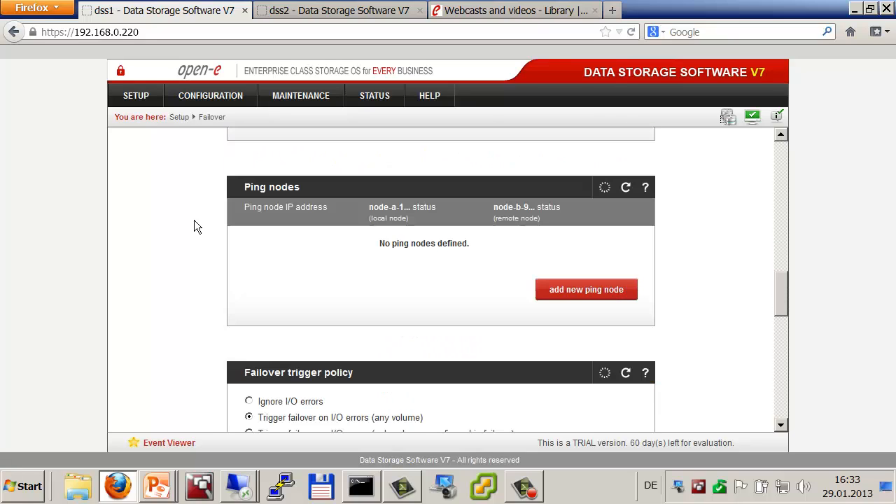
left_click(608, 293)
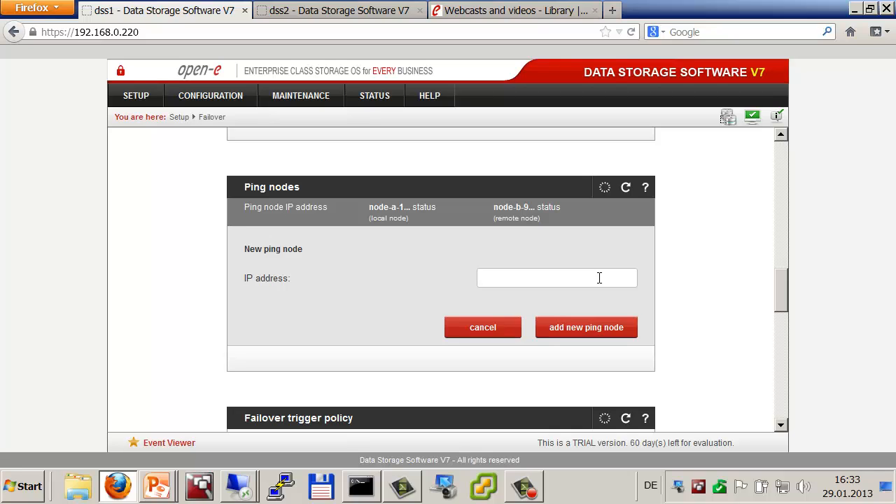
type("192")
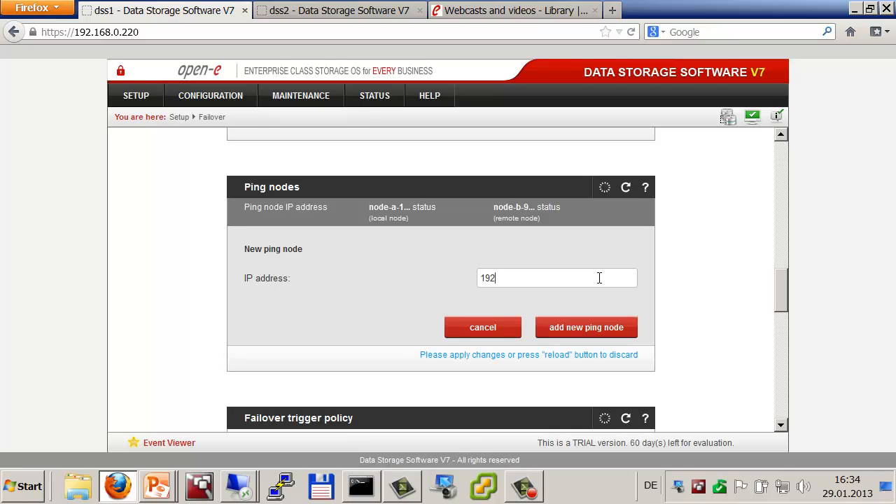
type(".168.1.23")
key("BackSpace")
type("20")
left_click(585, 328)
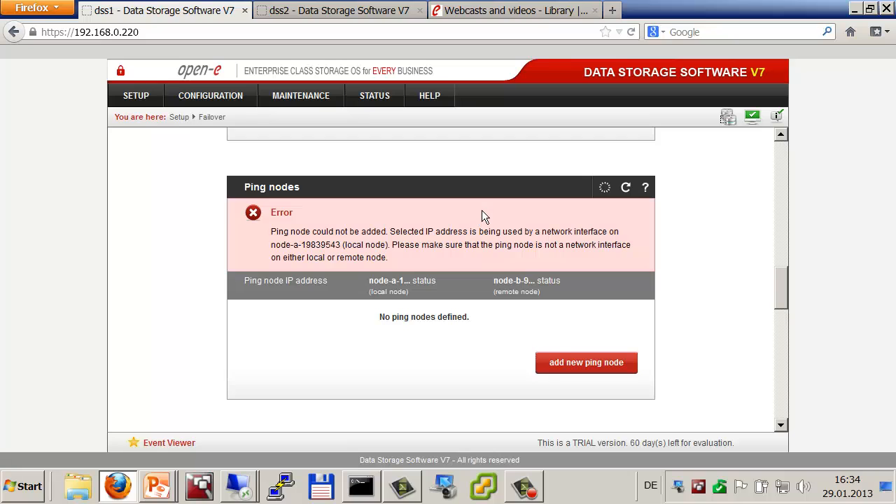
left_click(560, 362)
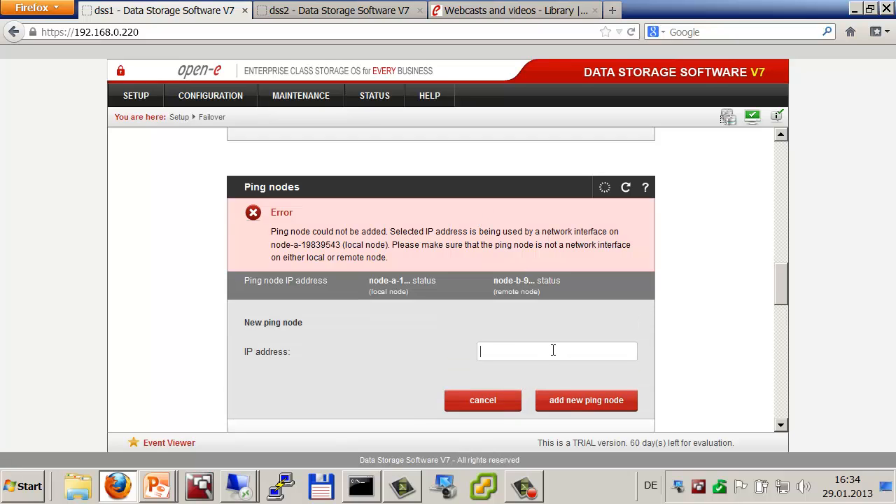
type("192.")
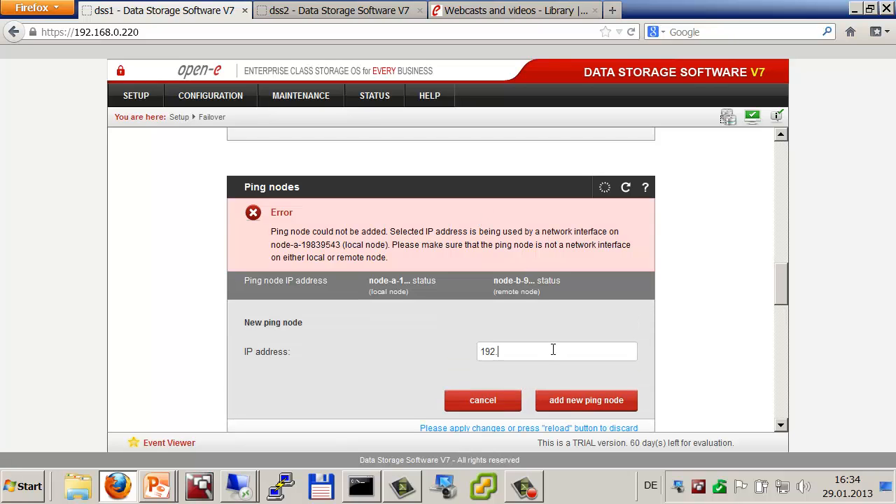
type("168.1.230")
left_click(554, 401)
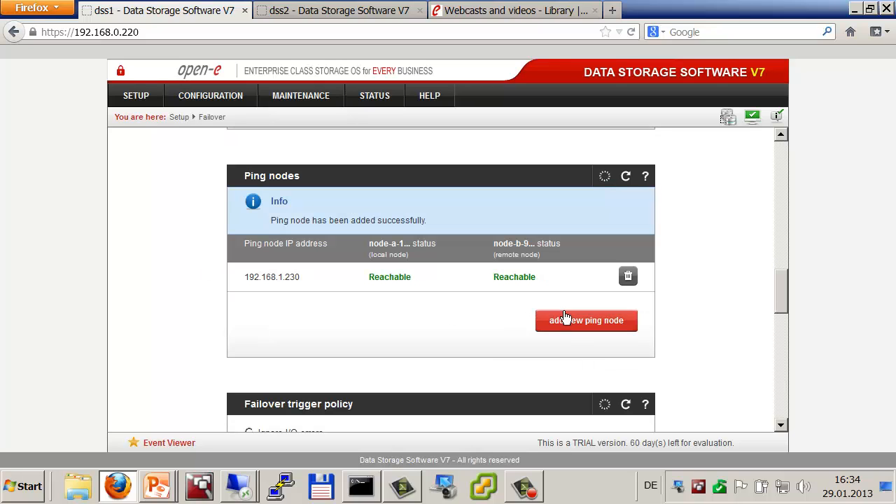
left_click(566, 319)
type("19")
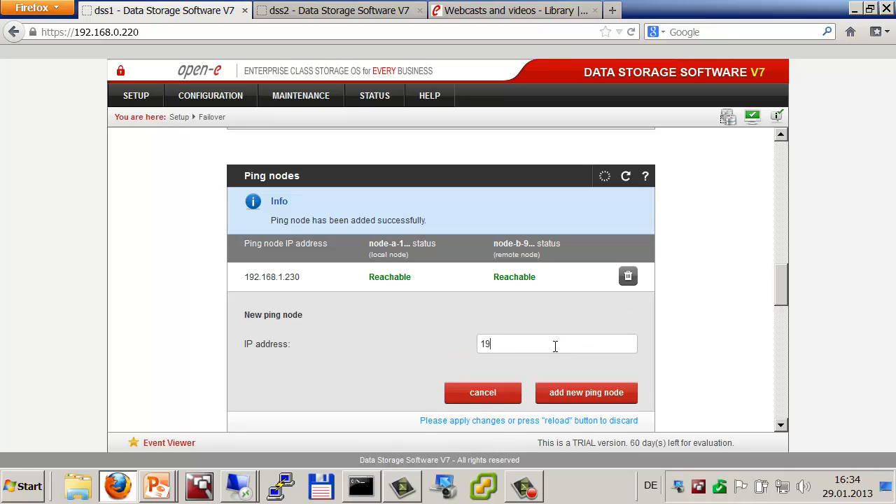
type("2.168.2.231")
left_click(565, 389)
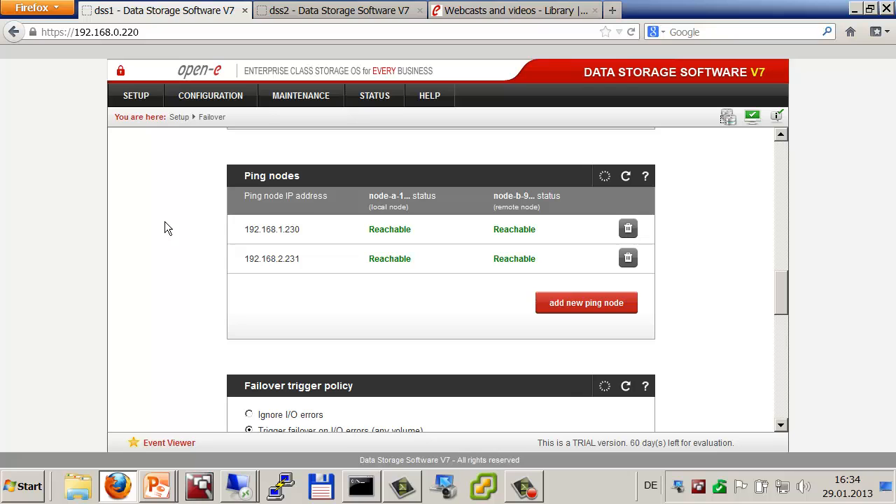
Step: Start a new node-a virtual IP with address 192.168.21.100
scroll(164, 228, "down", 5)
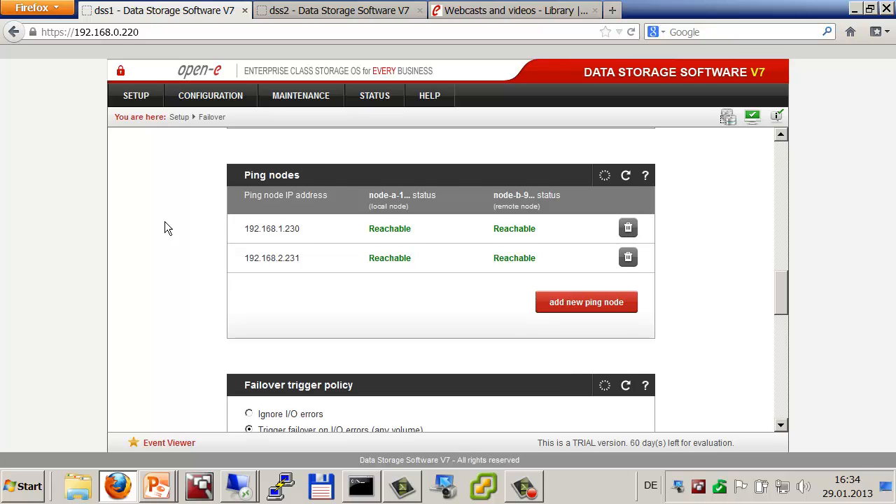
scroll(164, 223, "down", 5)
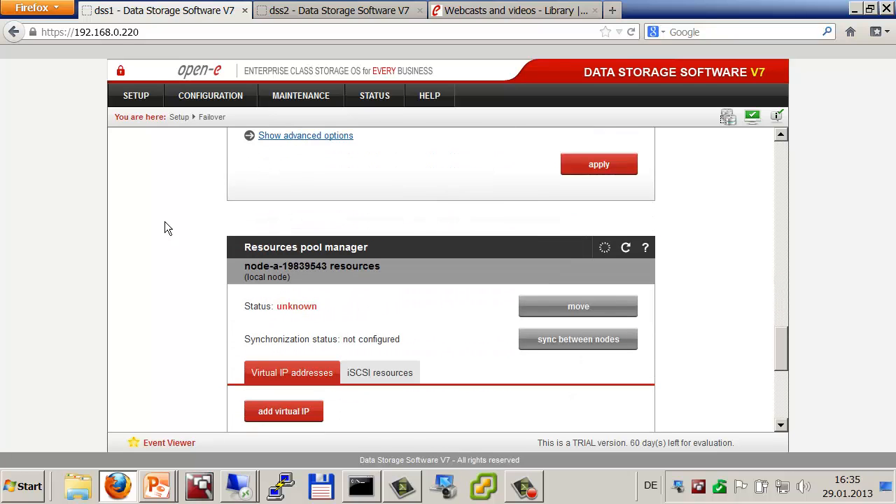
scroll(164, 228, "up", 2)
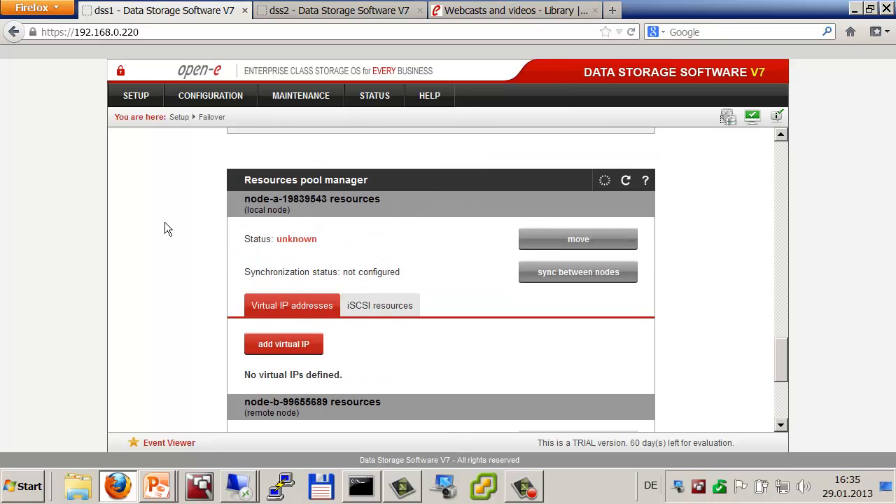
scroll(165, 228, "down", 1)
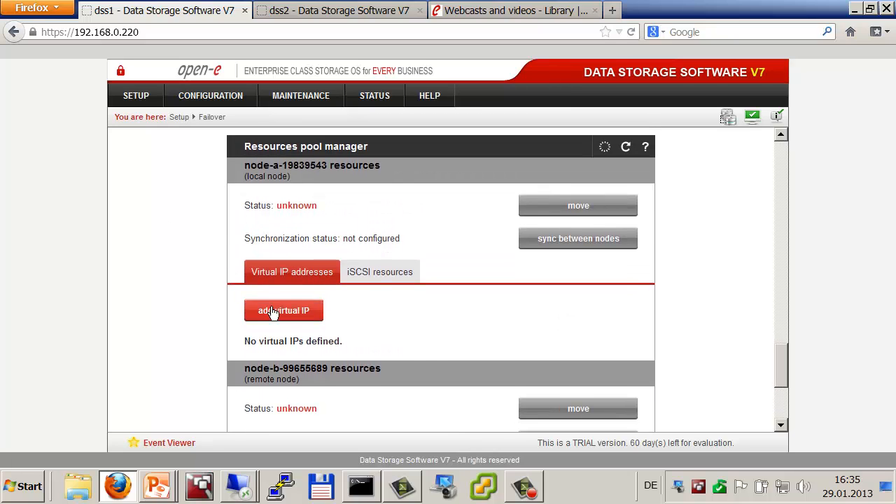
left_click(286, 317)
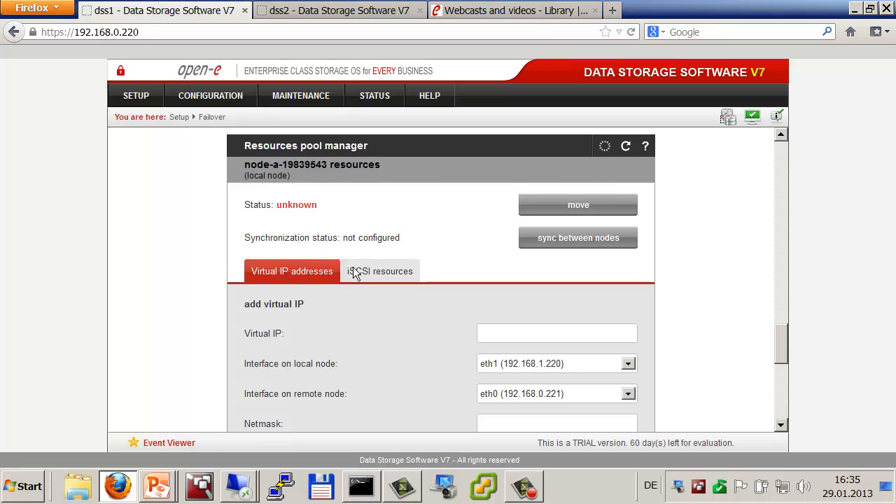
scroll(379, 248, "down", 2)
left_click(566, 271)
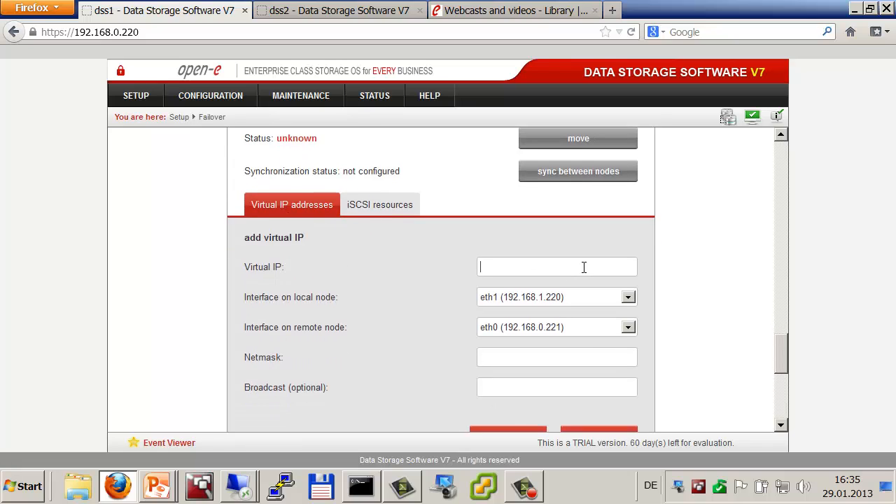
type("192.168.21.100")
Step: Bind it to eth1 on both nodes with netmask 255.255.255.0 and add it
left_click(628, 296)
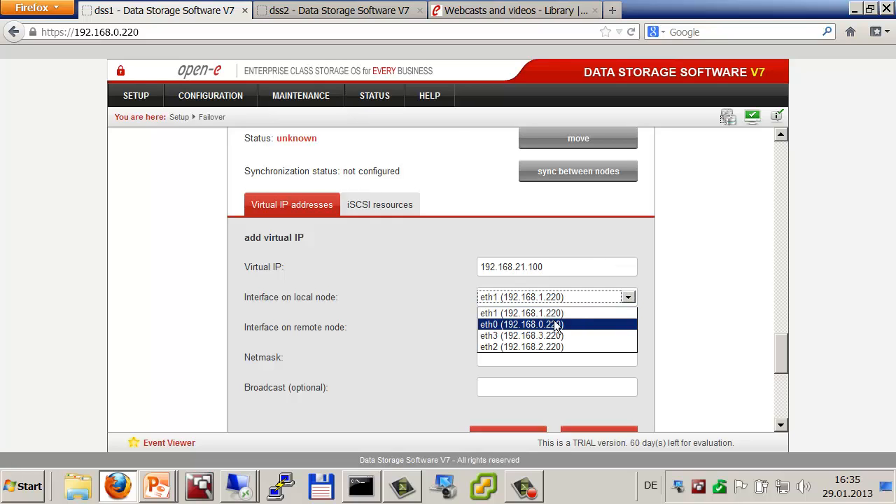
left_click(556, 313)
left_click(627, 327)
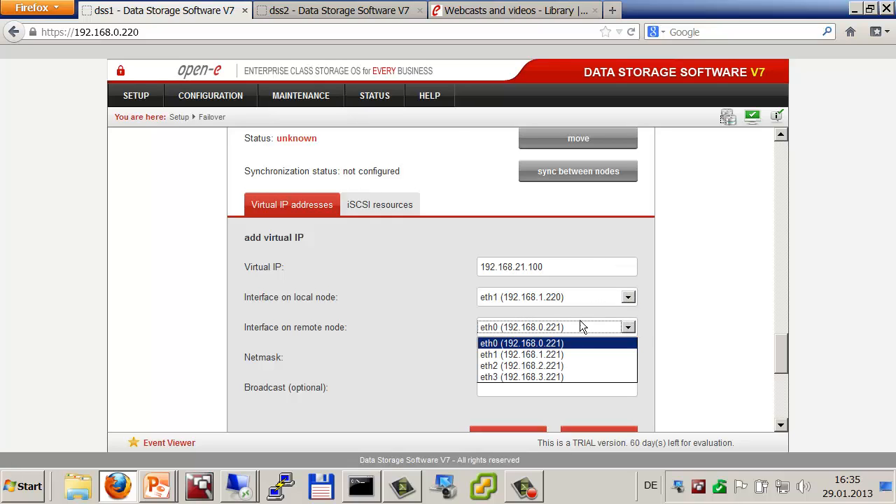
left_click(536, 355)
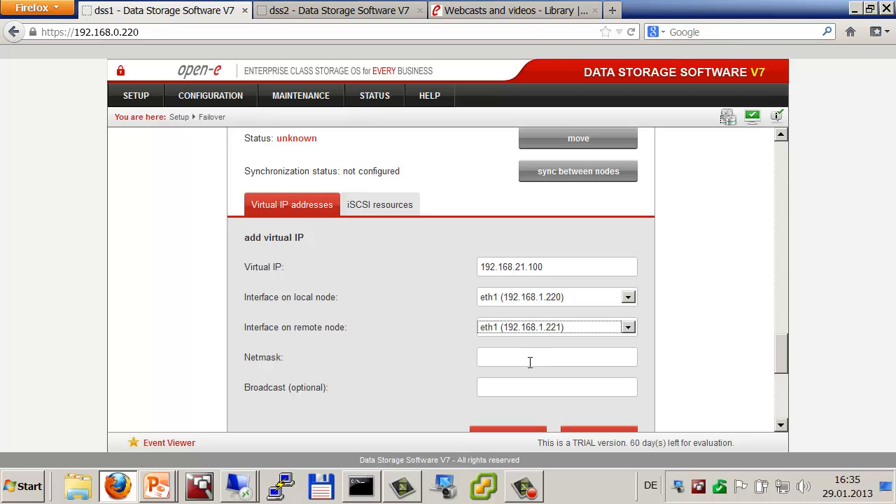
left_click(530, 361)
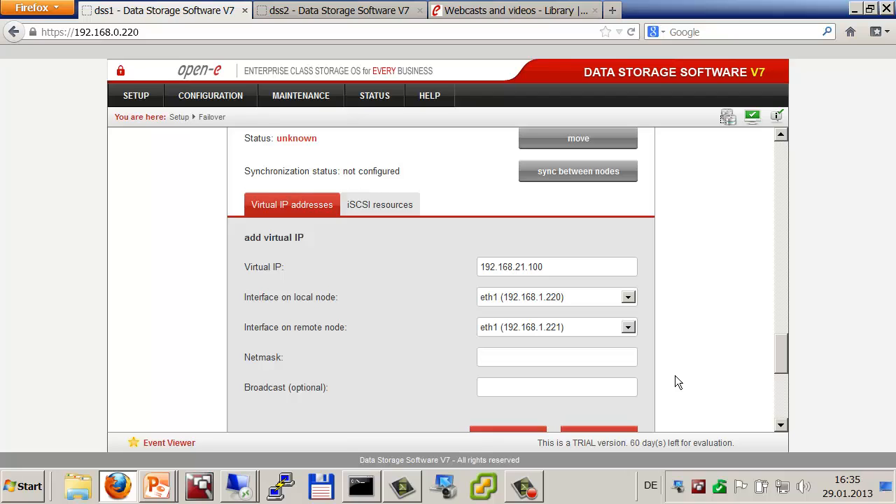
type("55.255.255.0")
scroll(655, 343, "down", 1)
left_click(599, 402)
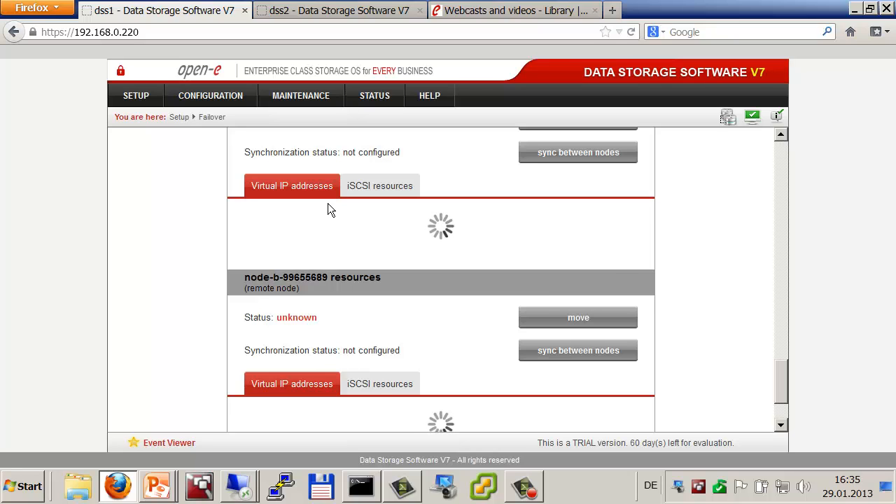
Step: Move iSCSI targets target0 and target1 into node-a's cluster resources and apply
left_click(368, 185)
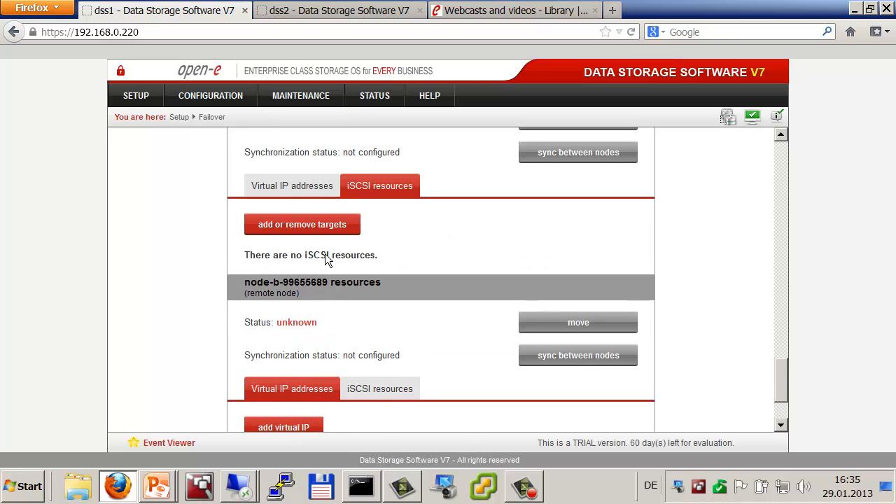
left_click(318, 231)
left_click(294, 233)
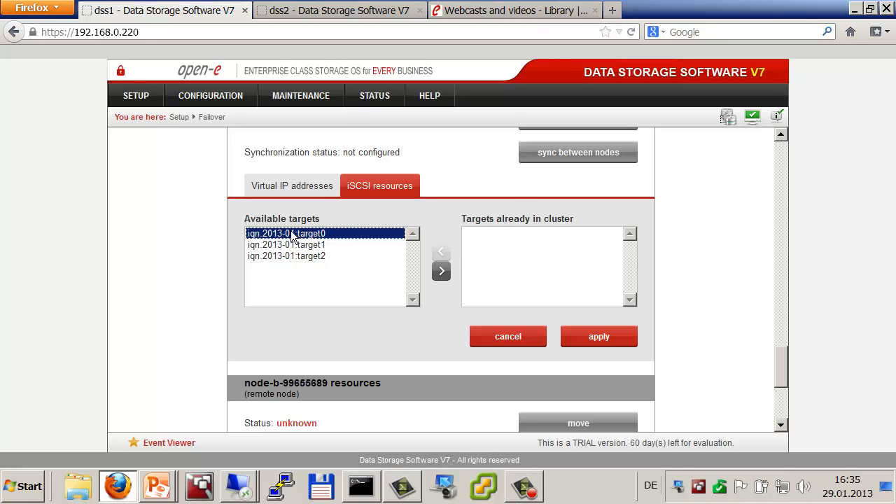
left_click(442, 274)
left_click(311, 234)
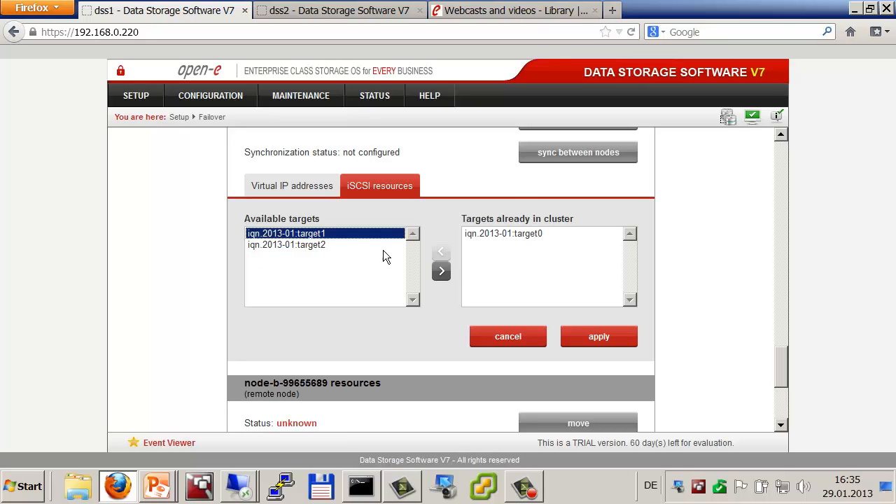
left_click(441, 273)
left_click(584, 335)
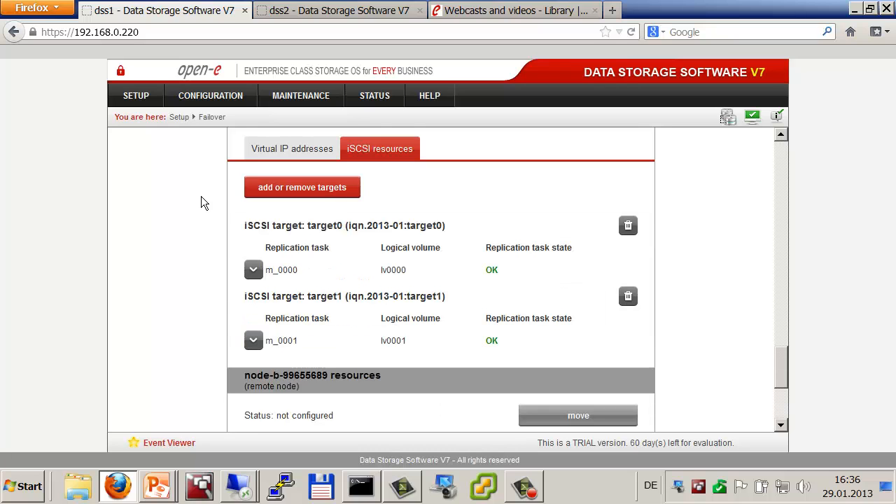
scroll(200, 203, "down", 5)
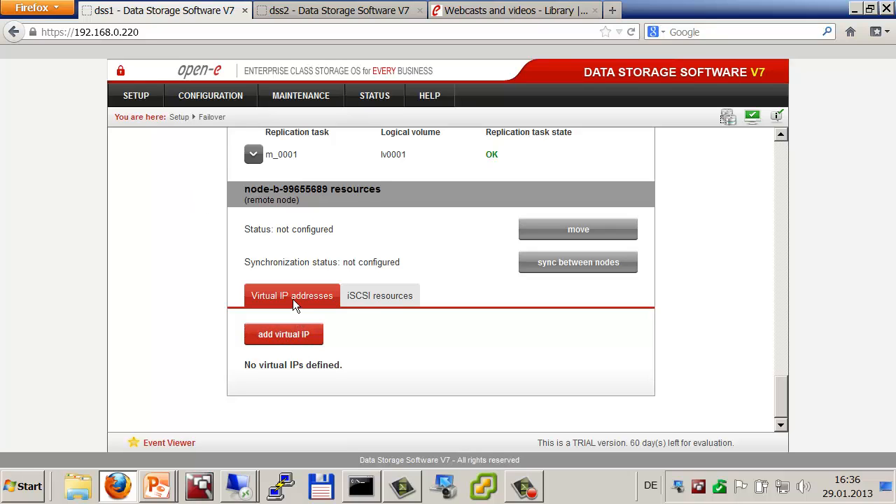
Step: Start a node-b virtual IP using eth2 (192.168.2.220 local, 192.168.2.221 remote)
left_click(283, 334)
scroll(483, 336, "down", 2)
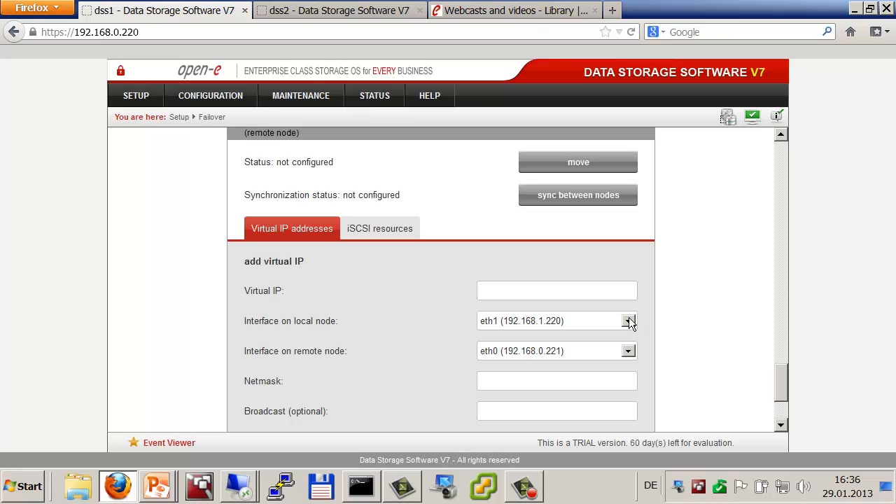
left_click(628, 322)
left_click(533, 369)
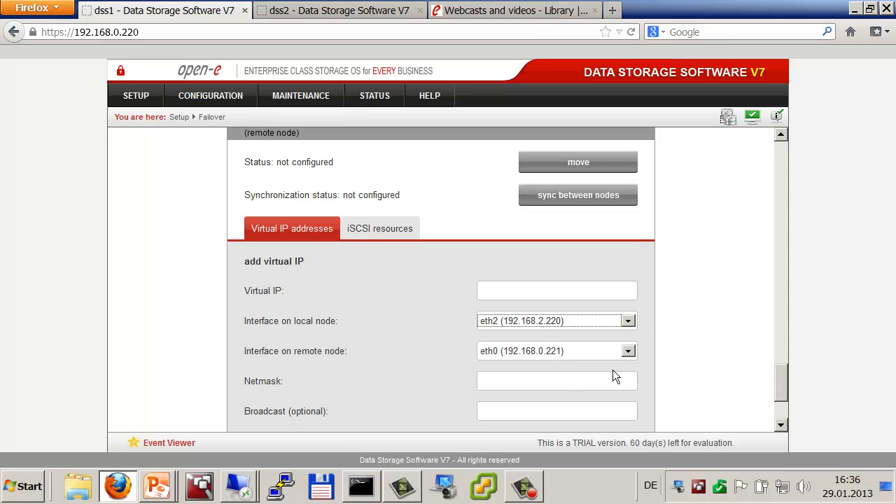
left_click(628, 352)
left_click(553, 388)
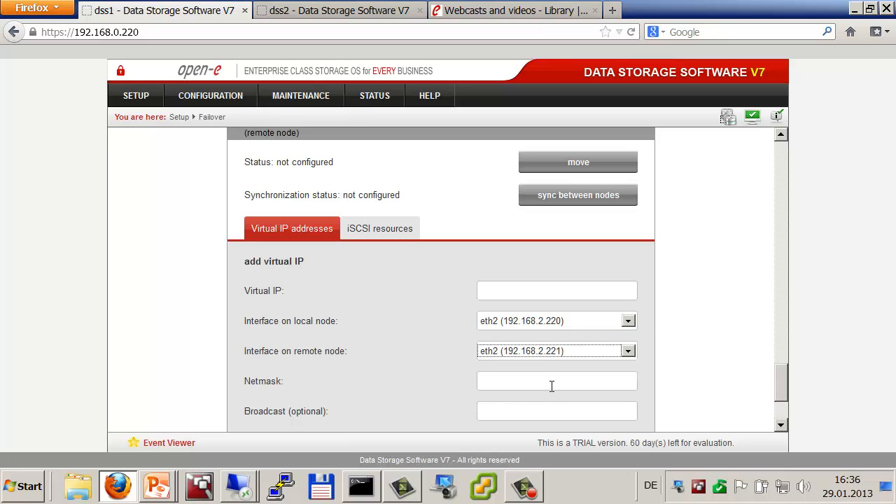
Step: Enter address 192.168.22.100 with netmask 255.255.255.0 and add the virtual IP
left_click(530, 290)
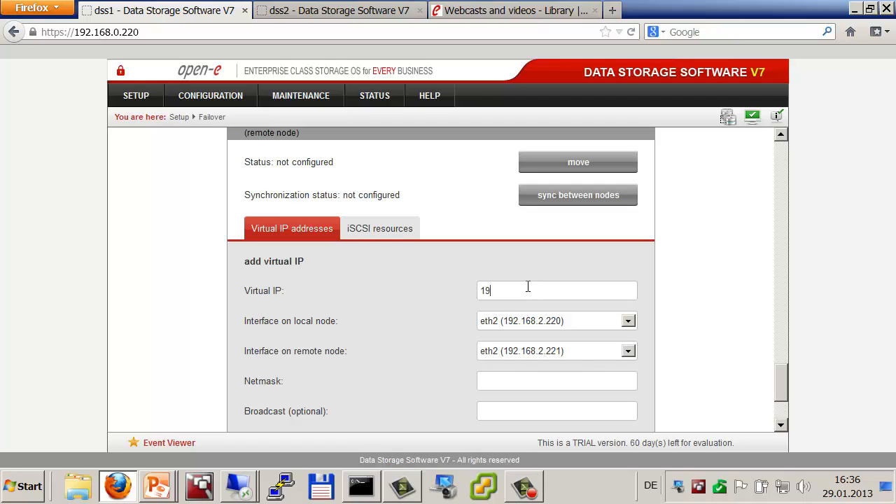
type("192.168.22.100")
key("Tab")
key("Tab")
key("Tab")
type("255.255.255.0")
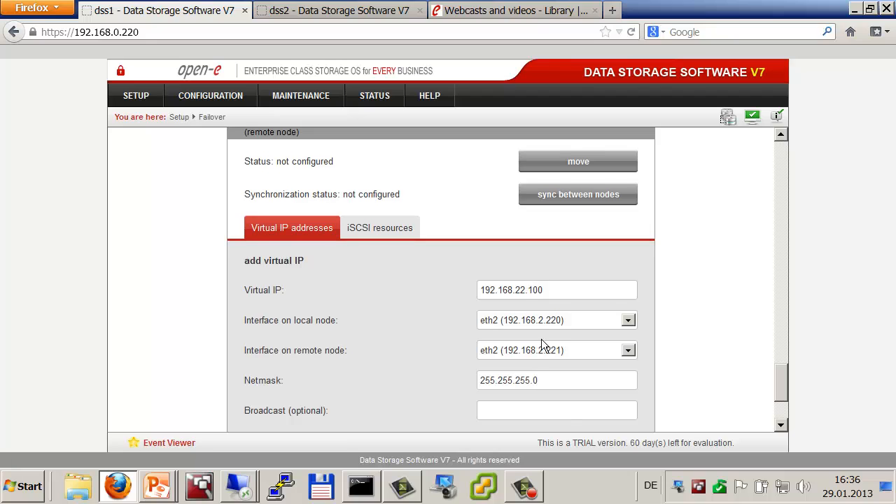
scroll(541, 343, "down", 2)
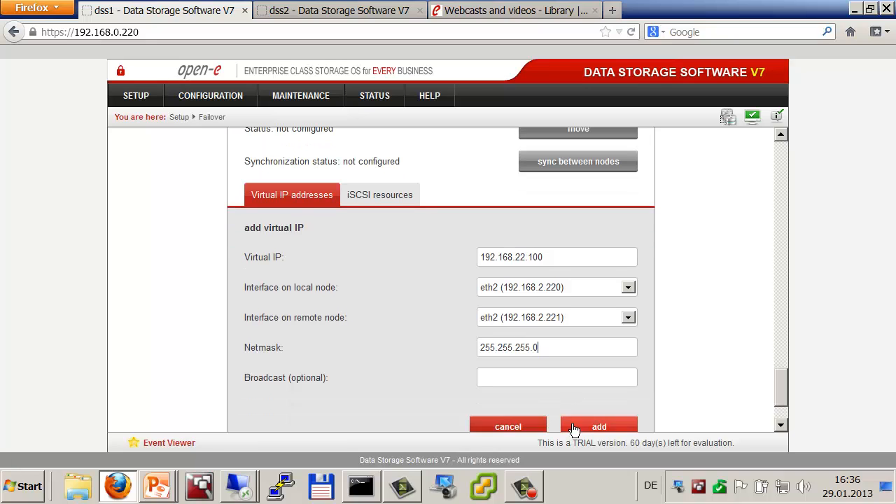
left_click(588, 406)
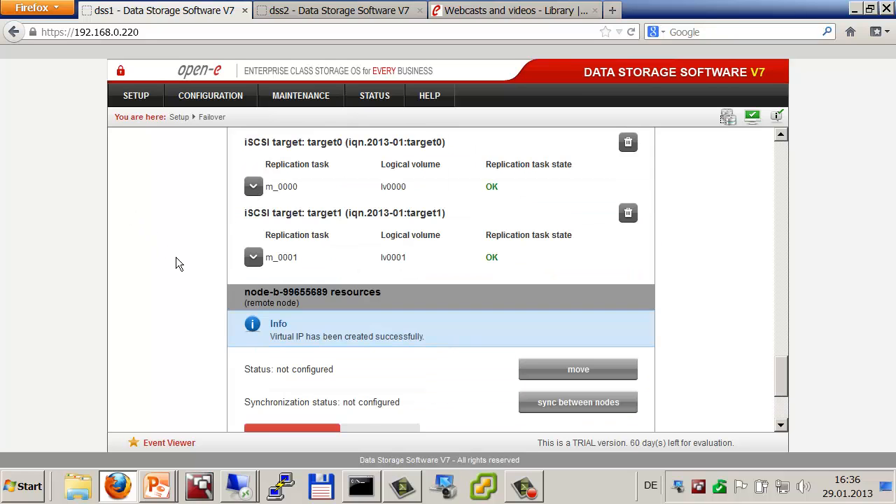
left_click(378, 301)
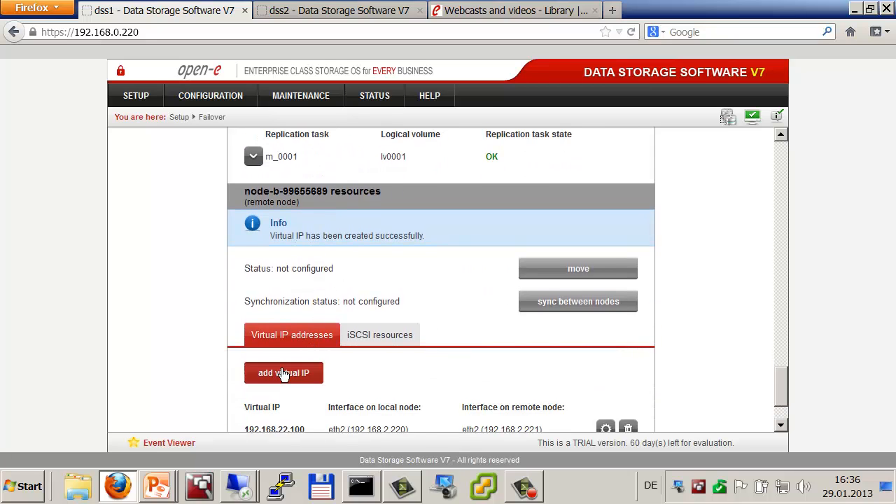
Step: Move iSCSI target target2 into node-b's cluster resources and apply
left_click(287, 374)
left_click(381, 299)
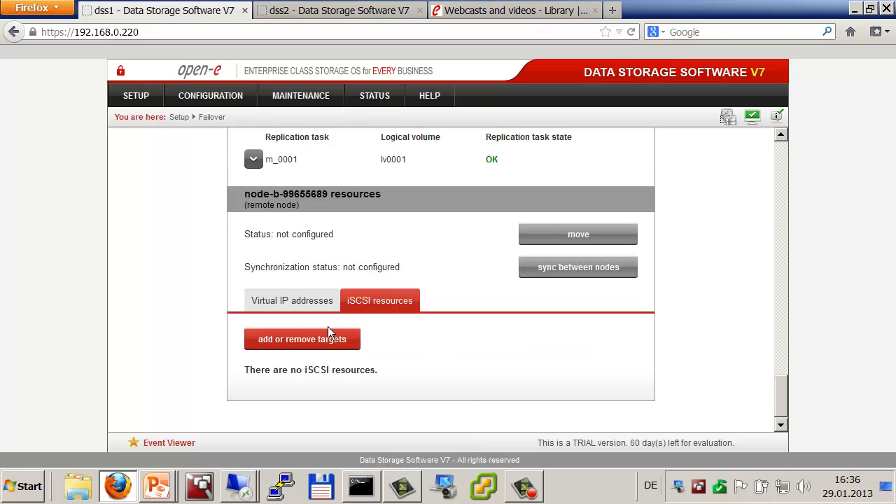
left_click(311, 337)
scroll(317, 334, "down", 3)
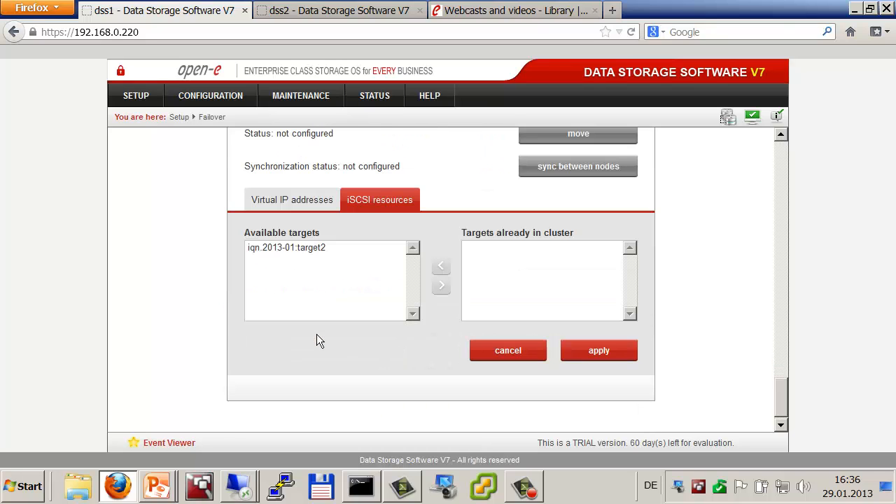
left_click(292, 247)
left_click(442, 285)
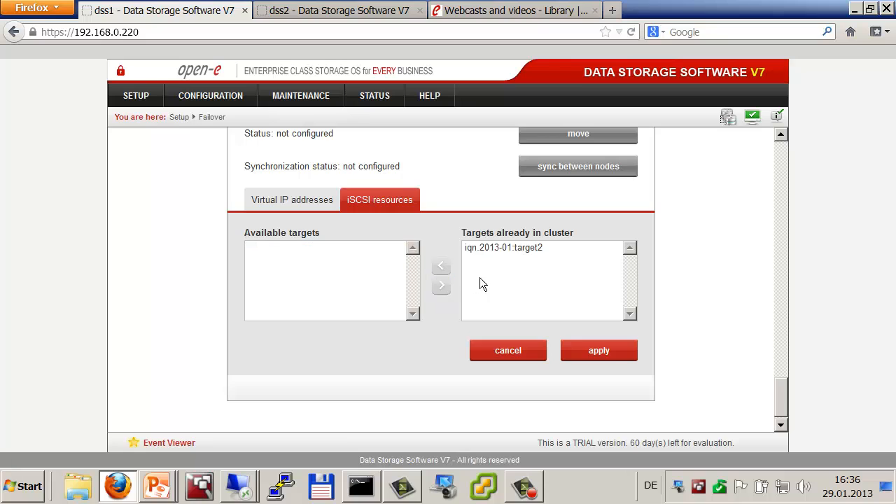
left_click(599, 352)
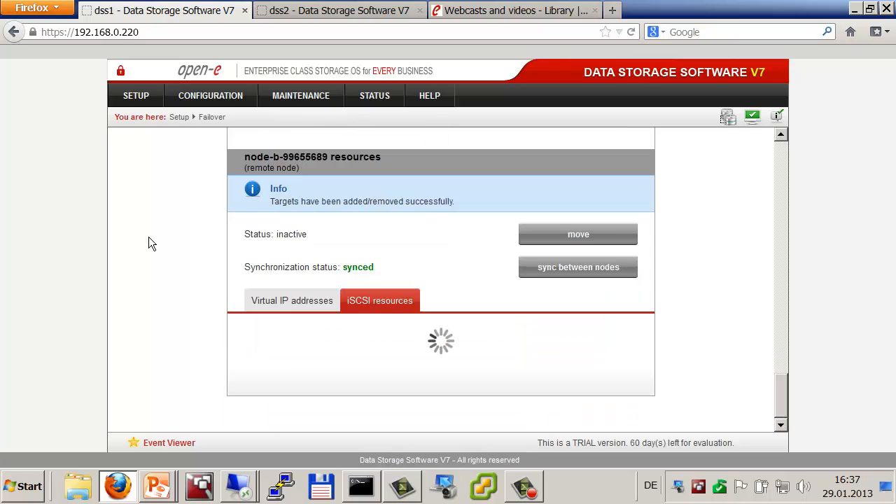
Step: Start the failover cluster, confirm it, then hide the browser to show the desktop
scroll(148, 238, "down", 5)
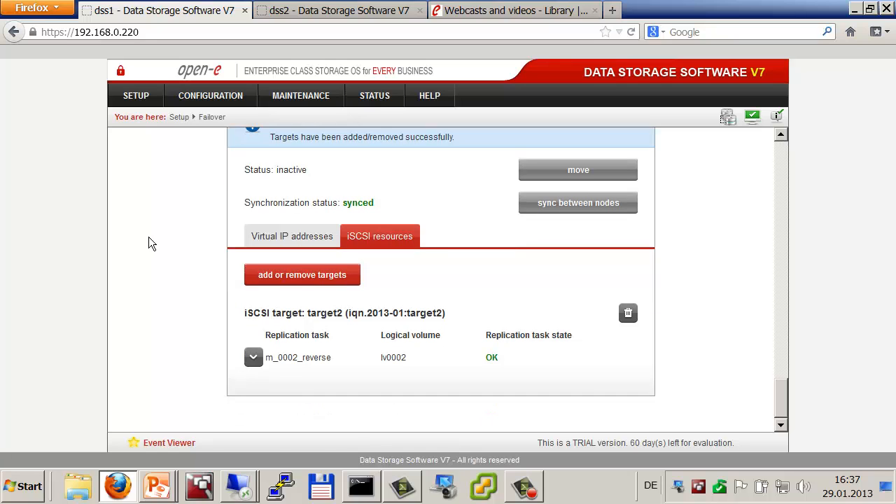
scroll(149, 243, "up", 8)
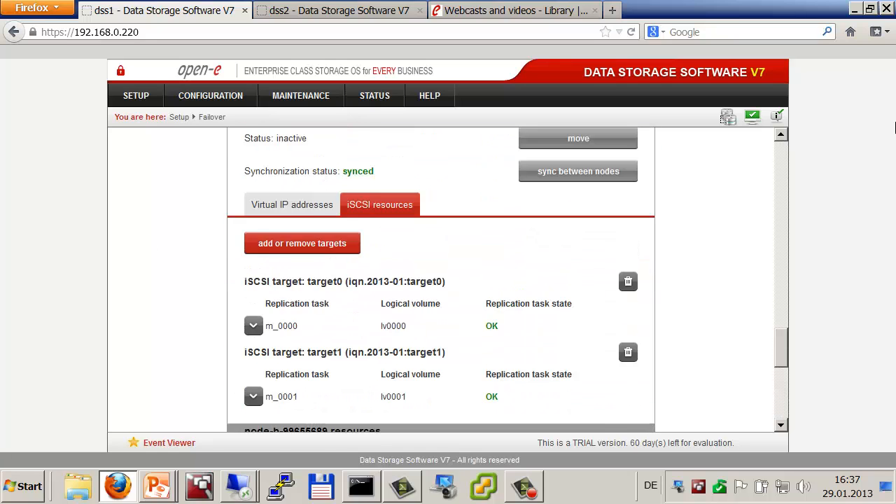
scroll(894, 123, "up", 2)
scroll(782, 149, "up", 20)
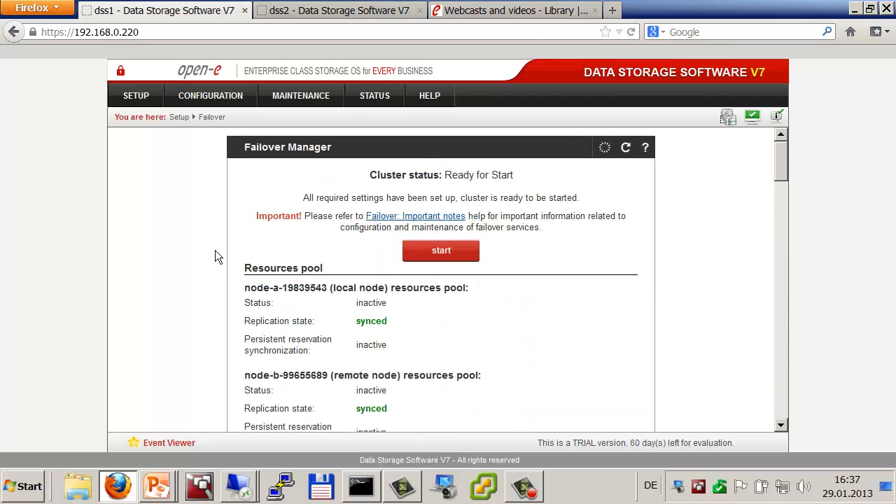
left_click(430, 251)
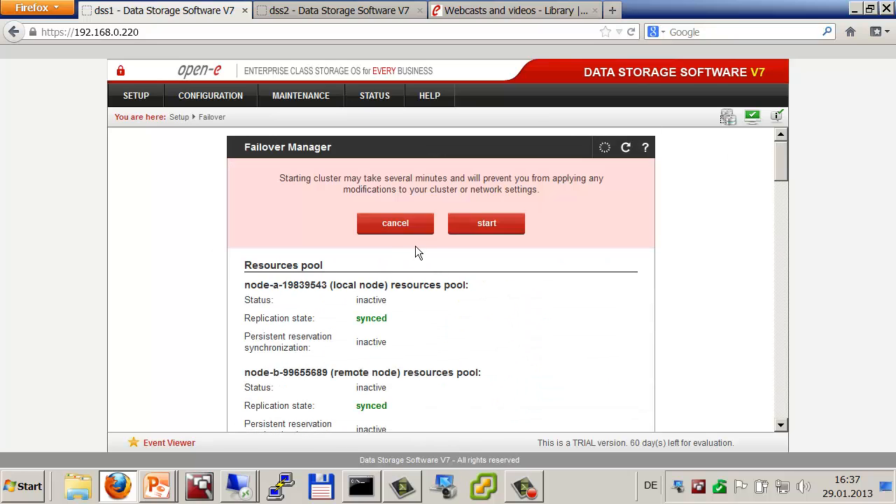
left_click(483, 223)
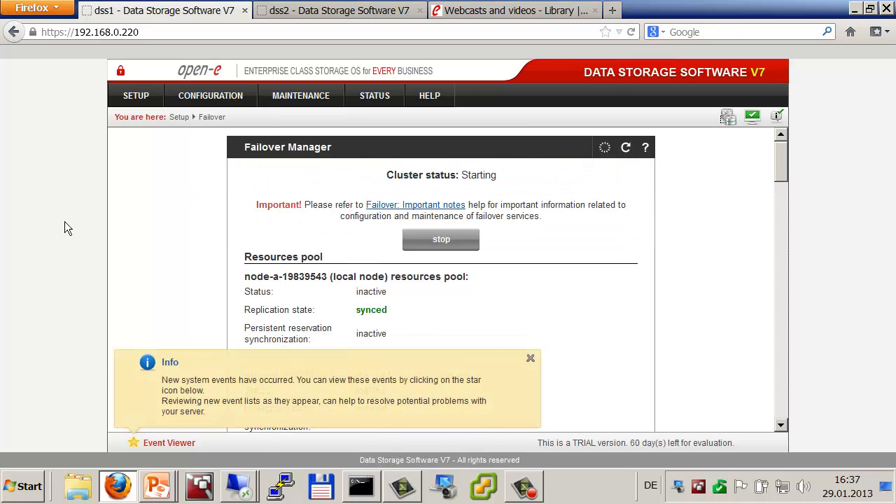
key("alt+Tab")
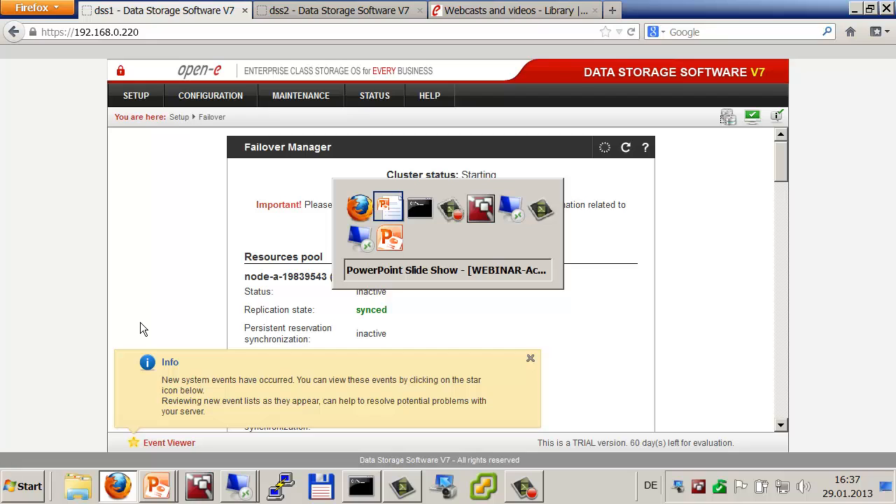
key("super+d")
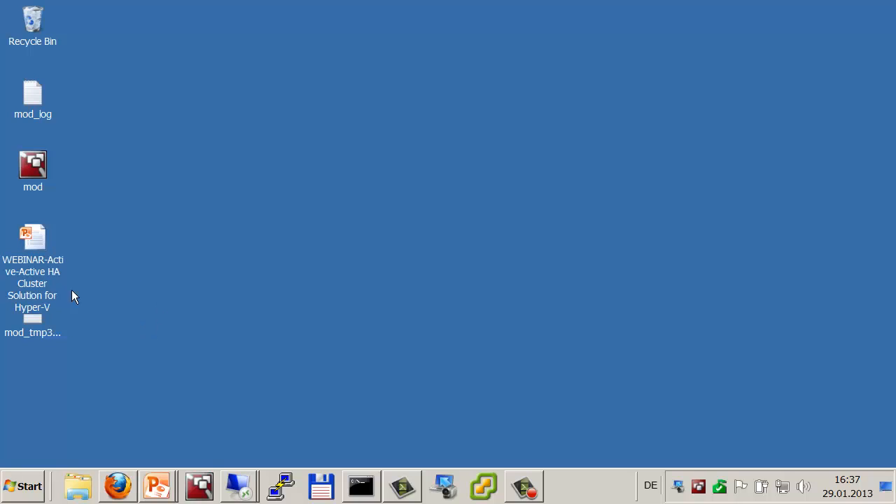
Step: Reconnect to 192.168.0.232 with the domain administrator account, accepting the certificate warning for this server
right_click(237, 486)
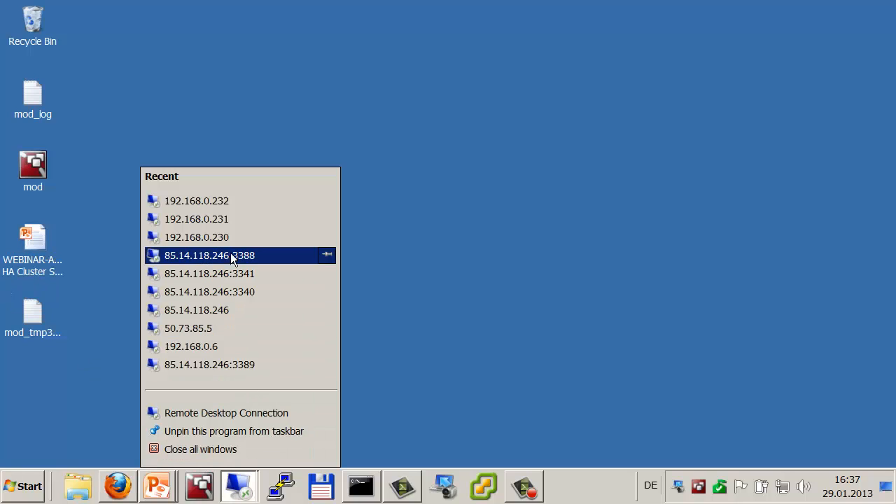
left_click(234, 219)
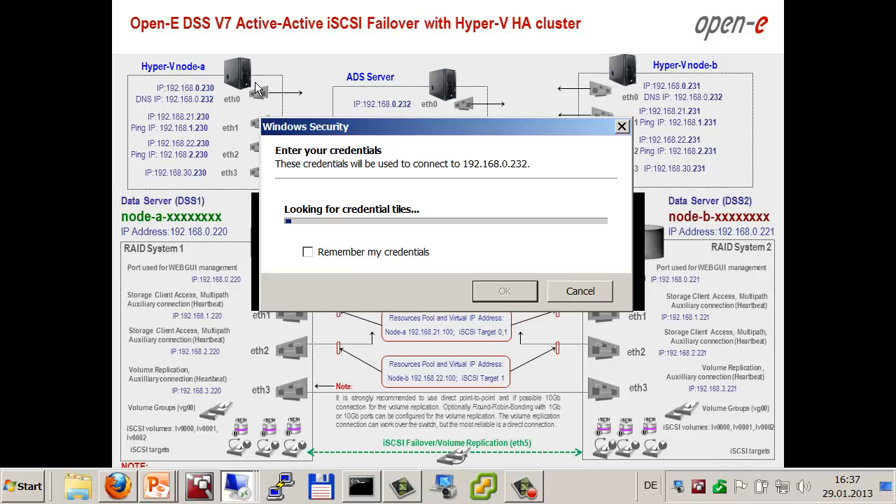
left_click(357, 244)
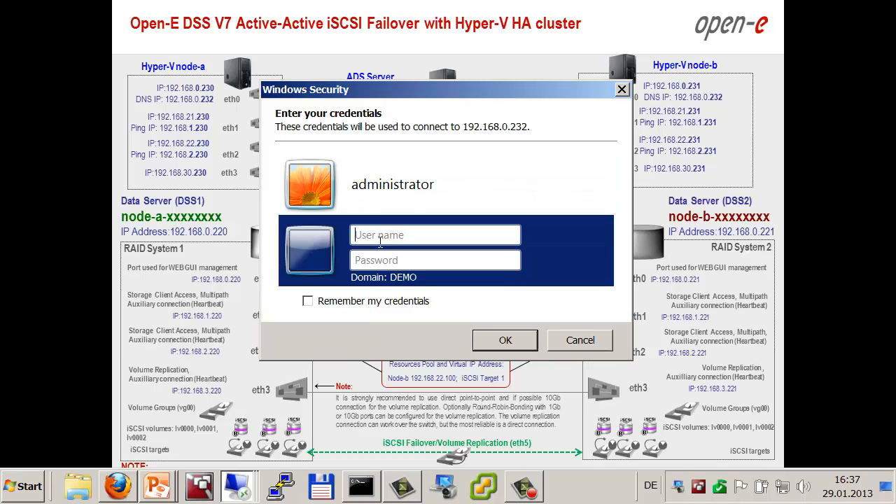
type("demo\\administrator")
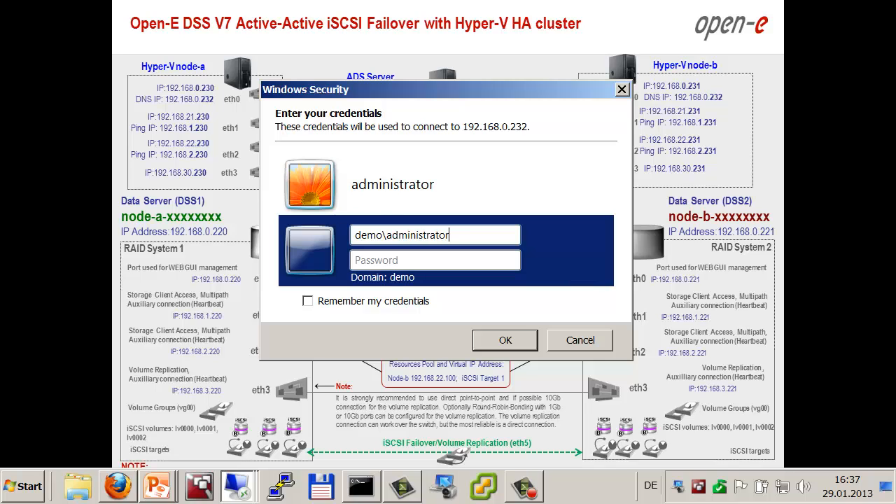
key("Tab")
type("******")
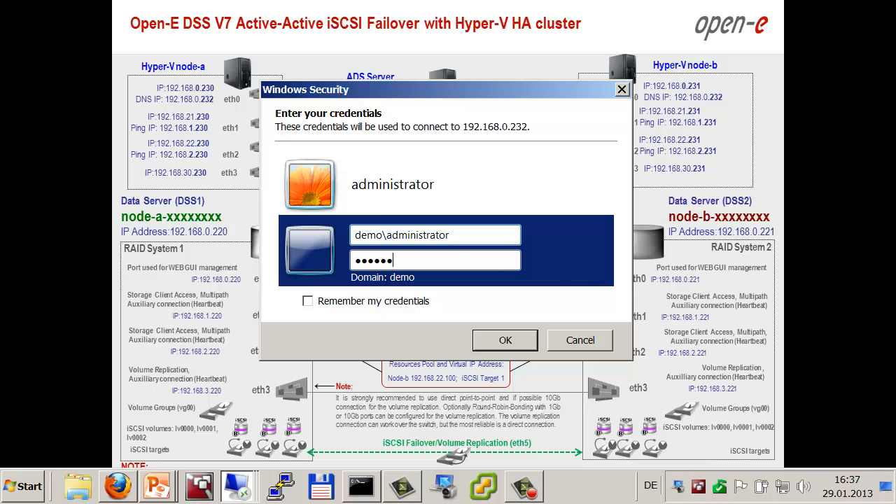
type("**")
key("Return")
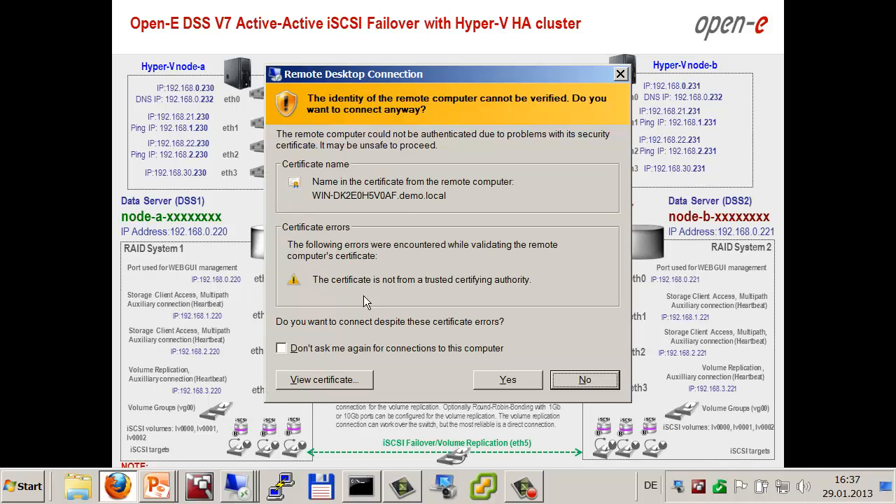
left_click(282, 348)
left_click(504, 381)
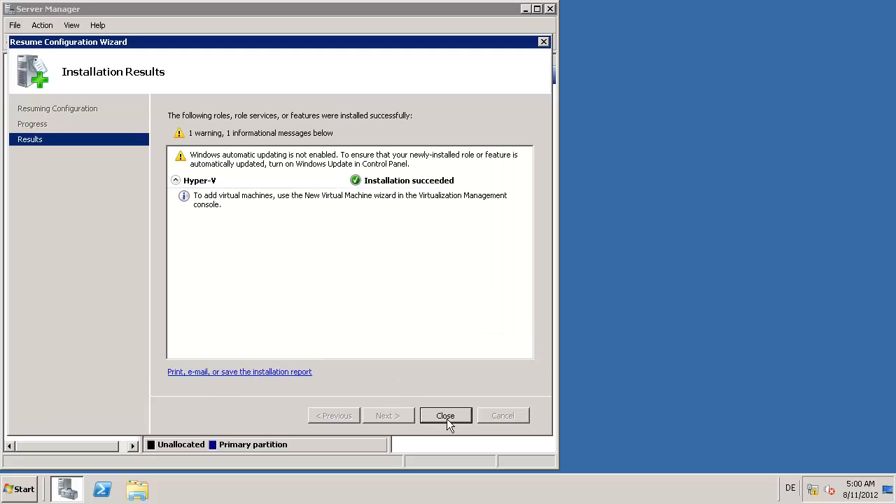
Step: Close the Hyper-V results and install the Failover Clustering feature through Add Features
left_click(446, 417)
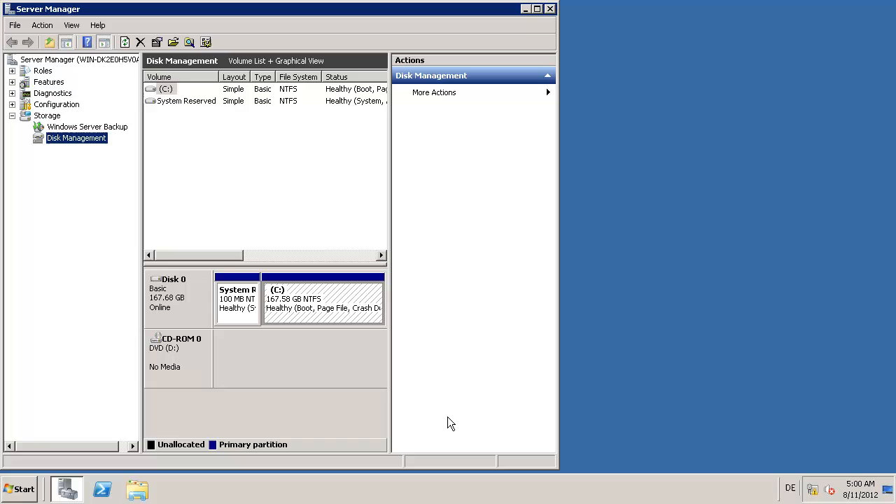
left_click(46, 81)
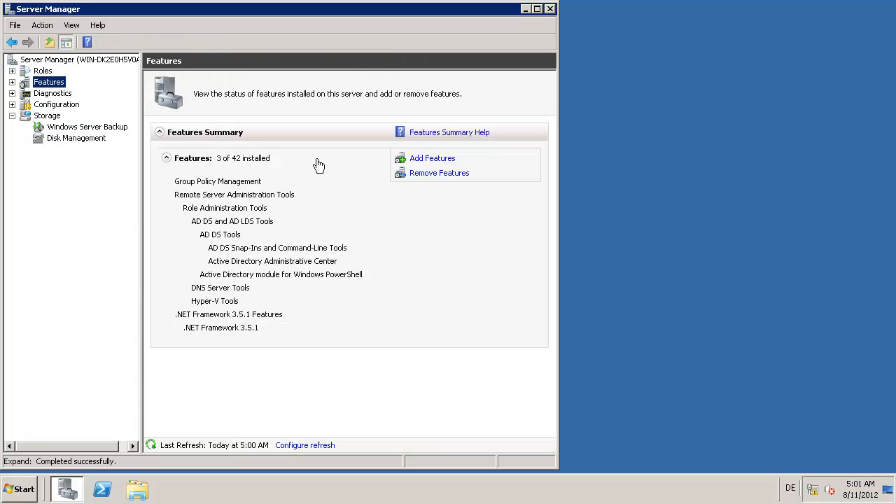
left_click(420, 160)
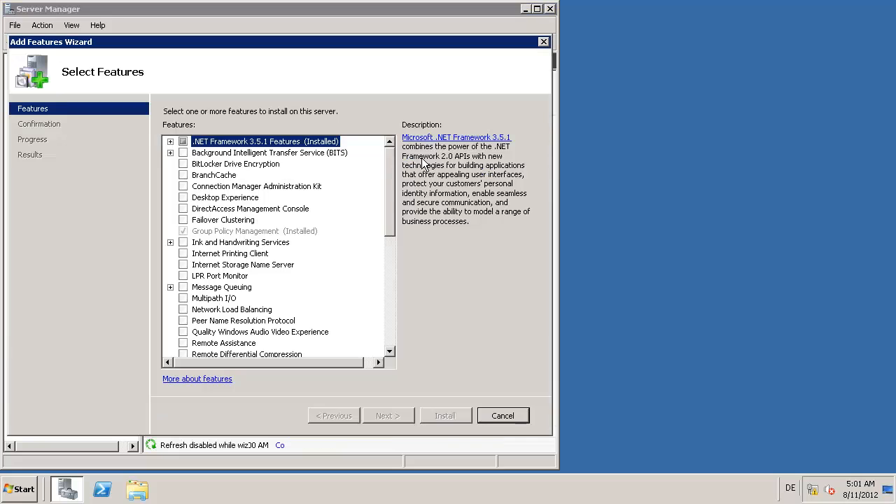
left_click(184, 219)
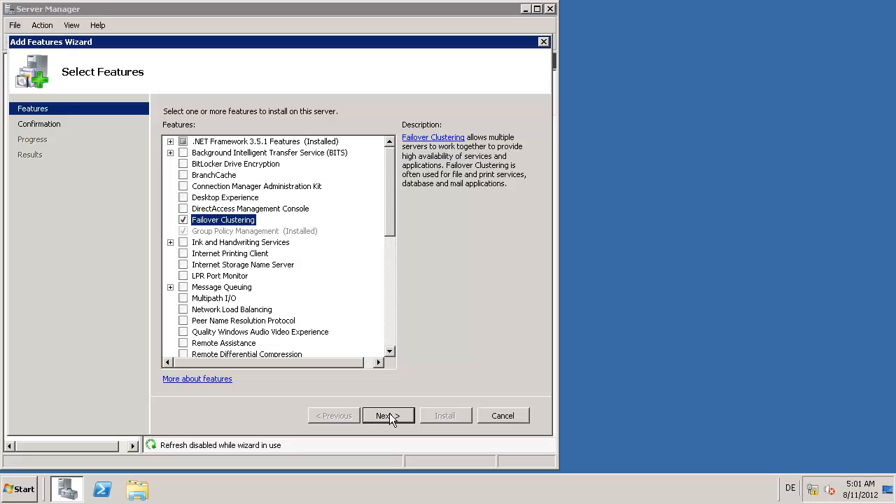
left_click(389, 415)
left_click(452, 420)
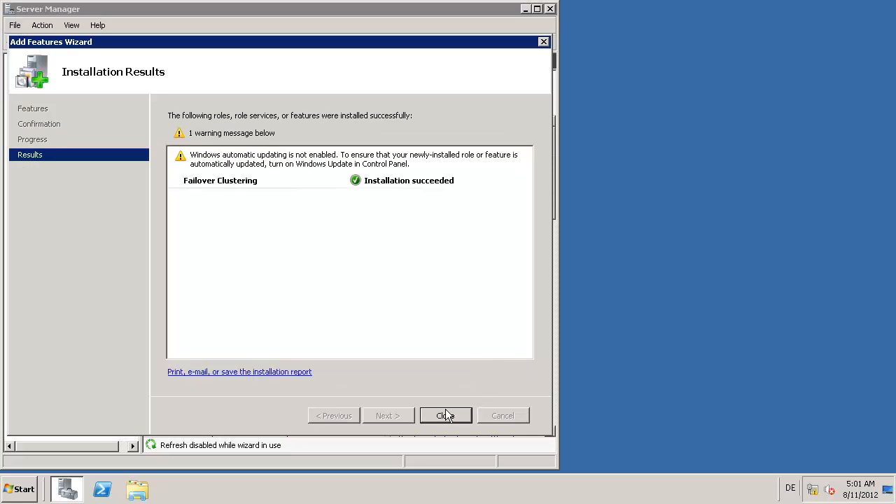
left_click(445, 416)
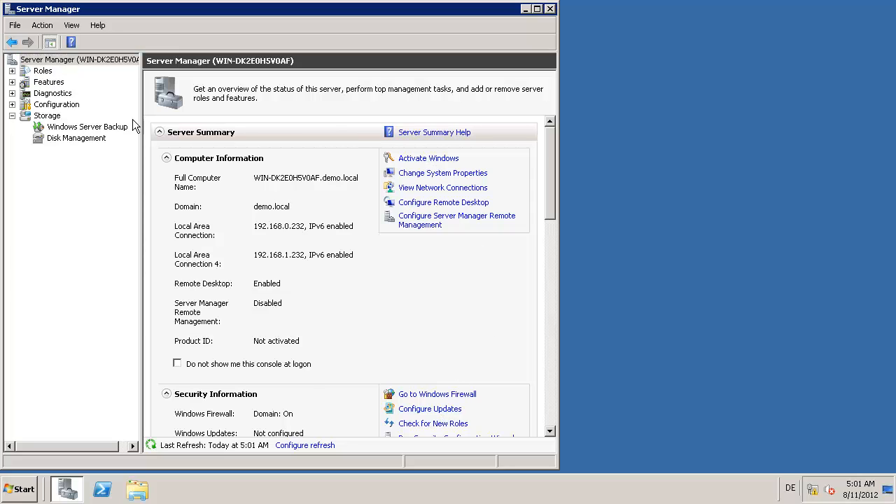
Step: Expand Features and Roles to confirm Failover Clustering and Hyper-V, then minimize the session
left_click(12, 82)
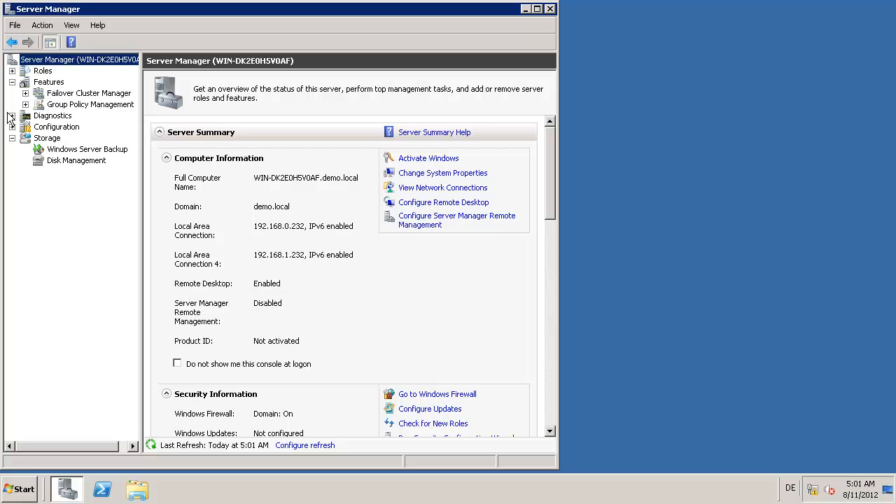
left_click(12, 71)
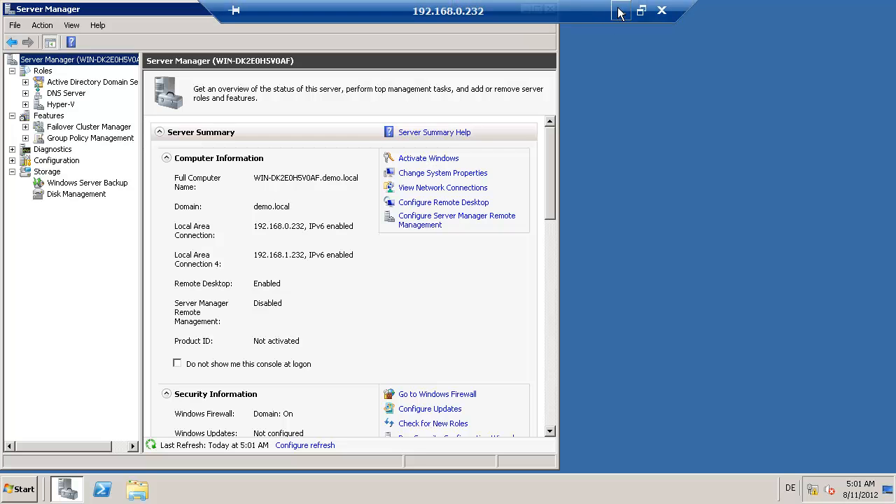
left_click(566, 23)
Step: Return to the PowerPoint slide show and move to the quick-start setup slide
key("alt+Tab")
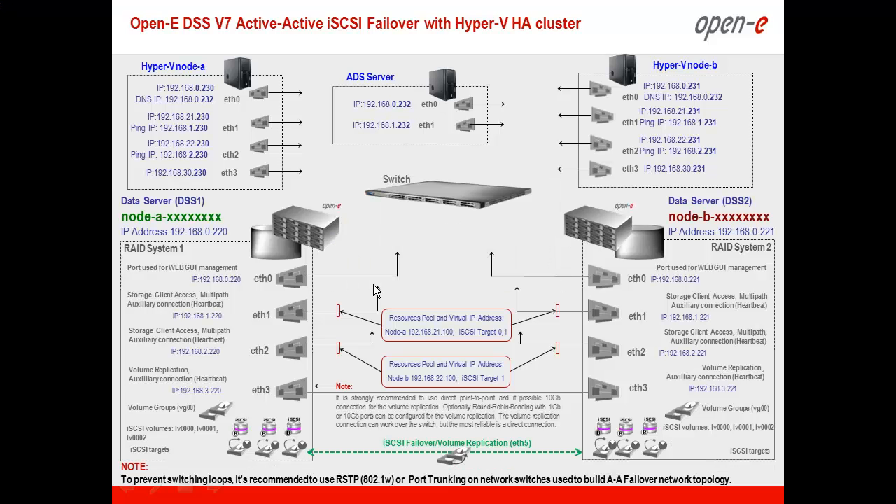
key("Left")
key("Left")
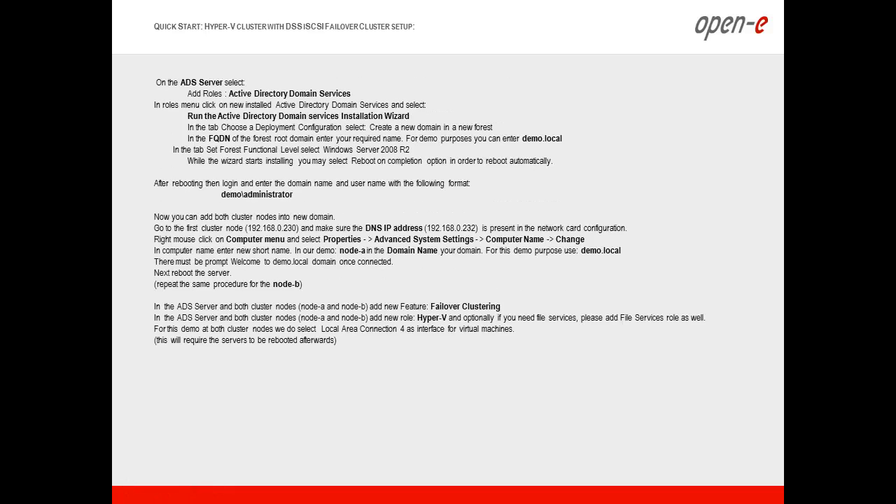
key("Right")
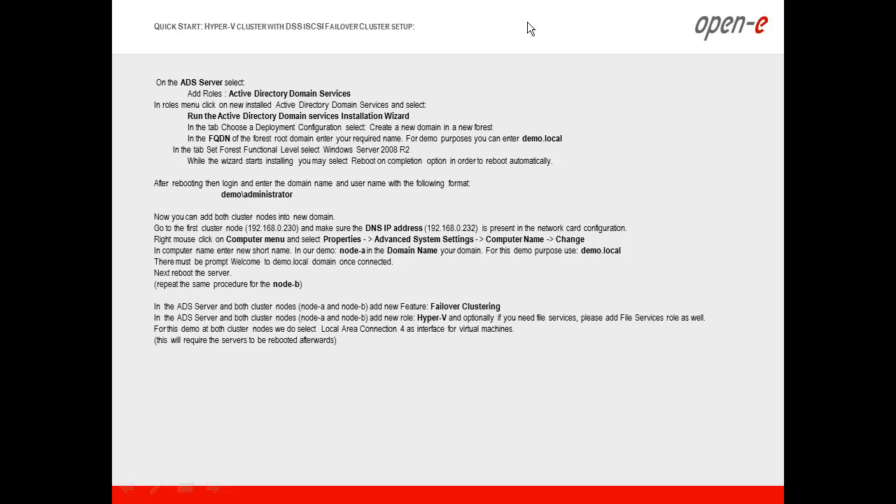
Step: Switch from the slide show to the first cluster node's remote desktop session
key("alt+Tab")
key("alt+Tab")
key("alt+Tab")
key("alt+Tab")
key("alt+Tab")
key("alt+Tab")
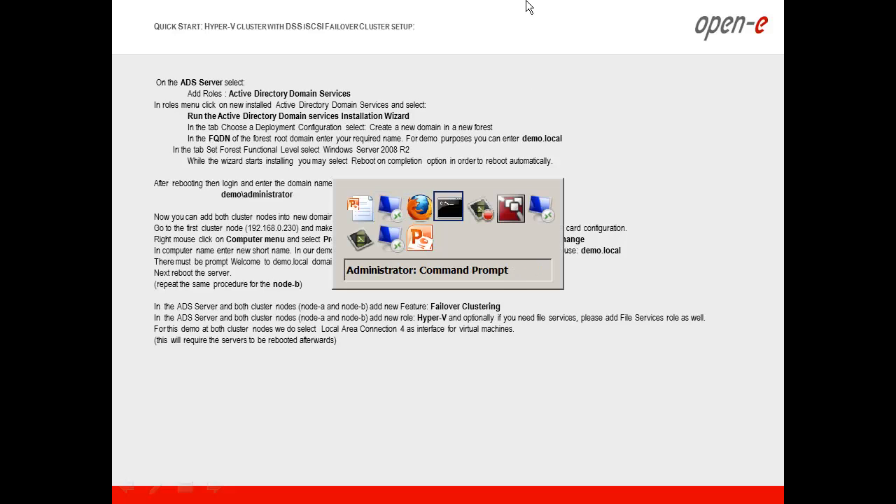
key("alt+Tab")
key("alt+Tab")
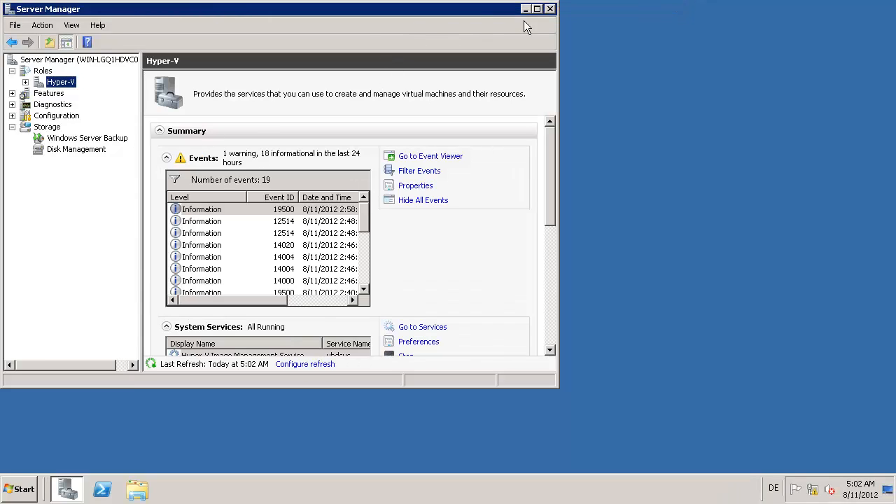
Step: Open System Properties for Computer and go to the Computer Name settings
left_click(523, 8)
left_click(21, 489)
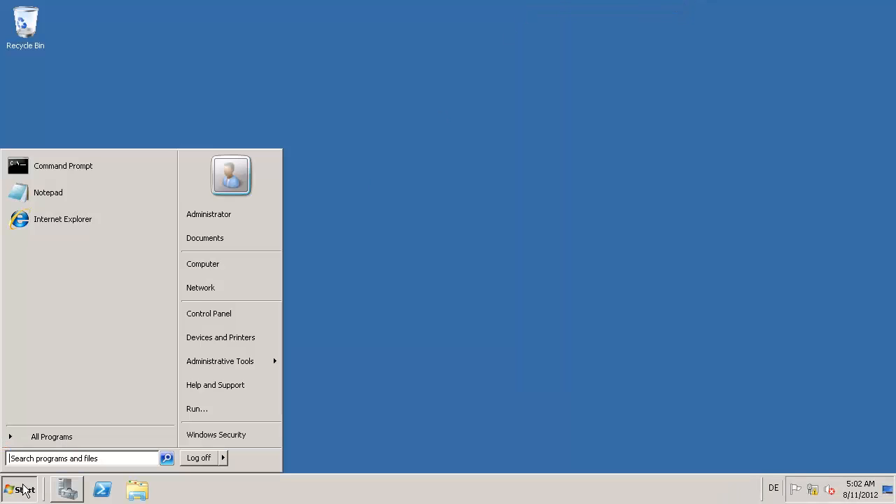
right_click(227, 269)
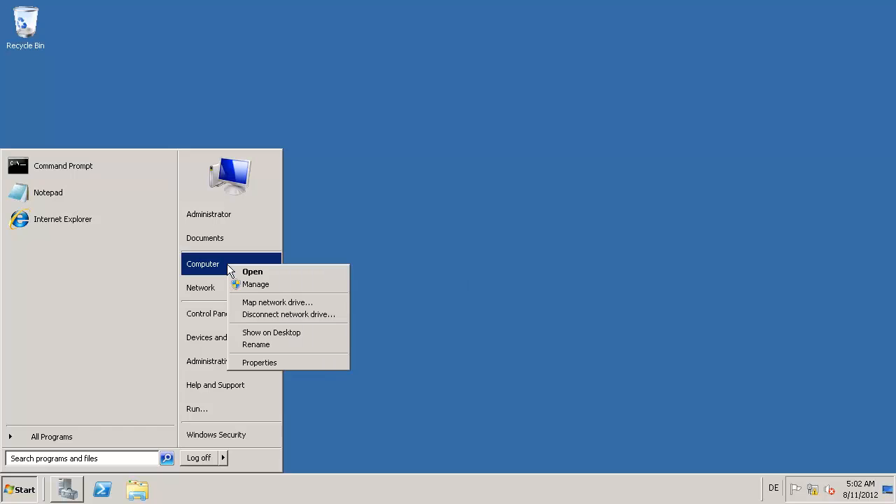
left_click(258, 362)
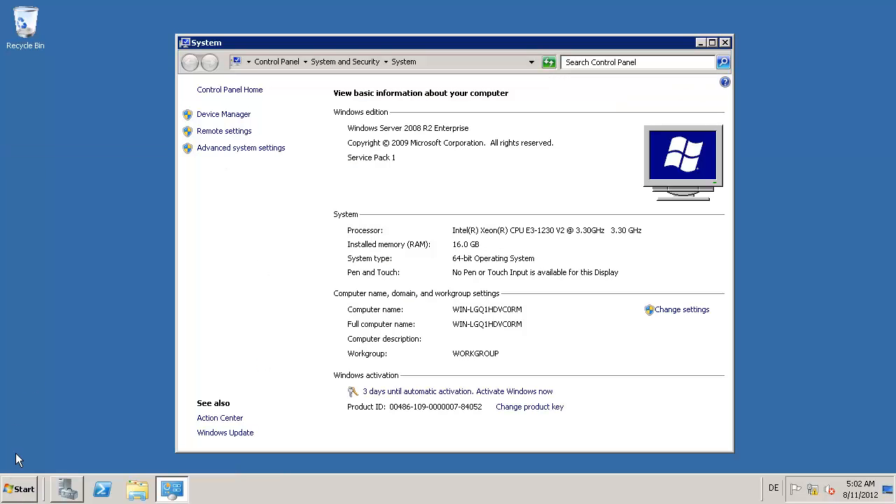
left_click(233, 150)
left_click(101, 92)
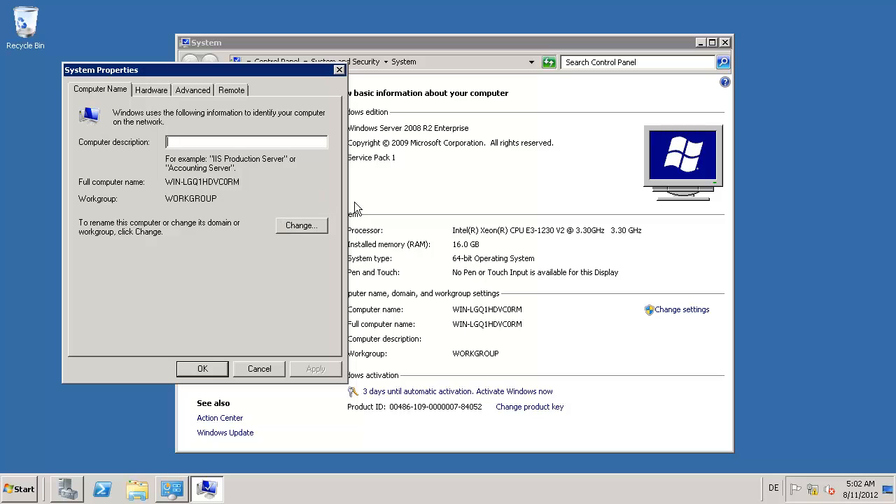
Step: Rename the computer to node-a and make it a member of domain demo.local
left_click(301, 225)
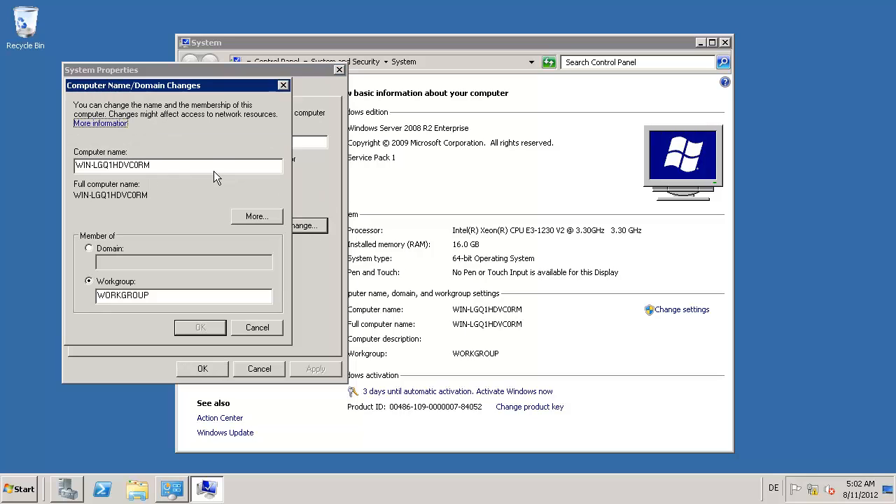
left_click_drag(213, 163, 16, 143)
type("n")
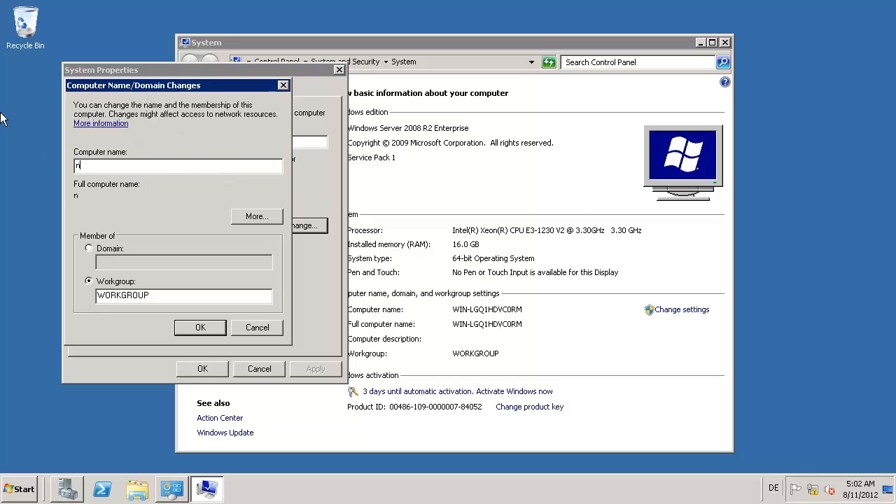
type("ode-a")
left_click(89, 248)
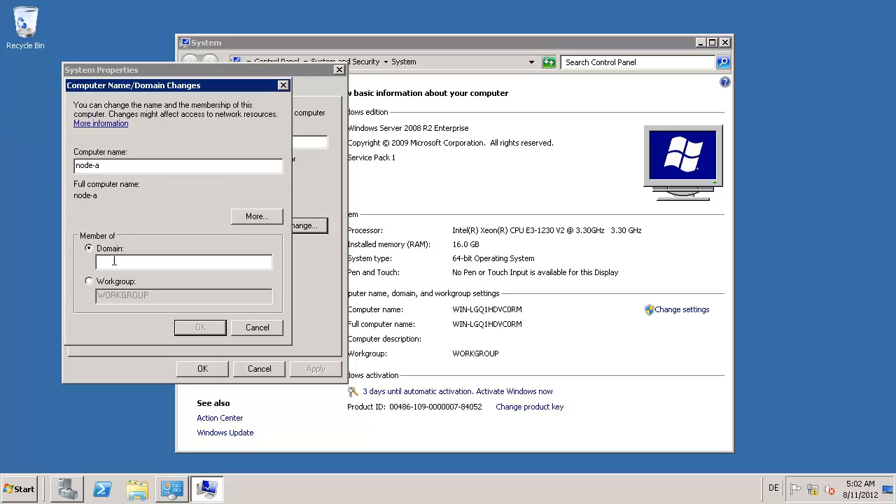
type("demo.local")
left_click(200, 327)
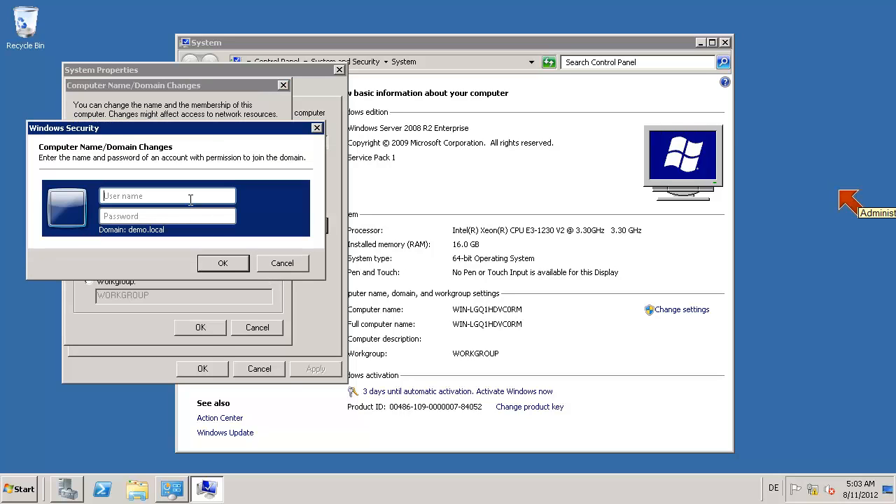
Step: Authorize the domain join with the domain administrator account and its password
left_click(177, 198)
type("adminis")
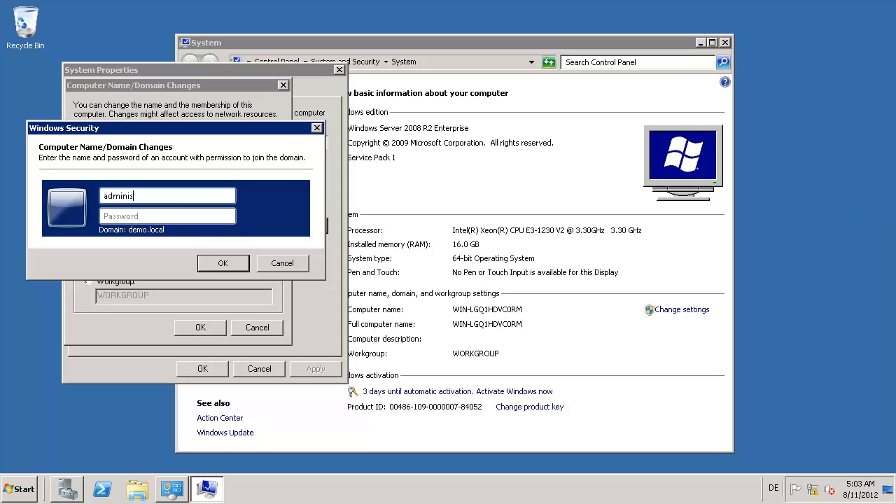
type("trator")
key("Tab")
type("••••••")
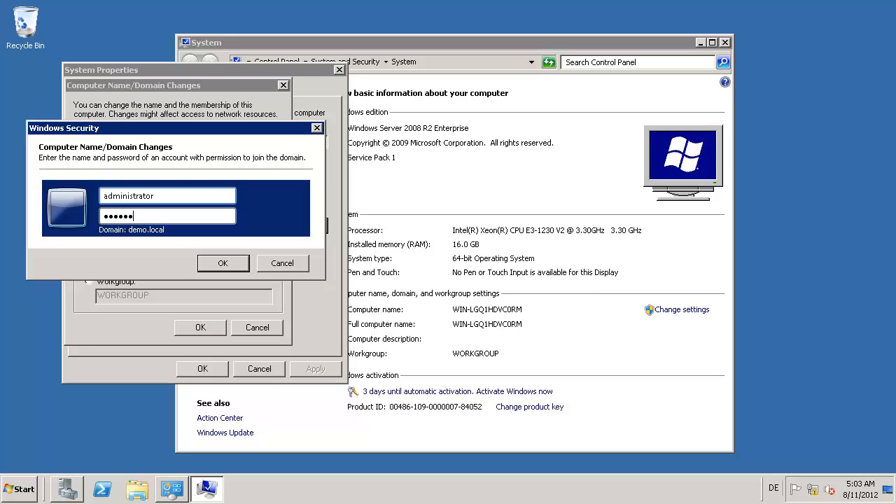
type("•••")
left_click(233, 264)
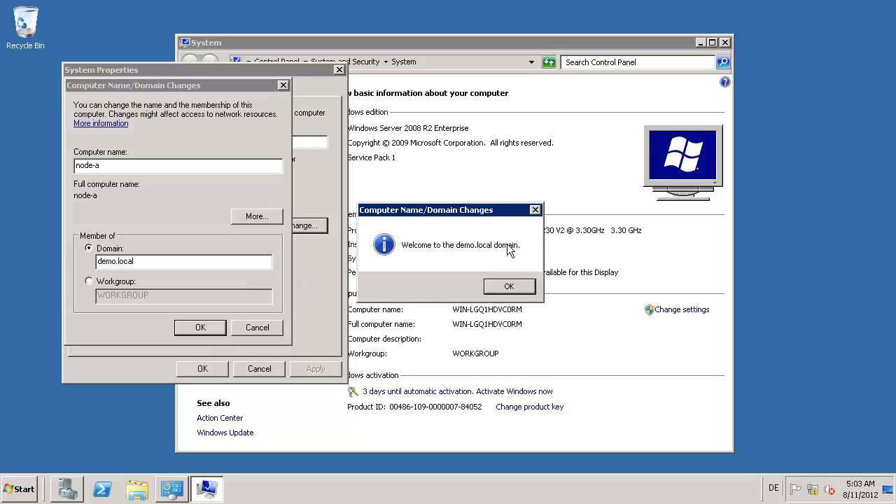
Step: Acknowledge the demo.local welcome and restart notices, then restart node-a now
left_click(509, 287)
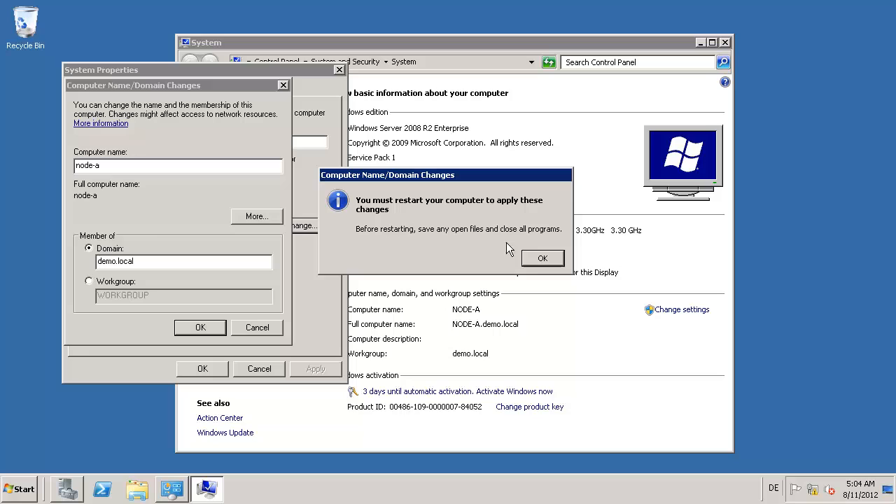
left_click(542, 258)
left_click(199, 369)
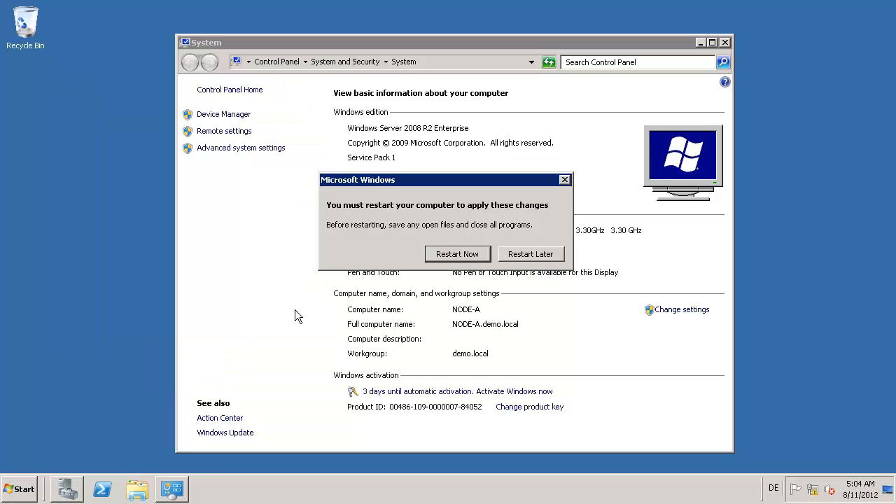
left_click(456, 257)
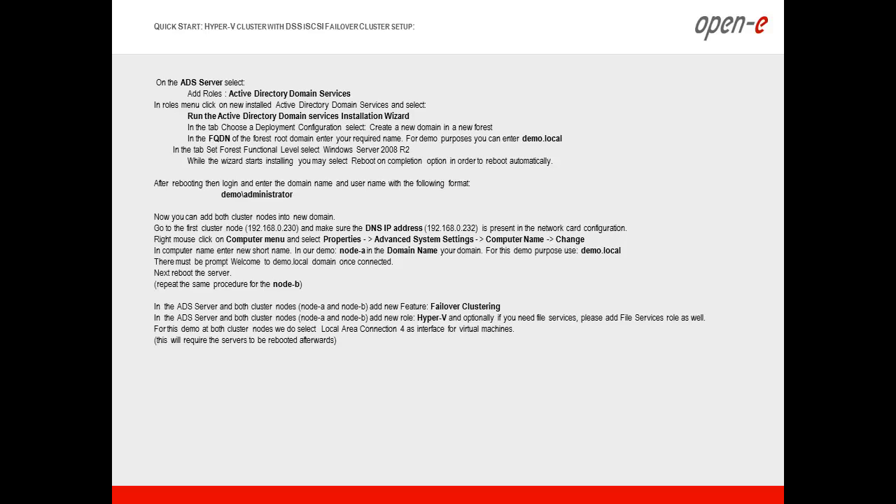
Step: On the second server, close the Hyper-V results and open the Computer Name settings
key("alt+Tab")
key("alt+Tab")
key("alt+Tab")
key("alt+Tab")
key("alt+Tab")
key("alt+Tab")
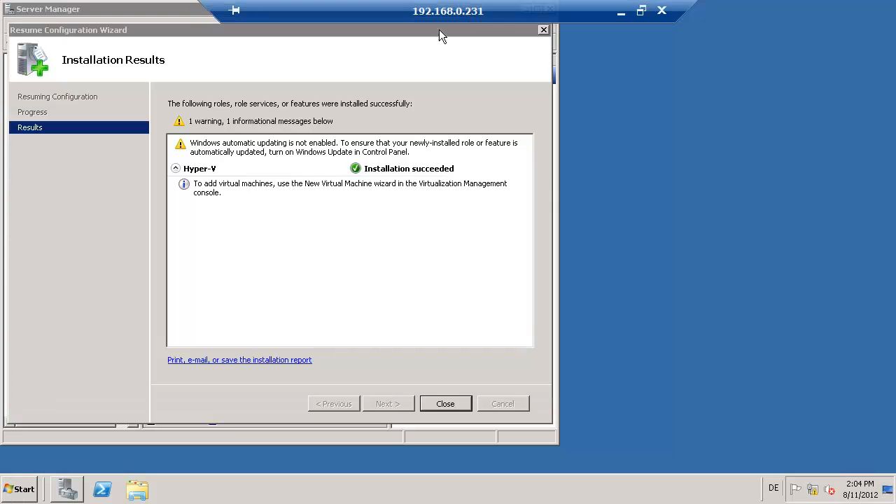
left_click(444, 404)
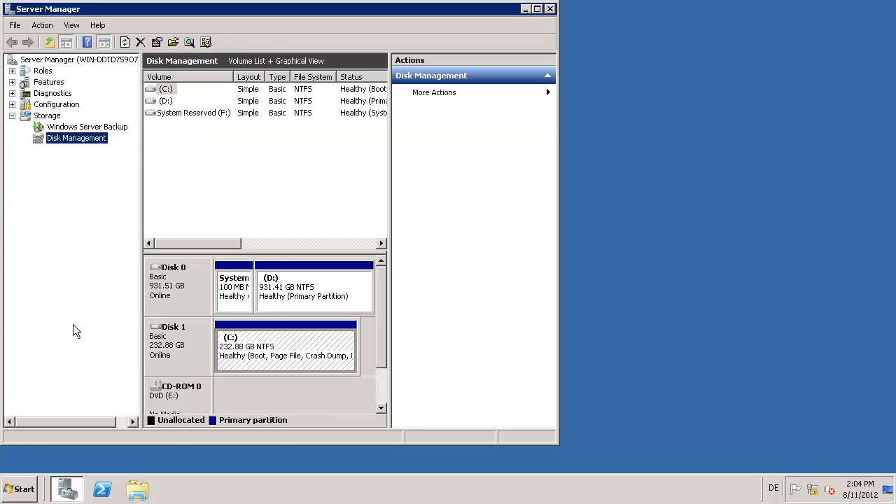
left_click(15, 490)
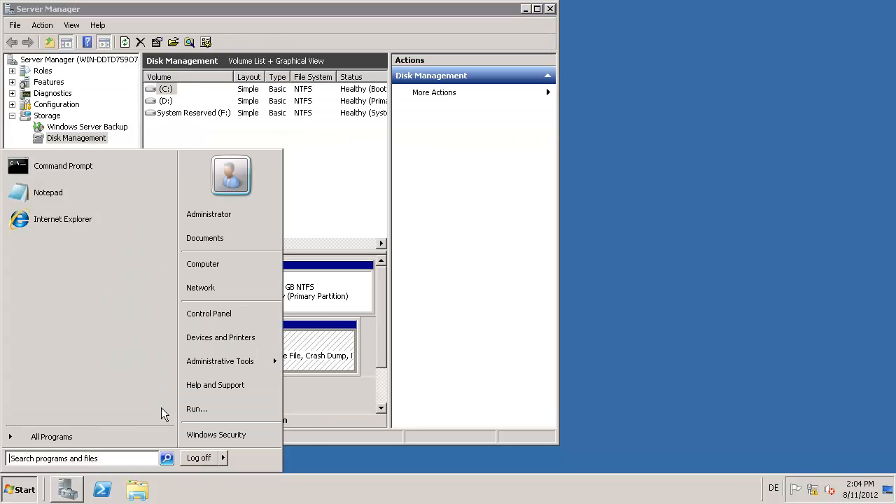
right_click(231, 270)
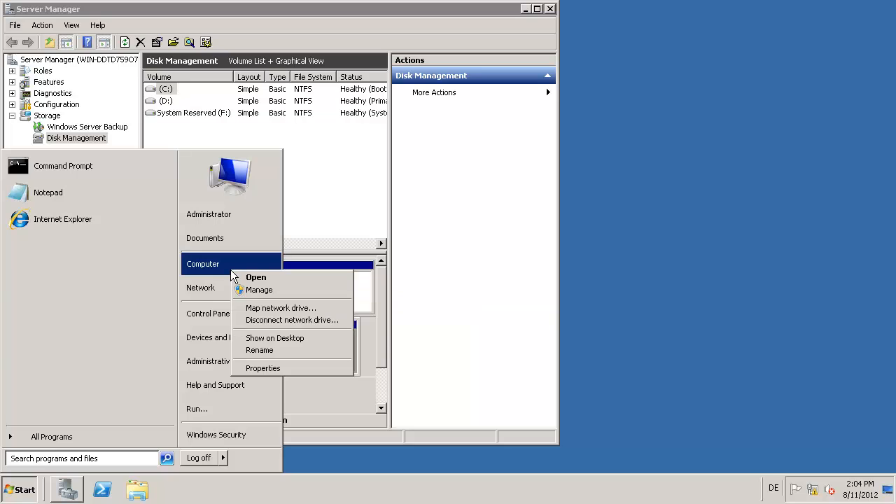
left_click(278, 369)
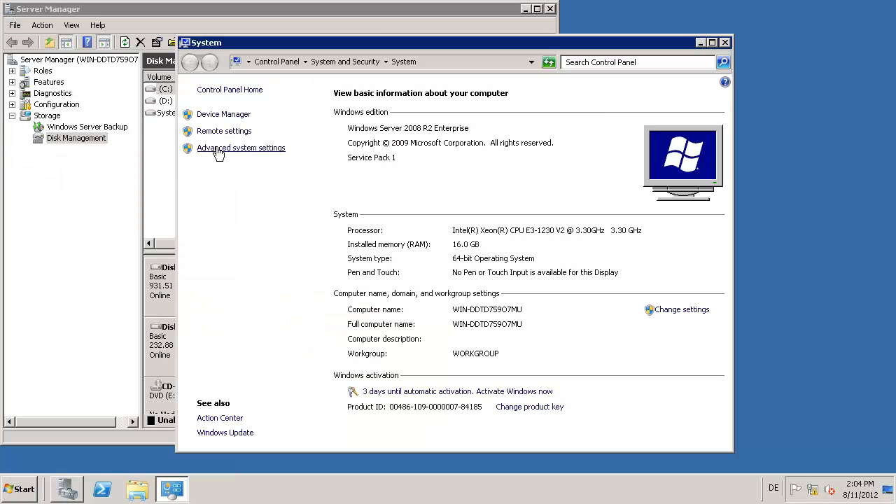
left_click(218, 153)
left_click(121, 123)
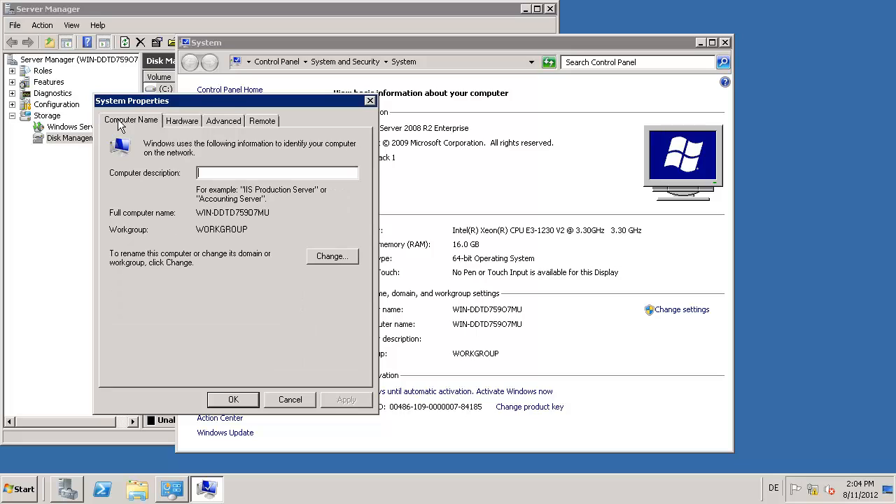
Step: Rename the second server to node-b and join it to domain demo.local
left_click(352, 262)
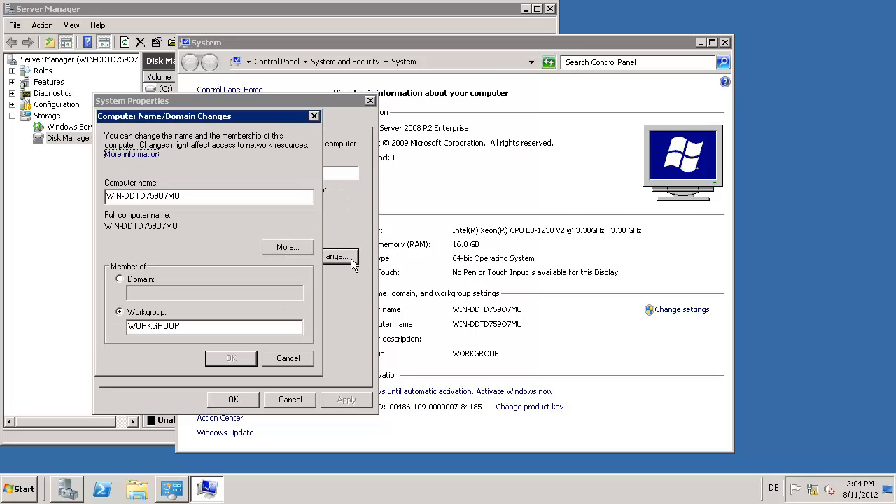
key("Tab")
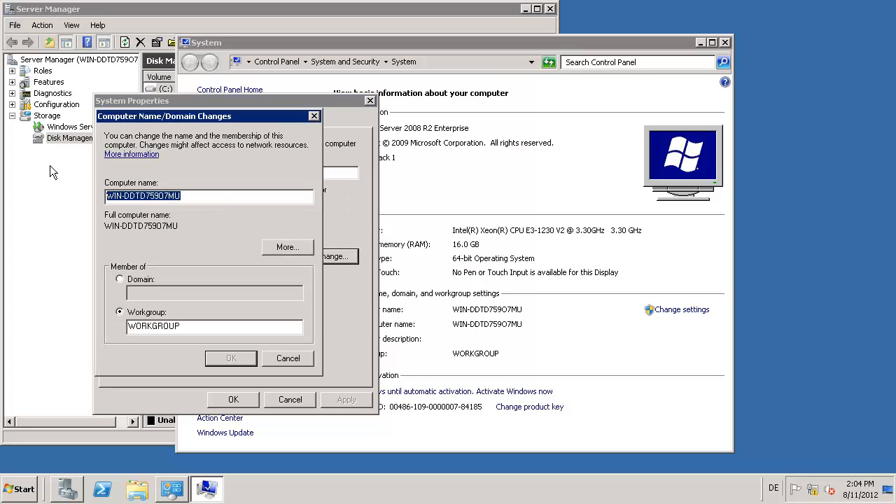
type("node-b")
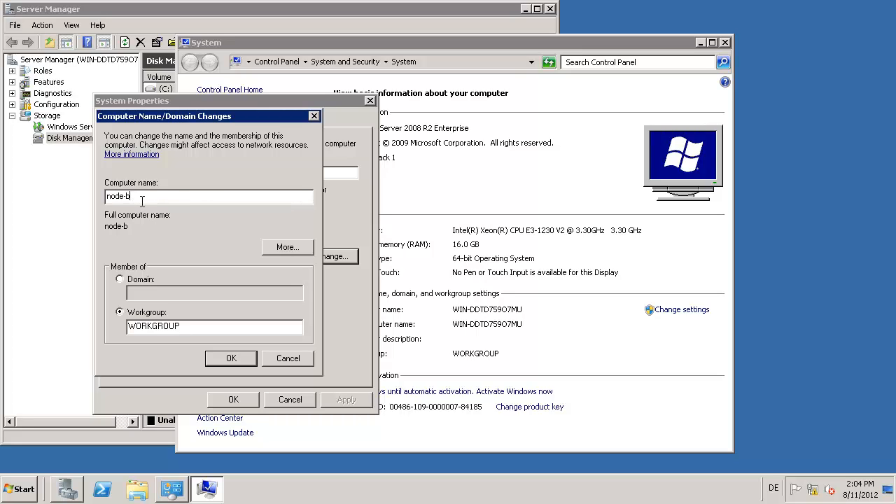
left_click(121, 280)
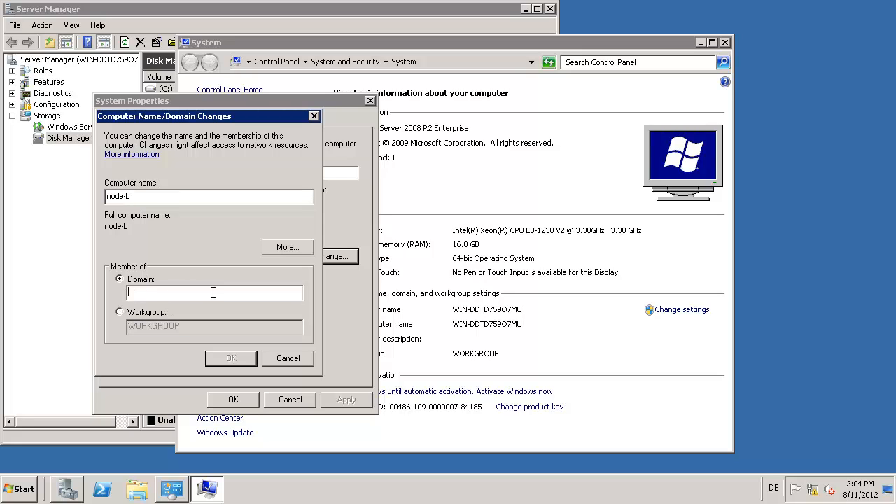
type("mo.local")
left_click(240, 359)
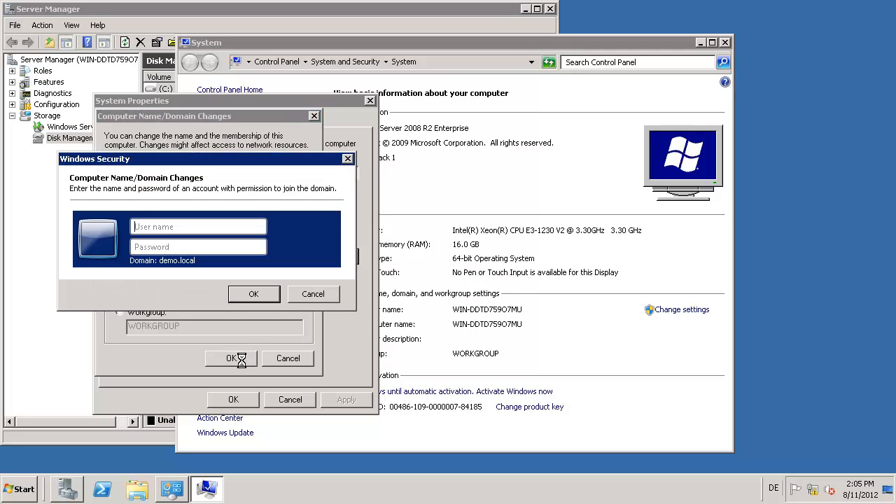
Step: Authorize node-b's domain join with the domain administrator account and password
type("administratoir")
key("BackSpace")
key("BackSpace")
key("BackSpace")
key("BackSpace")
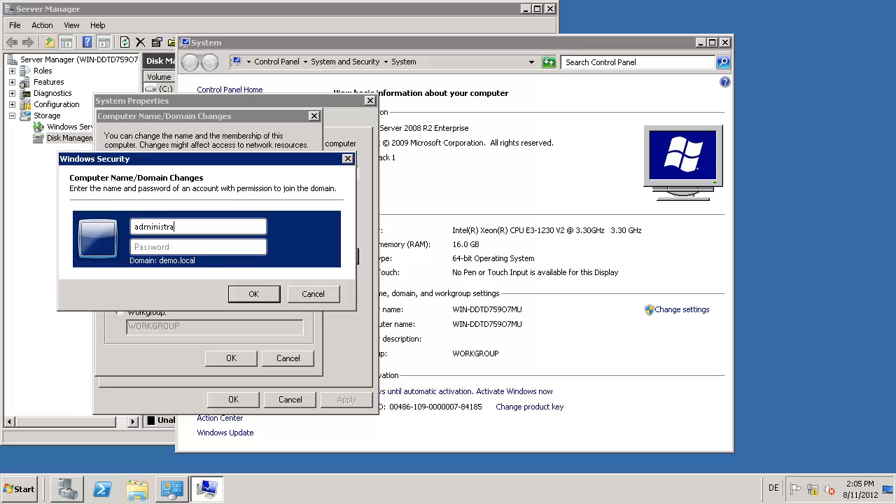
type("tor••••••")
type("•••")
key("Return")
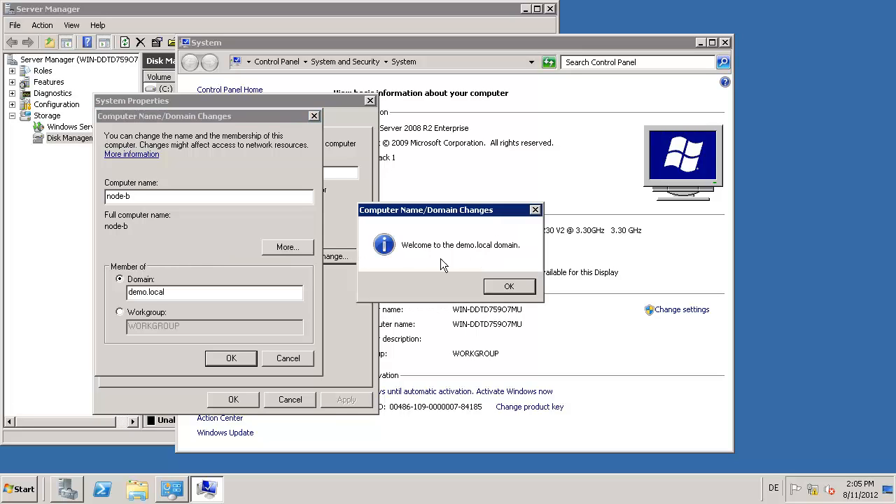
Step: Acknowledge the demo.local welcome and restart notices and close System Properties
left_click(509, 288)
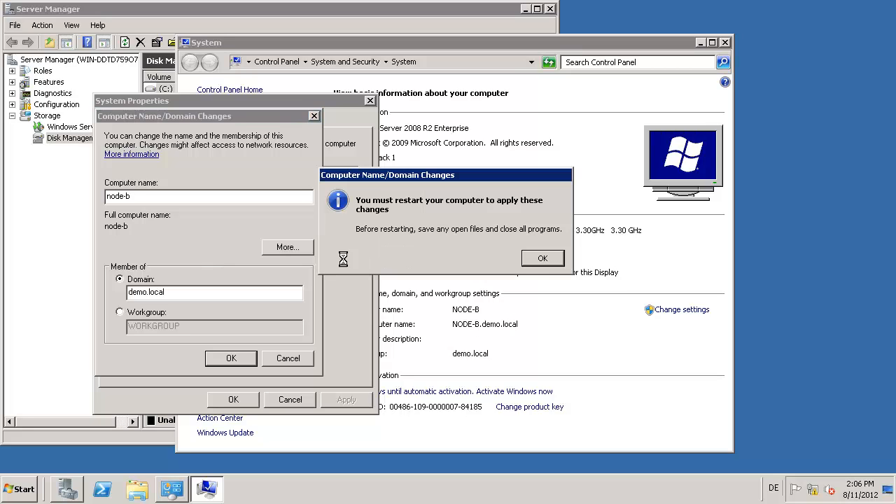
left_click(542, 259)
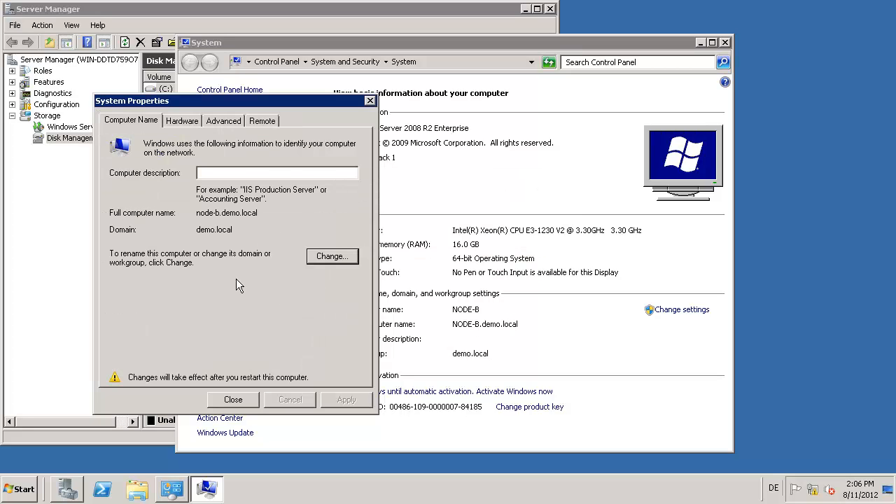
left_click(233, 399)
Step: Restart node-b, advance to the iSCSI quick-start slide, and bring up the dss1 console
left_click(458, 253)
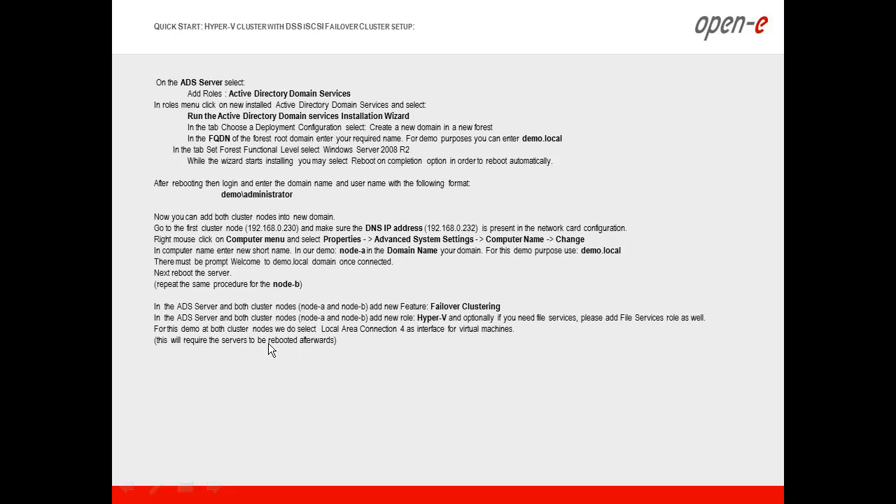
left_click(338, 355)
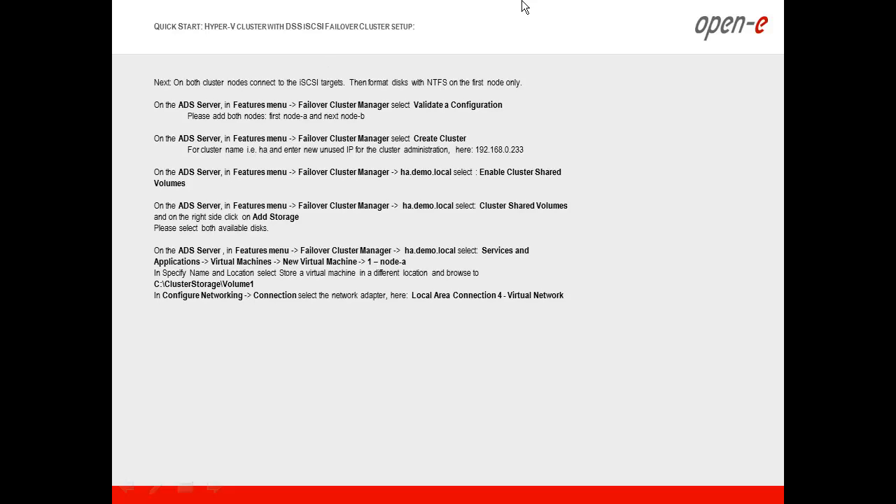
key("alt+Tab")
key("alt+Tab")
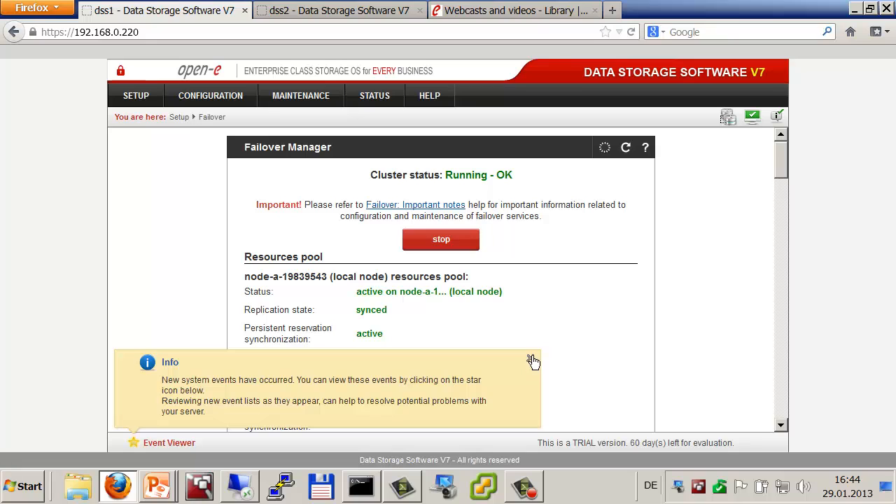
Step: Dismiss the system events notice and review the Failover status page down to the nodes
left_click(531, 360)
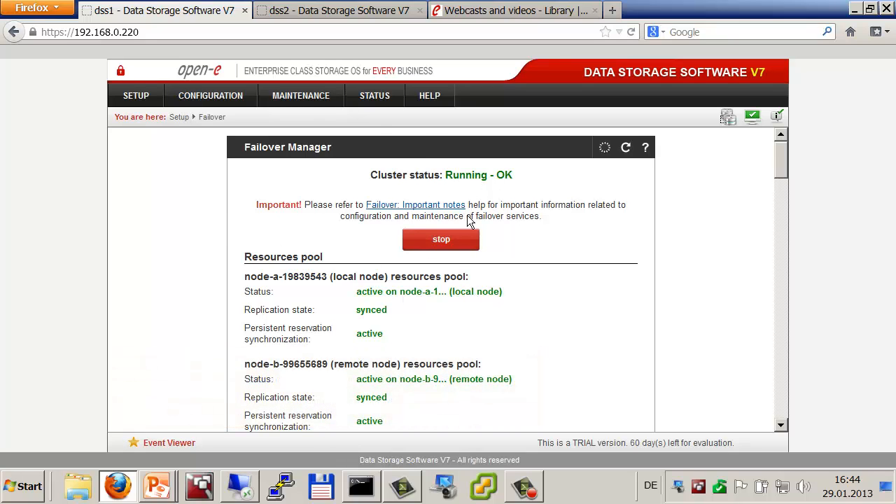
scroll(448, 263, "down", 2)
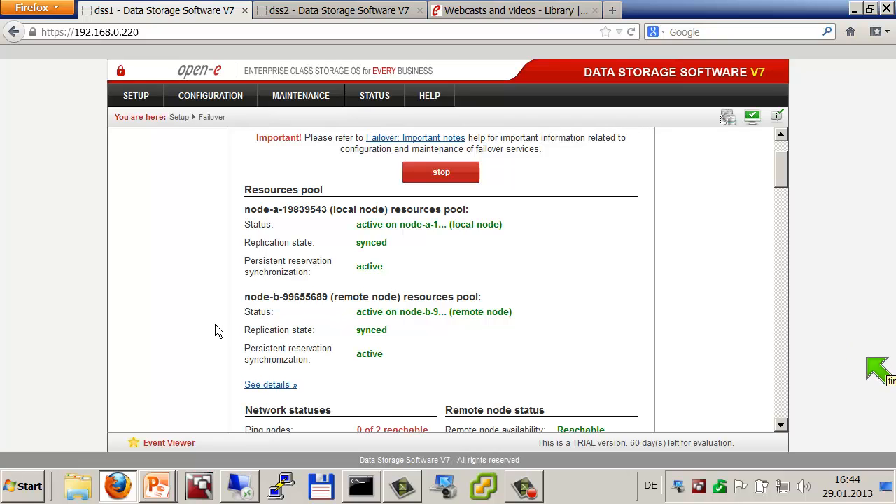
scroll(215, 326, "down", 3)
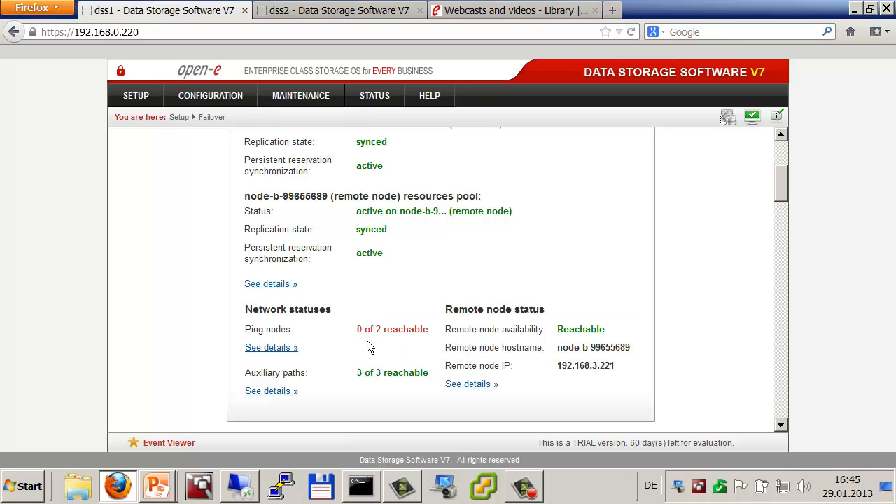
scroll(367, 340, "down", 7)
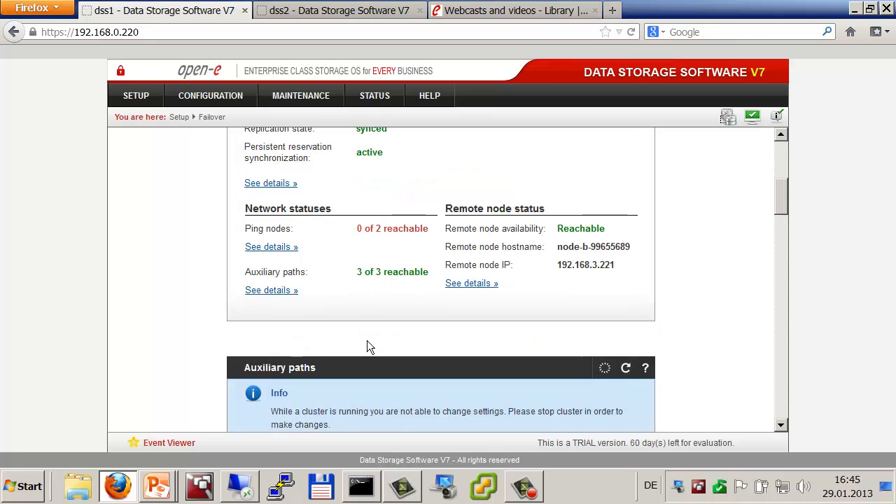
scroll(367, 340, "down", 10)
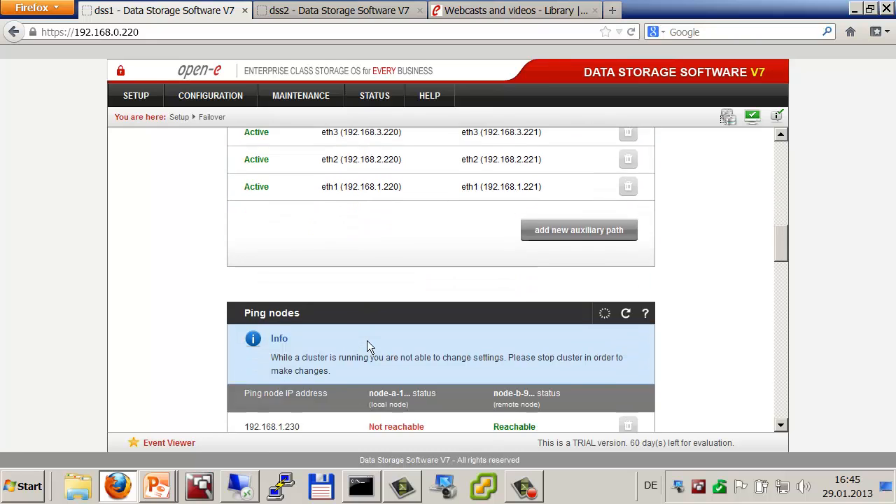
scroll(366, 341, "down", 8)
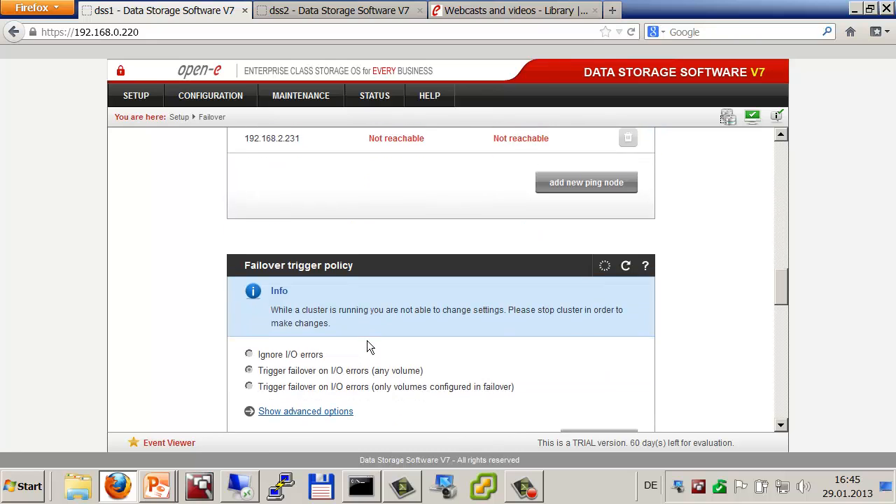
scroll(367, 340, "down", 8)
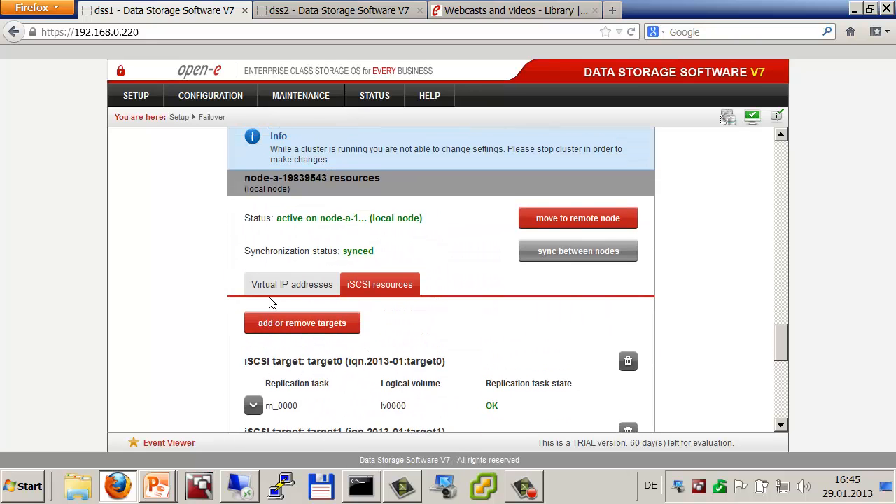
Step: Check node-a's virtual IP addresses, then leave the DSS console
left_click(272, 286)
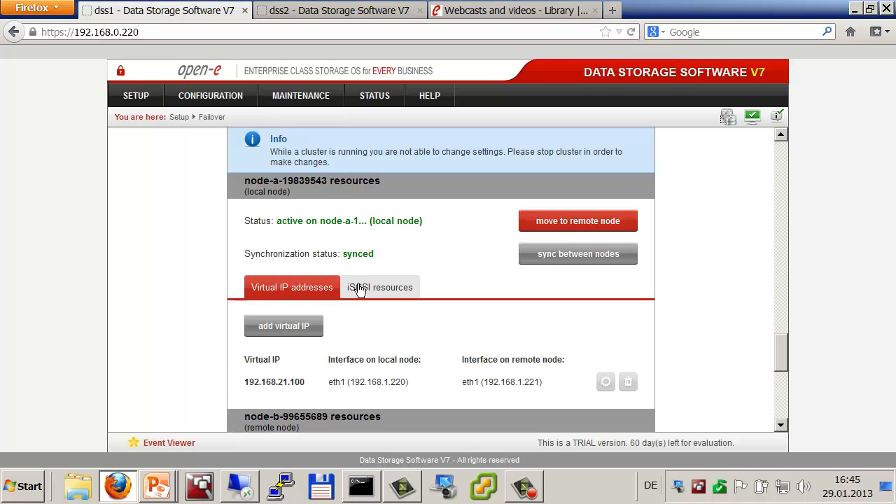
scroll(358, 287, "up", 2)
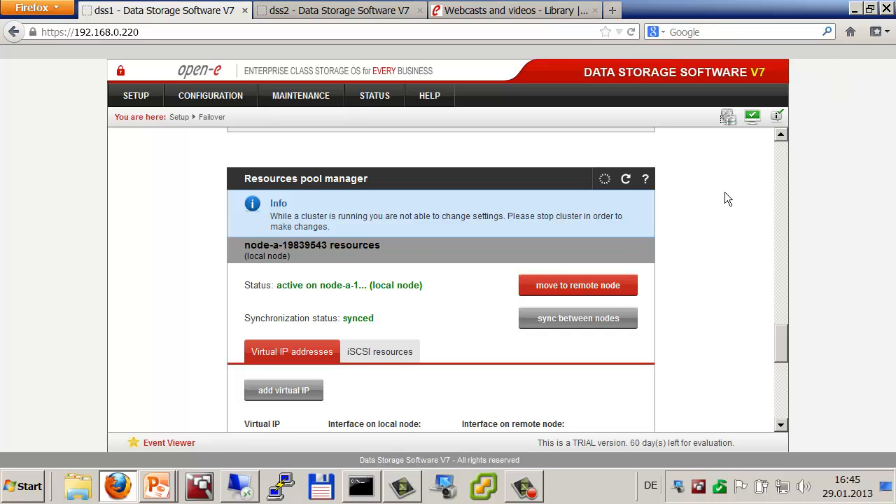
left_click(782, 150)
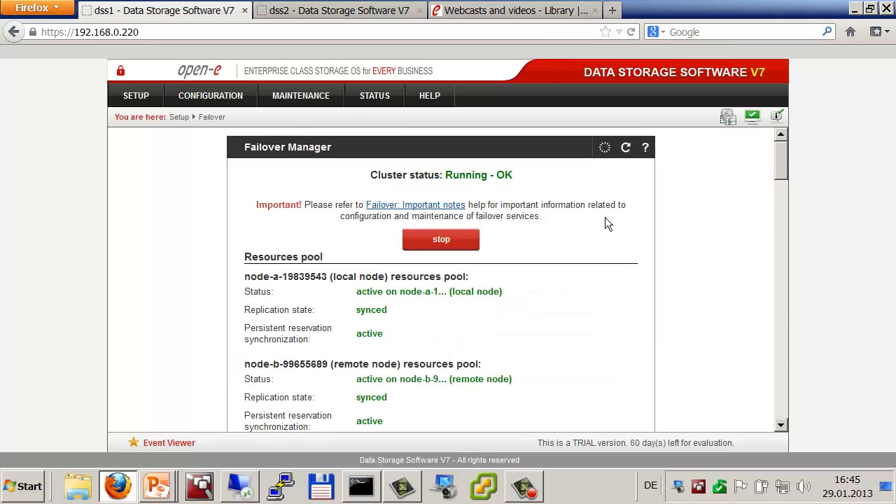
scroll(605, 223, "down", 4)
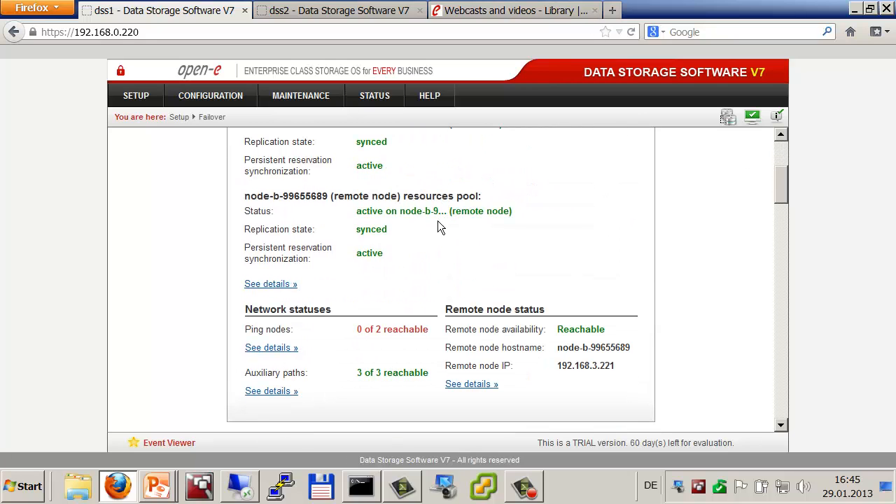
key("alt+Tab")
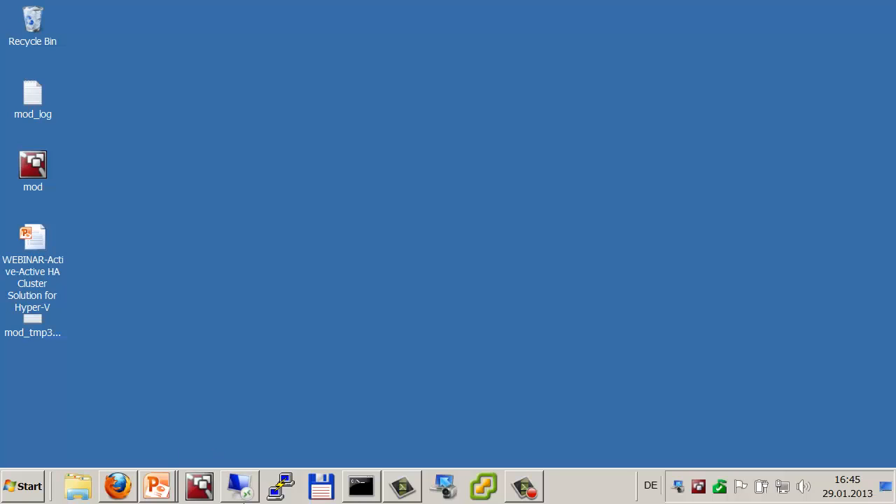
Step: Remote into node-a at 192.168.0.230 with the demo domain administrator account, trusting its certificate
right_click(245, 492)
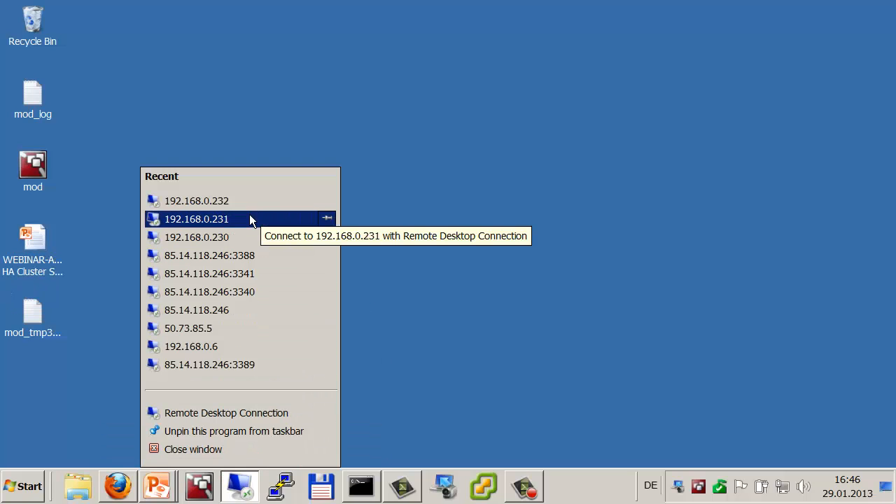
left_click(236, 242)
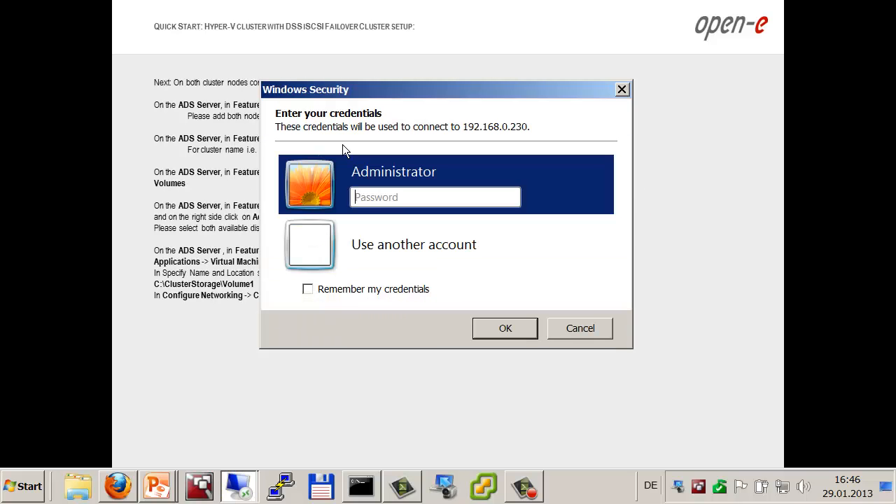
left_click(386, 234)
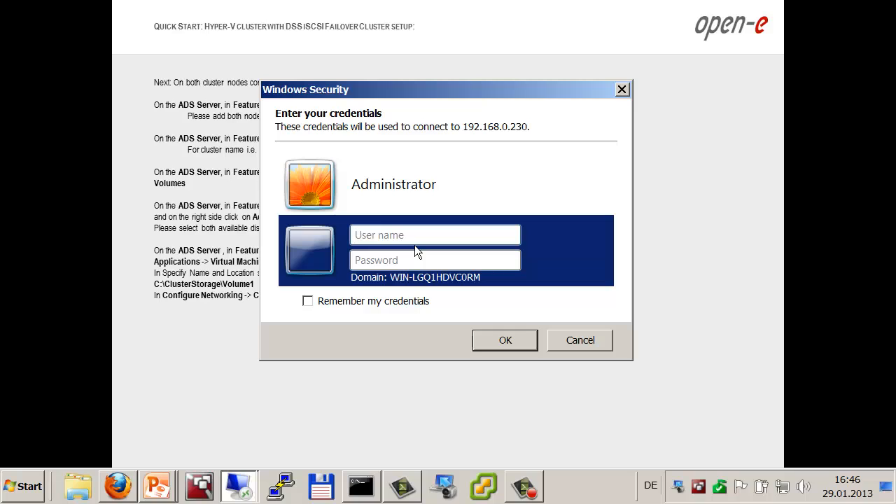
type("demo\\a")
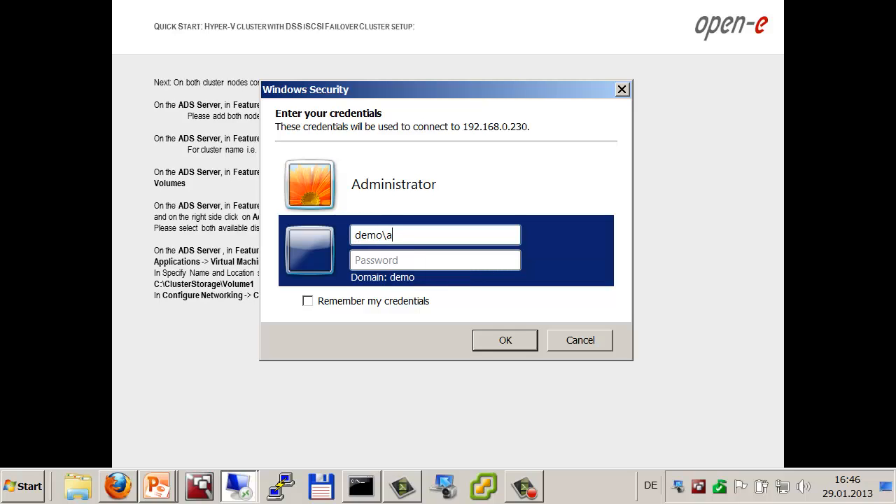
type("dministrator")
key("Tab")
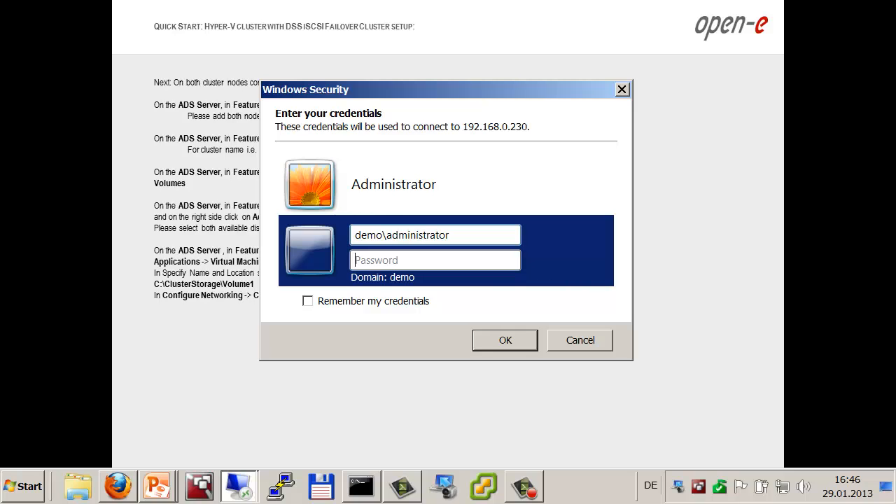
type("******")
key("Return")
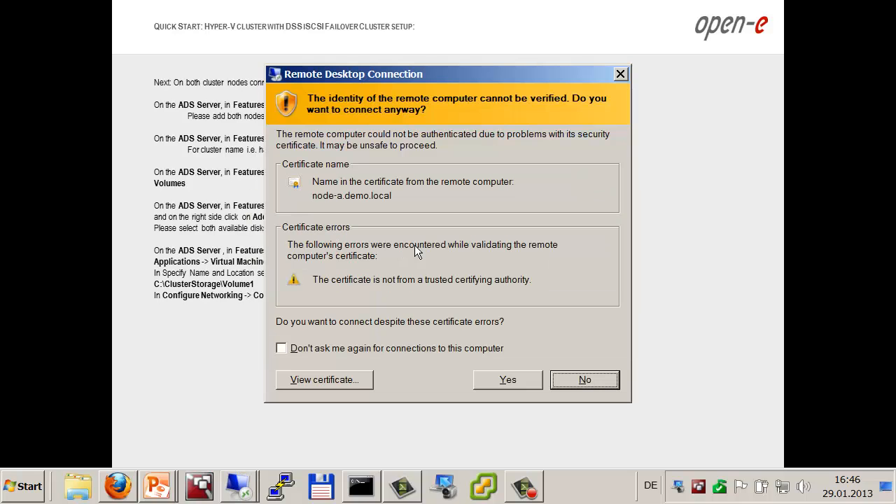
left_click(389, 348)
left_click(503, 378)
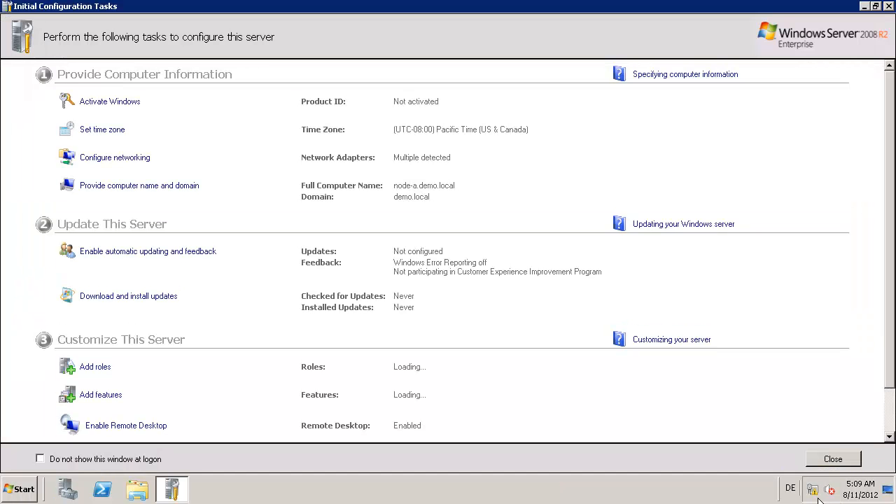
Step: Dismiss Initial Configuration Tasks and confirm node-a's domain demo.local in its system information
left_click(40, 459)
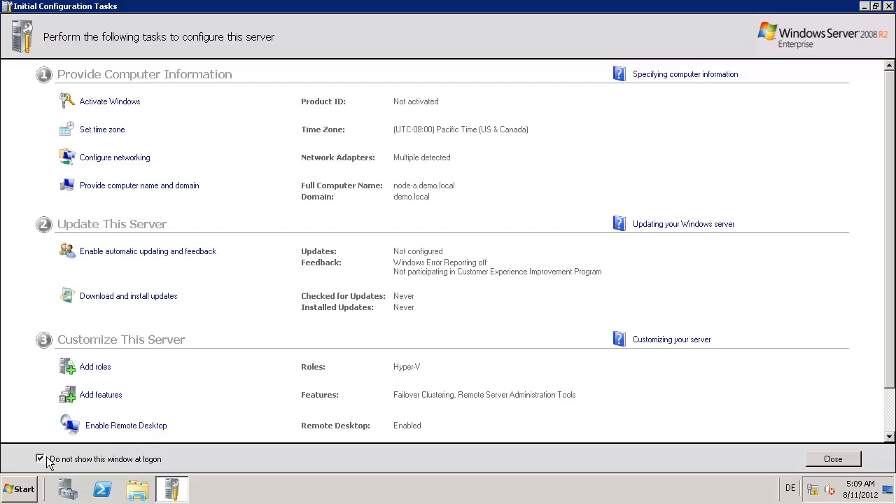
left_click(834, 459)
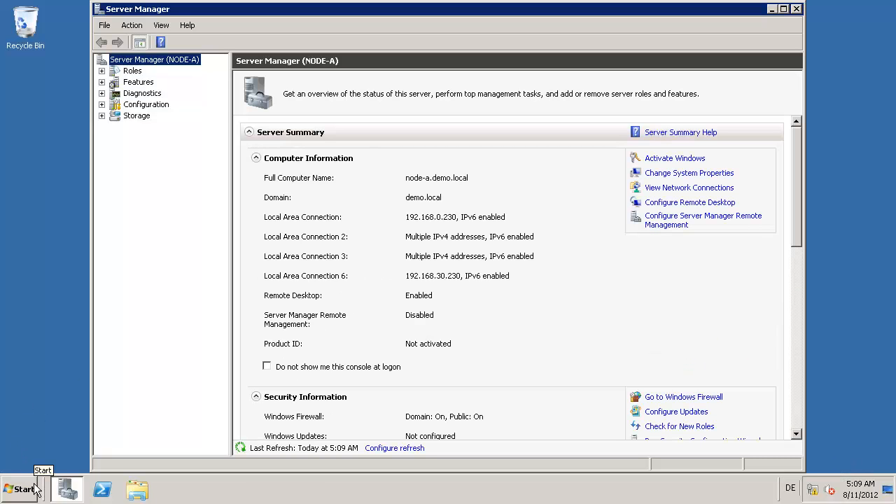
left_click(21, 489)
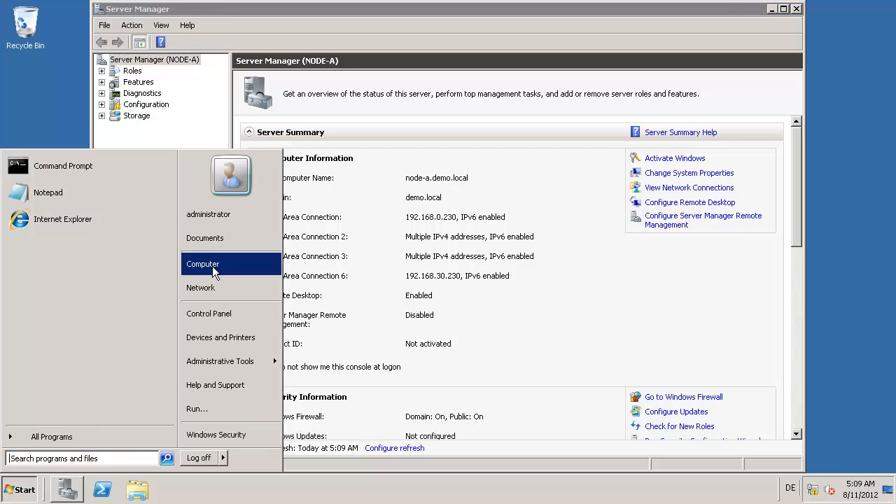
right_click(212, 266)
left_click(242, 363)
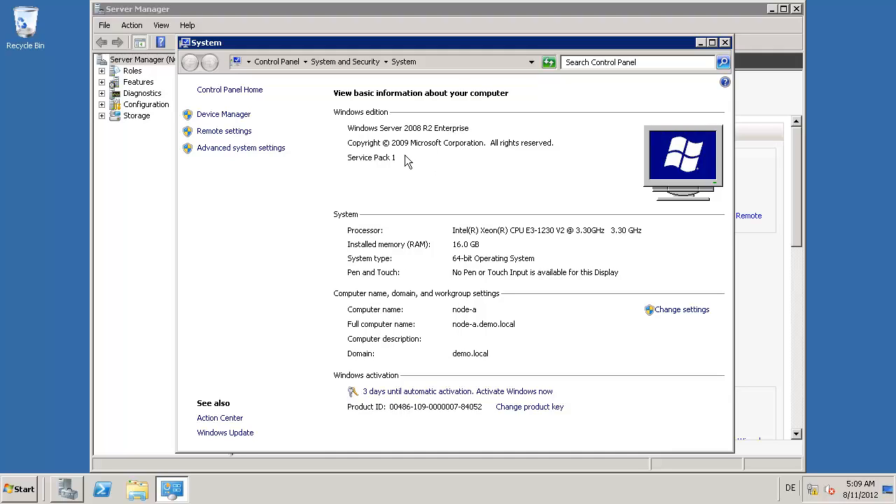
left_click(726, 43)
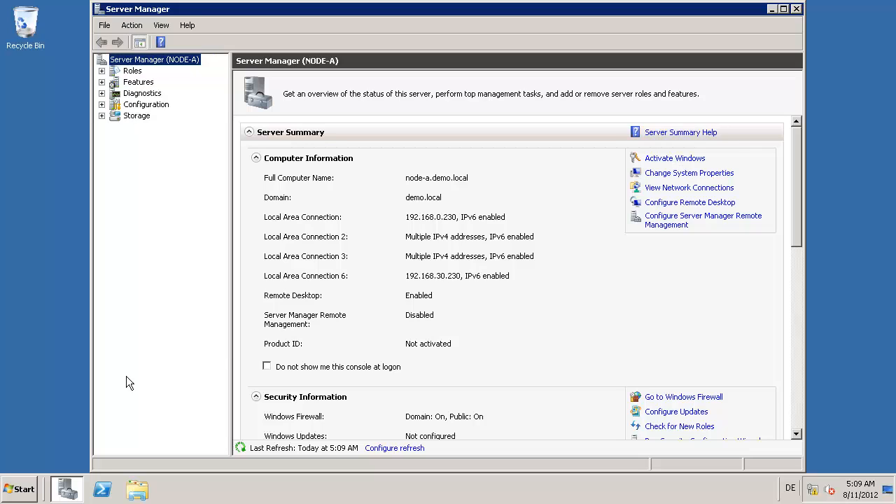
Step: Launch iSCSI Initiator on node-a, allowing the iSCSI service to start automatically
left_click(25, 489)
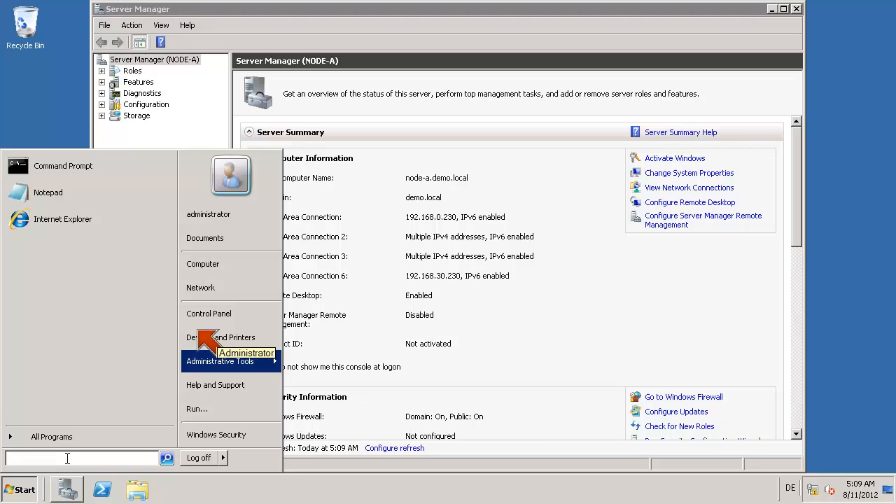
type("iscs")
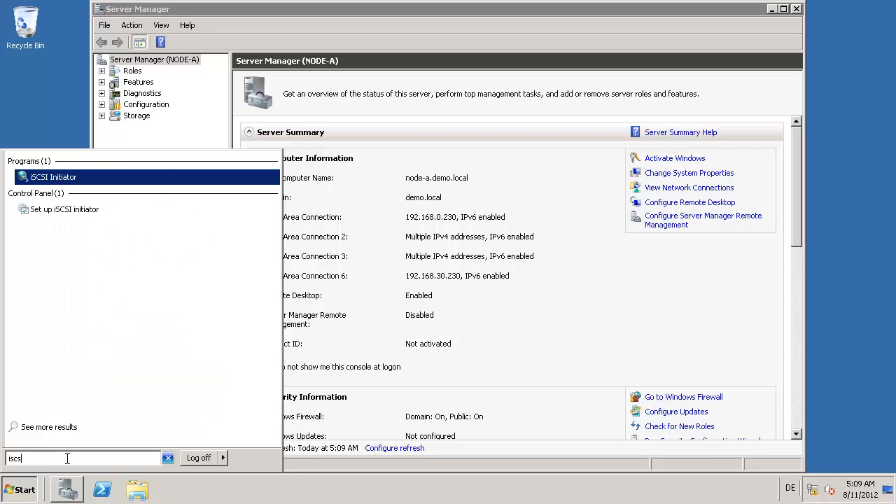
key("Return")
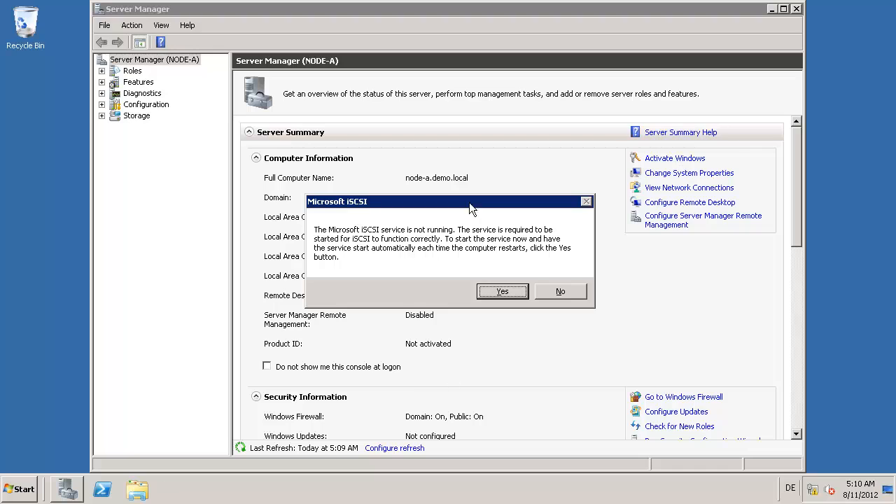
left_click(493, 291)
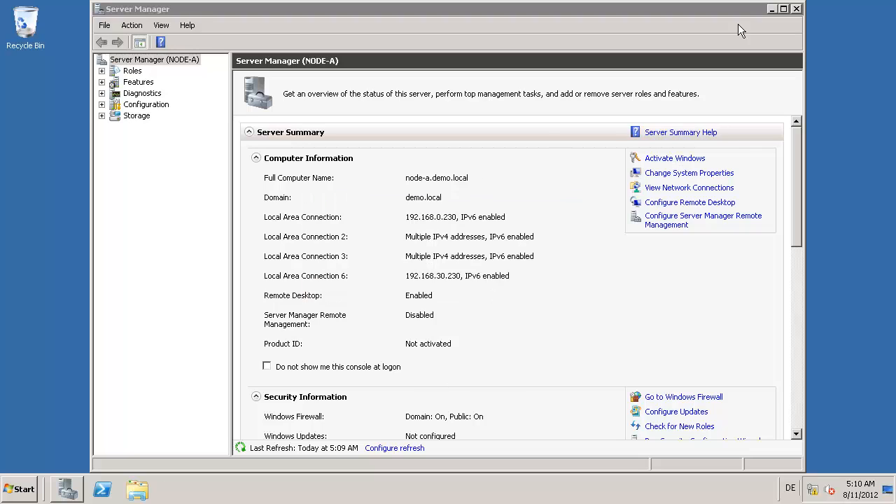
left_click(770, 8)
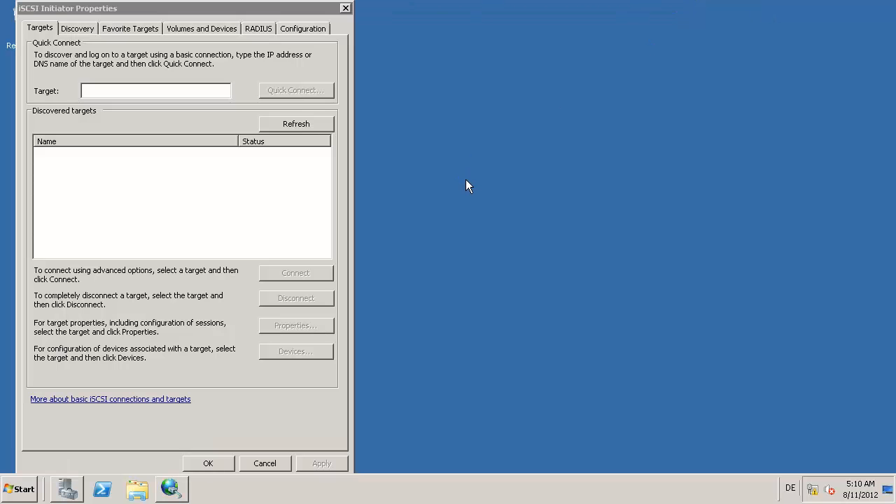
Step: Add target portals 192.168.21.100 and 192.168.22.100
left_click(78, 32)
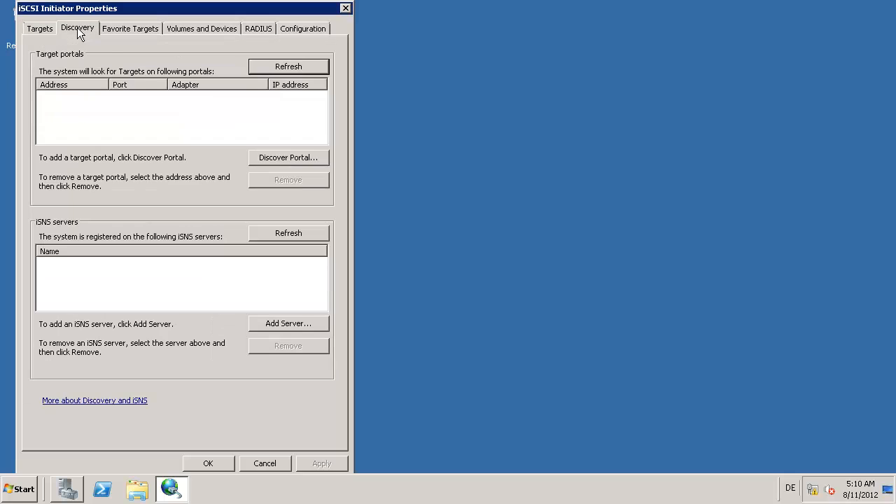
left_click(274, 155)
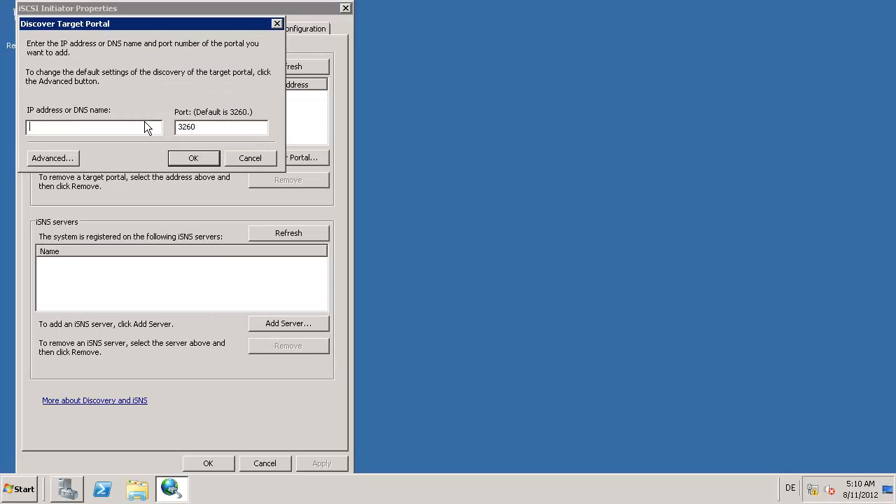
type("192.168.21.100")
key("Return")
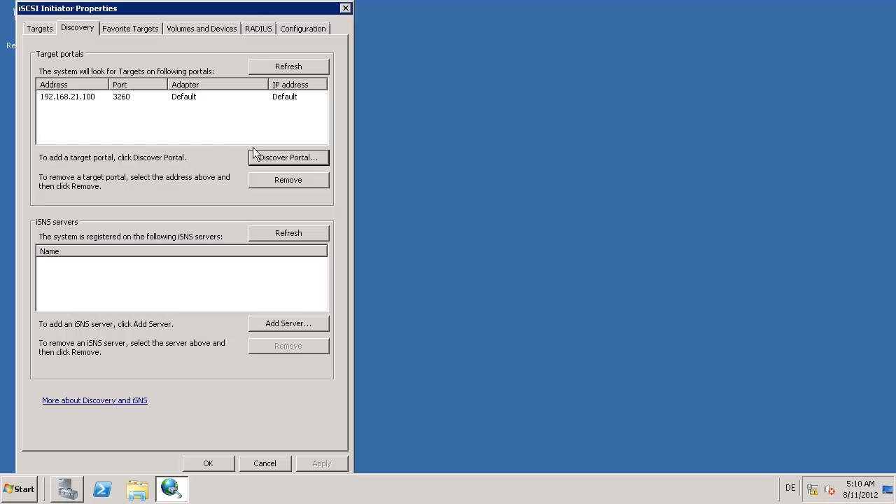
left_click(272, 161)
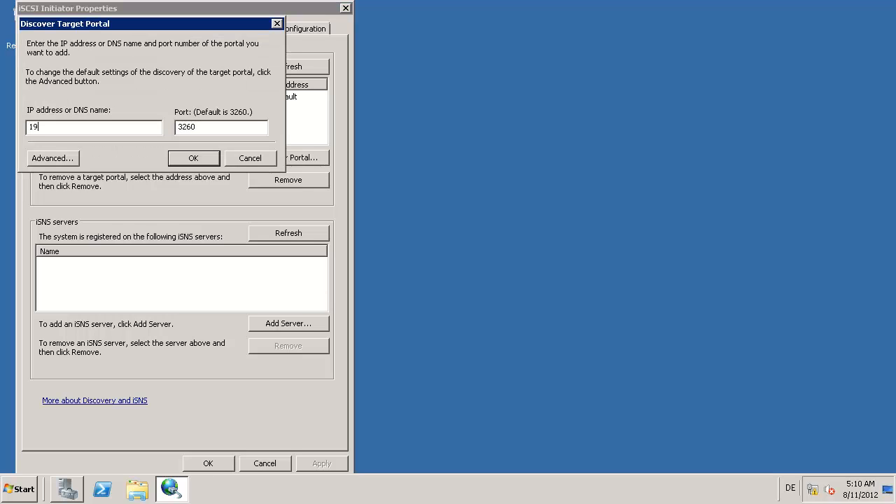
type("192.168.22.100")
key("Return")
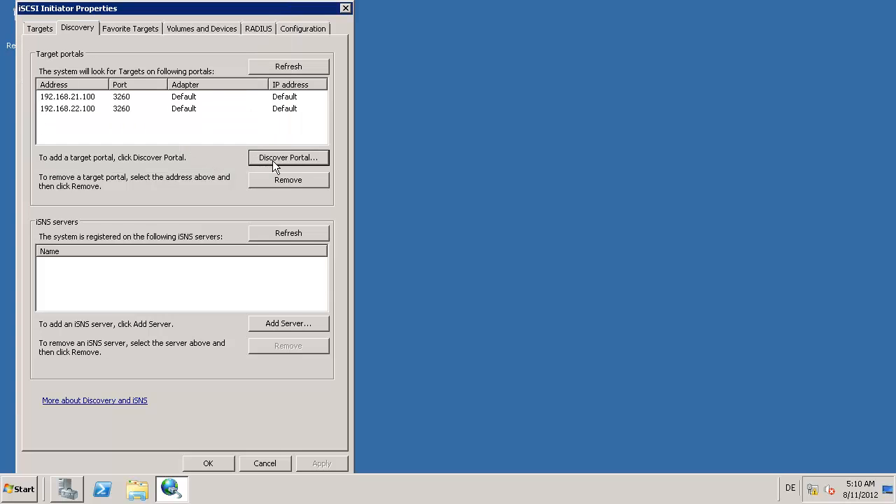
Step: Connect targets iqn.2013-01:target0, target1 and target2, then close the initiator properties
left_click(39, 30)
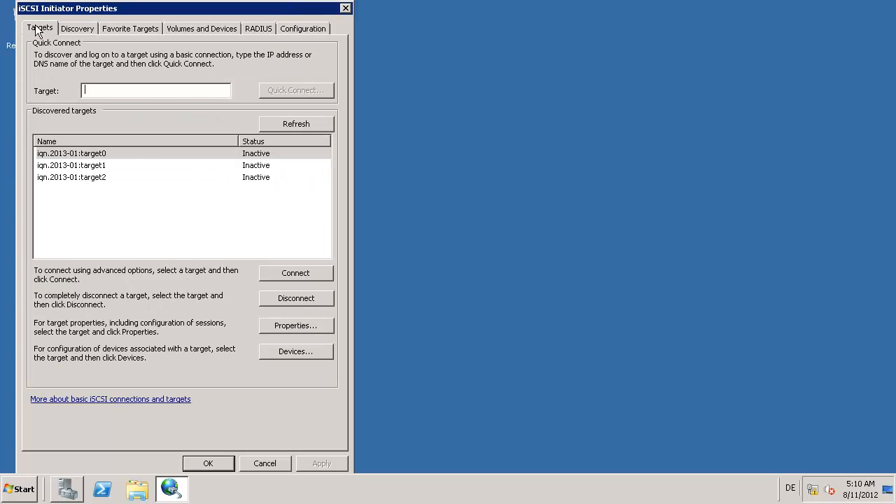
left_click(127, 153)
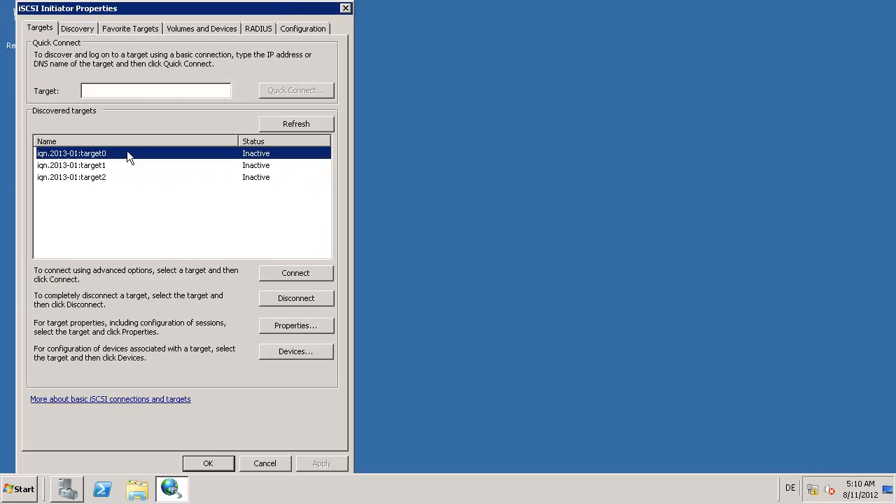
left_click(282, 275)
left_click(214, 141)
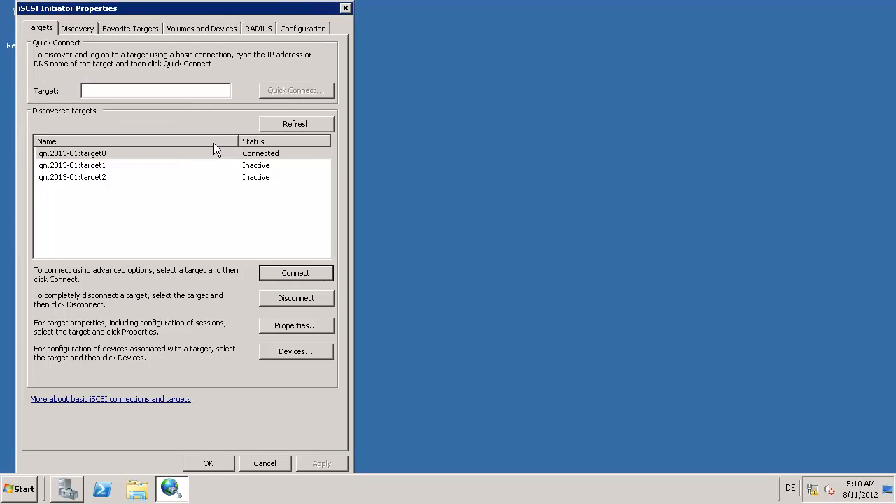
left_click(197, 165)
left_click(272, 276)
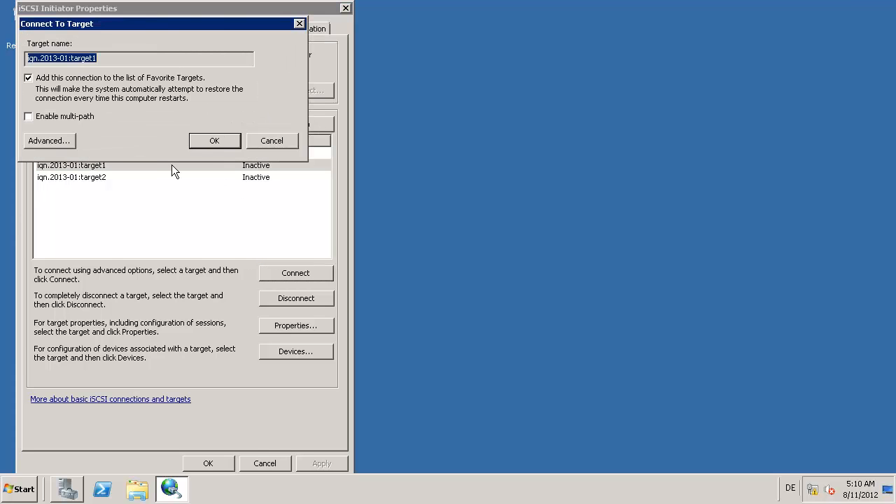
left_click(212, 143)
left_click(147, 178)
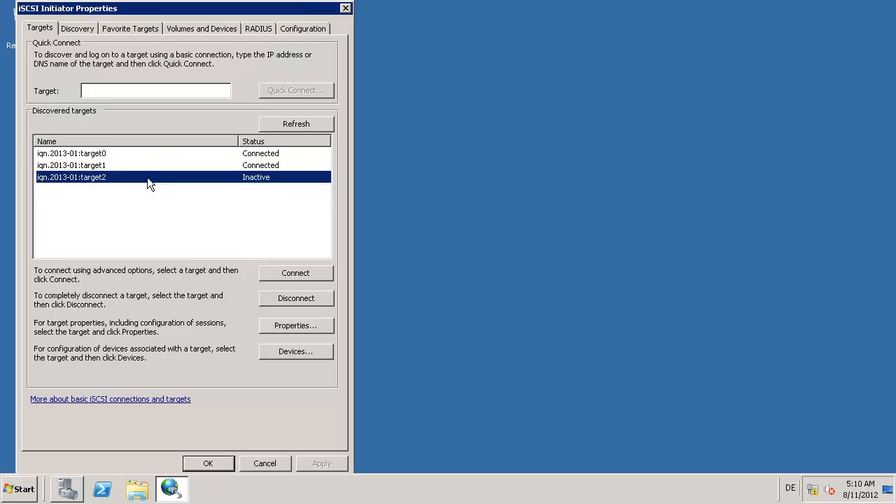
left_click(269, 279)
left_click(199, 144)
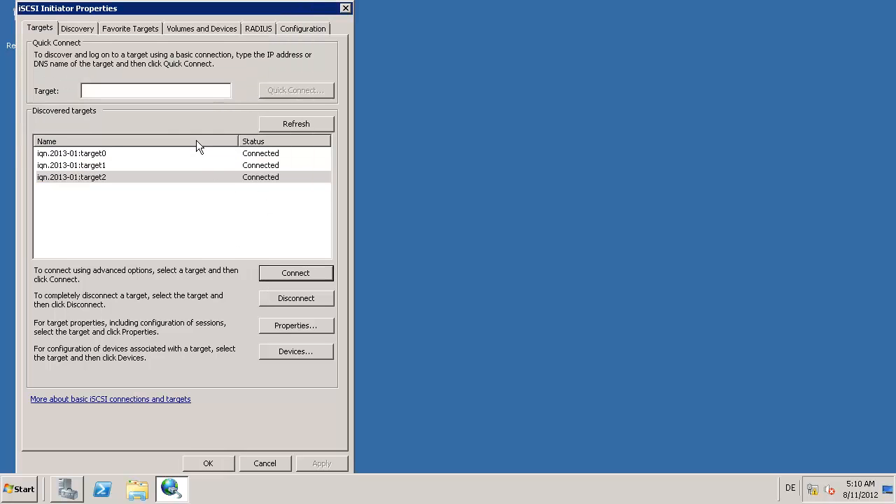
left_click(210, 463)
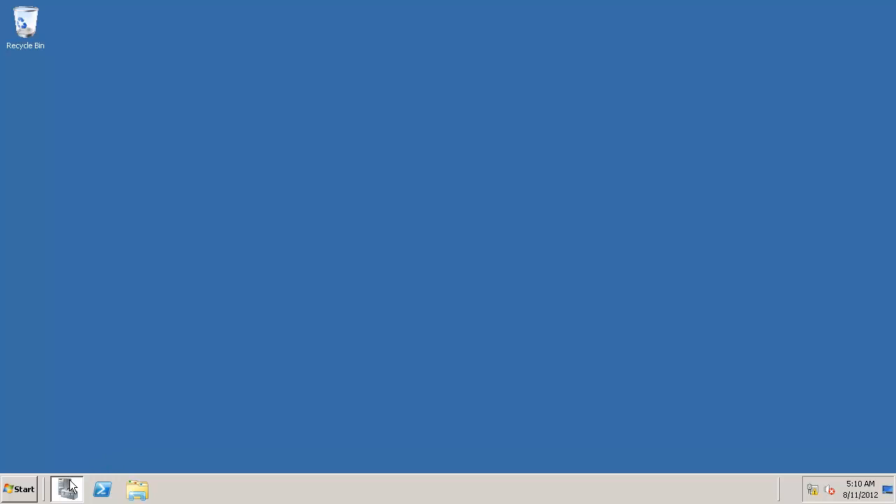
Step: Show Disk Management maximized in Server Manager, revealing offline disks 2, 3 and 4 (1, 100, 101 GB)
left_click(71, 488)
left_click(102, 116)
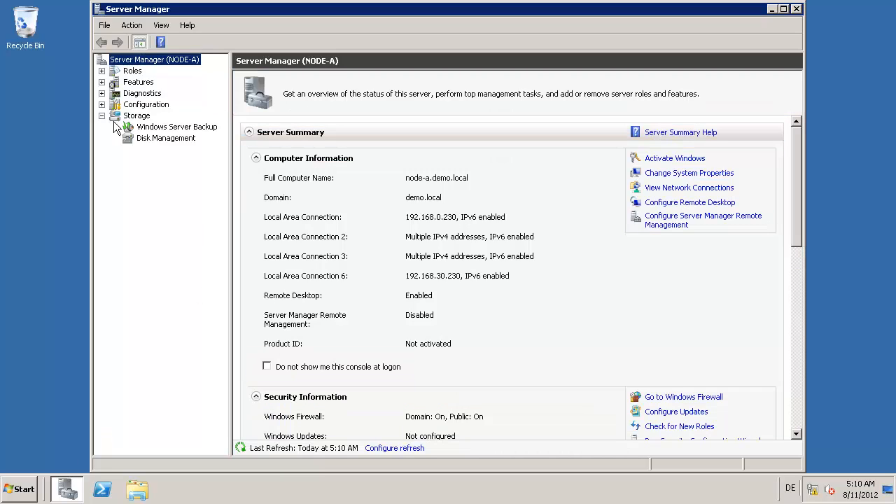
left_click(147, 137)
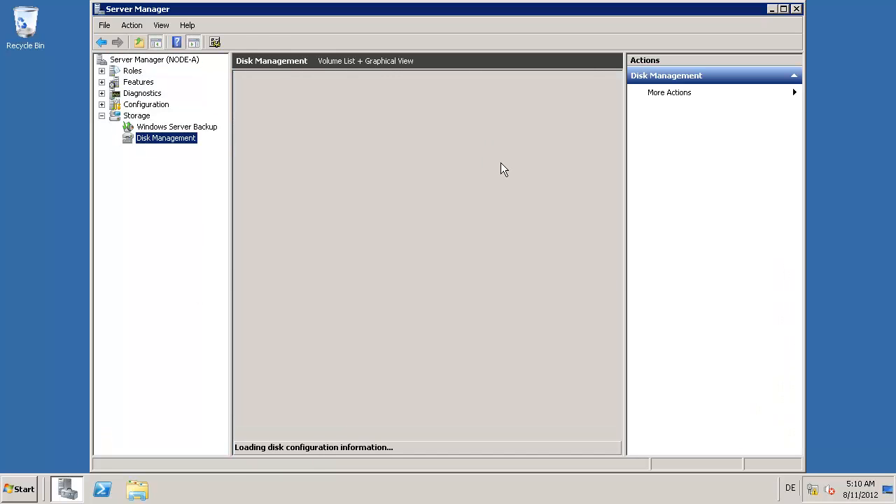
left_click(783, 9)
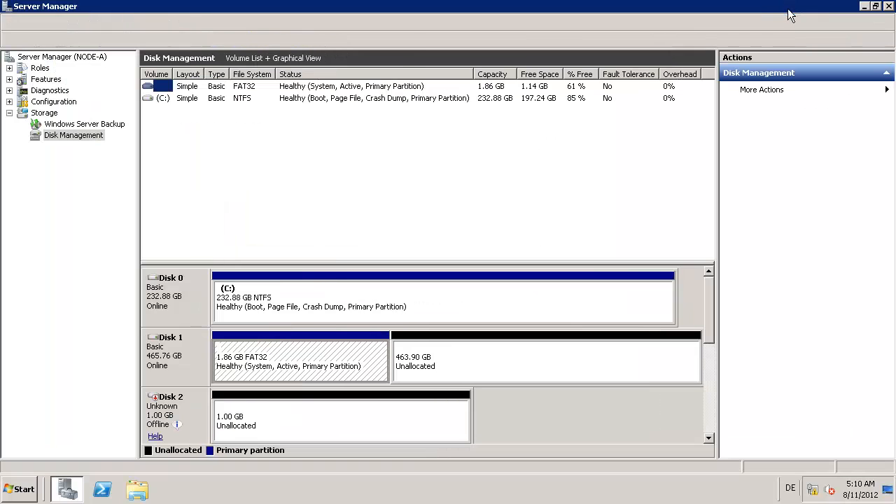
left_click_drag(327, 260, 353, 127)
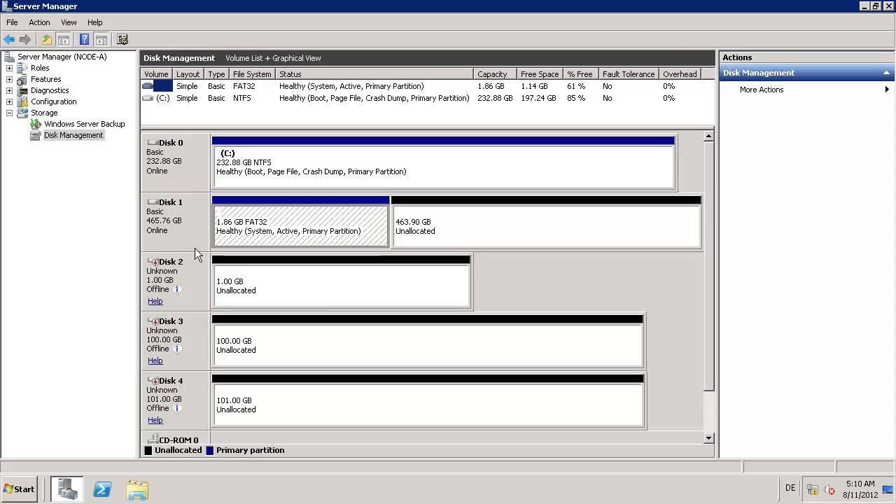
left_click(178, 282)
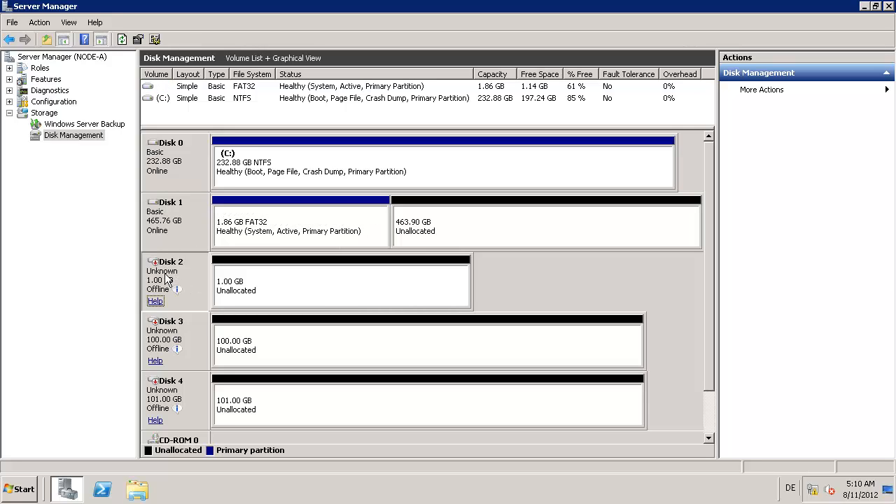
Step: Bring Disk 2 online and initialize it
right_click(177, 280)
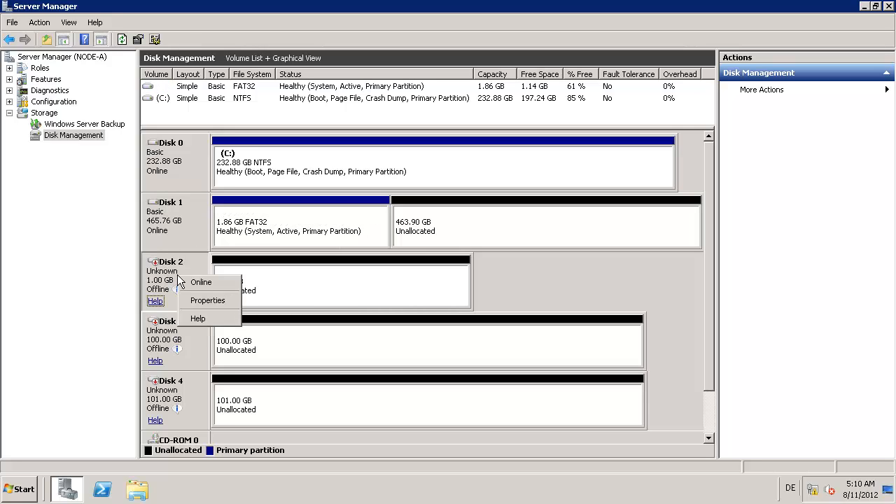
left_click(194, 281)
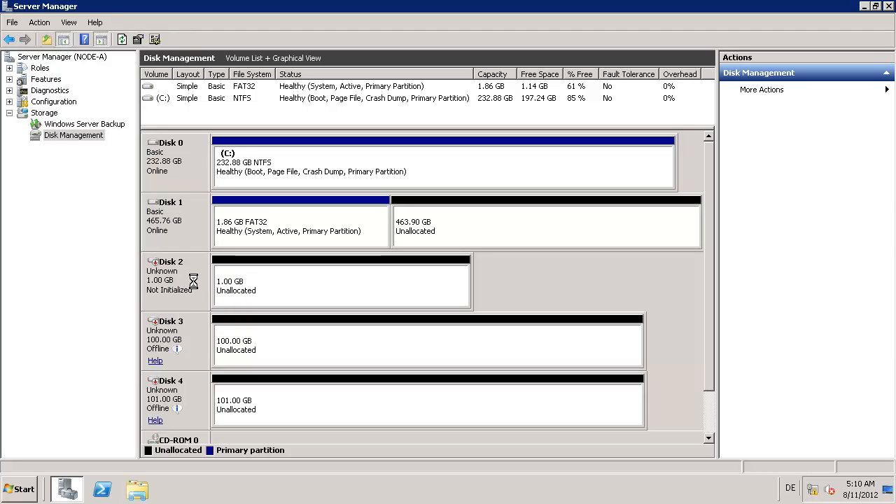
right_click(182, 281)
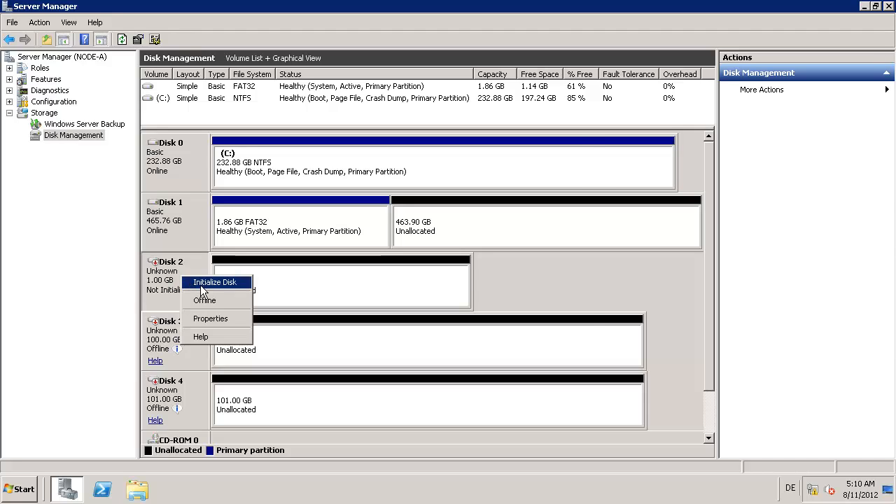
left_click(203, 283)
left_click(493, 324)
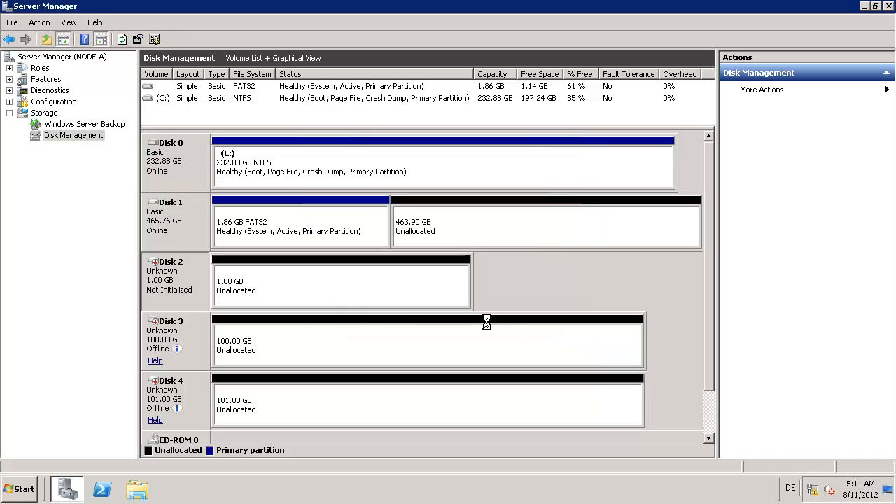
Step: Create a 1021 MB quick-formatted NTFS simple volume on Disk 2 with drive letter E
left_click(275, 290)
right_click(275, 290)
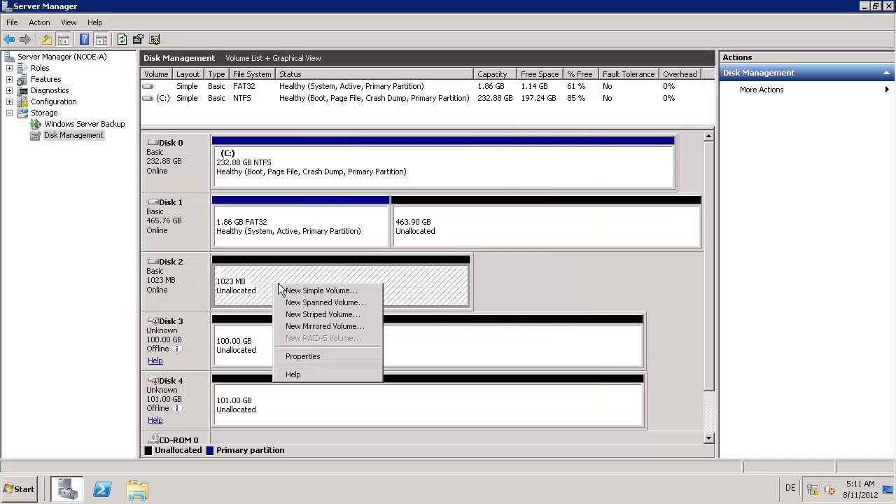
left_click(301, 291)
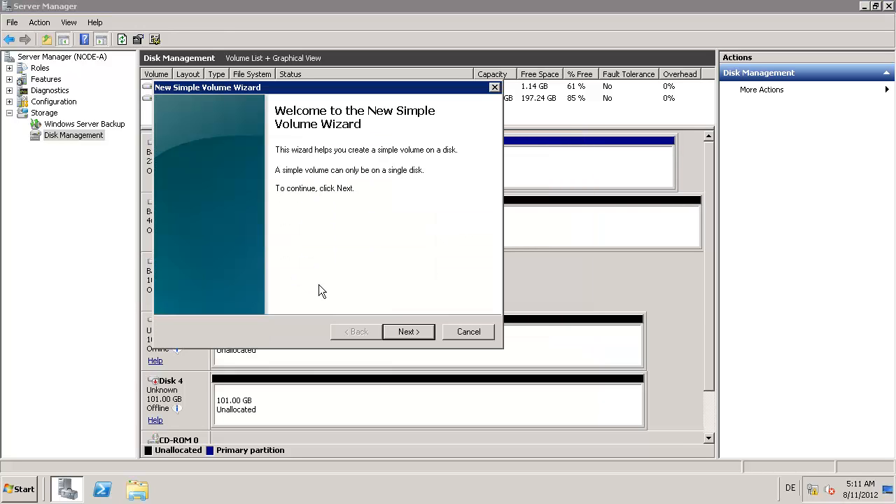
left_click(410, 329)
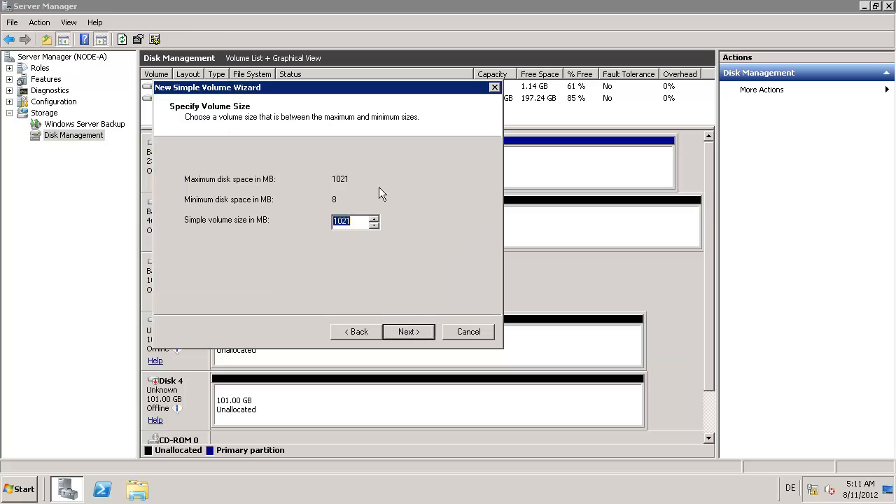
left_click(407, 333)
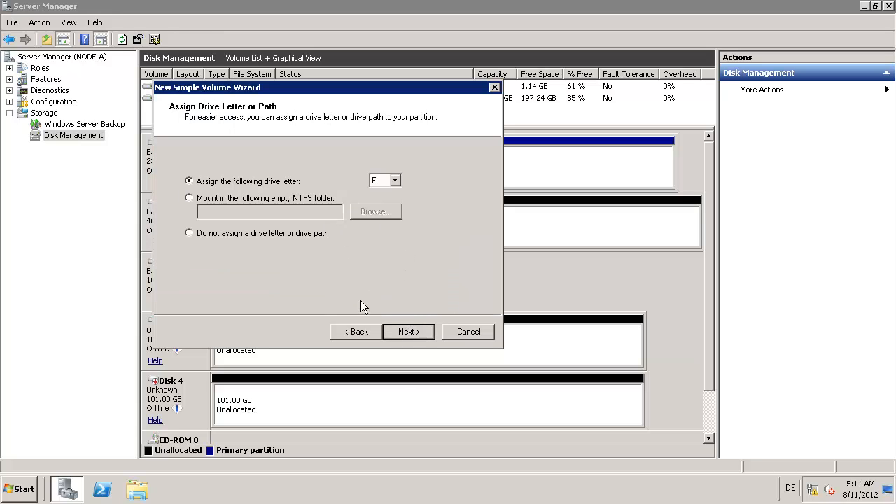
left_click(406, 333)
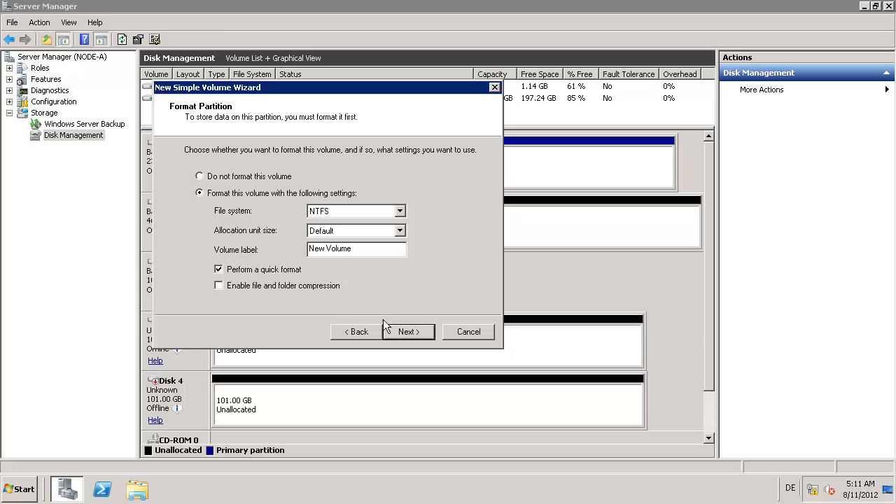
left_click(404, 333)
left_click(404, 333)
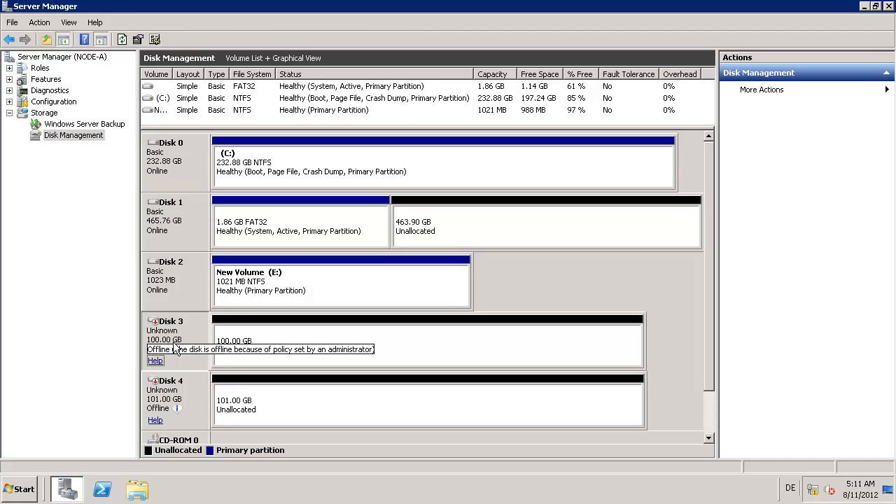
Step: Bring Disk 3 online and initialize it with MBR
right_click(180, 339)
left_click(200, 350)
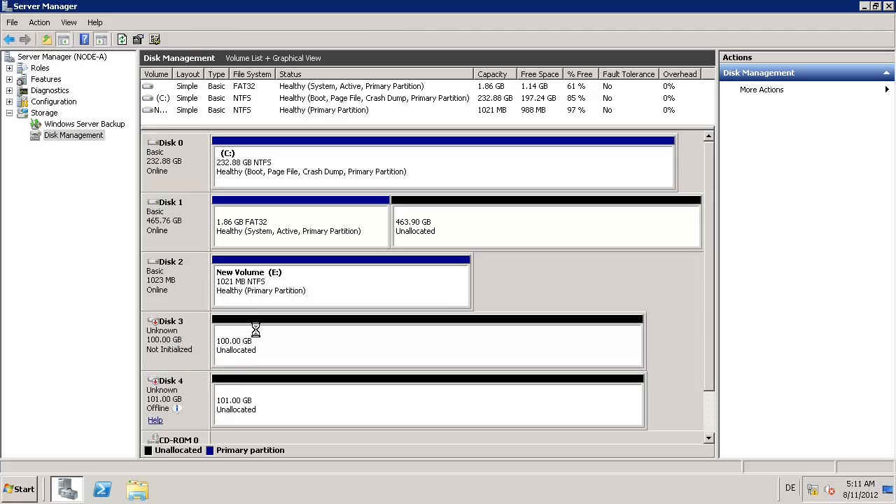
right_click(181, 328)
left_click(213, 333)
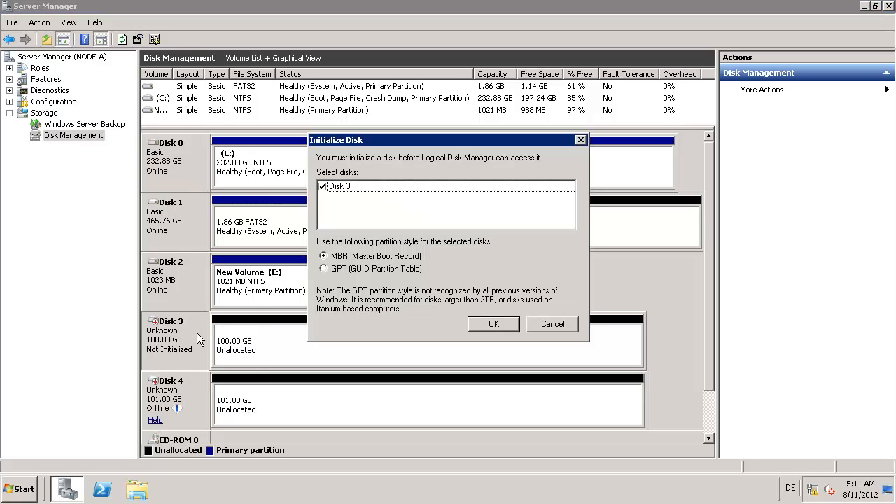
left_click(490, 325)
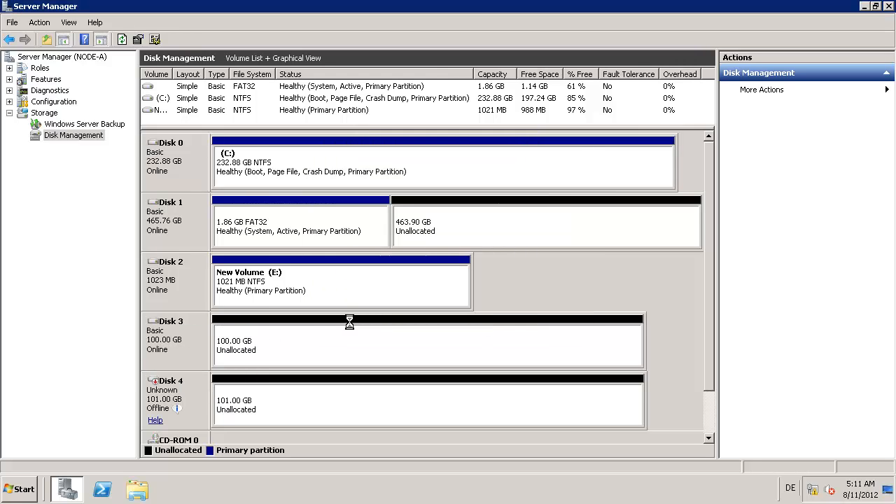
Step: Create a full-size 102397 MB NTFS simple volume on Disk 3 as drive F
left_click(262, 338)
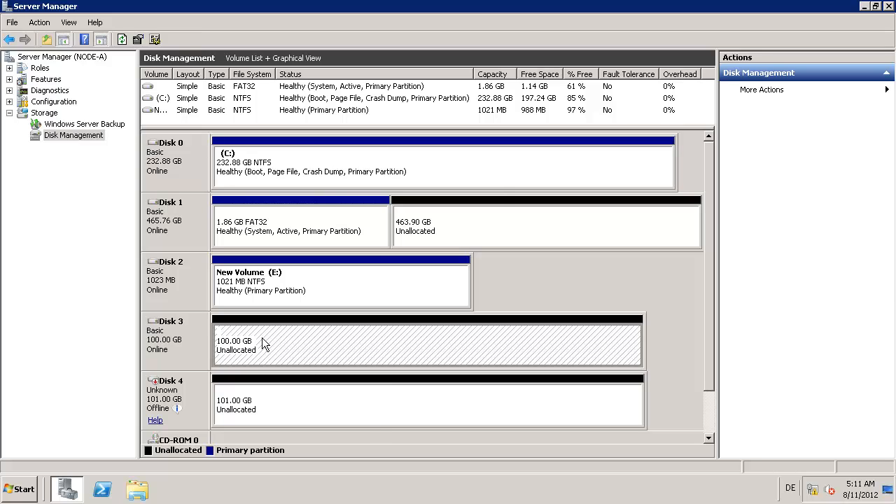
right_click(262, 338)
left_click(283, 344)
left_click(392, 334)
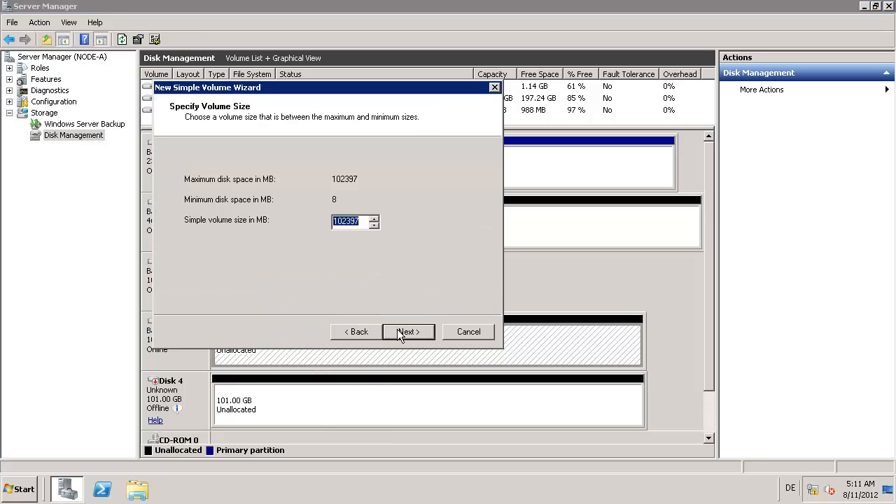
left_click(397, 333)
left_click(399, 334)
left_click(400, 335)
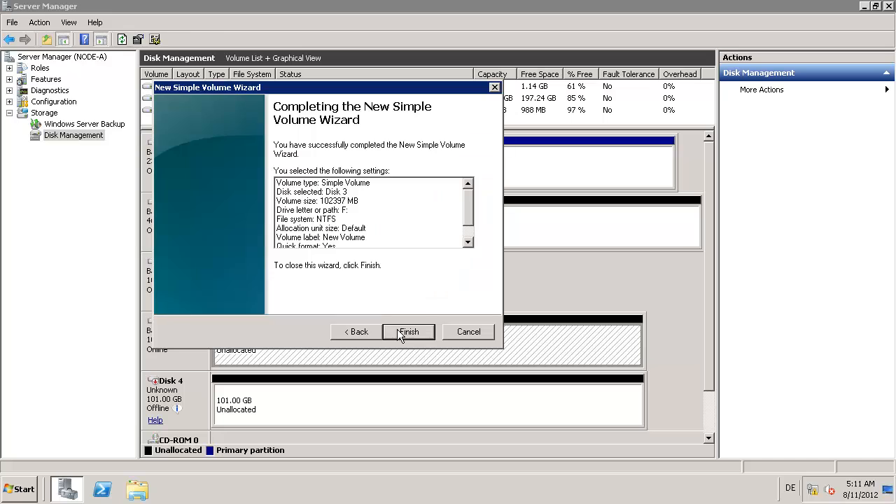
left_click(396, 333)
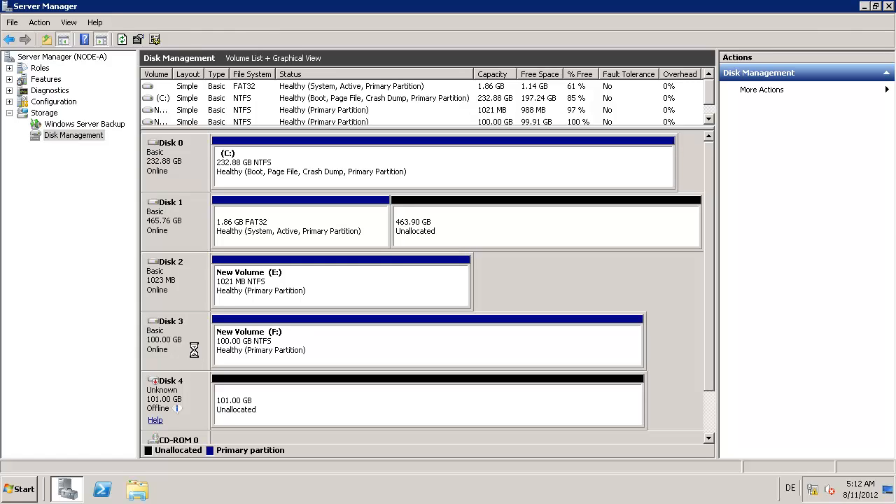
Step: Bring Disk 4 online and initialize it
right_click(174, 411)
left_click(197, 413)
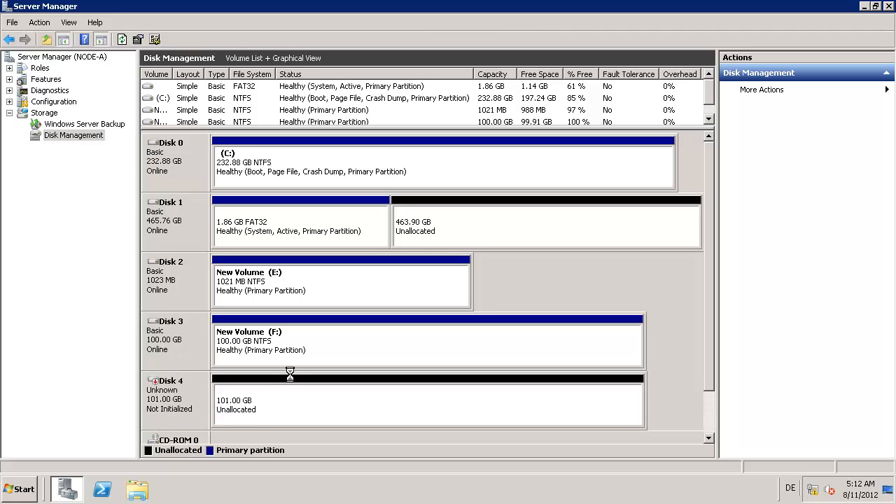
right_click(179, 396)
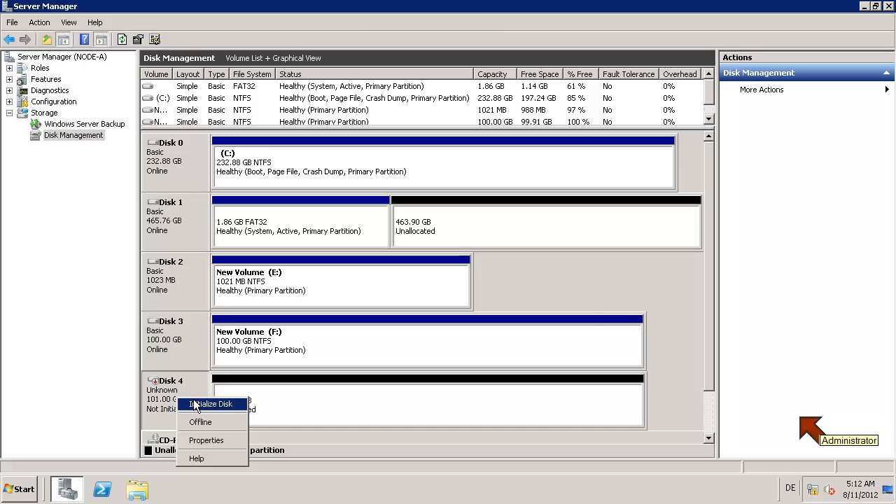
left_click(199, 404)
left_click(491, 320)
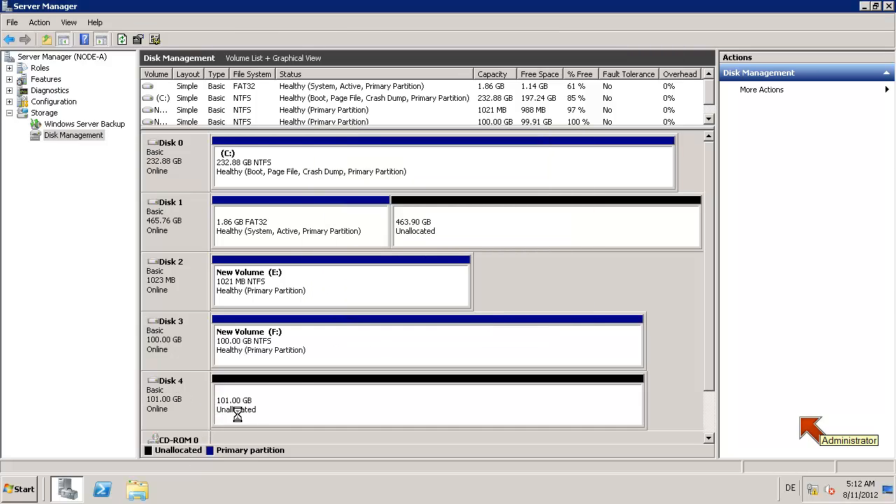
Step: Create a full-size 103421 MB NTFS simple volume on Disk 4 as drive G
right_click(266, 402)
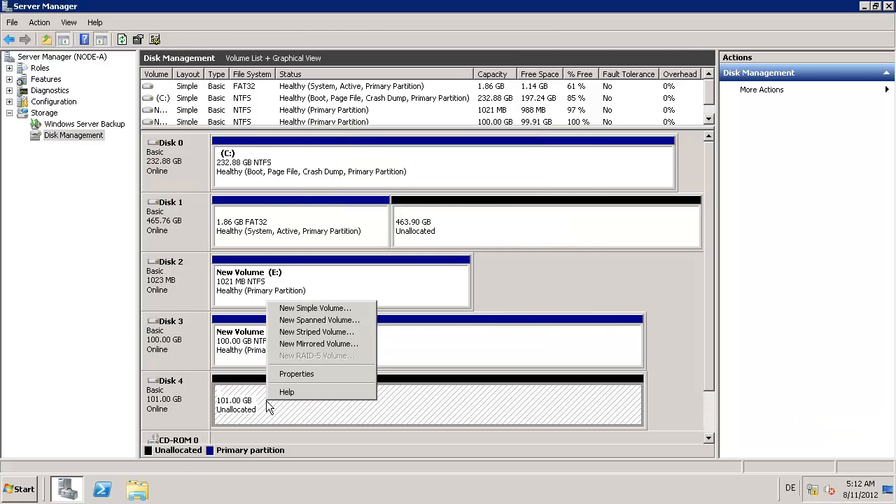
left_click(302, 308)
left_click(408, 332)
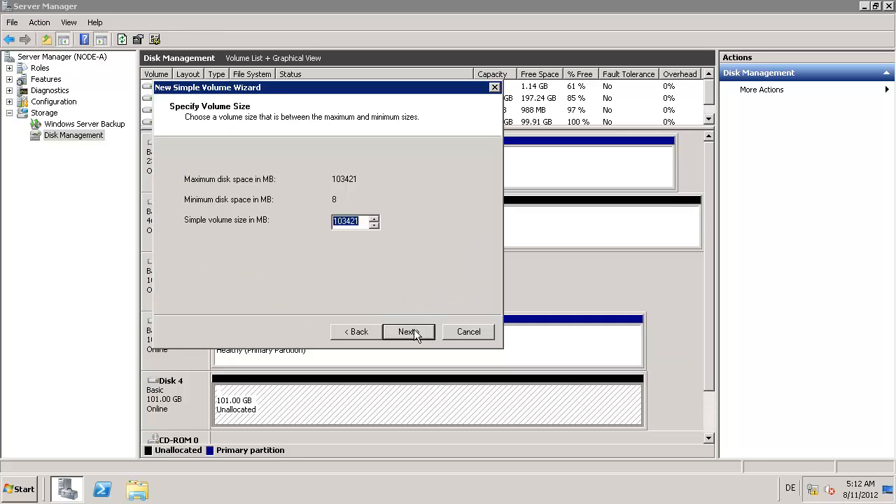
left_click(409, 332)
left_click(409, 332)
left_click(409, 332)
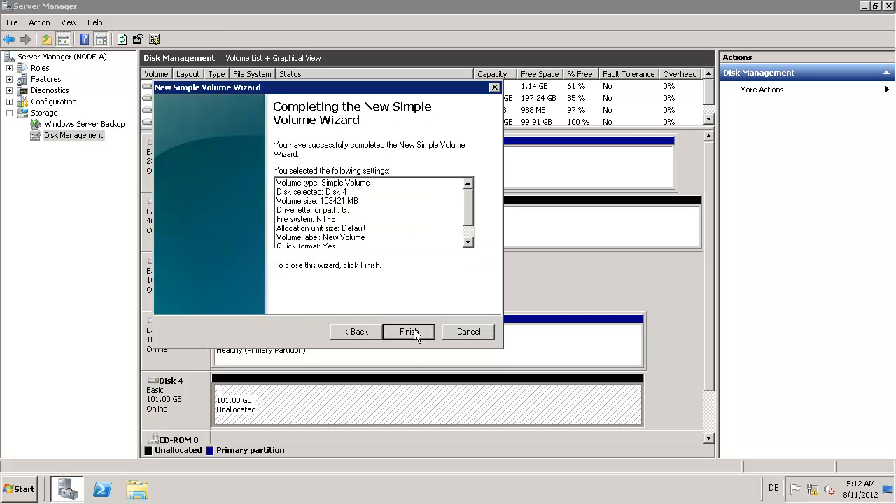
left_click(409, 332)
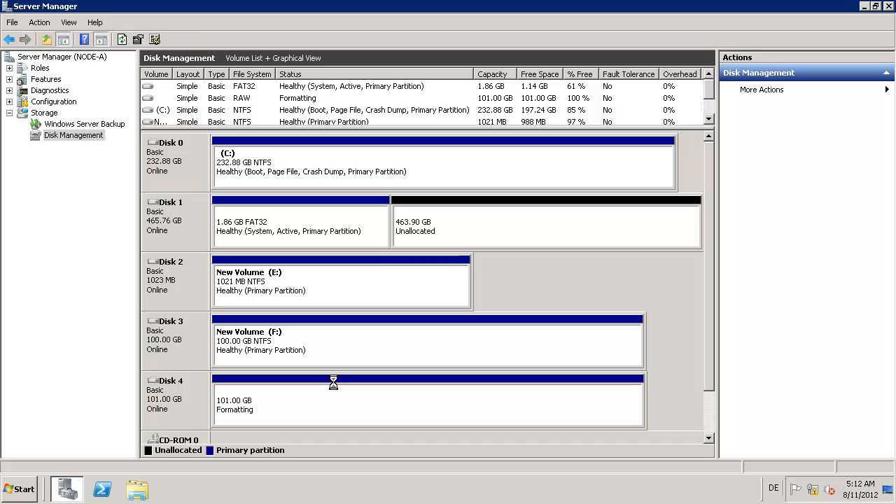
Step: Minimize the node-a remote session and return to the local desktop
mouse_move(564, 4)
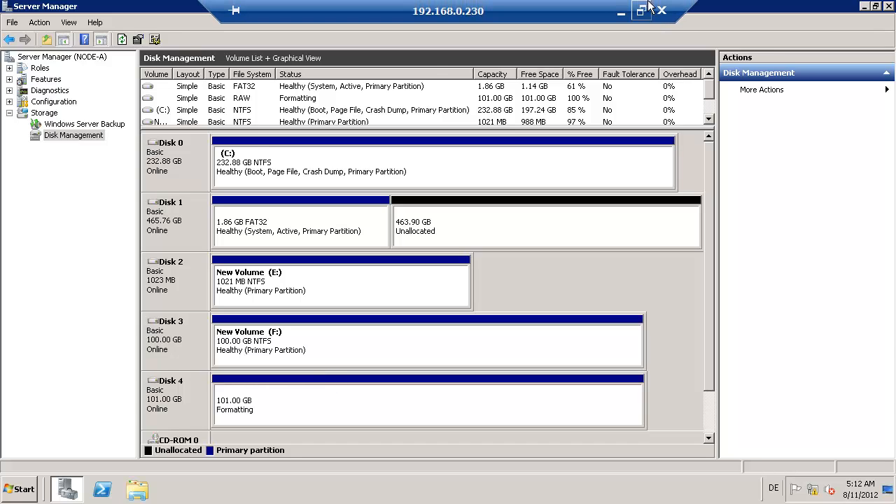
left_click(625, 10)
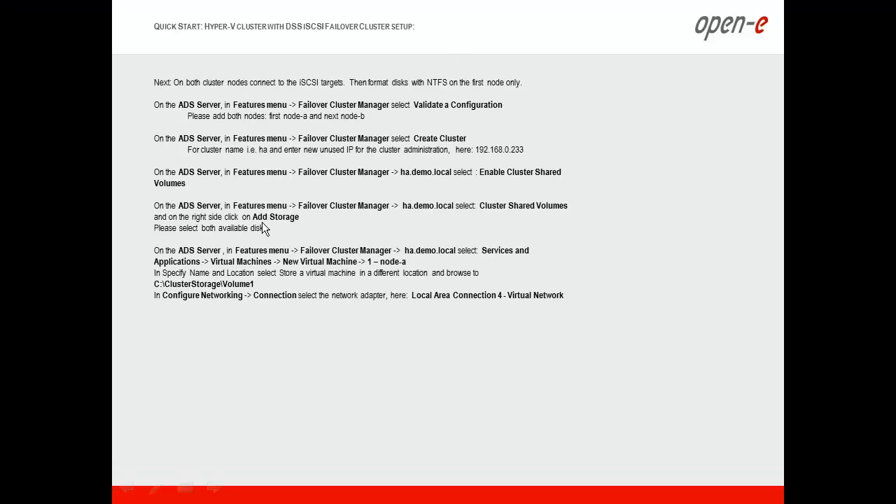
key("alt+Tab")
key("Tab")
key("super+d")
Step: Connect by Remote Desktop to 192.168.0.231 as the domain administrator, accepting the certificate warning
right_click(233, 492)
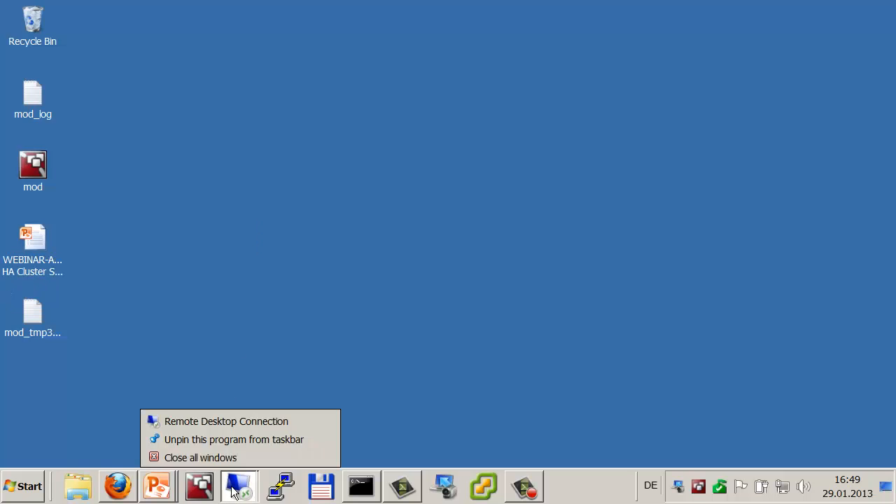
left_click(292, 236)
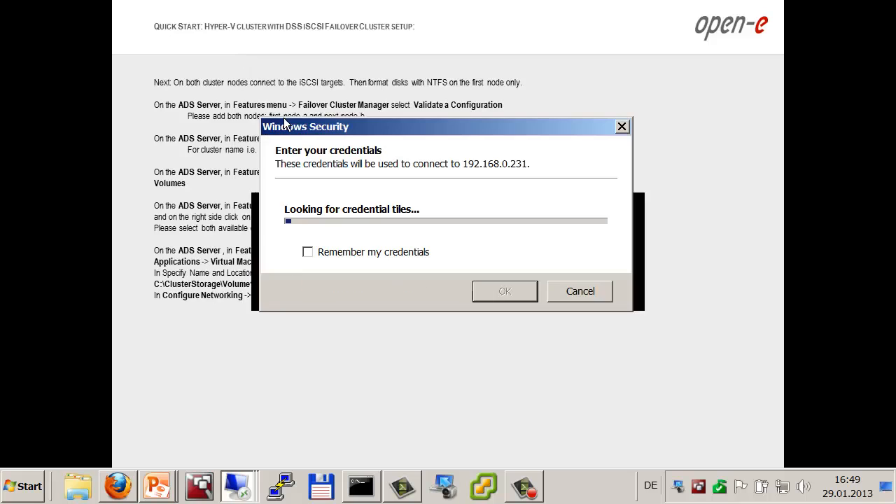
left_click(367, 238)
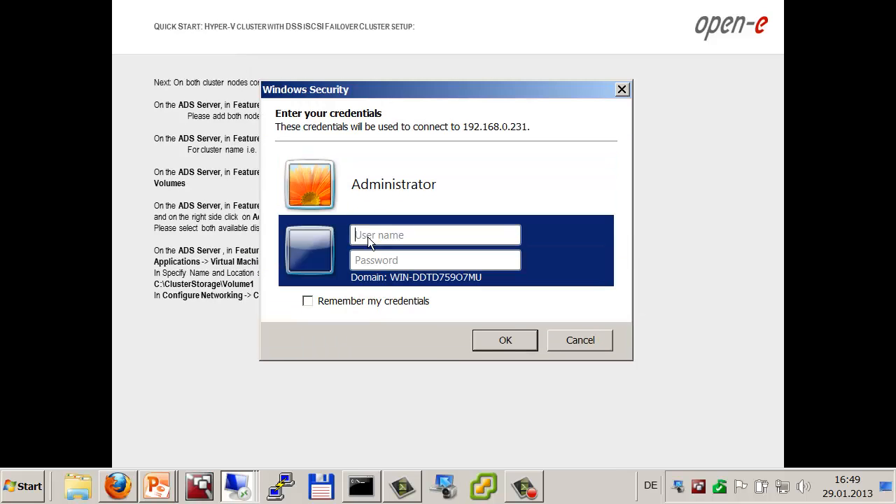
type("demo\\admi")
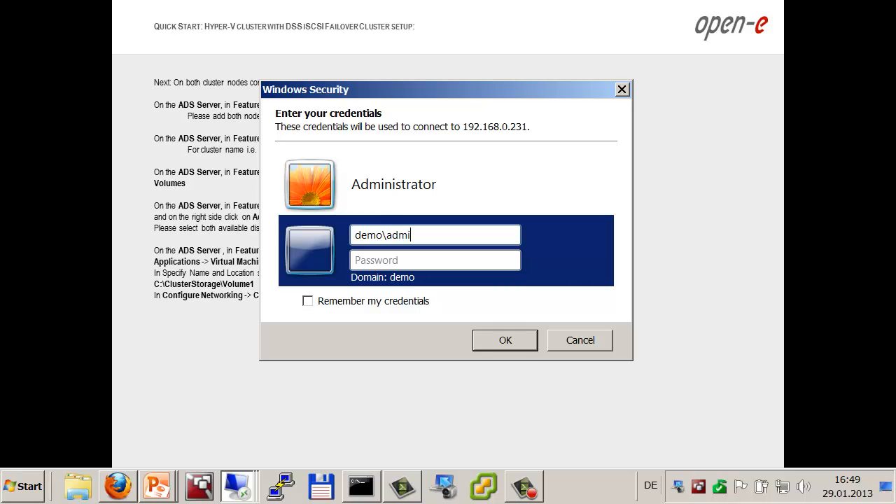
type("nistrator")
key("Tab")
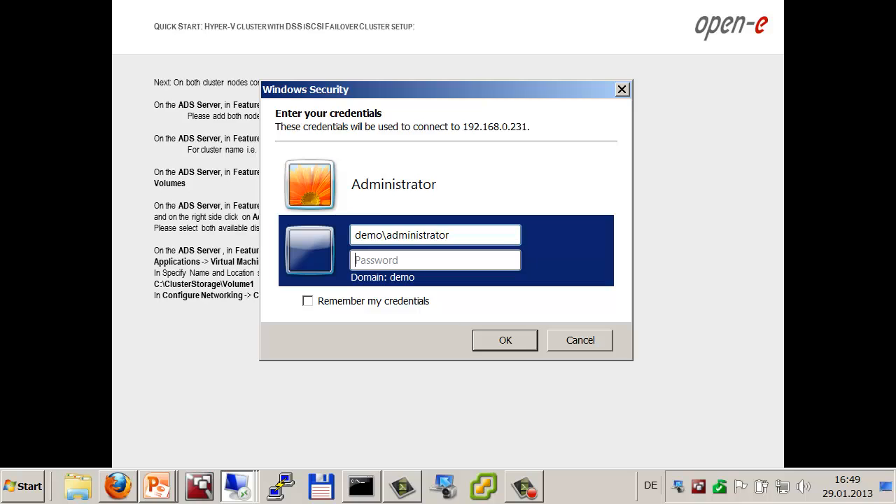
type("•••••••••")
key("Return")
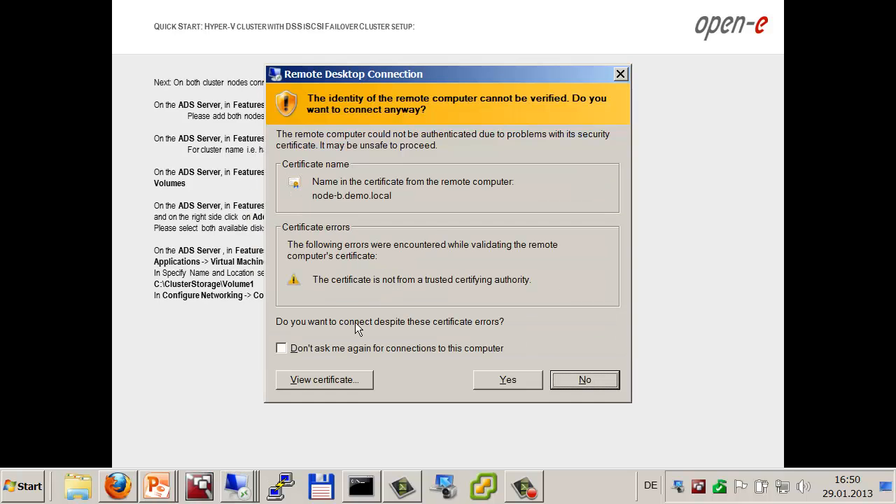
left_click(281, 348)
left_click(508, 379)
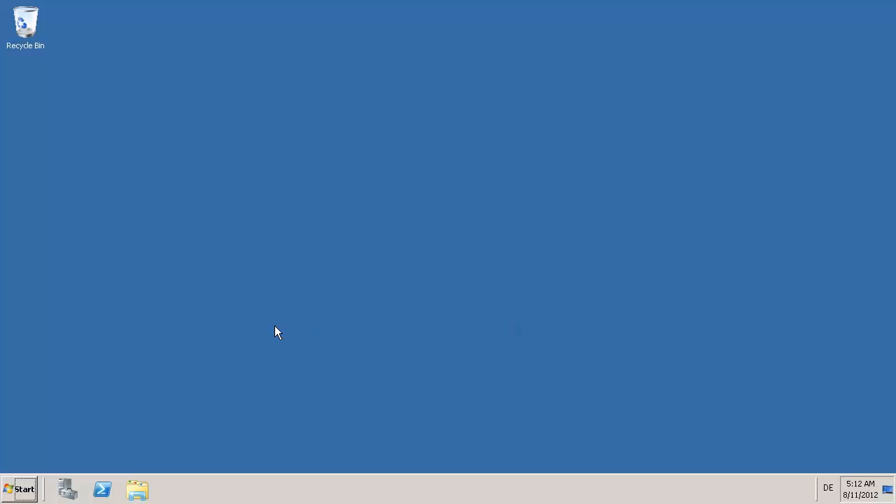
Step: Launch the iSCSI Initiator and set its service to start automatically
left_click(24, 488)
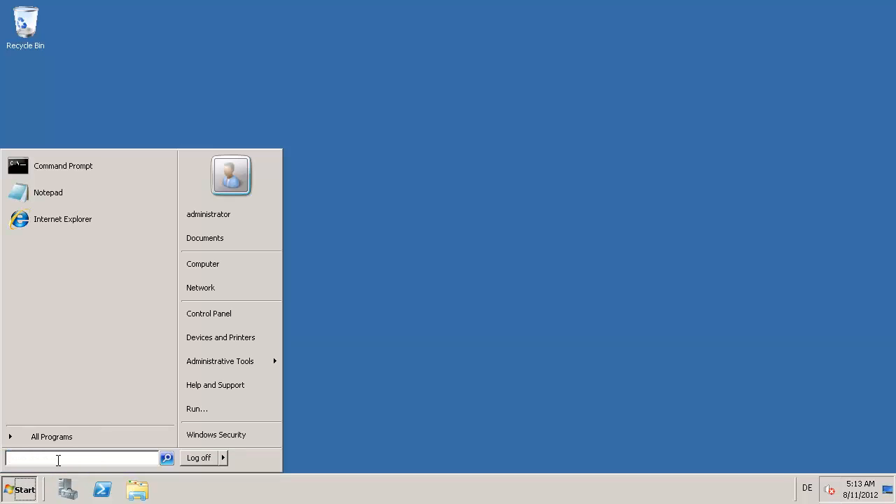
type("iscs")
key("Return")
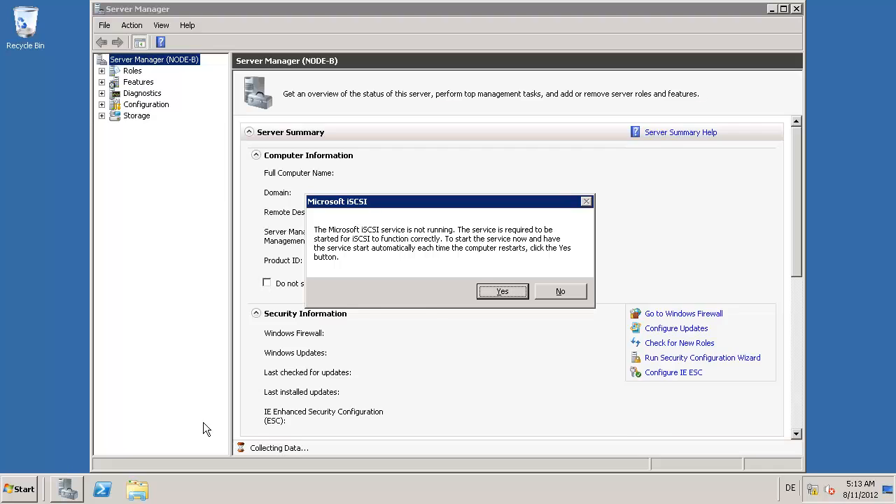
left_click(502, 291)
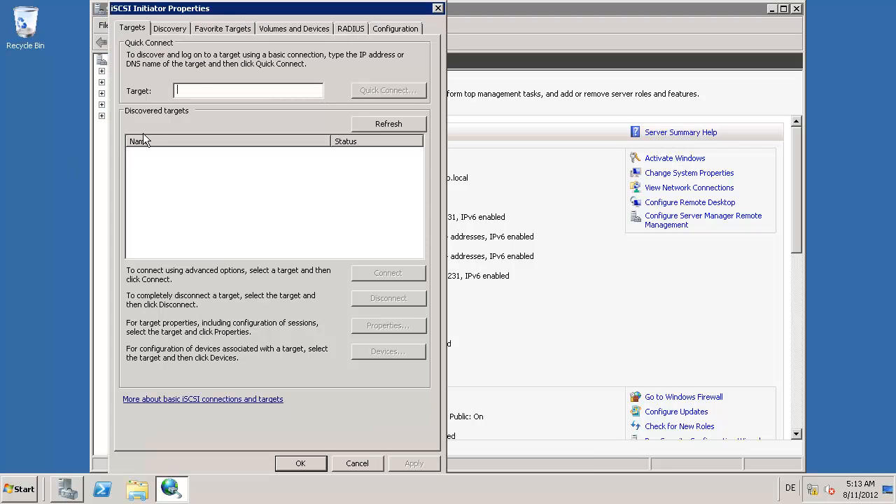
Step: Discover target portals 192.168.21.100 and 192.168.22.100
left_click(172, 31)
left_click(355, 157)
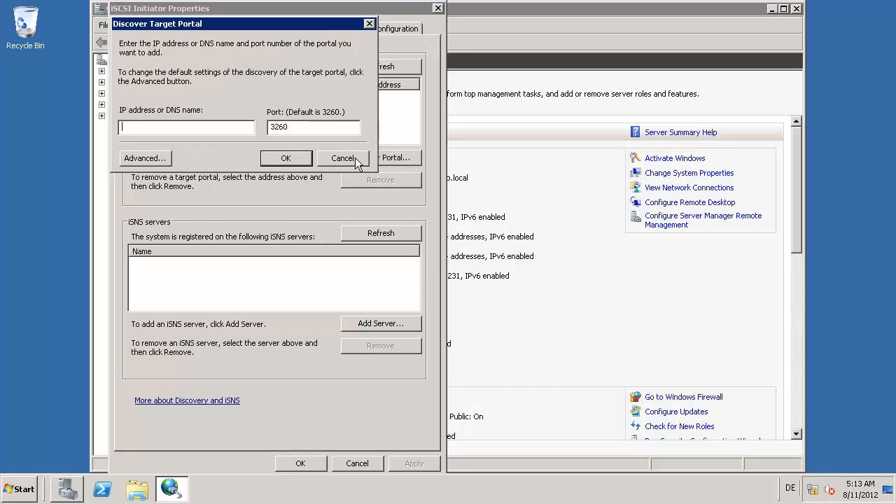
type("192.168.21.100")
key("Return")
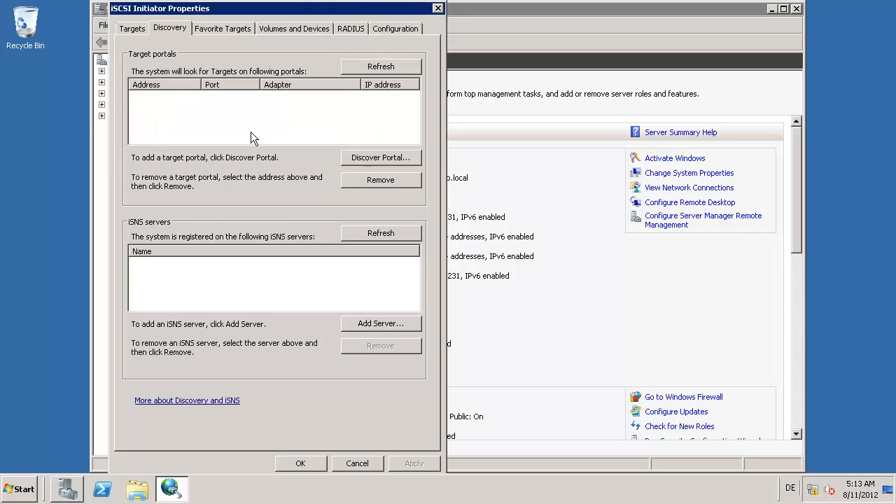
left_click(359, 161)
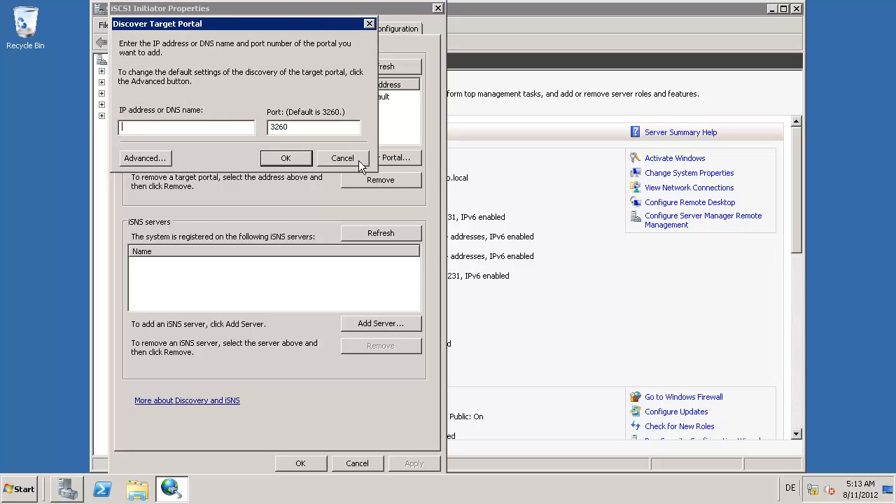
type("192.168.22.100")
key("Return")
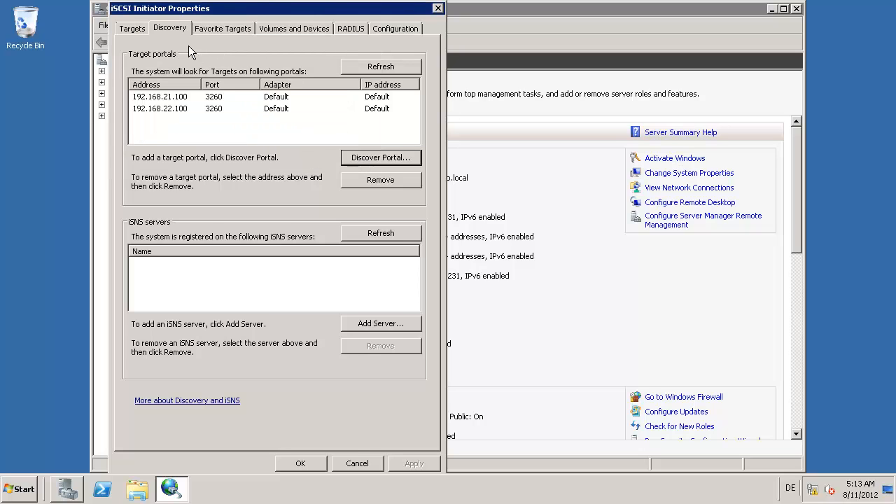
Step: Connect to iSCSI targets target0, target1 and target2
left_click(131, 29)
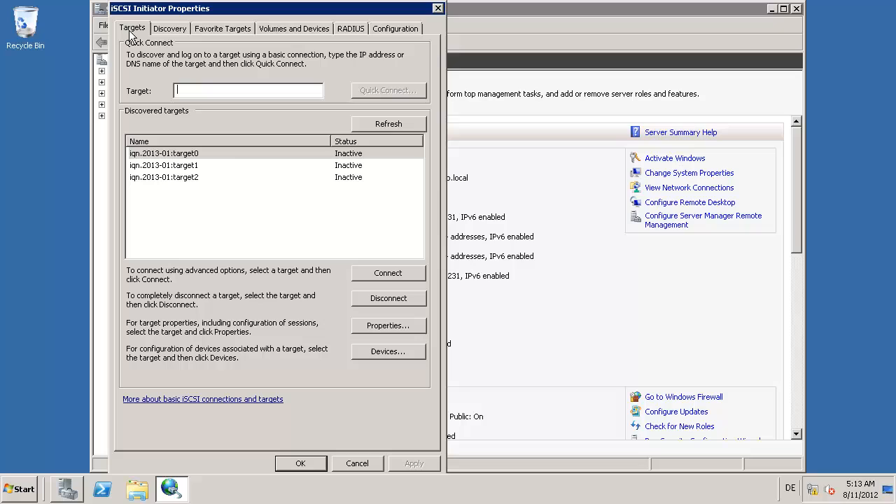
left_click(396, 278)
left_click(317, 140)
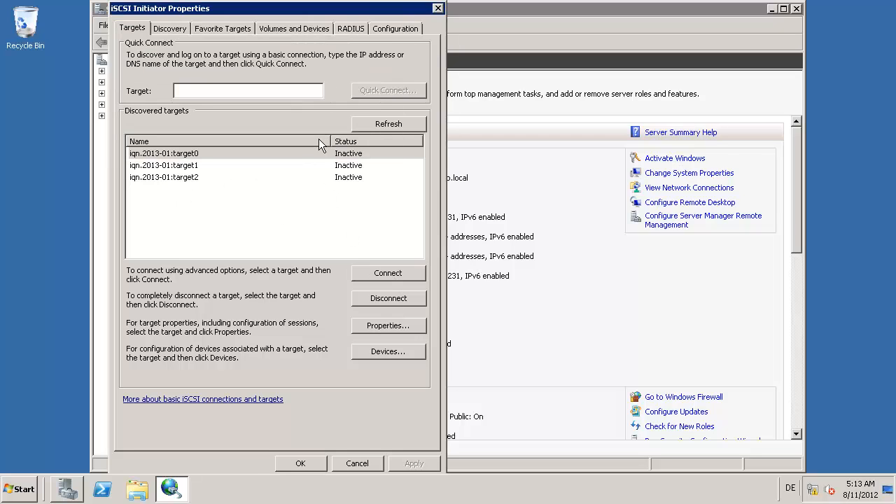
left_click(291, 165)
left_click(391, 276)
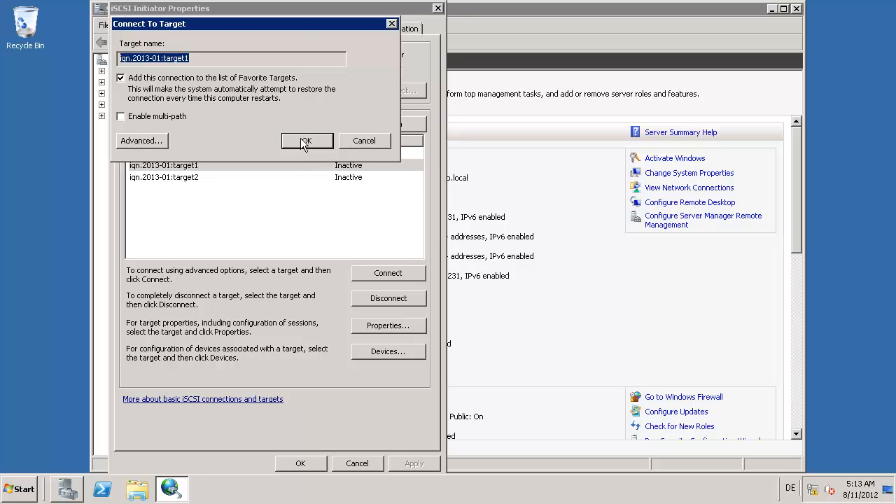
left_click(306, 143)
left_click(238, 178)
left_click(388, 273)
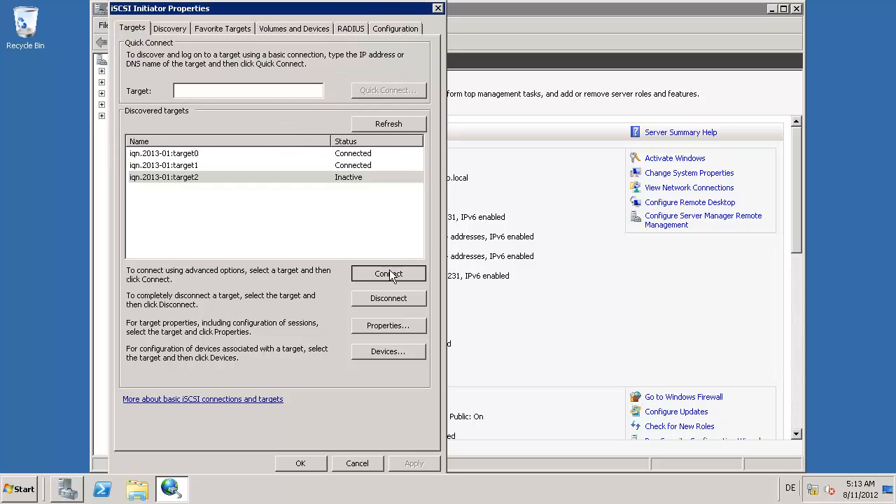
left_click(310, 140)
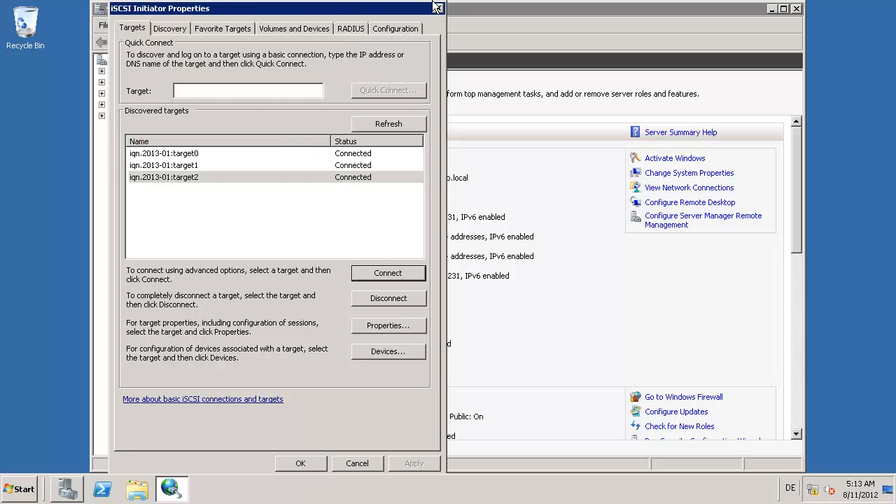
Step: Close the iSCSI Initiator and minimize the node-b remote session
left_click_drag(146, 7, 90, 24)
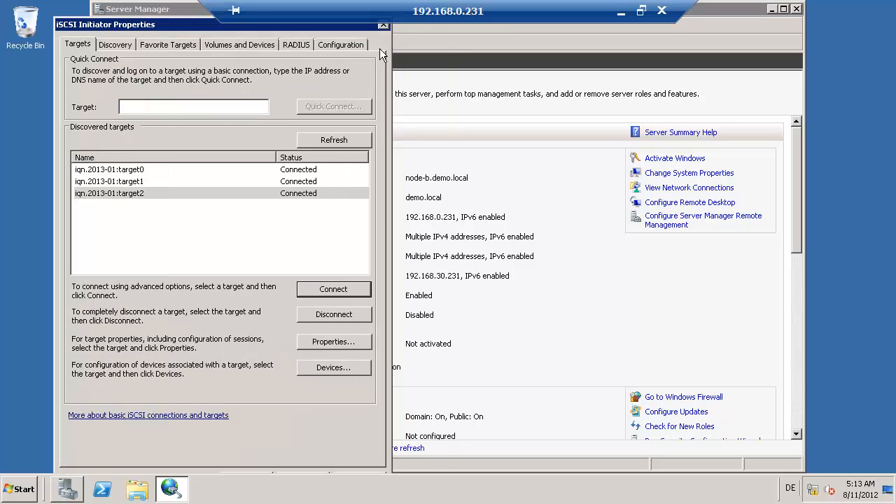
left_click(386, 29)
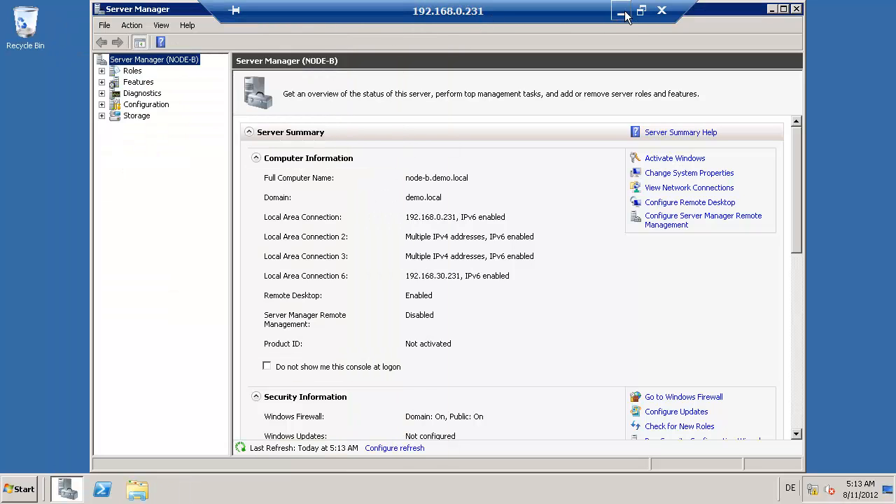
left_click(621, 11)
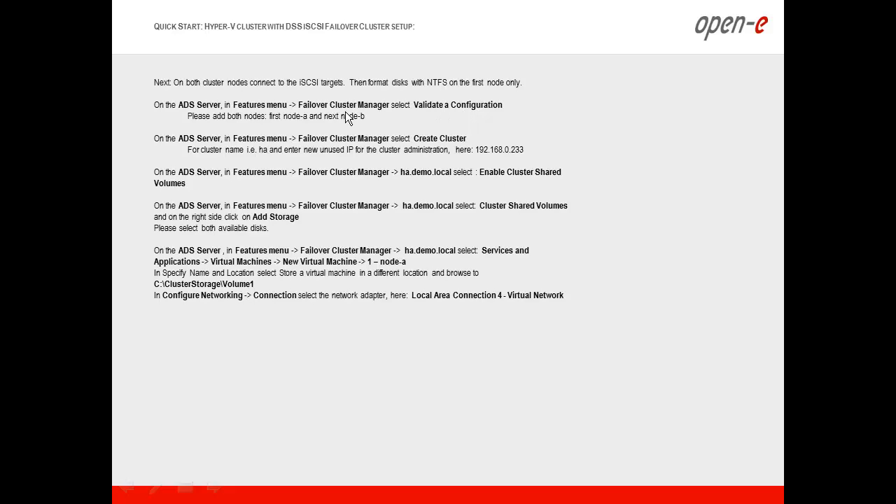
Step: Switch from the quick-start slide to the 192.168.0.232 remote session
key("alt+Tab")
key("alt+Tab")
key("alt+Tab")
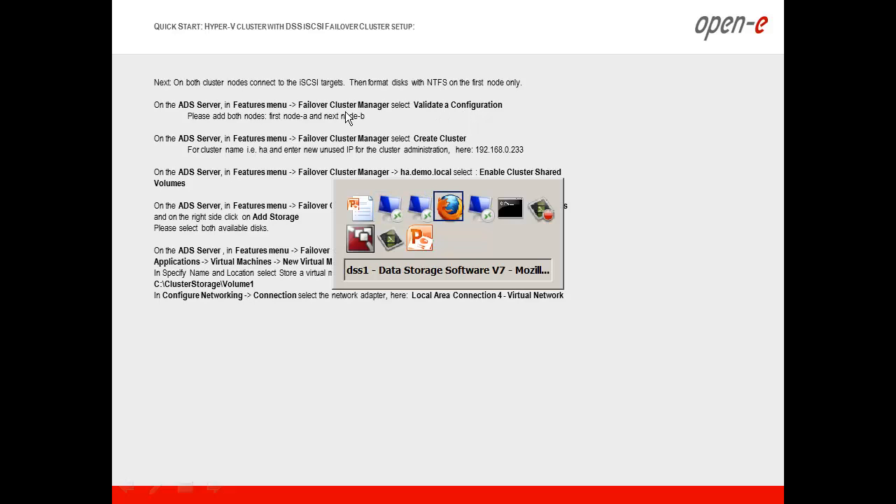
key("alt+Tab")
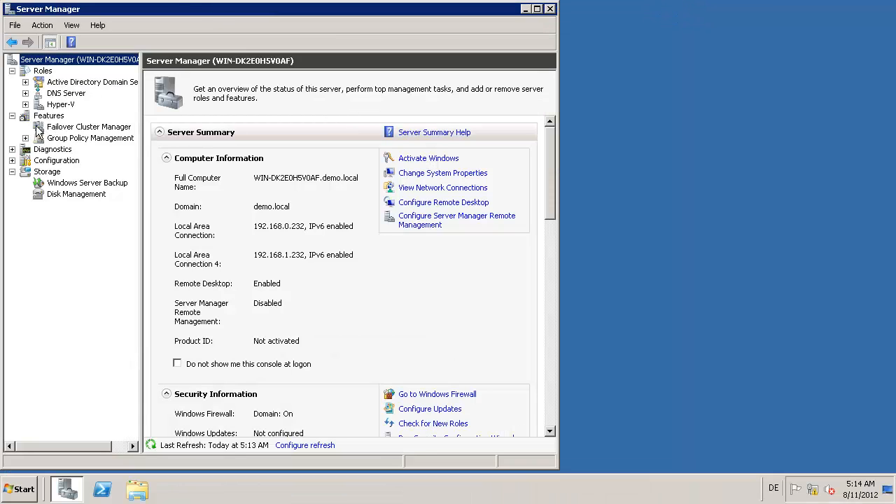
Step: Open Failover Cluster Manager in a maximized Server Manager window
left_click(63, 126)
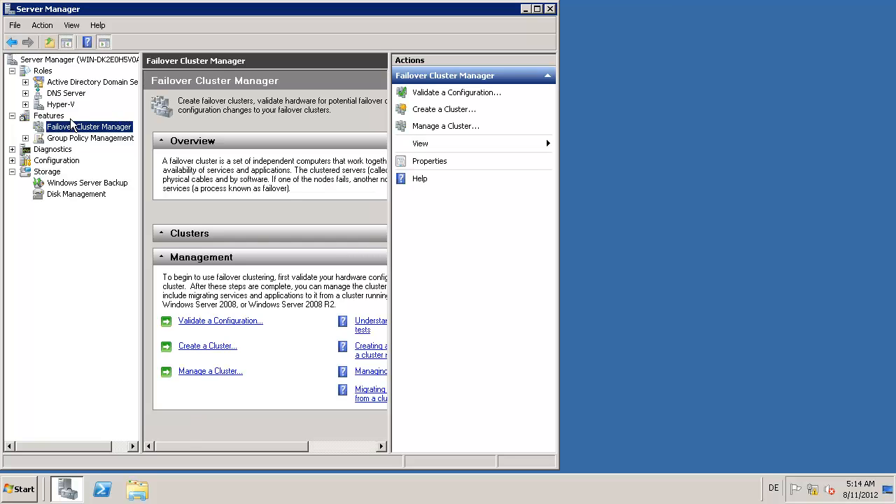
mouse_move(544, 10)
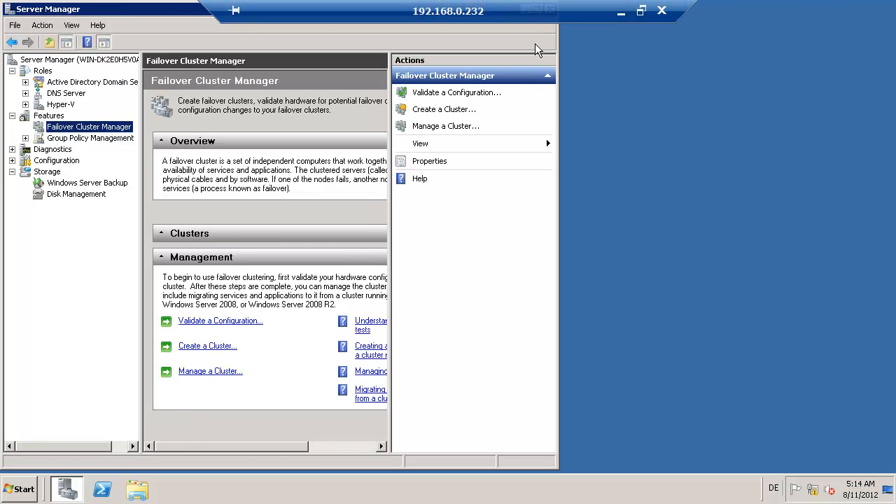
left_click_drag(175, 13, 191, 50)
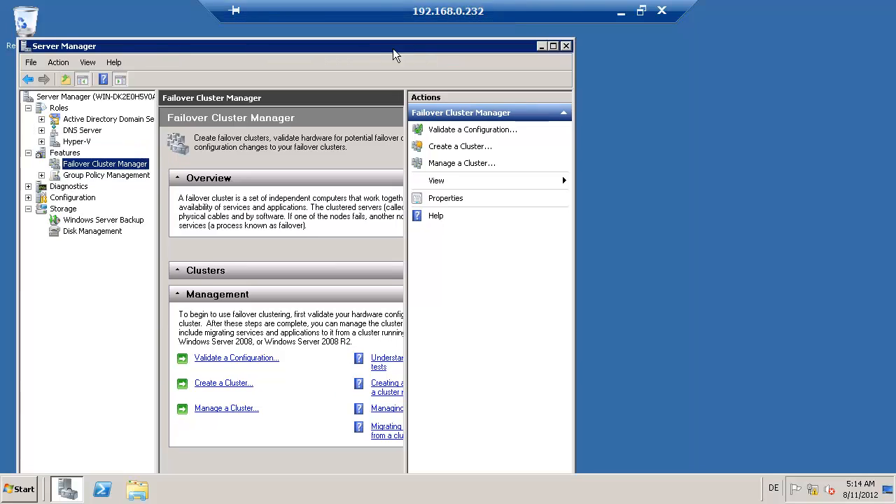
left_click(553, 46)
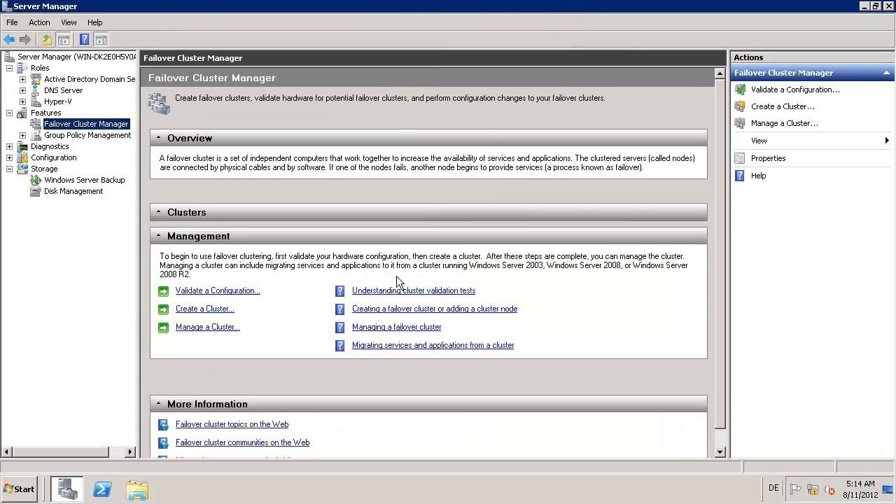
Step: Add node-a and node-b to the validation wizard, then minimize the ADS session
left_click(217, 291)
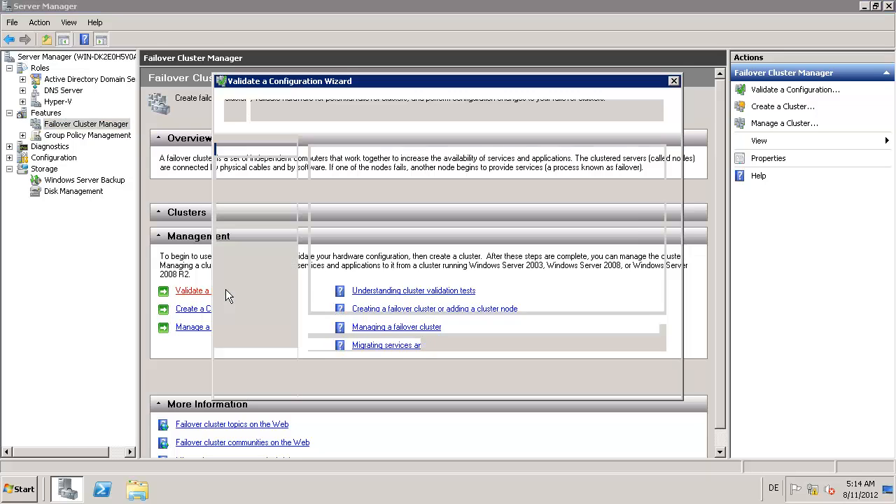
left_click(578, 383)
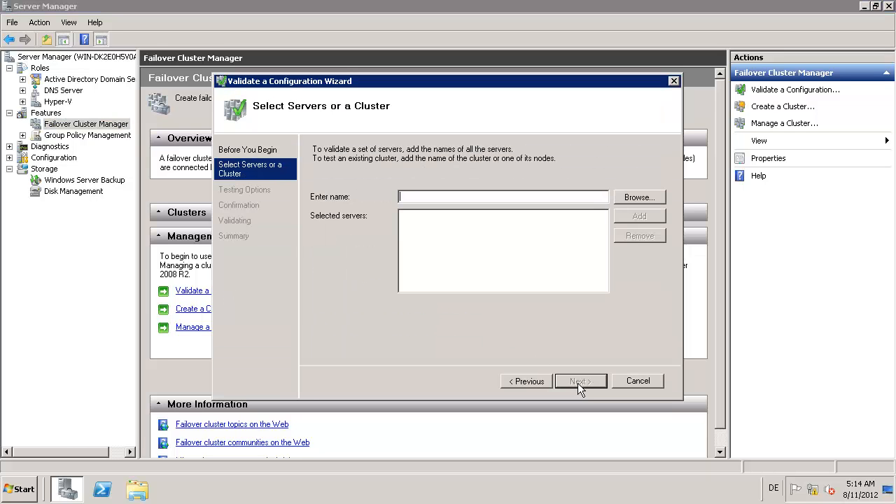
type("node-a")
key("Return")
type("node-b")
key("Return")
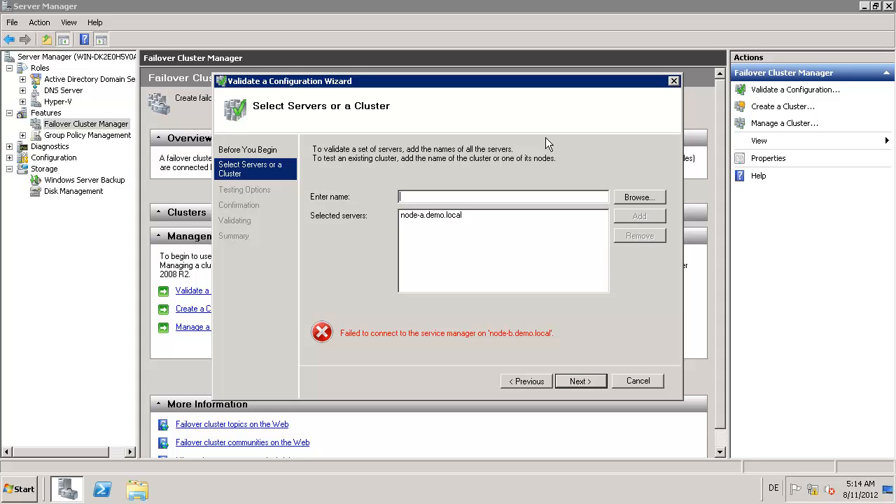
mouse_move(601, 12)
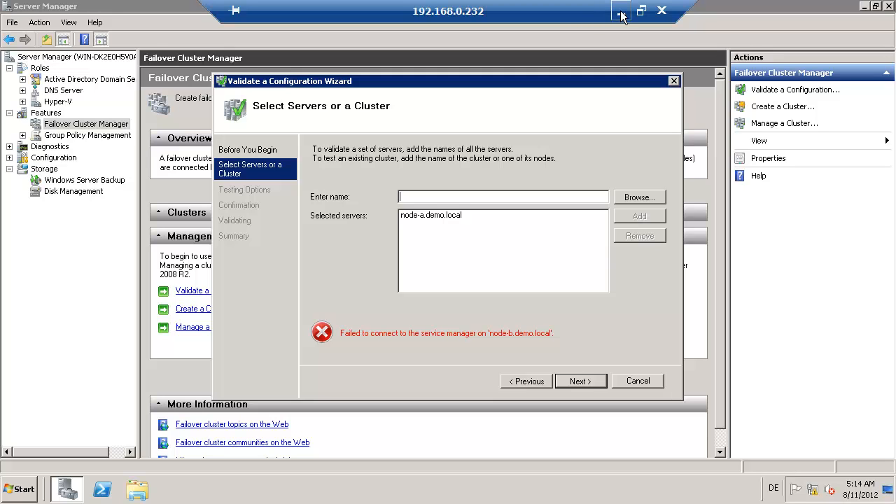
left_click(621, 13)
Step: Switch to the node-b session and open its Disk Management
key("alt+Tab")
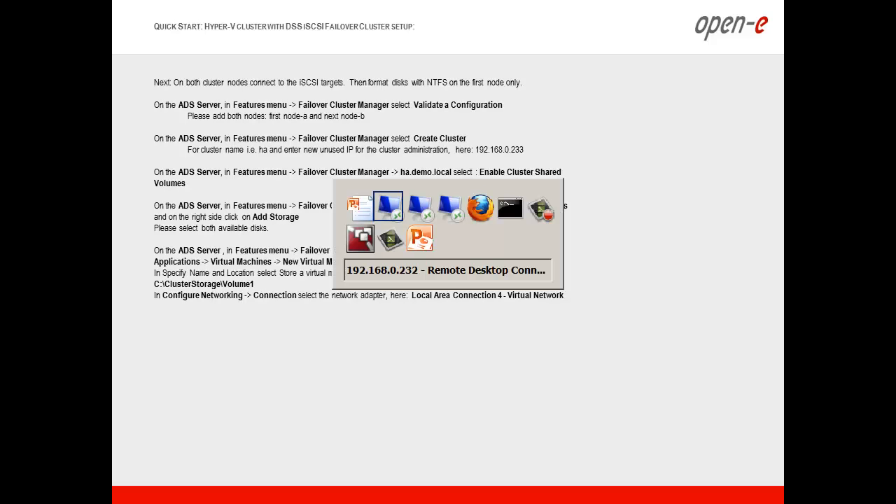
key("alt+Tab")
key("alt+Tab")
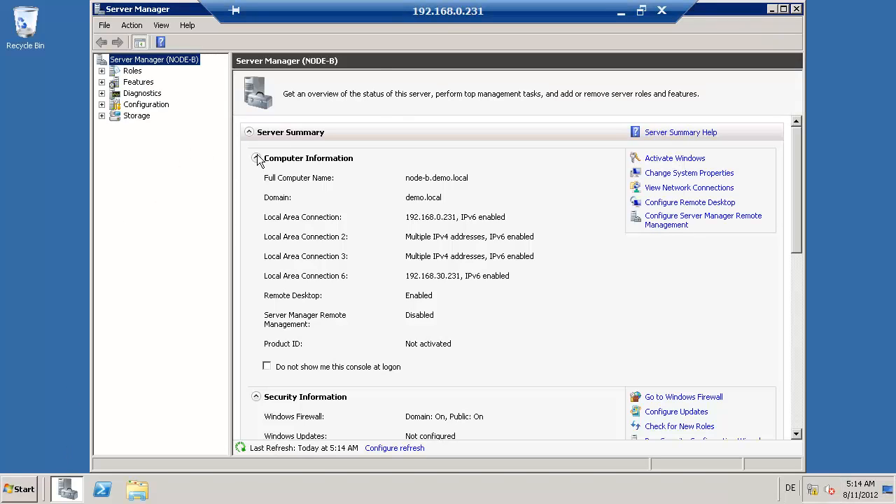
left_click(101, 116)
left_click(143, 139)
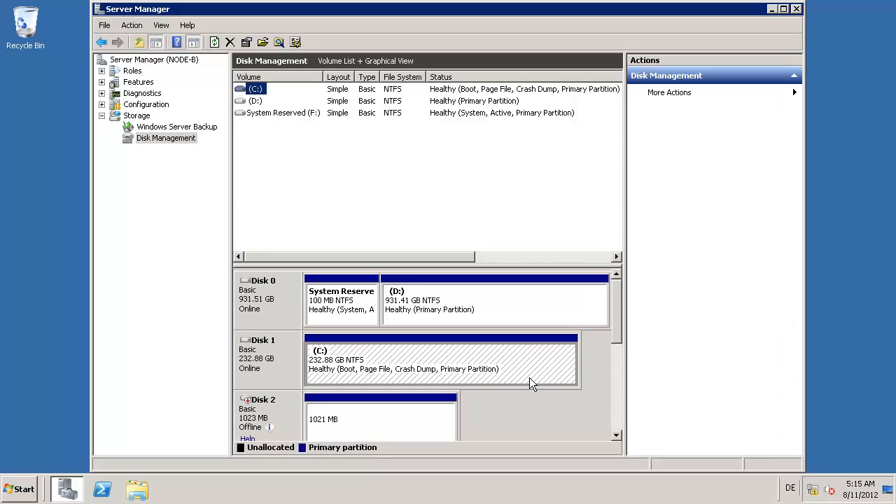
Step: Verify node-b's name and demo.local domain membership without changes, then view its network connections
left_click(23, 489)
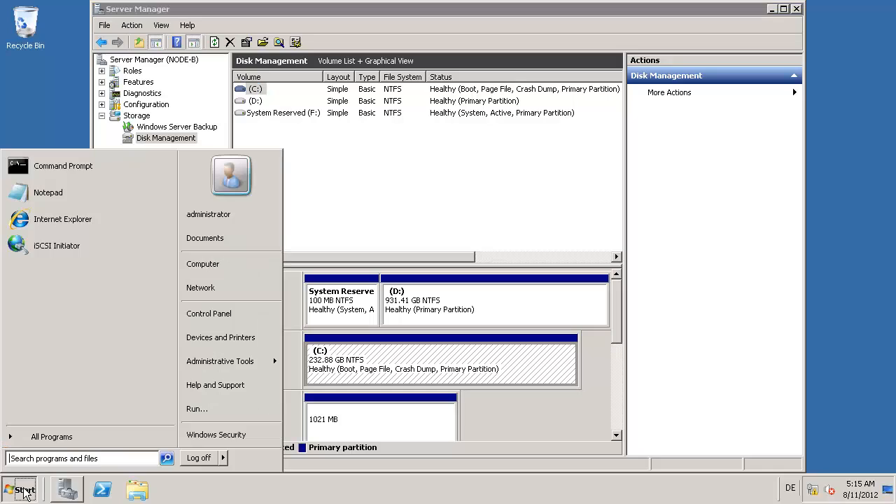
right_click(229, 272)
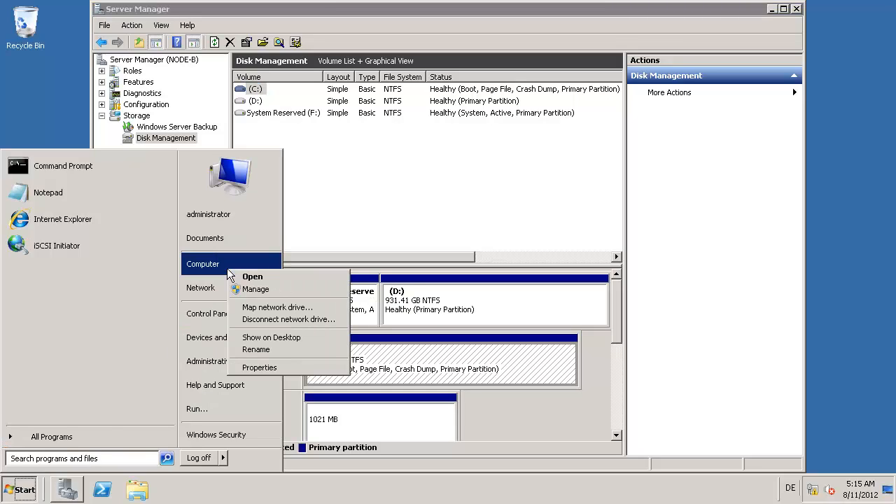
left_click(267, 367)
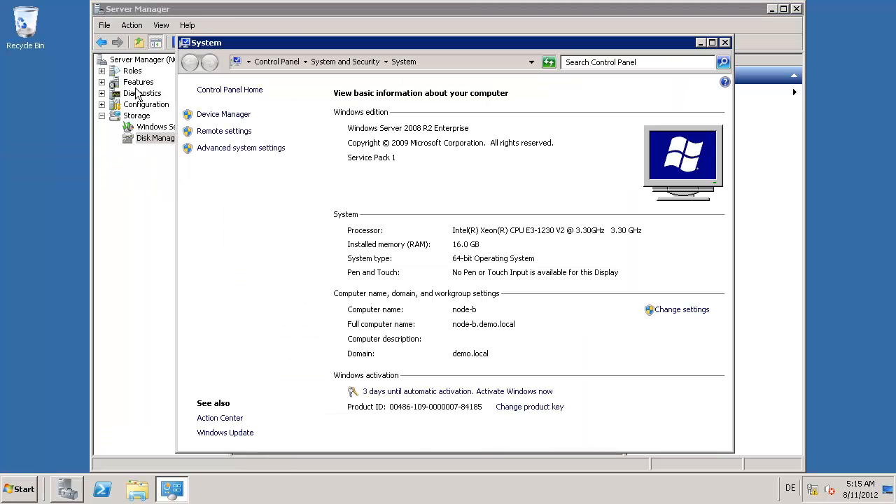
left_click(220, 151)
left_click(51, 50)
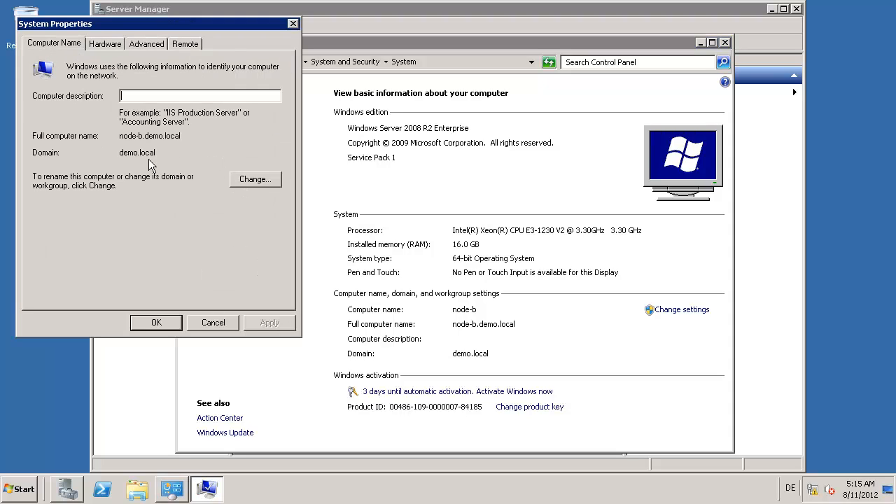
left_click(251, 184)
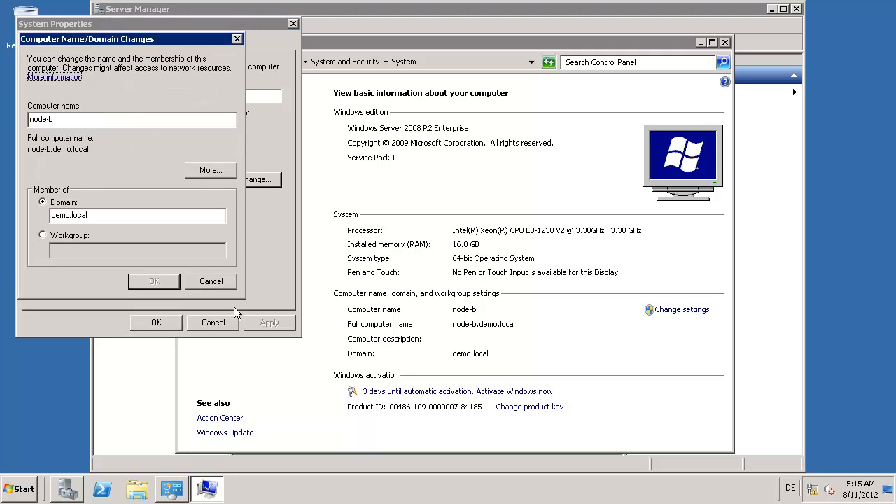
left_click(214, 283)
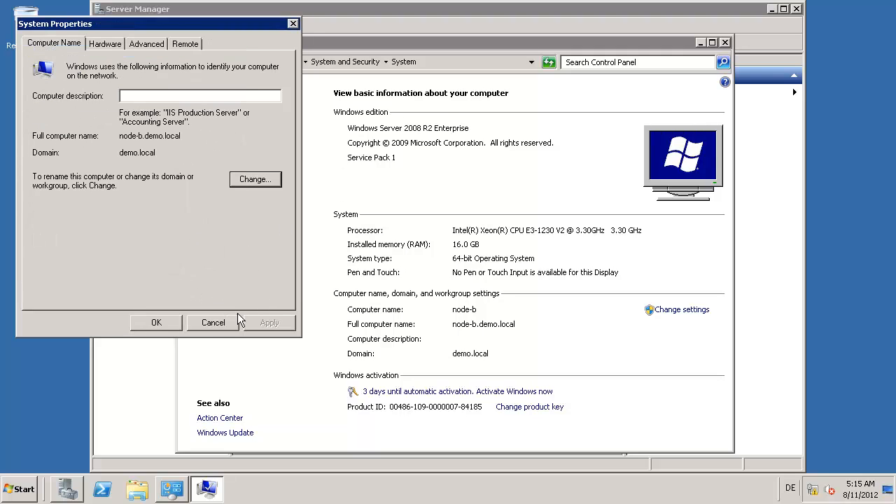
left_click(213, 323)
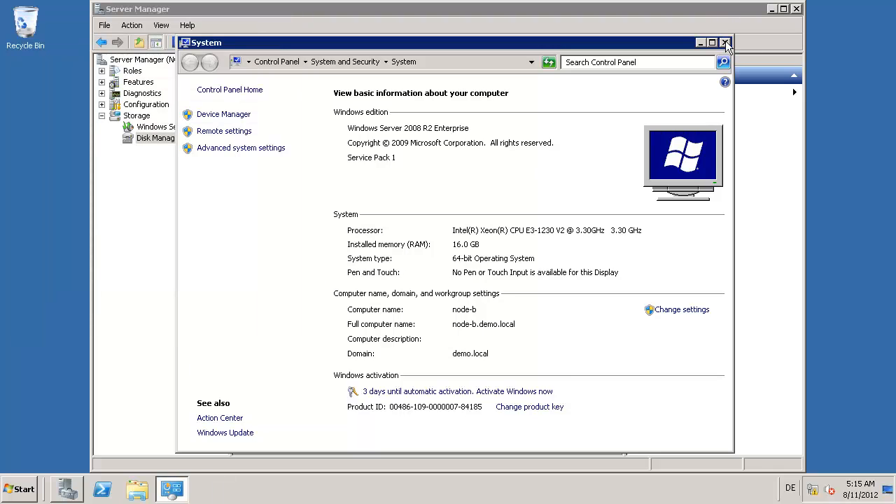
left_click(725, 43)
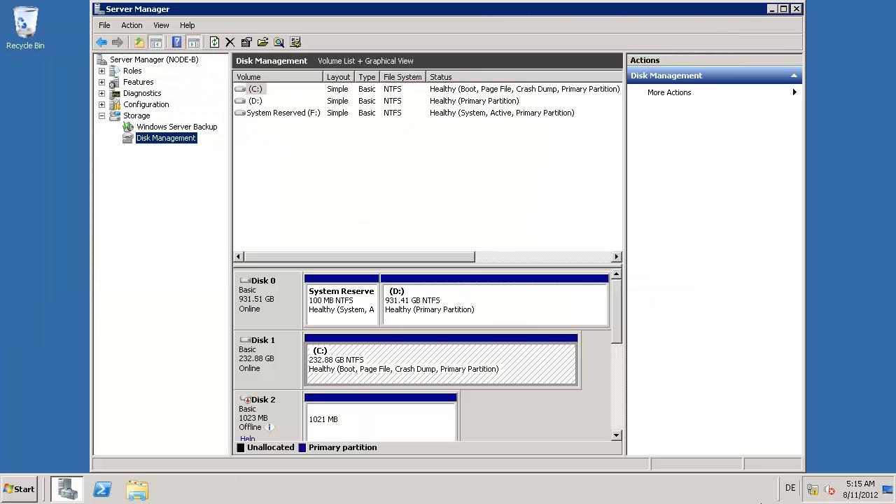
left_click(813, 489)
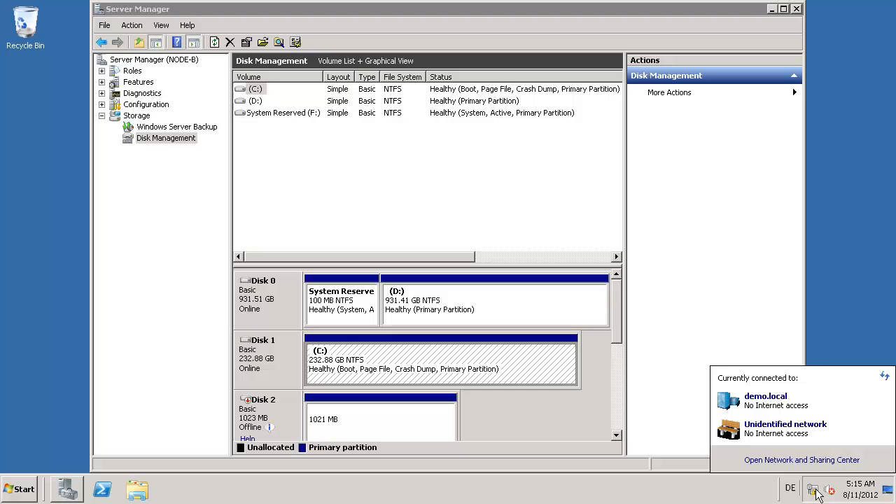
Step: Review Local Area Connection's IPv4 and advanced IP settings on node-b without changing them
left_click(789, 457)
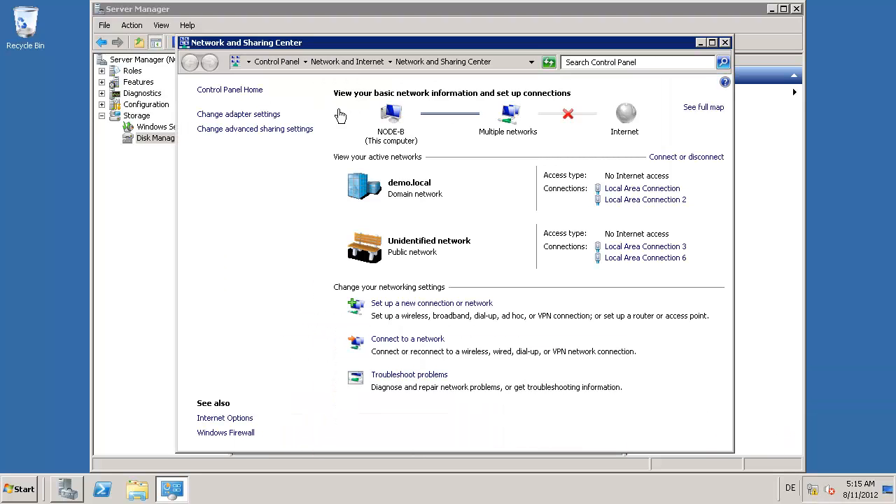
left_click(235, 115)
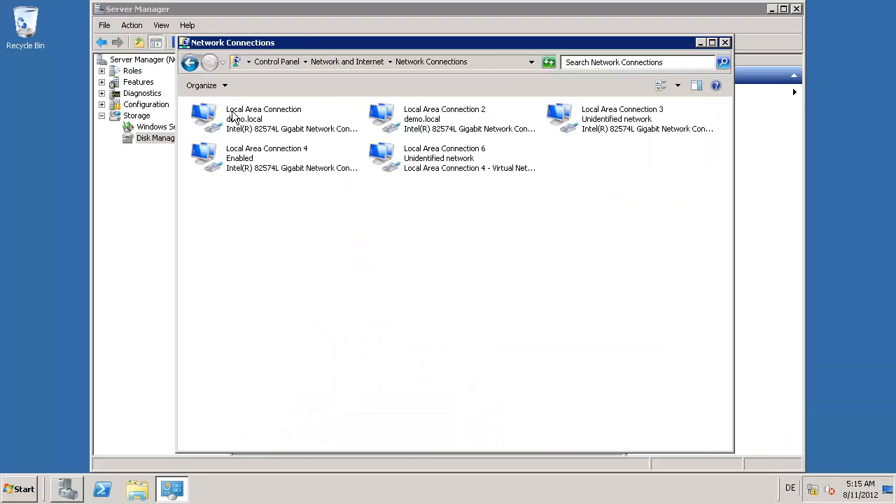
right_click(253, 122)
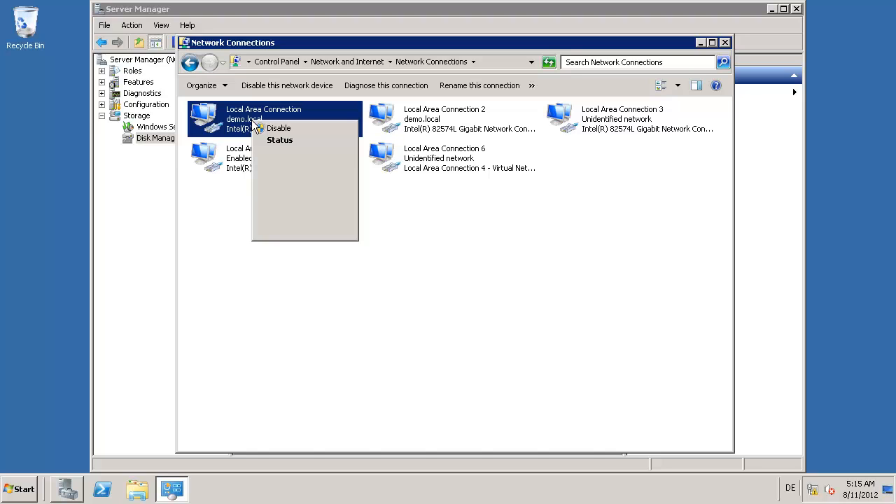
left_click(280, 234)
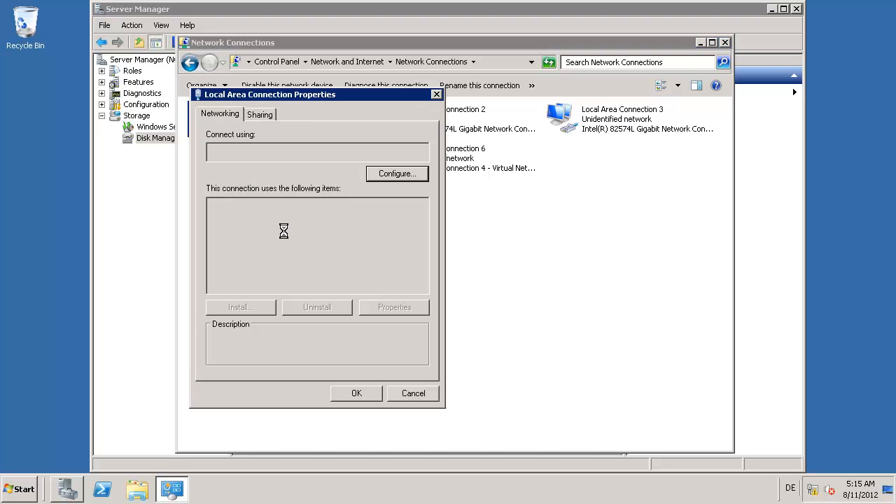
double_click(274, 264)
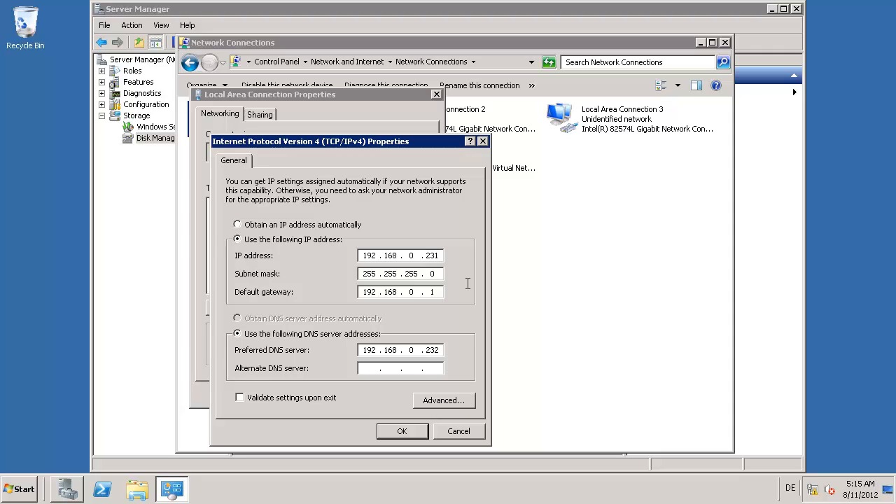
left_click(441, 401)
key("Escape")
key("Escape")
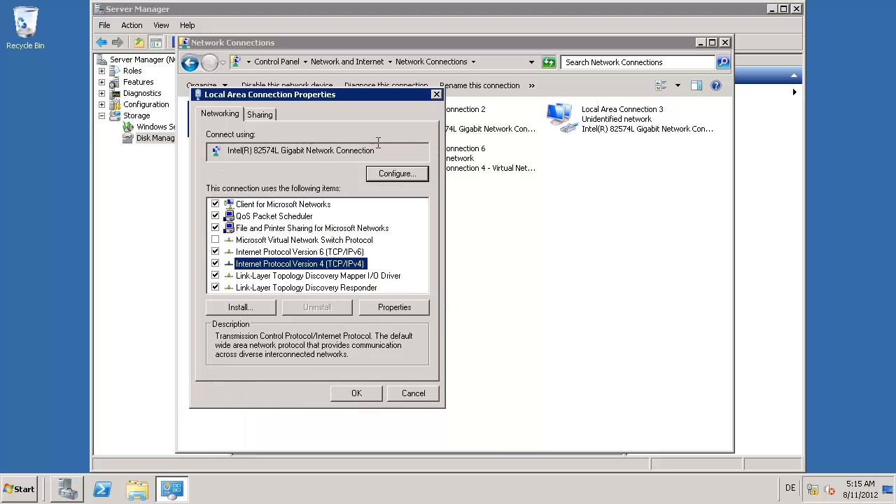
key("Escape")
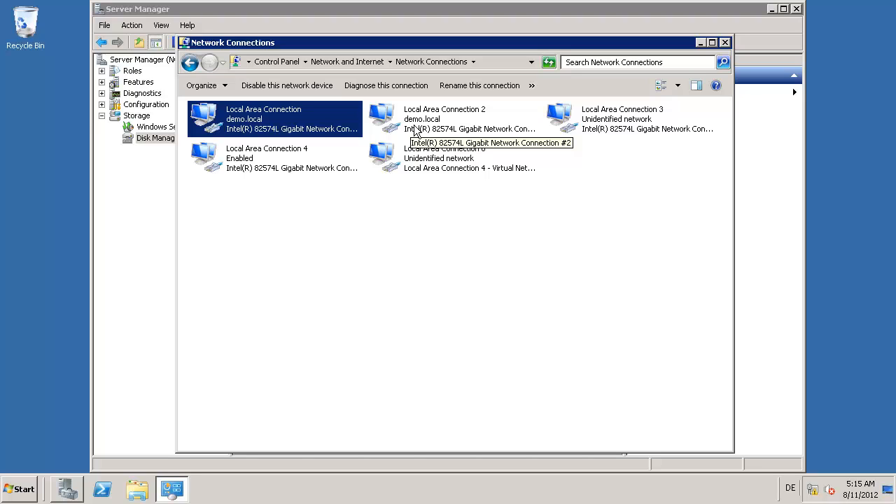
Step: Inspect Local Area Connection 2's IPv4 settings and all its IP addresses, leaving them unchanged
double_click(413, 130)
left_click(360, 363)
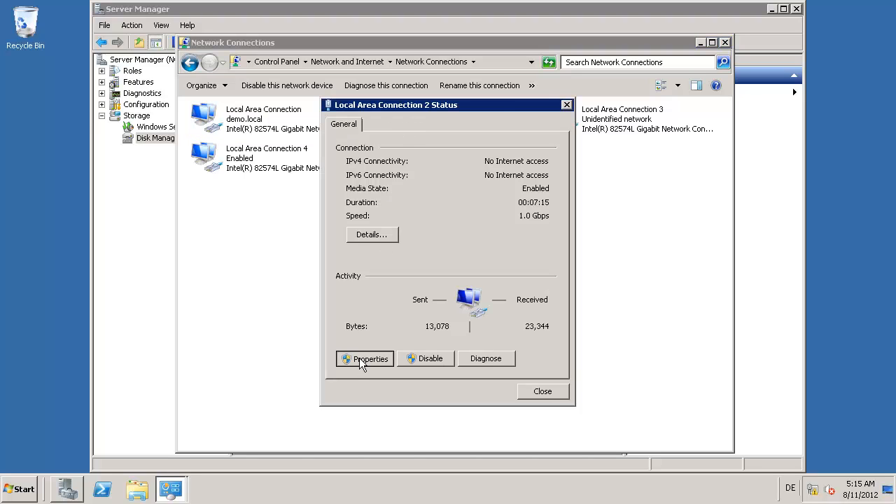
double_click(416, 287)
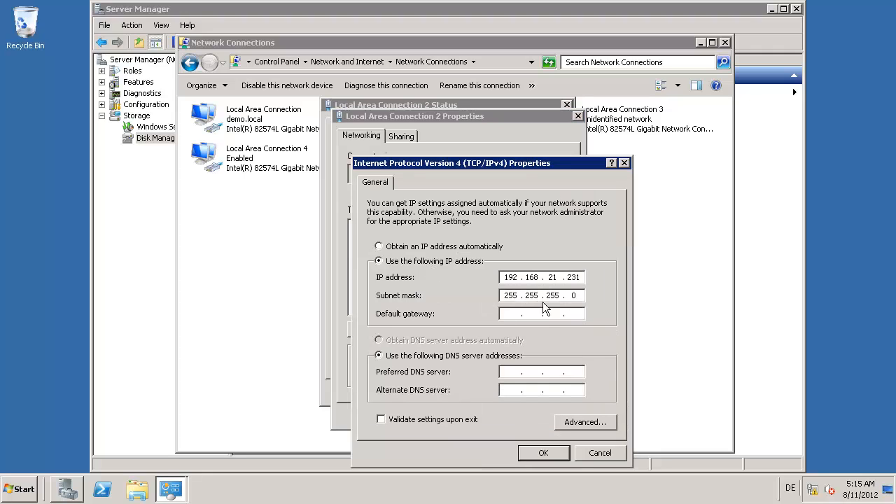
left_click(581, 421)
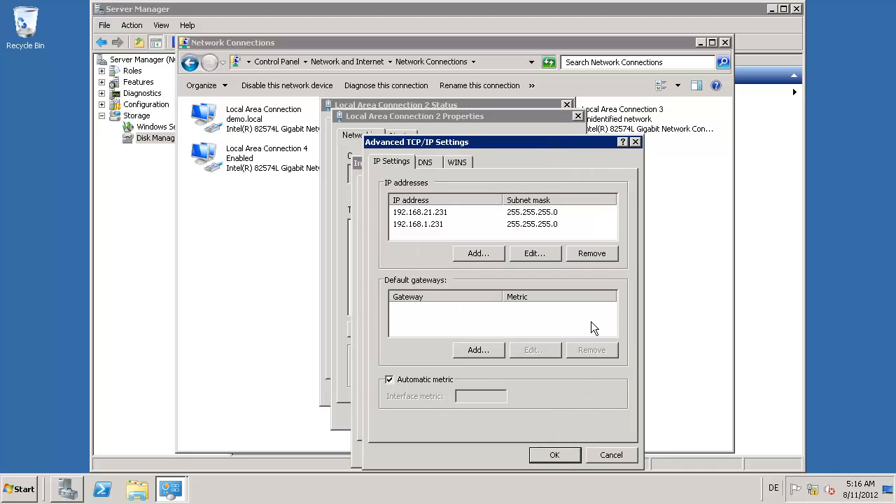
key("Escape")
key("Escape")
key("Escape")
key("Escape")
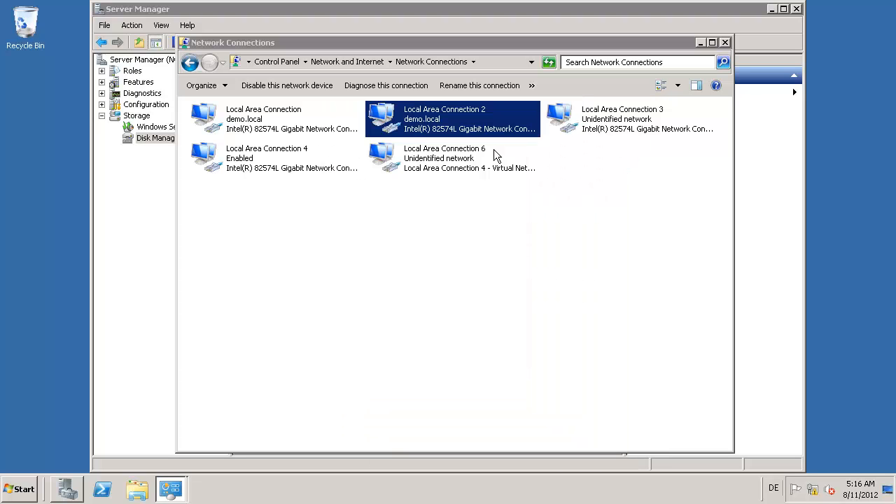
Step: Inspect Local Area Connection 3's IPv4 settings and all its IP addresses, leaving them unchanged
double_click(608, 131)
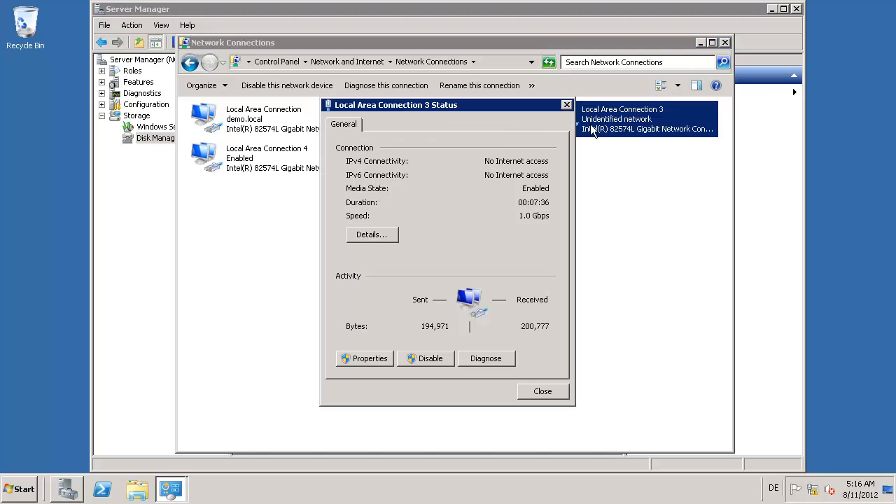
left_click(366, 359)
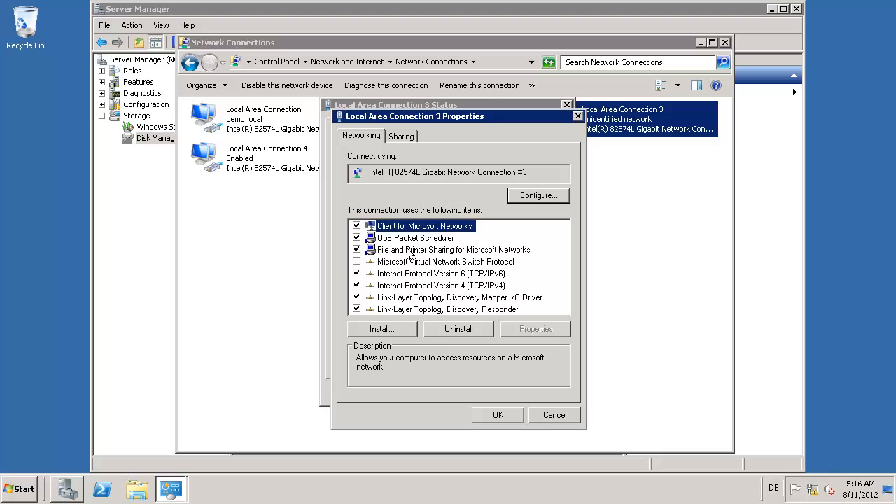
double_click(404, 285)
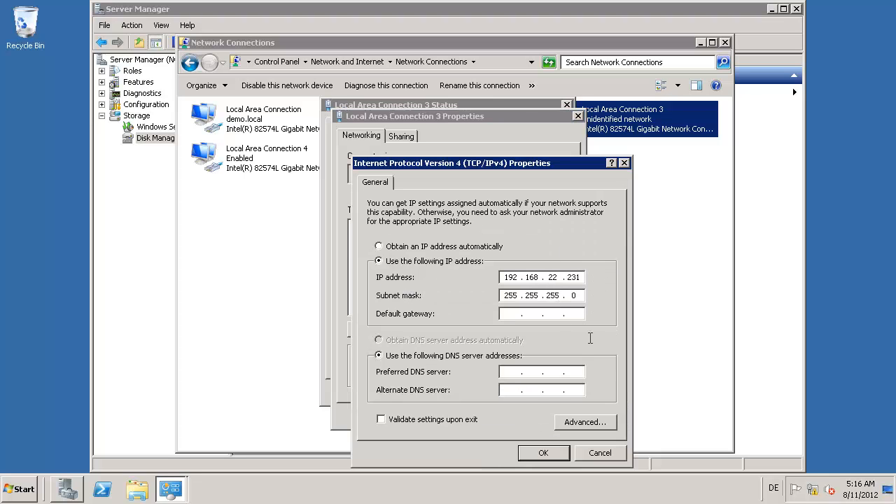
left_click(588, 424)
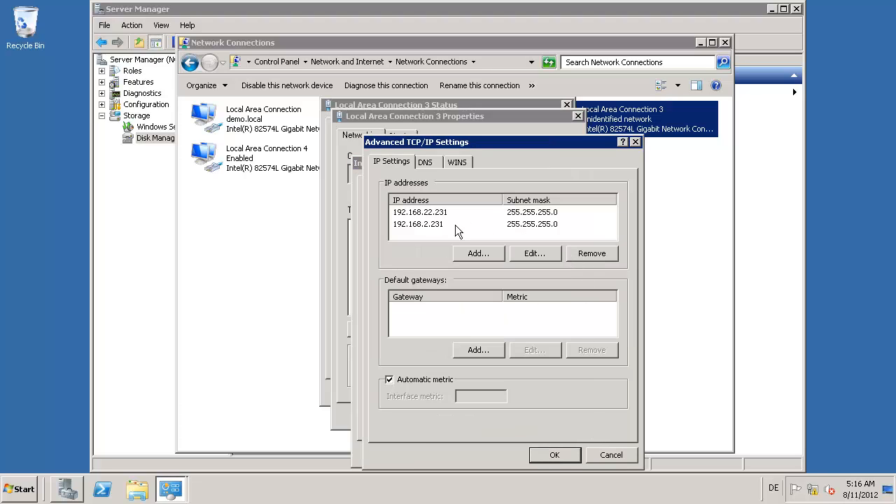
key("Return")
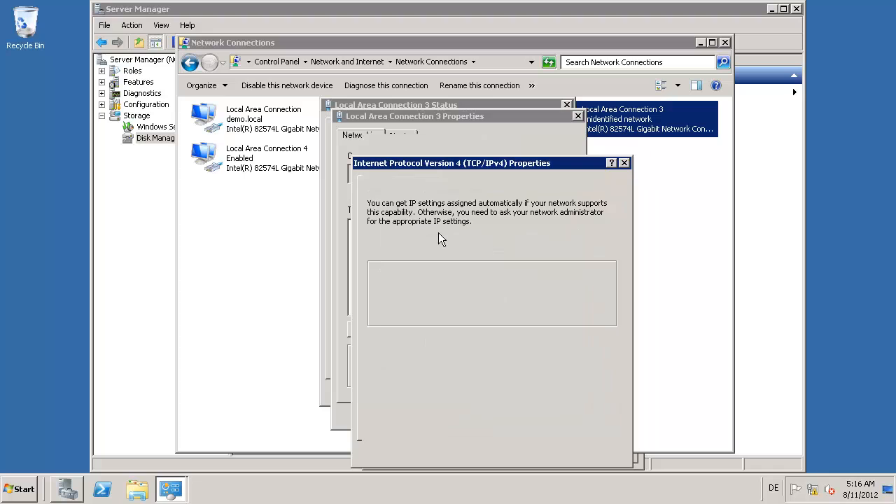
key("Return")
key("Return")
key("Return")
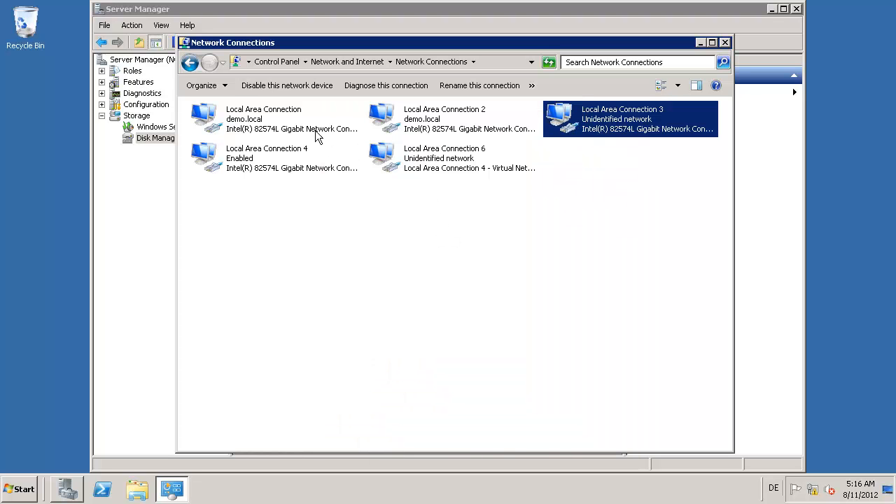
Step: Look over the properties of Local Area Connection 4 and Local Area Connection 6 without edits
double_click(246, 158)
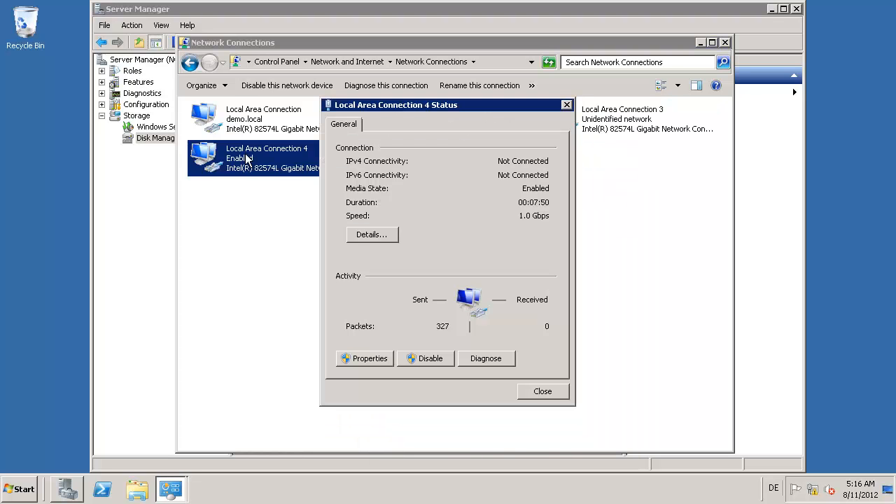
left_click(364, 358)
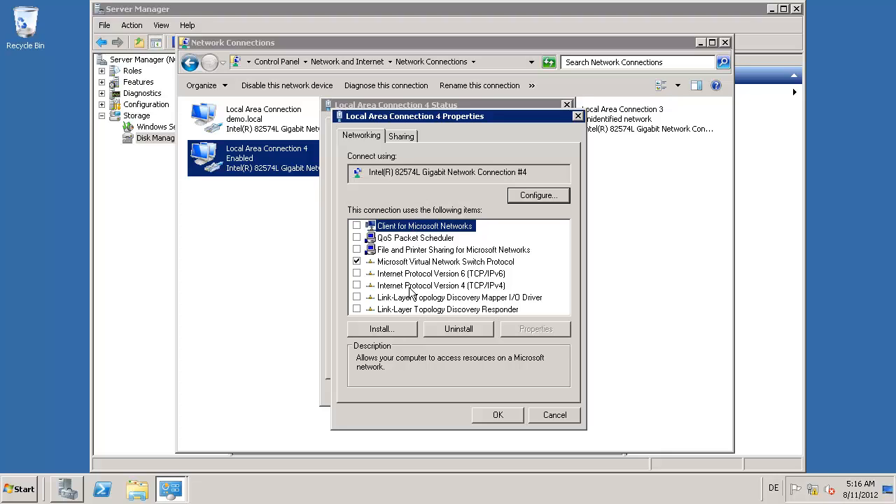
key("Escape")
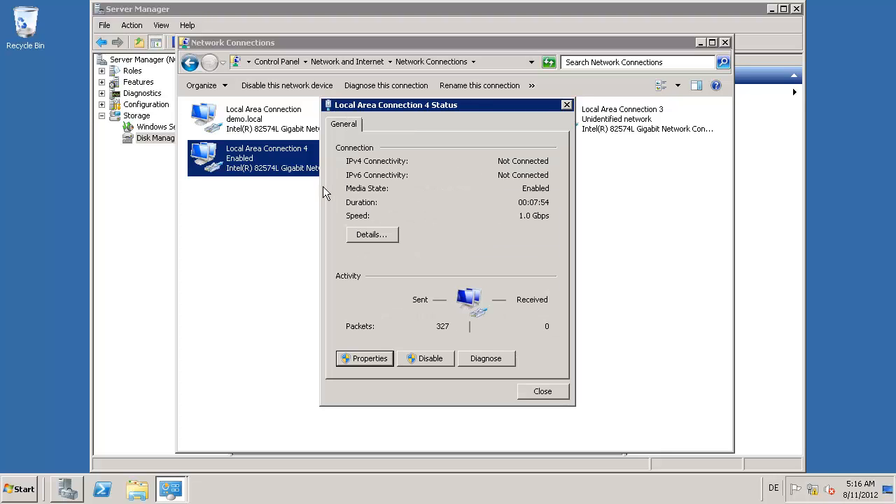
left_click(367, 359)
key("Escape")
key("Escape")
double_click(425, 161)
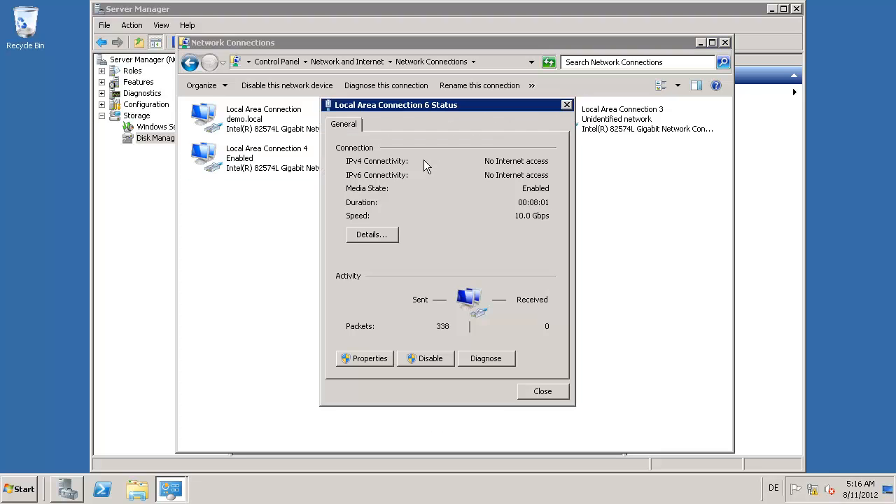
left_click(359, 360)
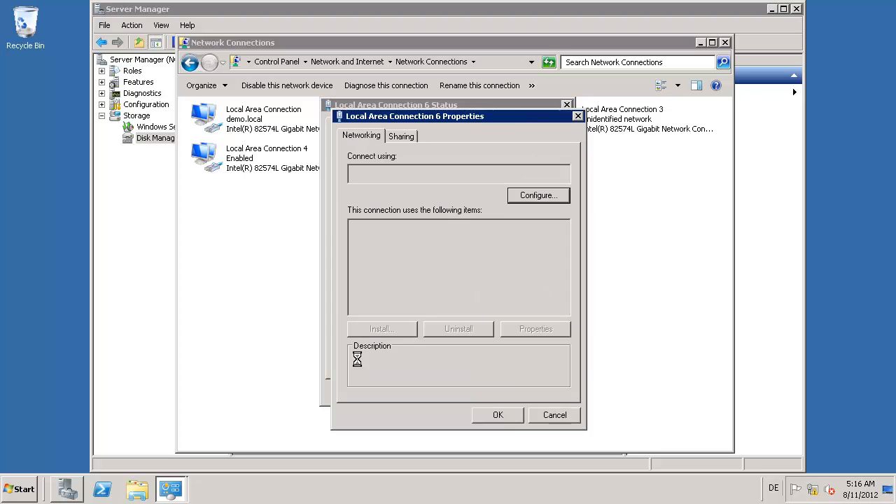
key("Escape")
key("Escape")
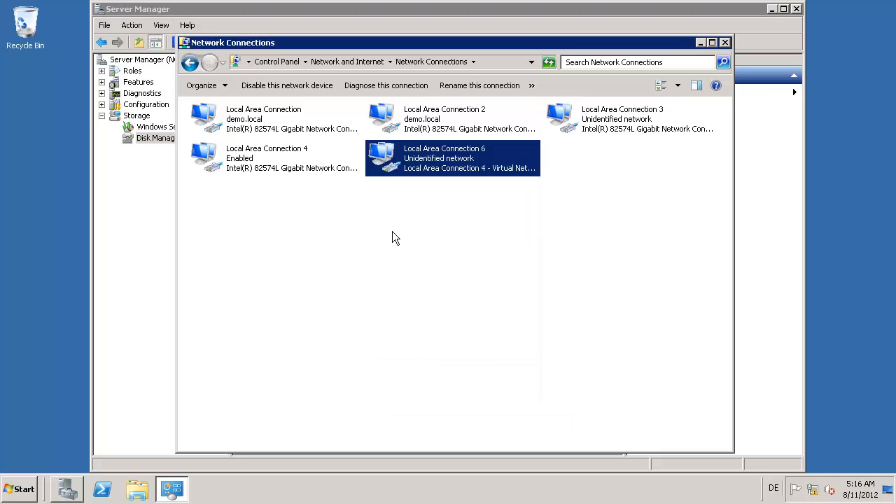
Step: Check Local Area Connection 4's status details and properties, then close them unchanged
double_click(221, 147)
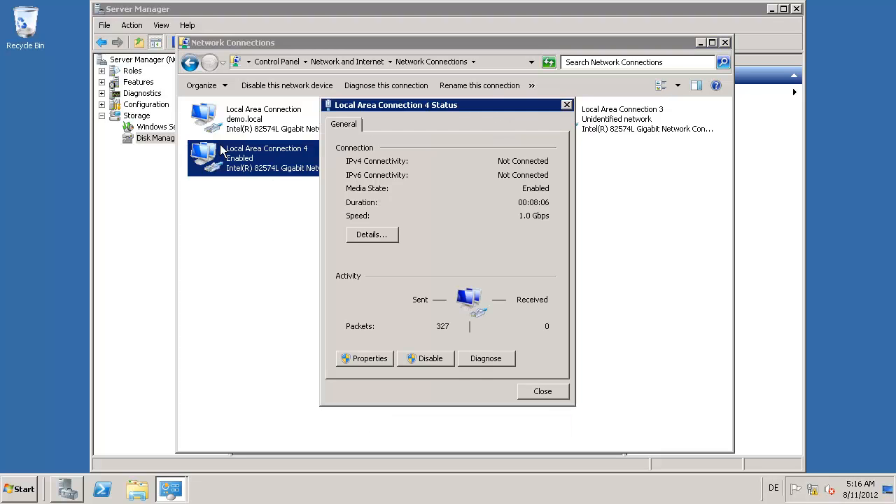
left_click(366, 235)
key("Escape")
left_click(350, 359)
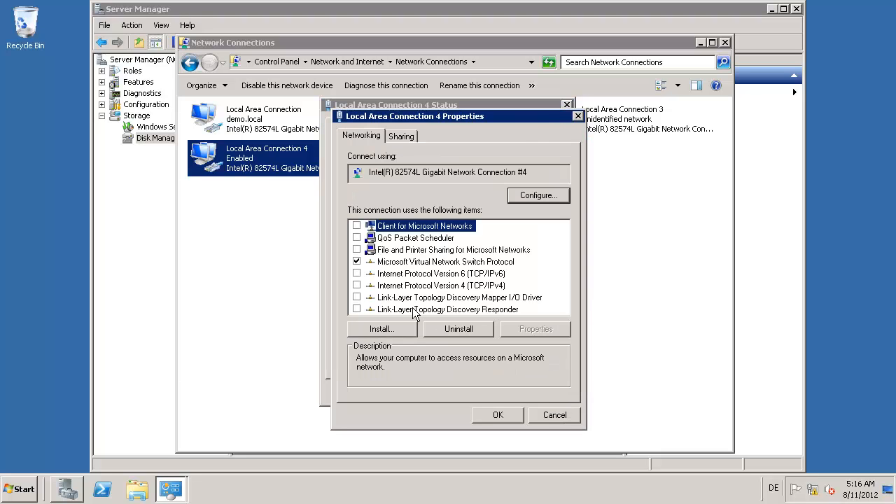
left_click(555, 415)
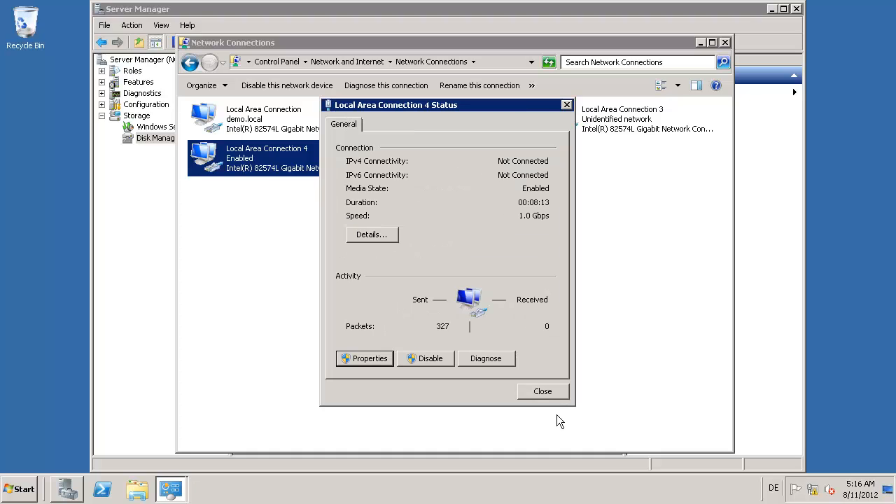
left_click(546, 391)
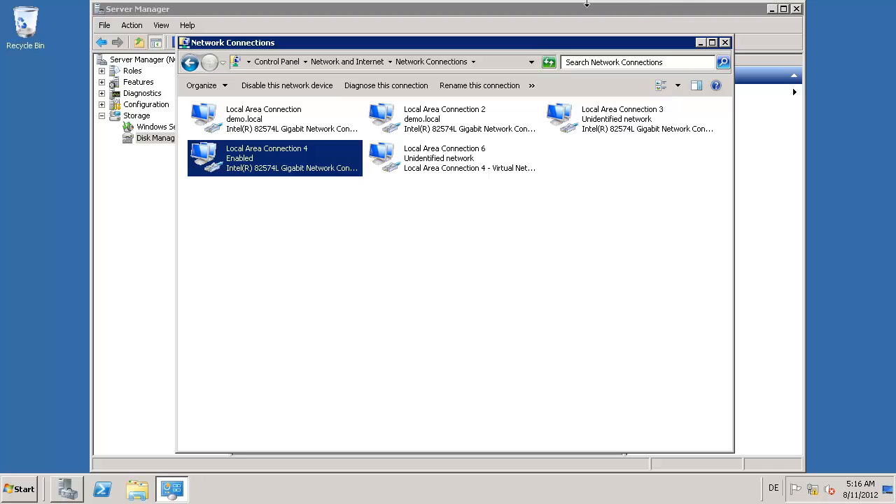
Step: Submit node-b in the Validate wizard, which reports it lacks the Failover Clustering feature
mouse_move(568, 2)
left_click(621, 13)
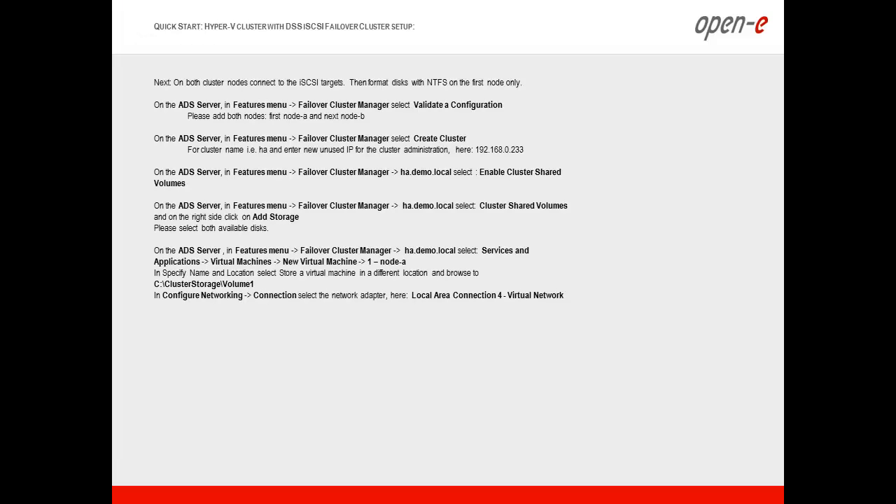
key("alt+Tab")
key("alt+Tab")
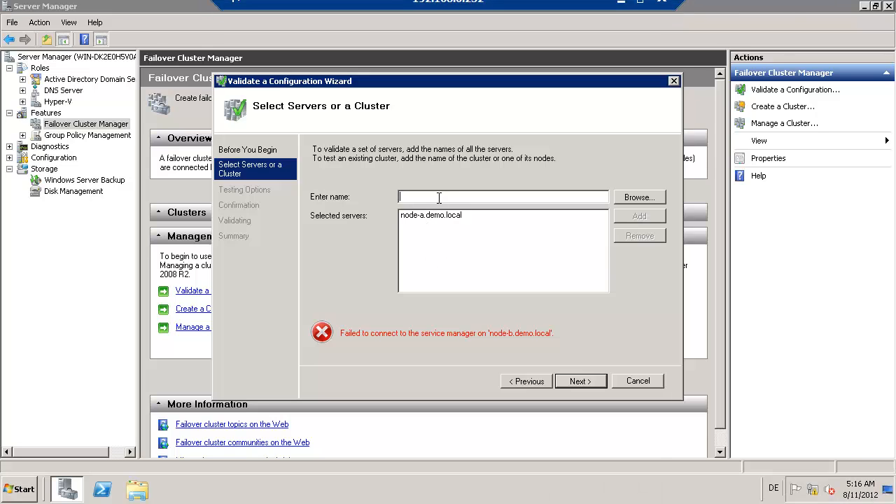
type("node-b")
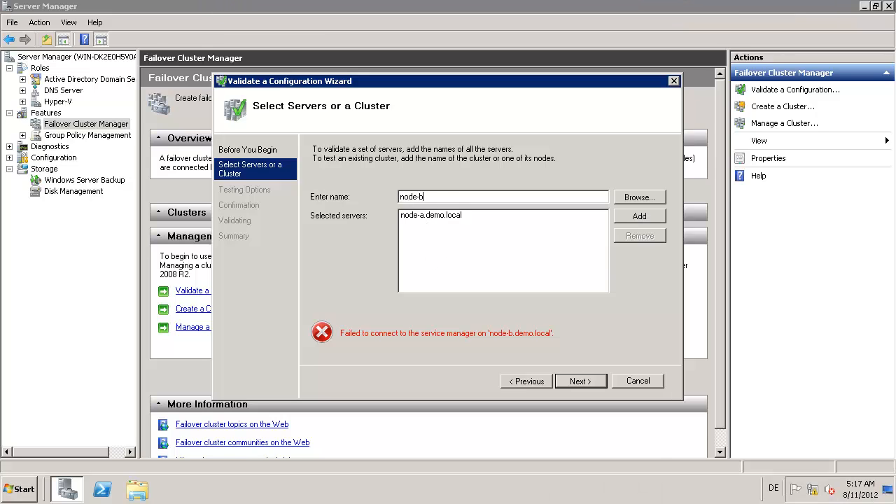
key("Return")
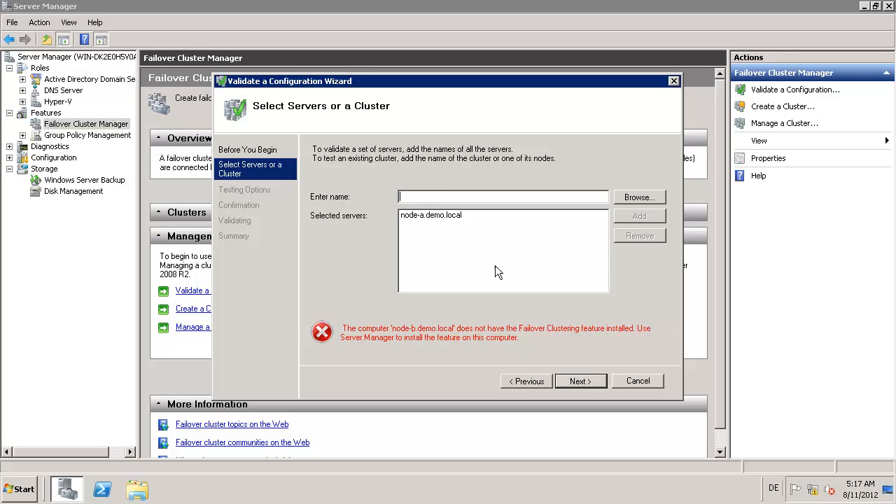
Step: Return to the 192.168.0.231 node-b session and close Network Connections
mouse_move(550, 7)
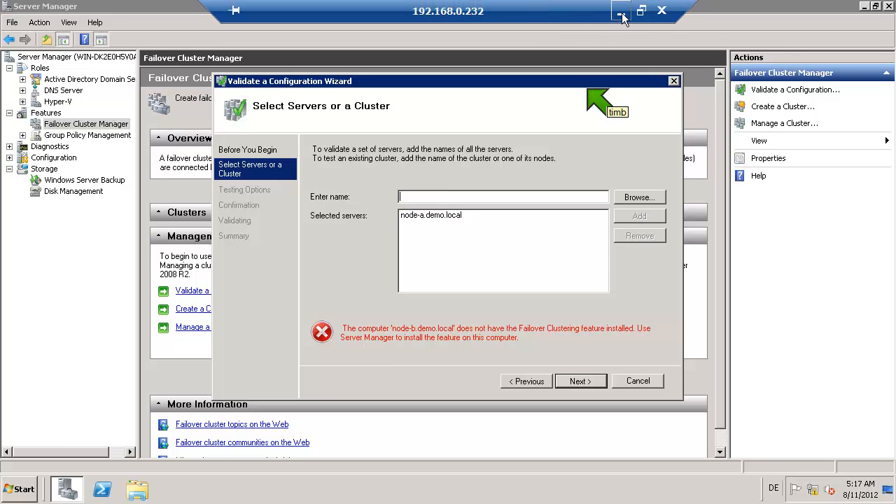
left_click(621, 12)
key("alt+Tab")
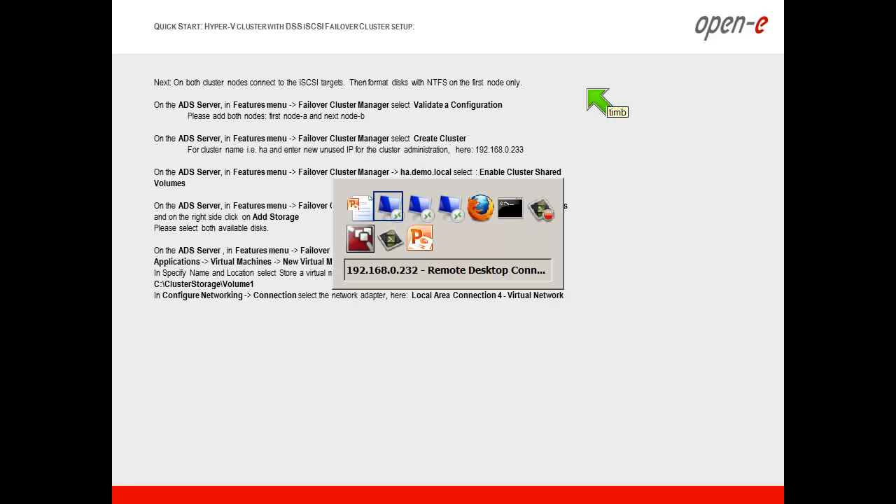
key("alt+Tab")
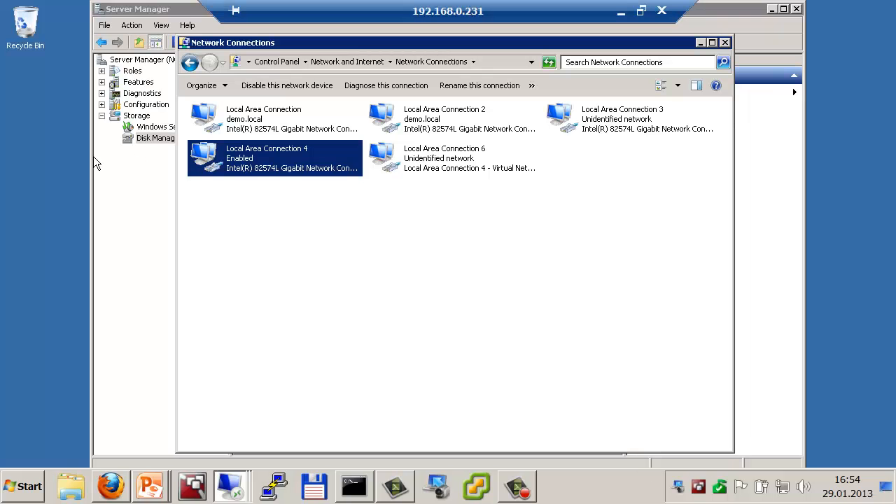
left_click(725, 43)
Step: Install the Failover Clustering feature on node-b through Server Manager's Add Features wizard
left_click(121, 82)
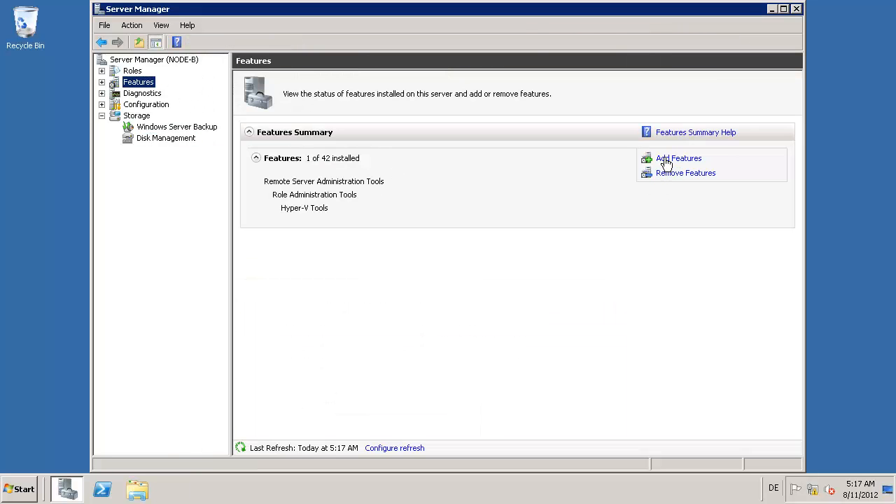
left_click(666, 160)
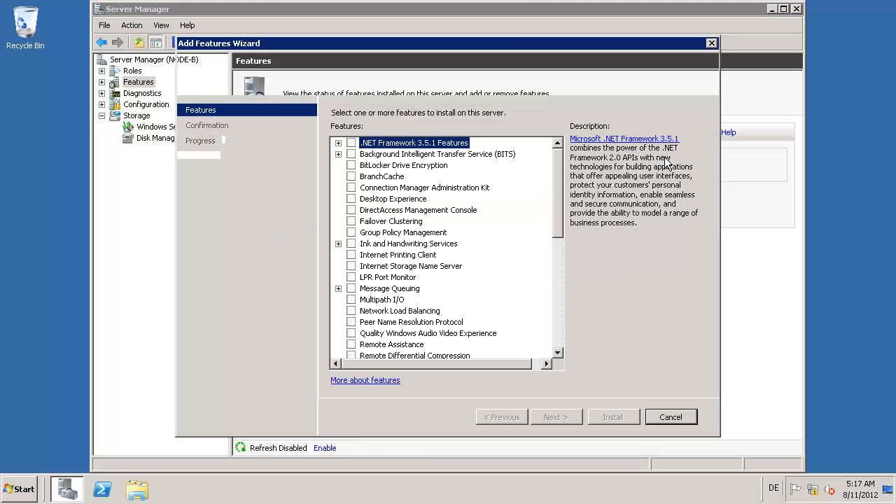
left_click(352, 222)
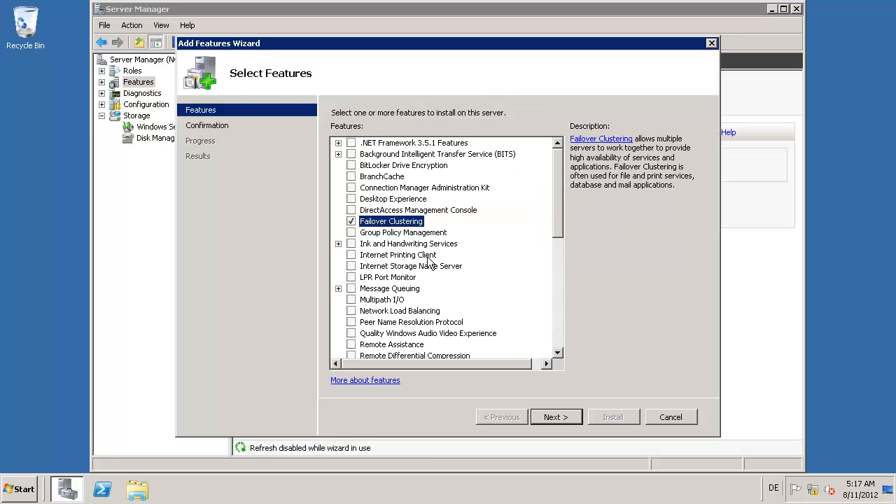
left_click(563, 416)
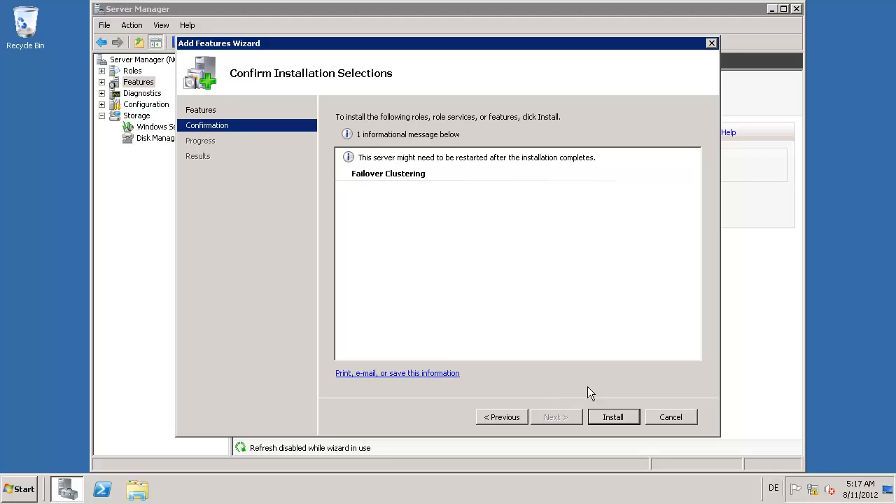
left_click(612, 416)
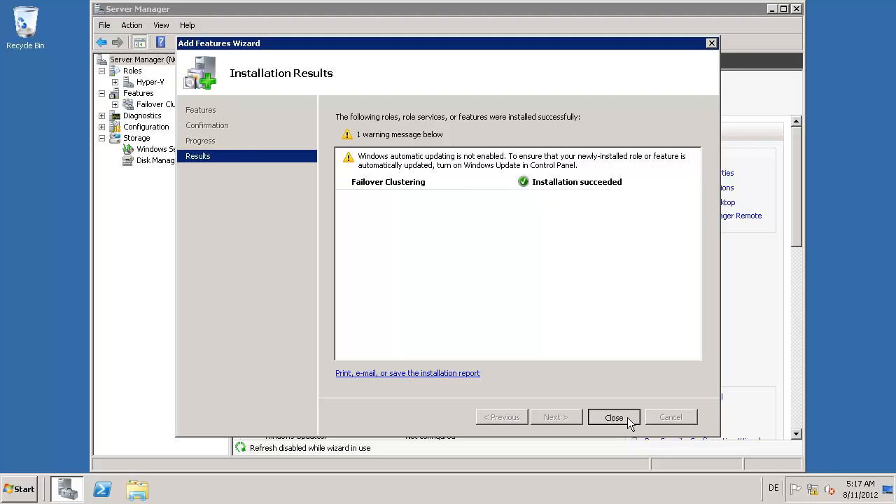
left_click(625, 417)
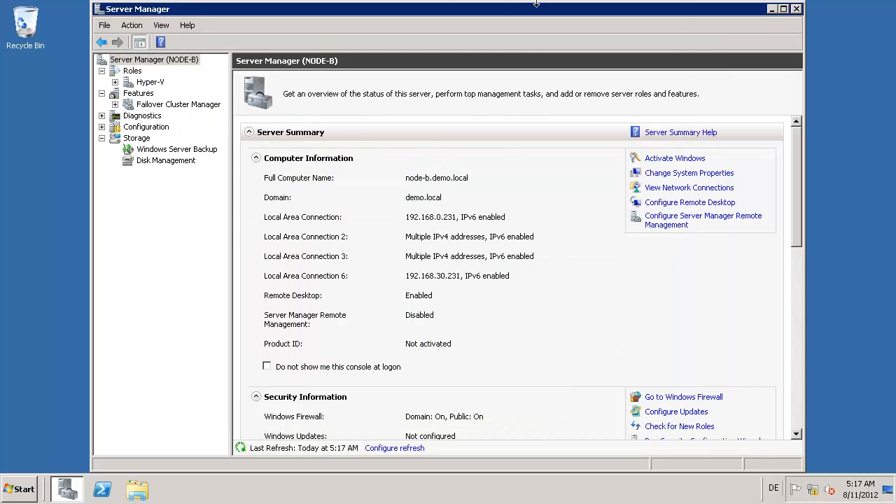
mouse_move(582, 20)
left_click(621, 13)
Step: On 192.168.0.232, add node-b alongside node-a and start validation running all tests
key("alt+Tab")
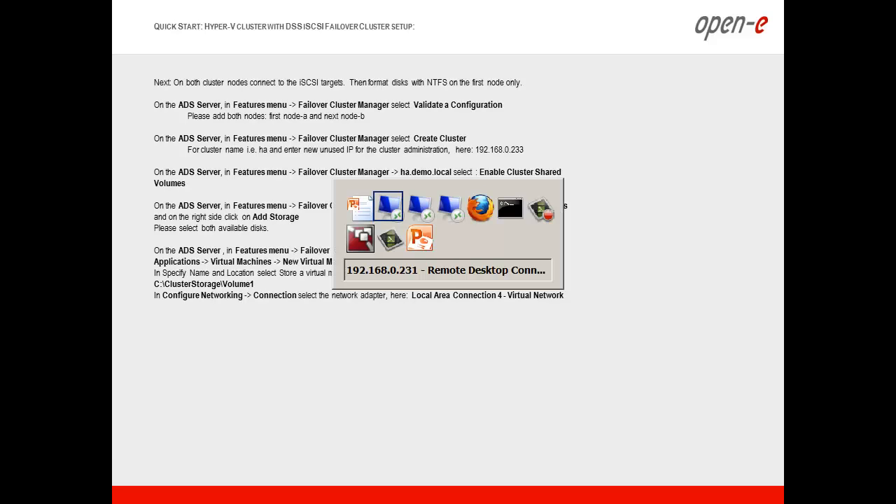
key("alt+Tab")
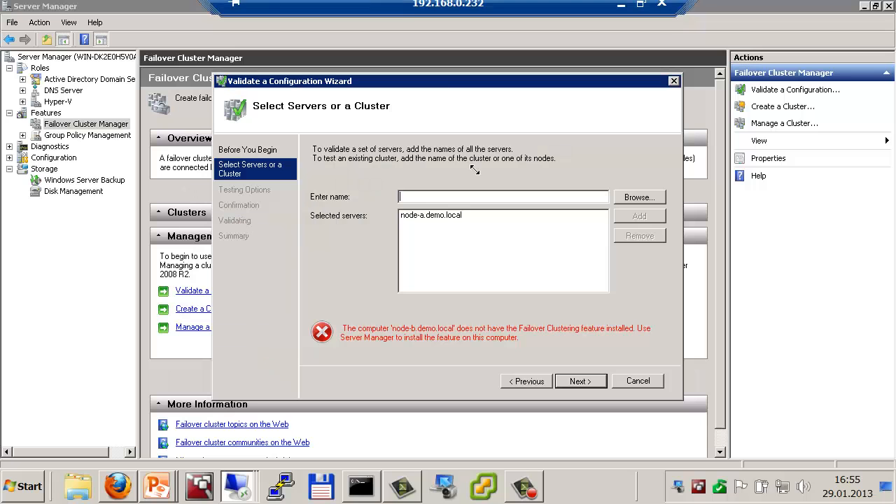
type("node")
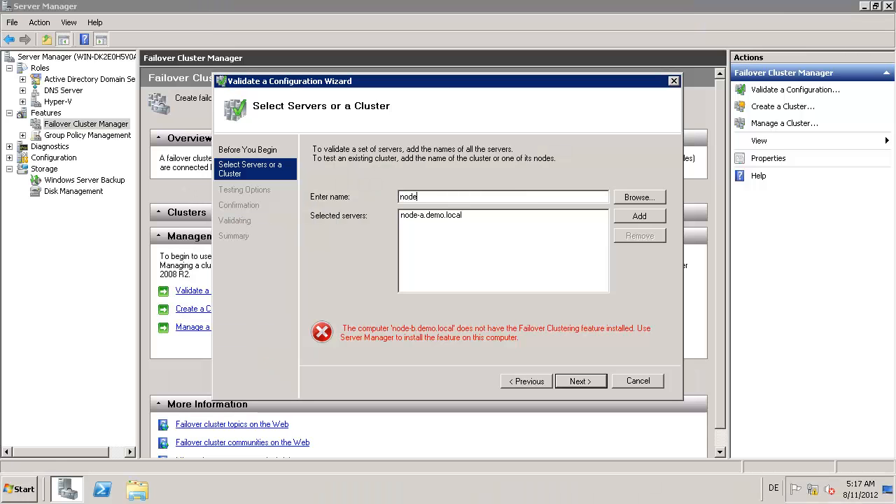
type("-b")
key("Return")
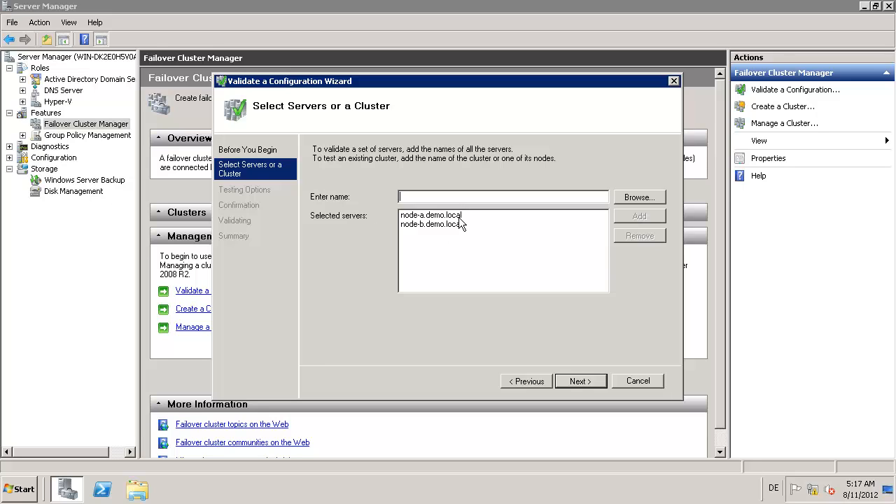
left_click(580, 381)
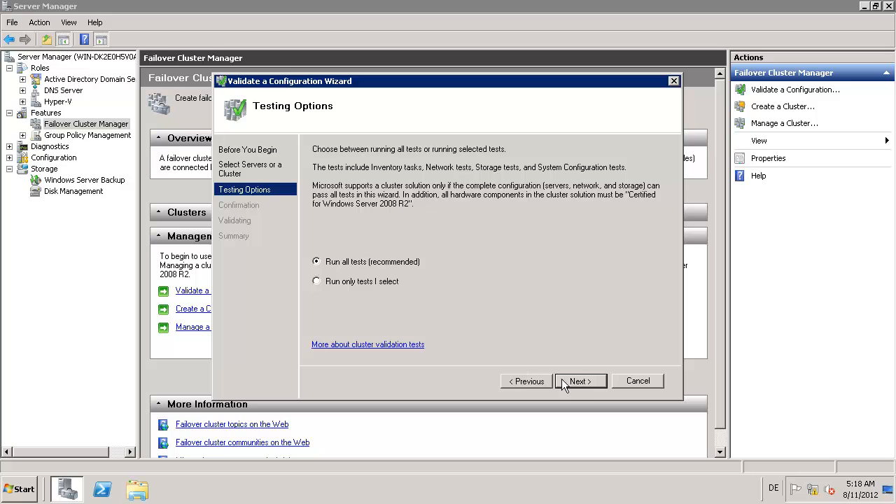
left_click(586, 384)
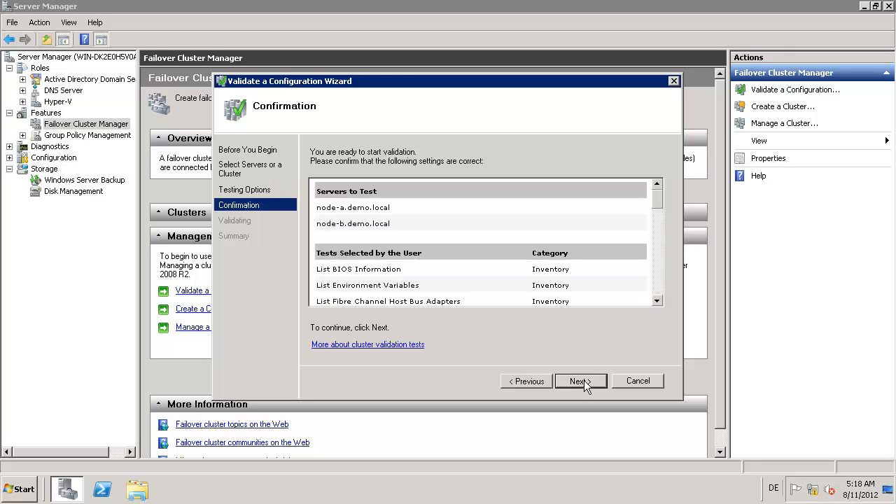
left_click(595, 382)
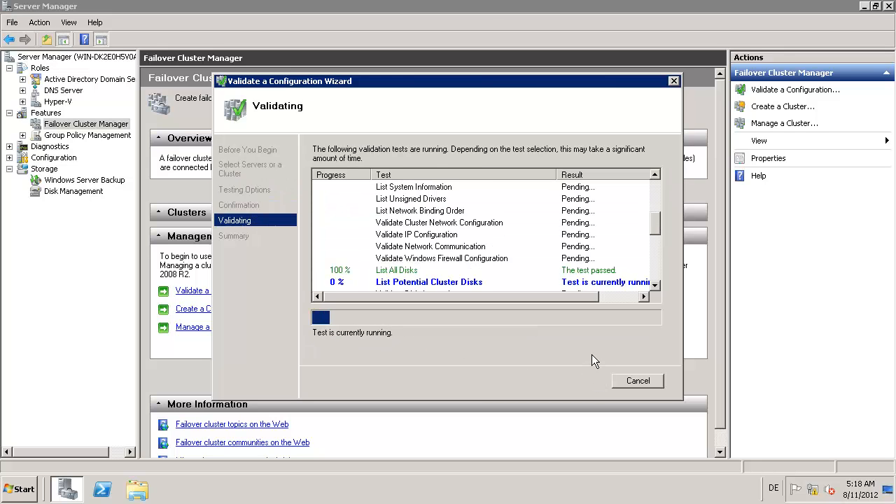
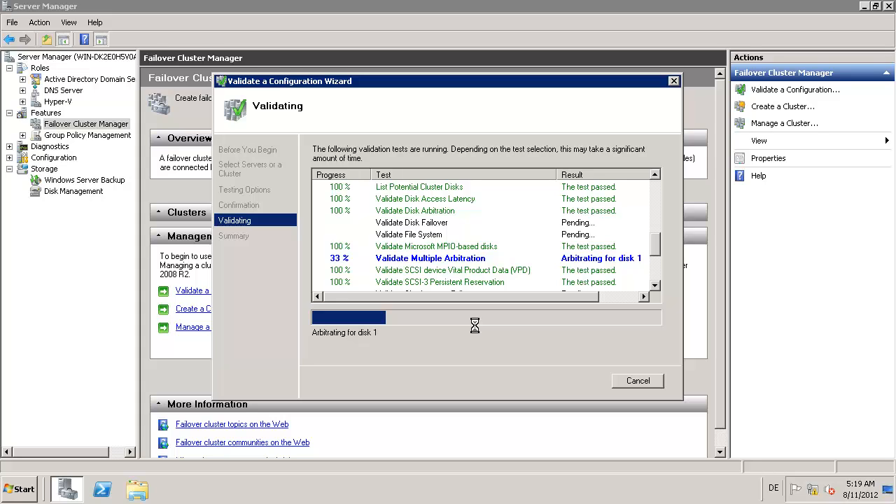
Step: Minimize the remote server session while cluster validation keeps running
mouse_move(731, 1)
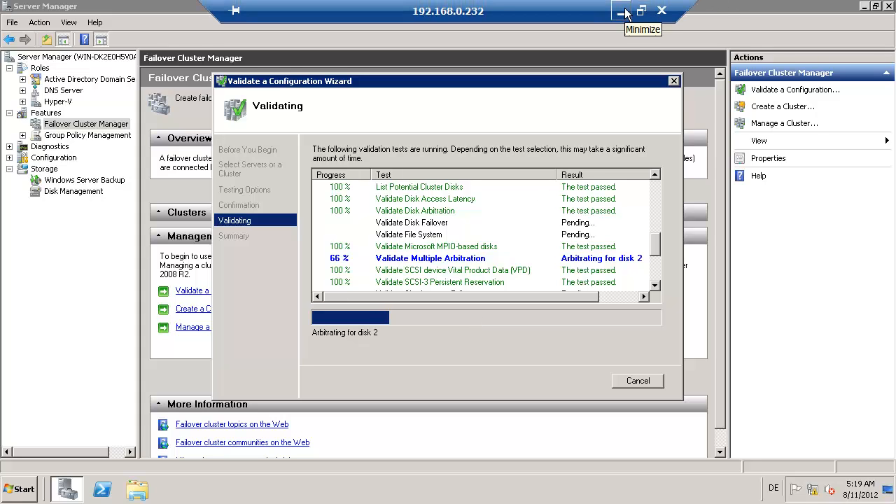
left_click(625, 13)
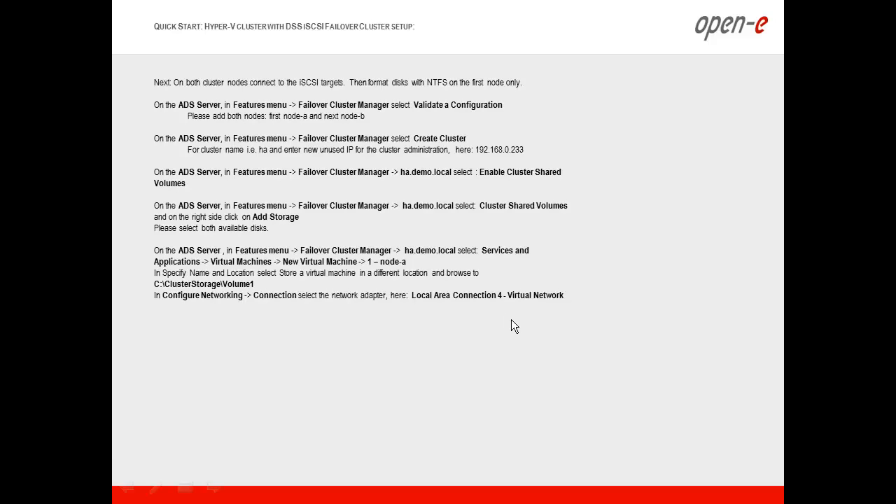
Step: Review the two update versions on dss1's Software update page, then return to the validation session
key("alt+Tab")
key("alt+Tab")
key("alt+Tab")
key("alt+Tab")
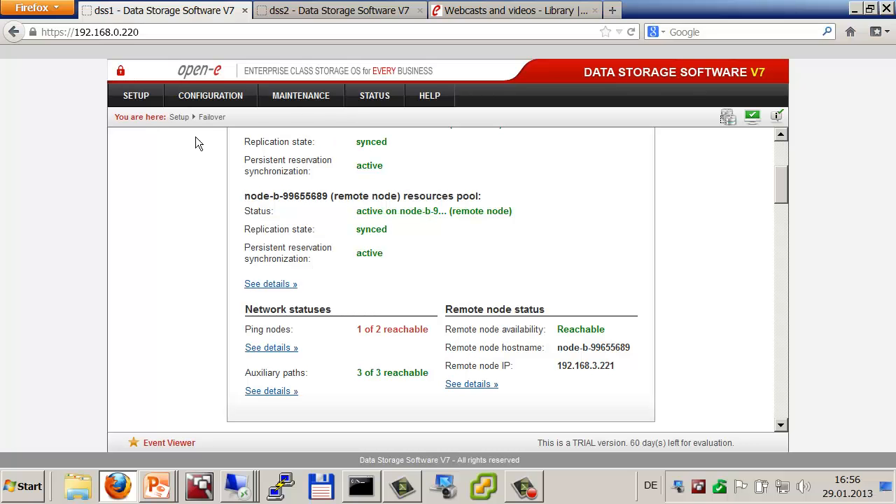
left_click(315, 95)
left_click(329, 260)
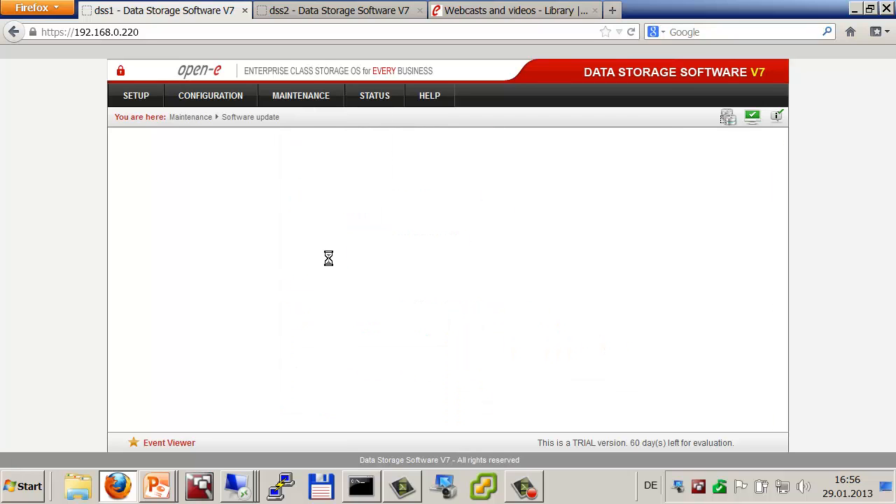
scroll(332, 274, "down", 3)
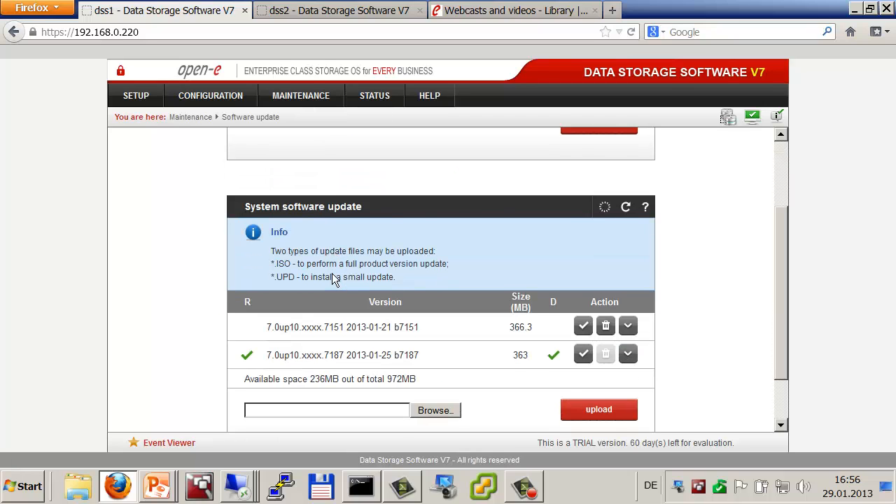
scroll(334, 278, "down", 2)
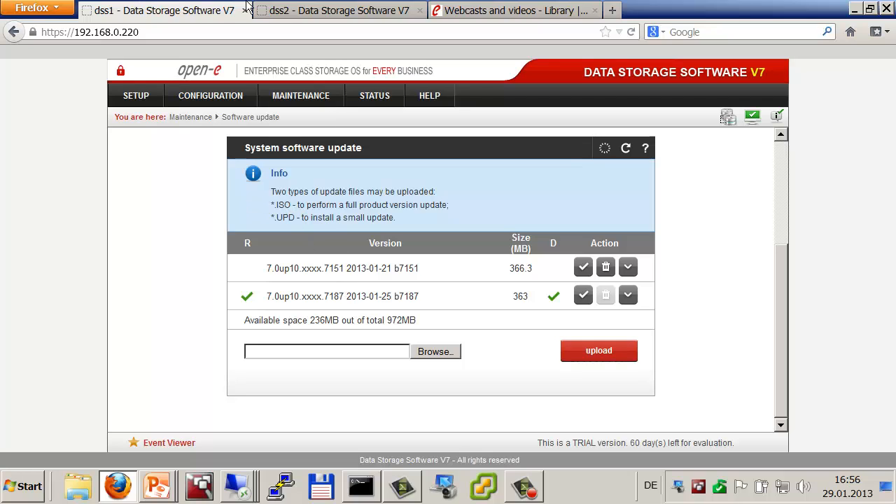
key("alt+Tab")
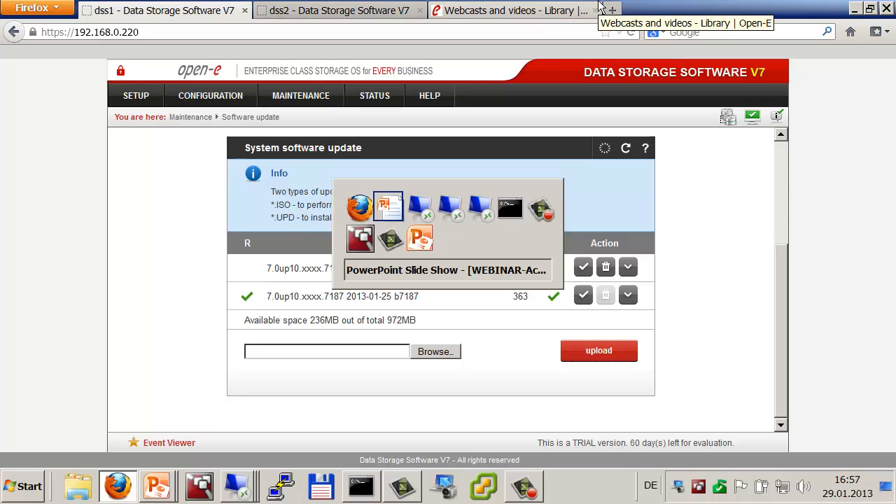
key("alt+Tab")
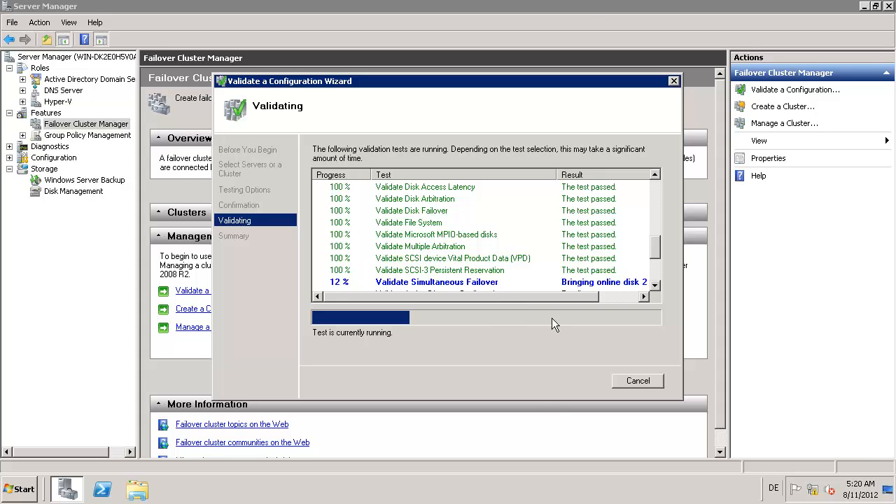
Step: Check the Quick Start slide notes, then return to the remote validation wizard
left_click(621, 10)
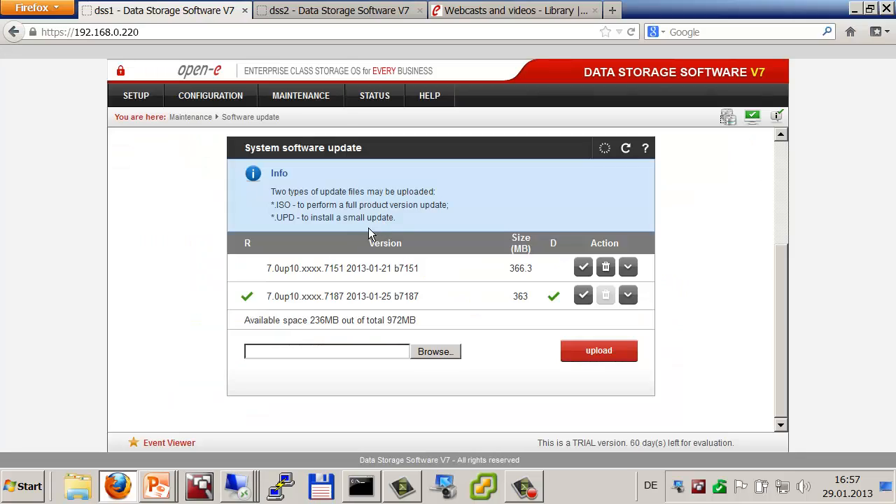
key("alt+Tab")
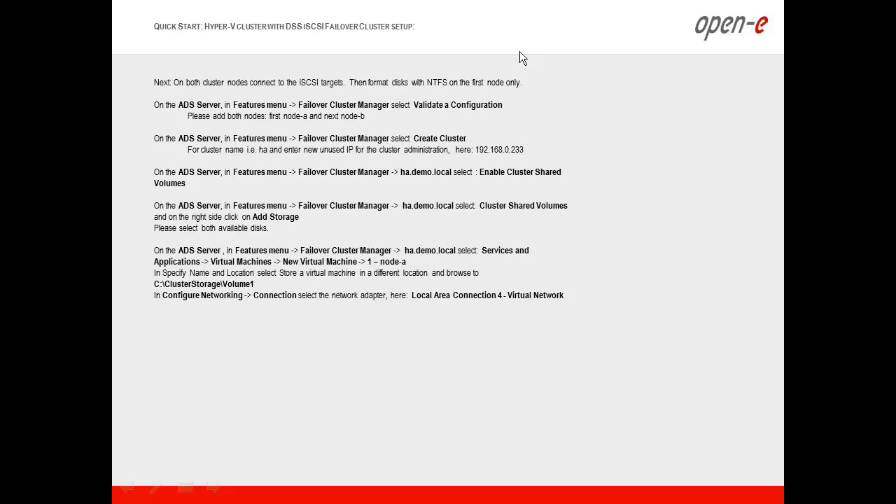
key("alt+Tab")
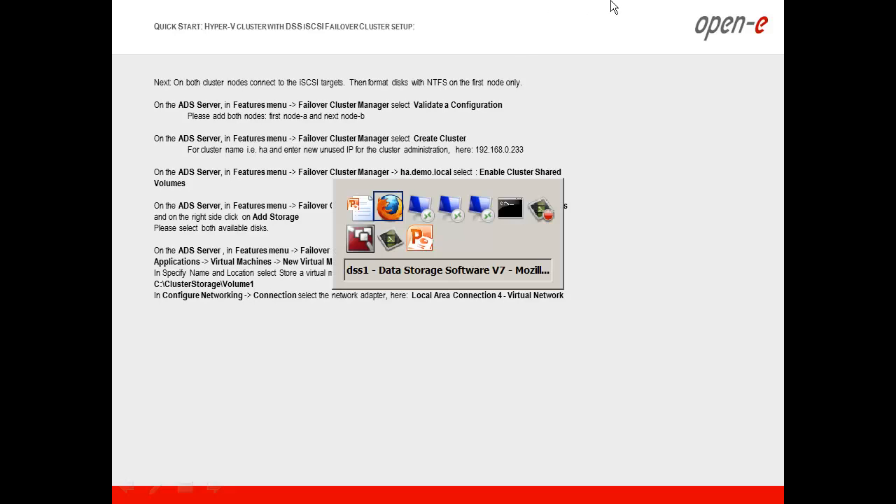
key("alt+Tab")
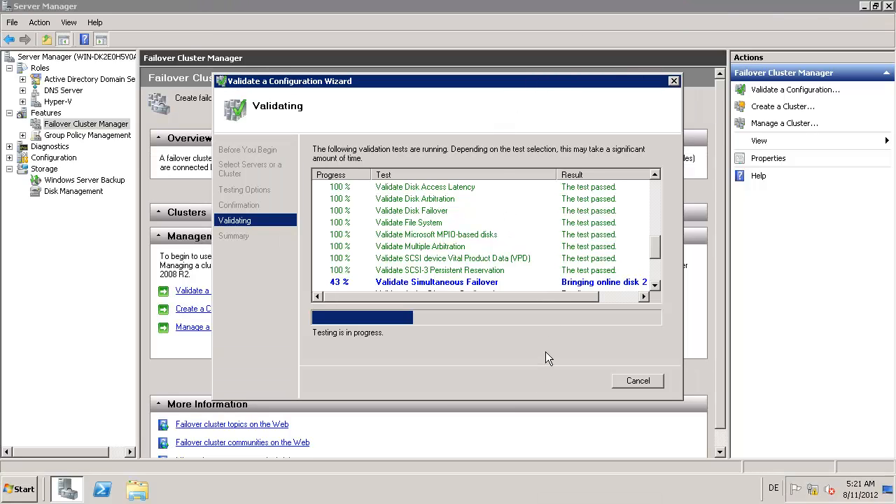
Step: Minimize the remote session with validation at 43% and bring back dss1's Software update page
mouse_move(549, 2)
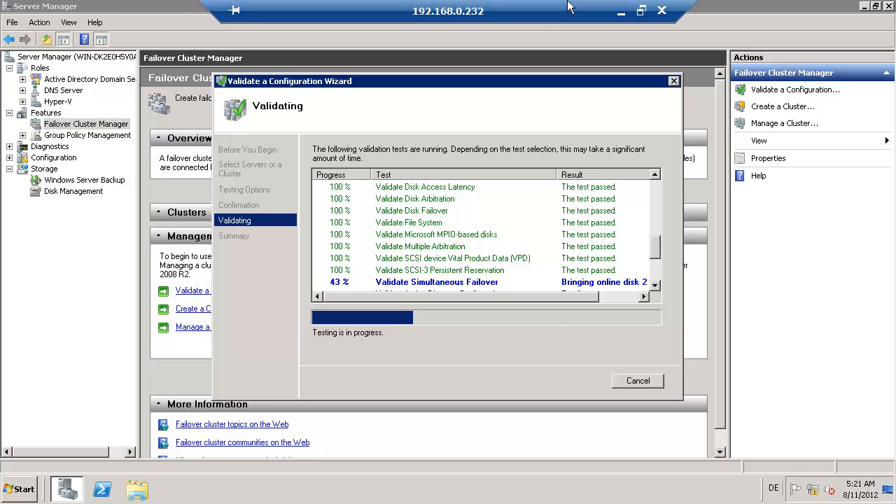
left_click(622, 12)
key("alt+Tab")
key("alt+Tab")
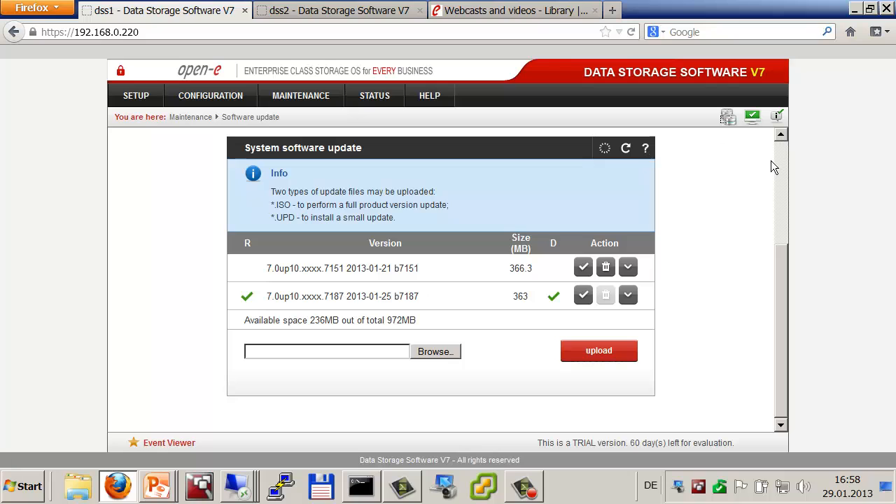
Step: Refresh Ping nodes status on dss1's Failover page, showing 192.168.1.230 unreachable and 192.168.2.231 reachable
mouse_move(158, 102)
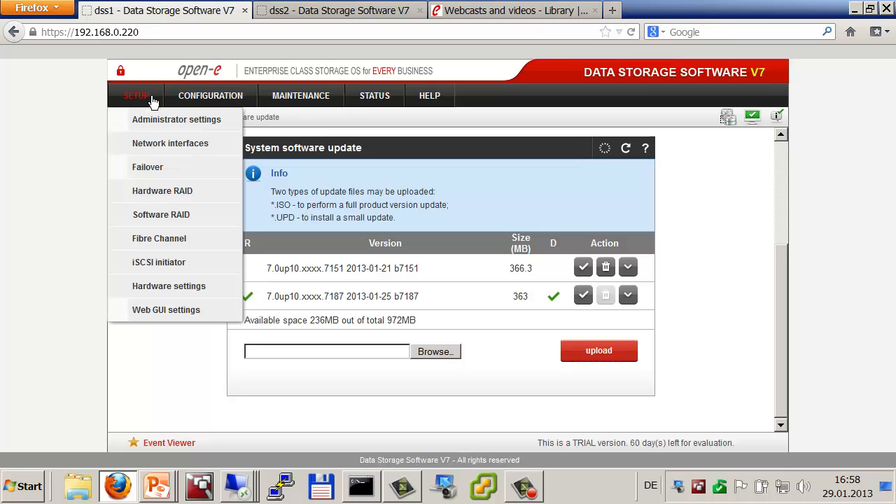
left_click(156, 172)
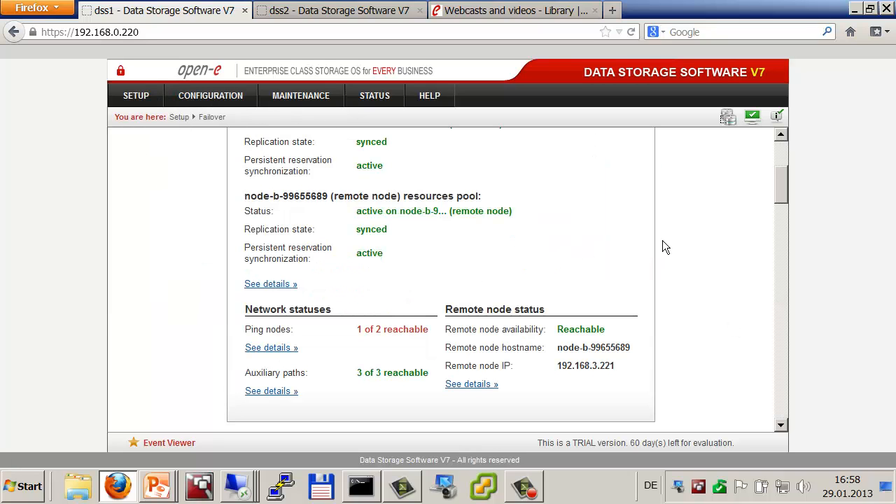
scroll(666, 359, "down", 2)
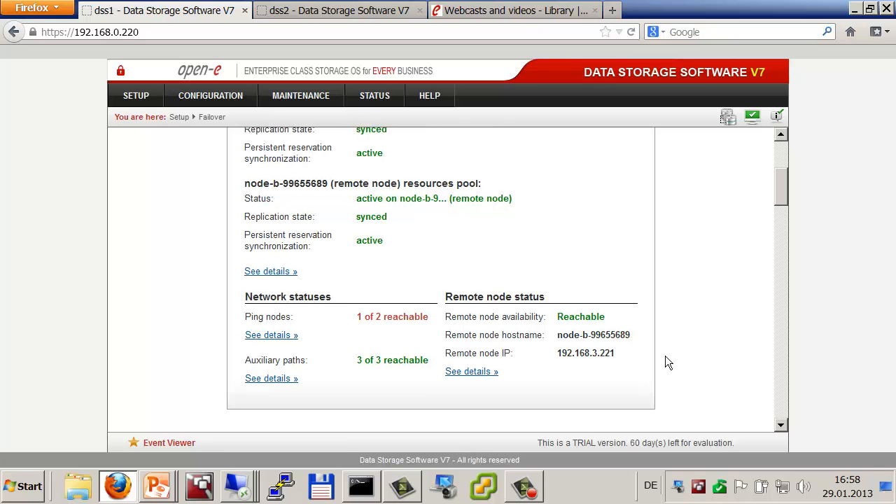
scroll(666, 358, "down", 5)
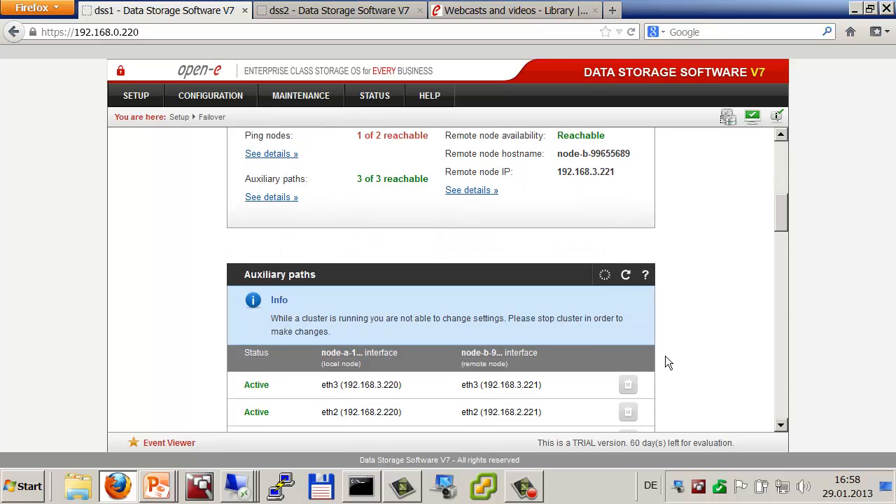
scroll(667, 358, "down", 8)
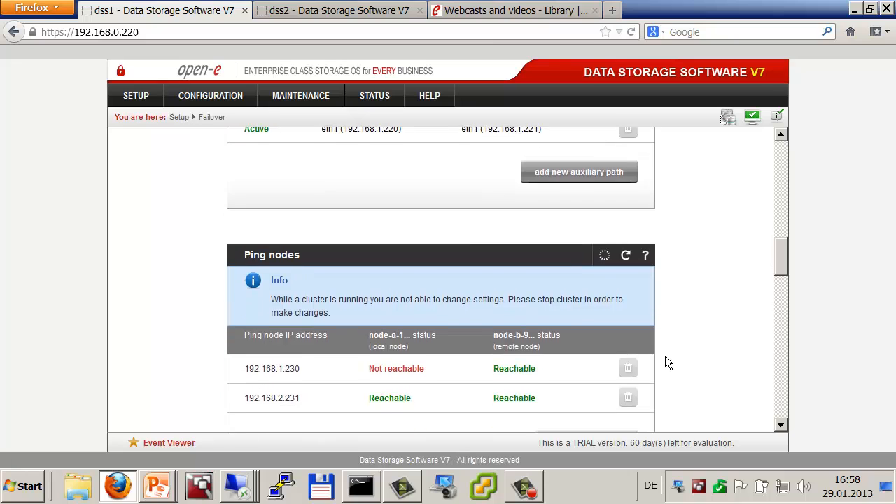
scroll(661, 362, "down", 2)
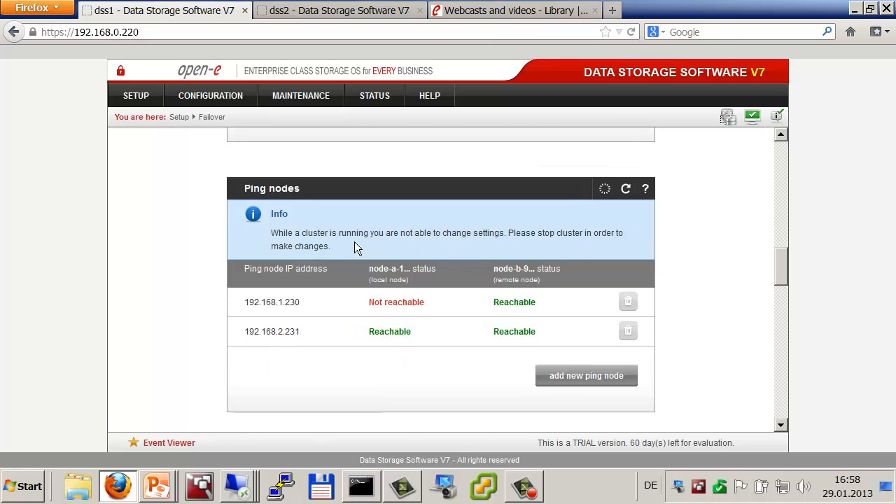
left_click(626, 188)
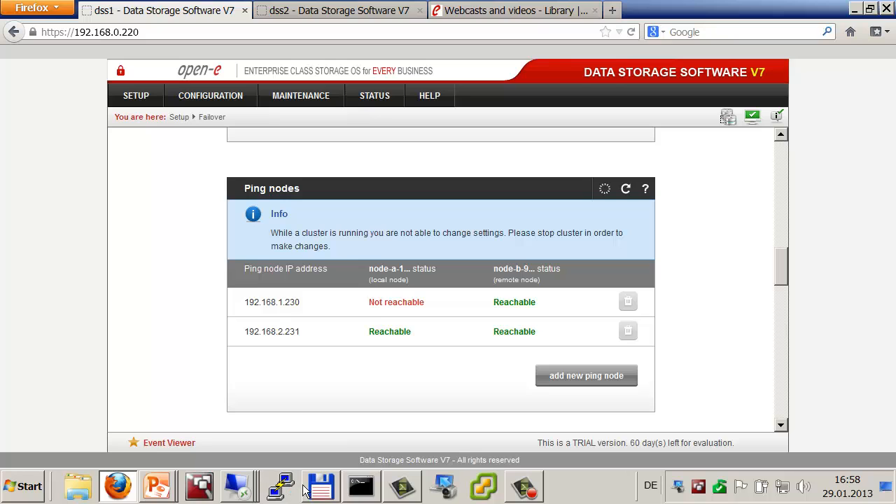
Step: Run ping without an address in Command Prompt to print its options, then return to the browser
mouse_move(238, 486)
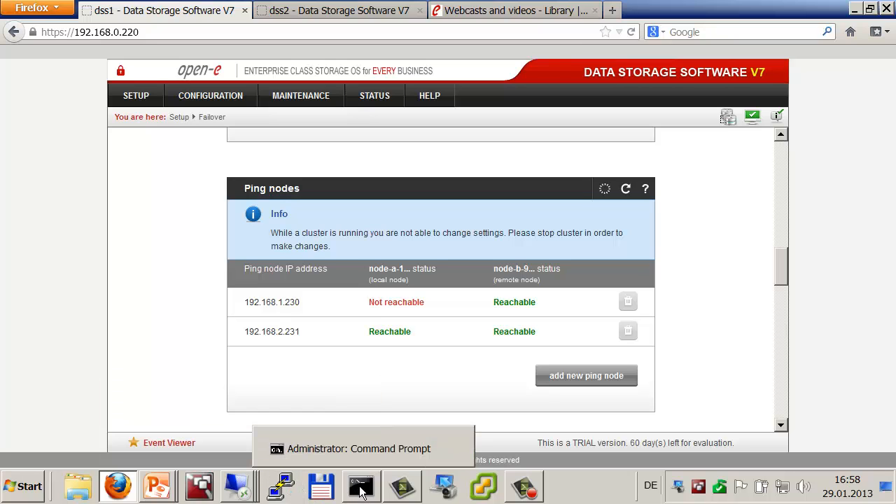
left_click(361, 488)
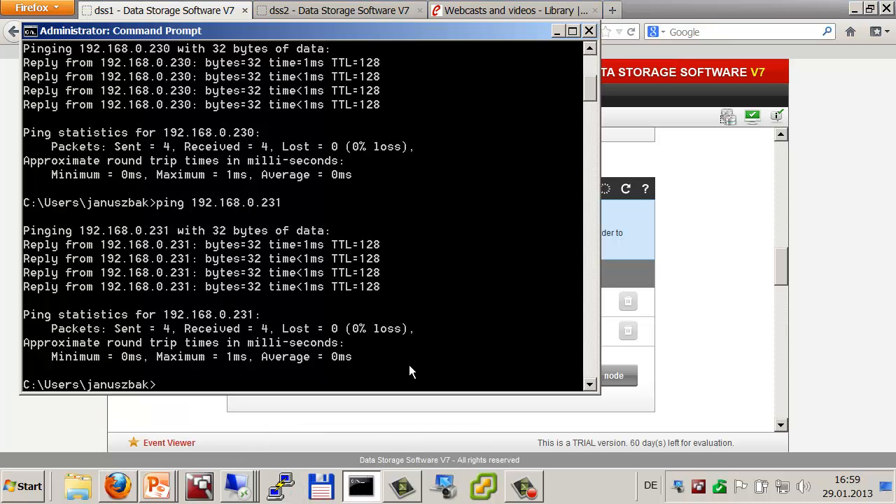
key("Up")
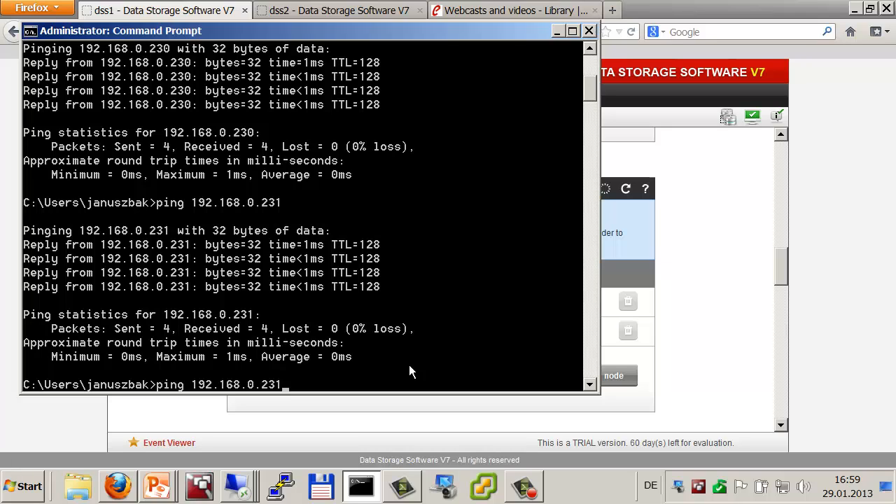
key("BackSpace")
key("BackSpace")
key("BackSpace")
key("BackSpace")
key("BackSpace")
key("BackSpace")
key("BackSpace")
key("BackSpace")
key("BackSpace")
key("BackSpace")
key("BackSpace")
key("BackSpace")
key("BackSpace")
key("BackSpace")
key("Return")
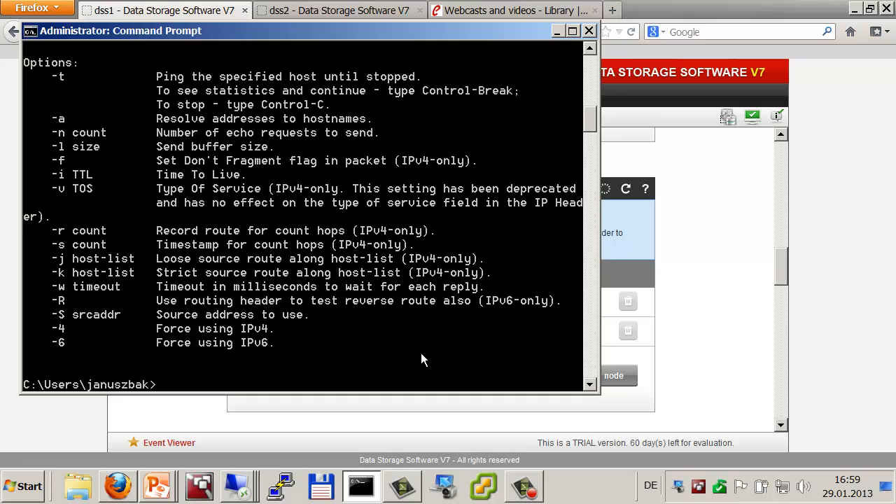
left_click(96, 404)
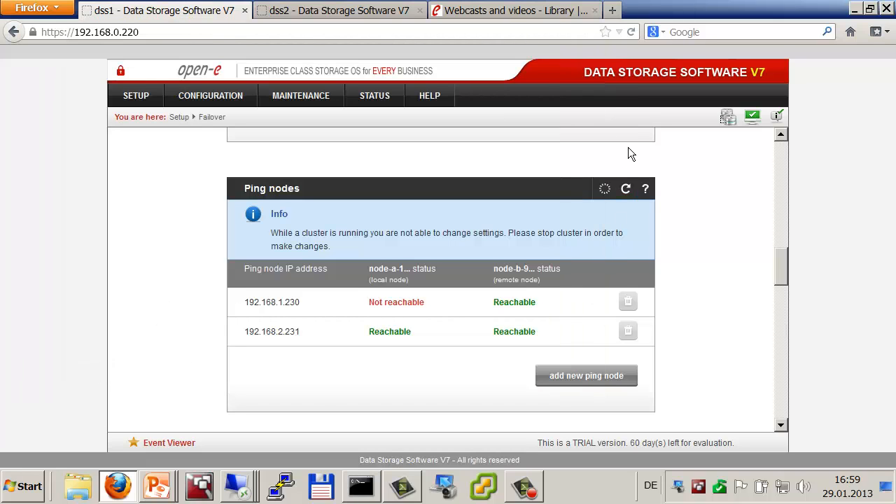
Step: Reload the dss1 storage web interface and dismiss the trial version warning
scroll(781, 145, "up", 10)
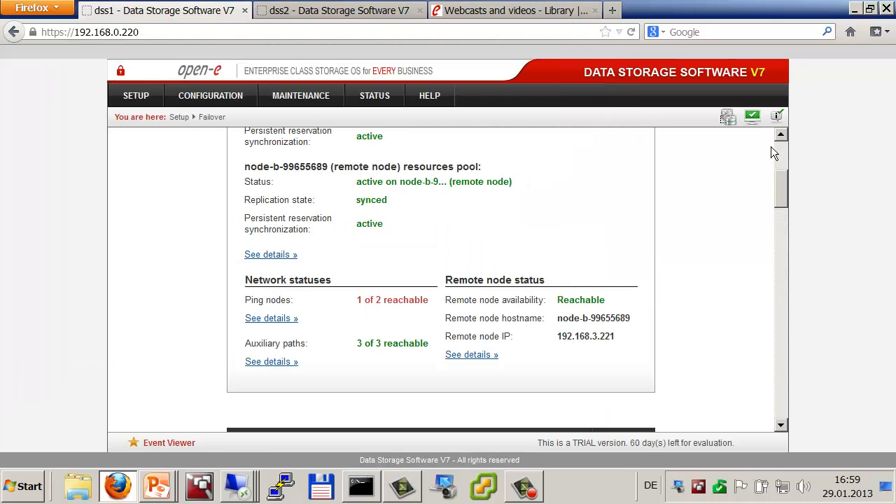
left_click(250, 29)
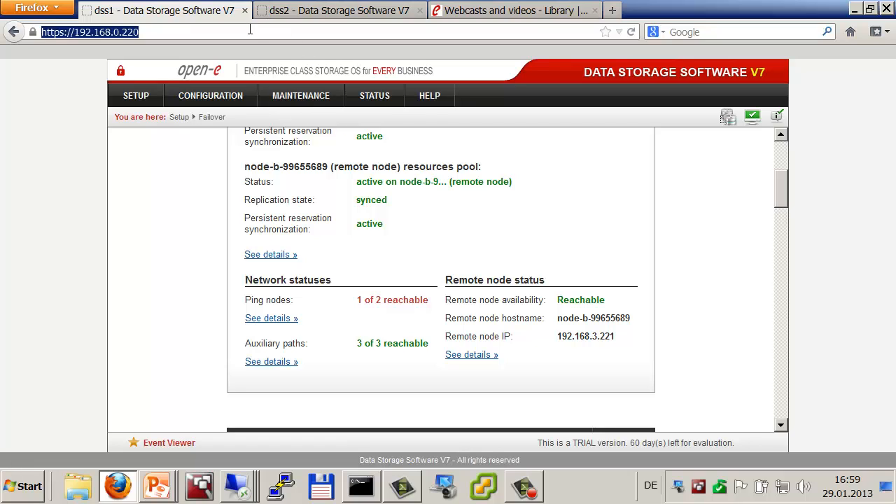
key("Return")
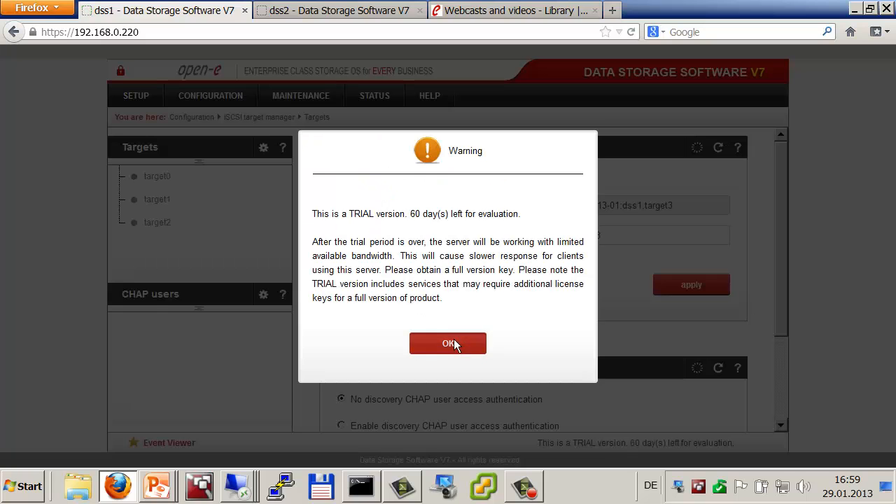
left_click(448, 343)
Step: Review the Failover page's cluster status and ping node details, with 192.168.1.230 not reachable locally
mouse_move(136, 96)
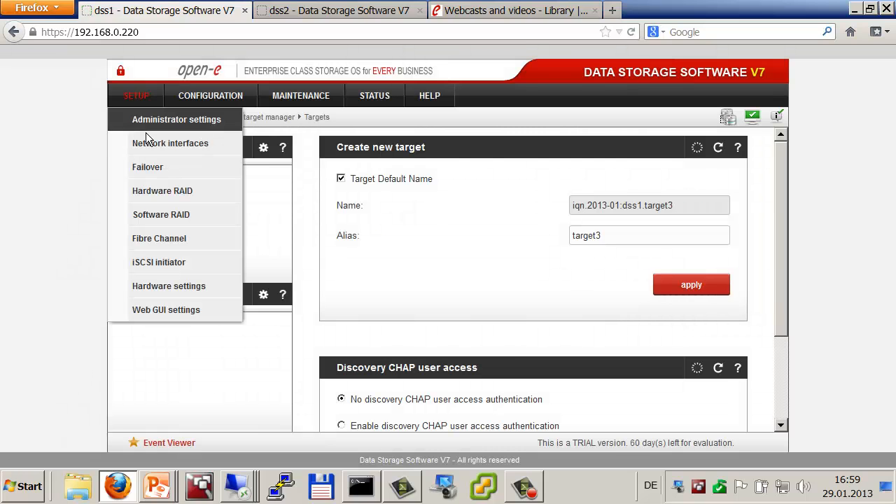
left_click(148, 167)
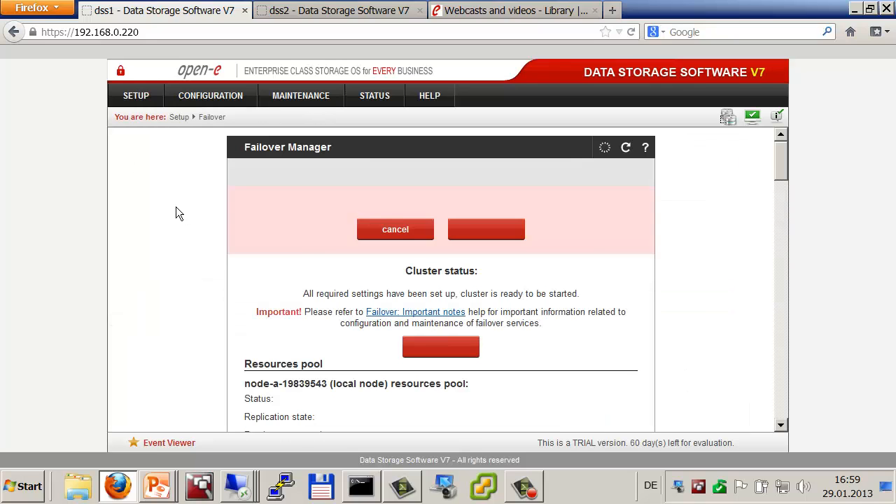
scroll(176, 208, "down", 5)
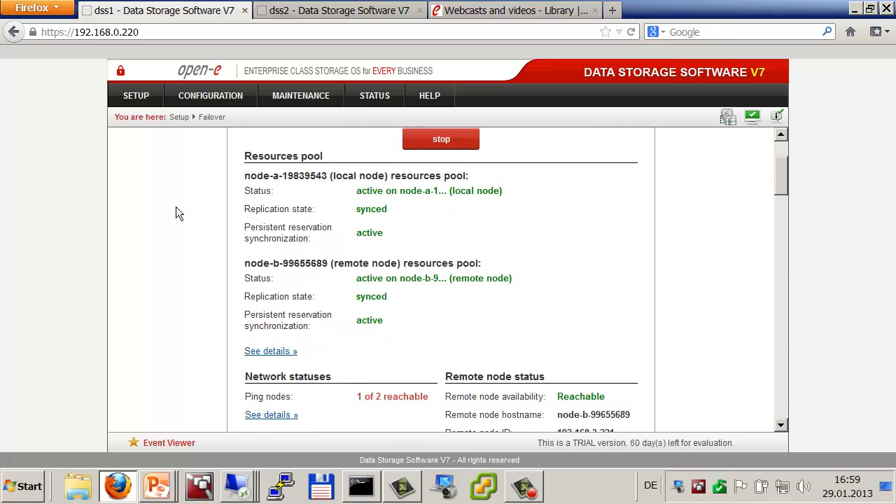
scroll(176, 208, "down", 5)
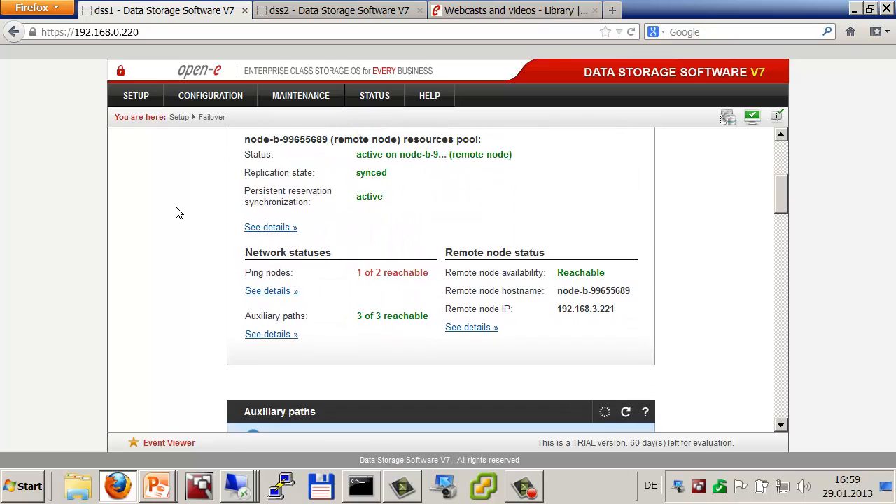
scroll(176, 213, "down", 5)
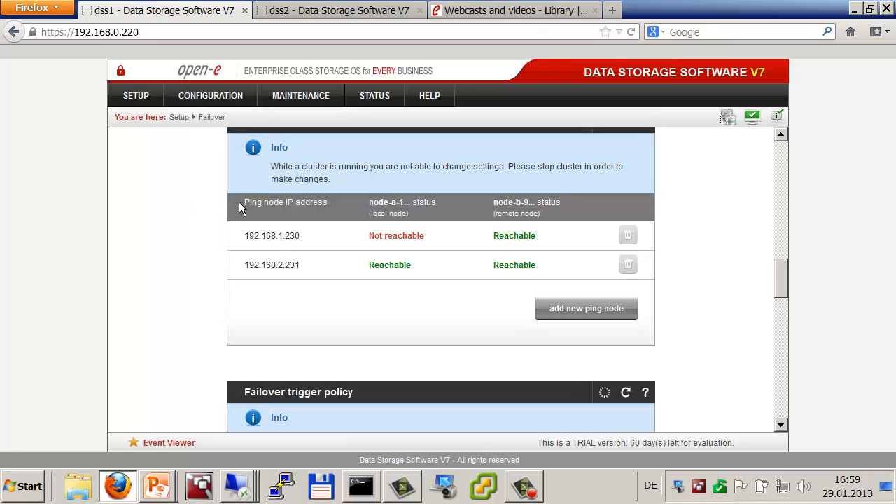
scroll(241, 203, "up", 5)
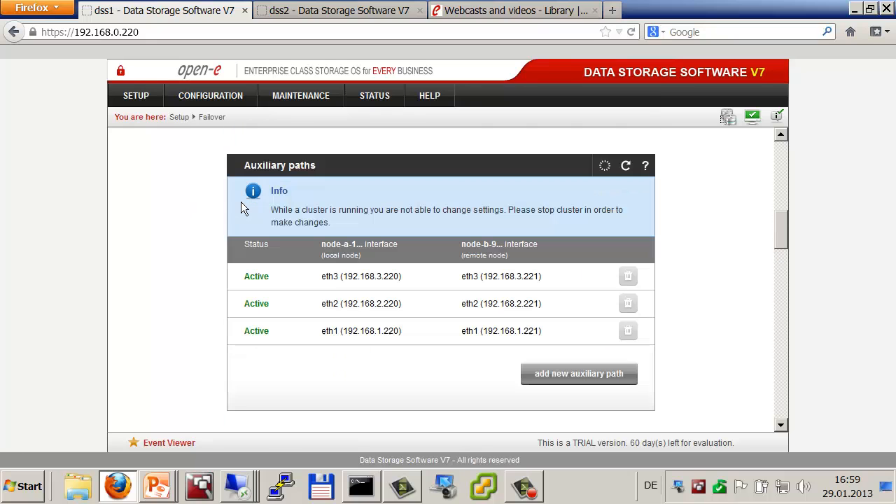
scroll(241, 208, "up", 10)
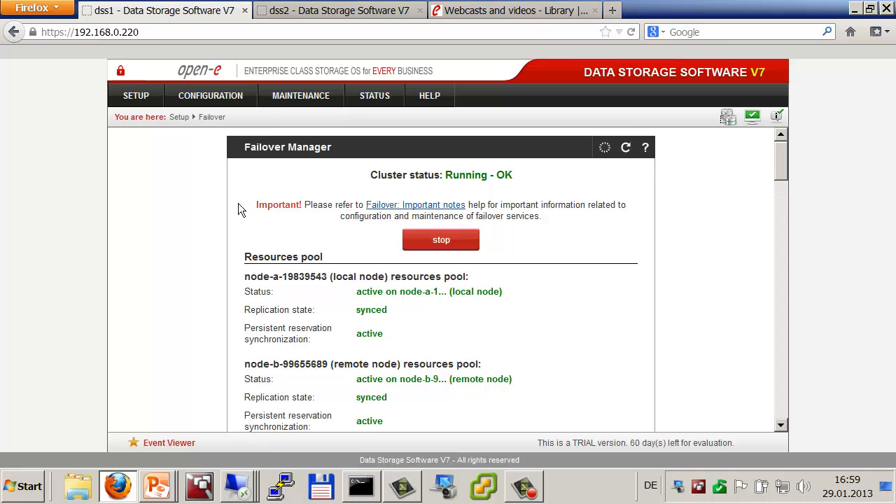
scroll(239, 209, "down", 1)
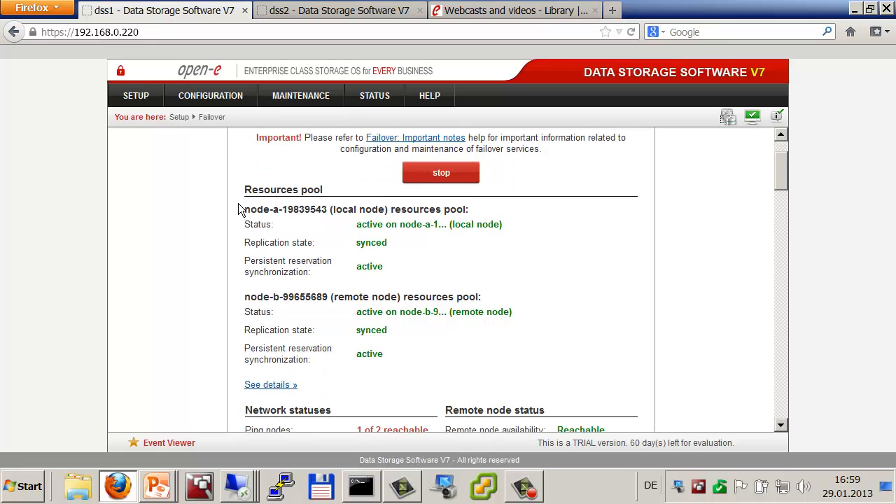
scroll(239, 210, "down", 4)
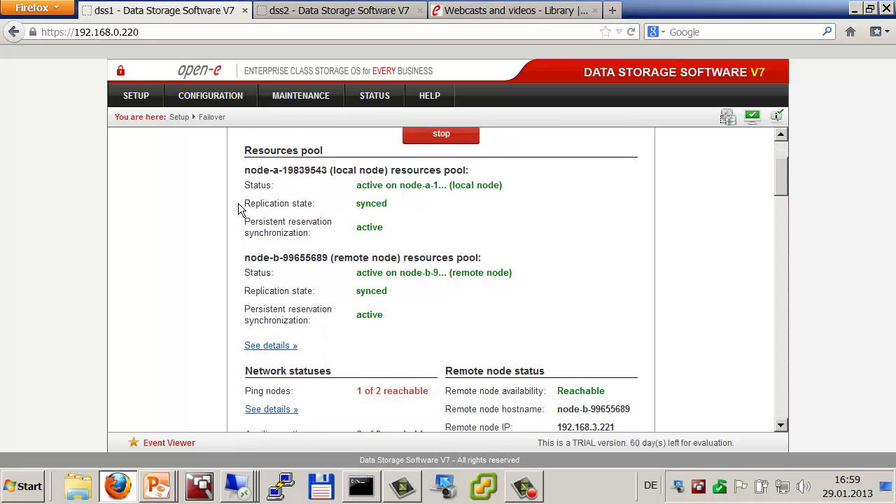
scroll(238, 207, "down", 1)
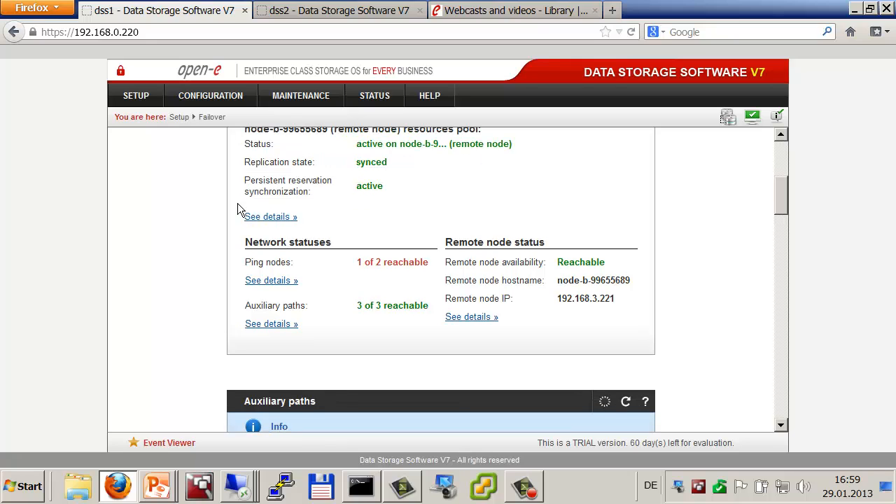
scroll(237, 203, "down", 1)
scroll(200, 202, "down", 3)
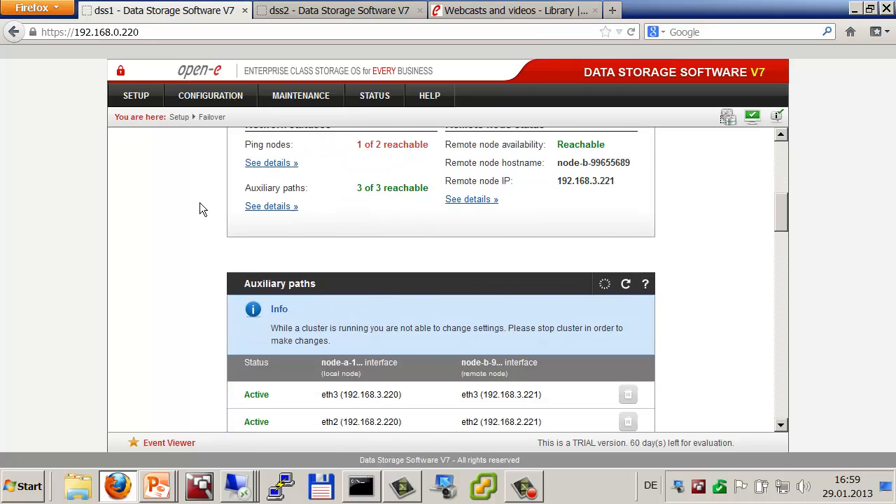
scroll(199, 204, "up", 2)
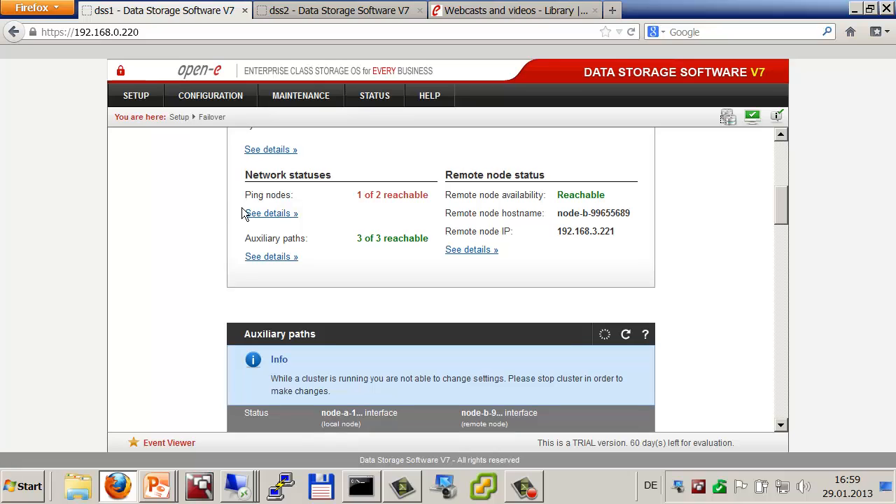
left_click(256, 218)
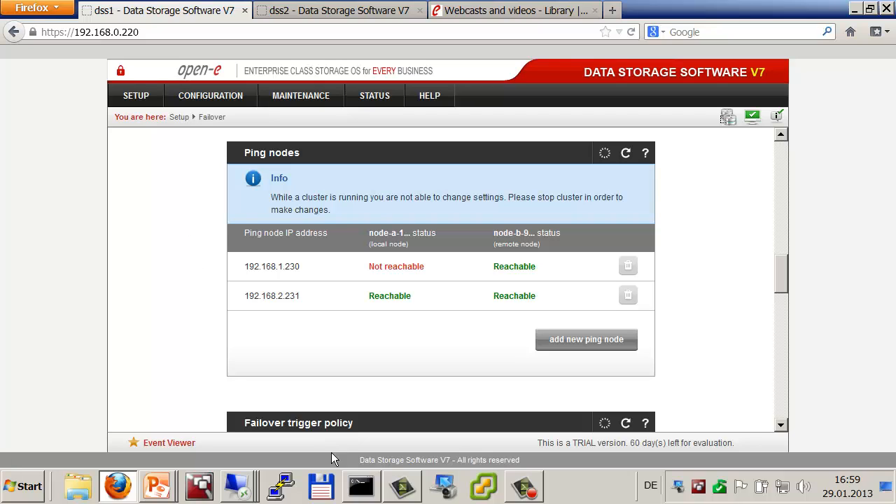
Step: On NODE-B's remote desktop, close Server Manager and show the connected networks
key("alt+Tab")
key("alt+Tab")
key("alt+Tab")
key("alt+Tab")
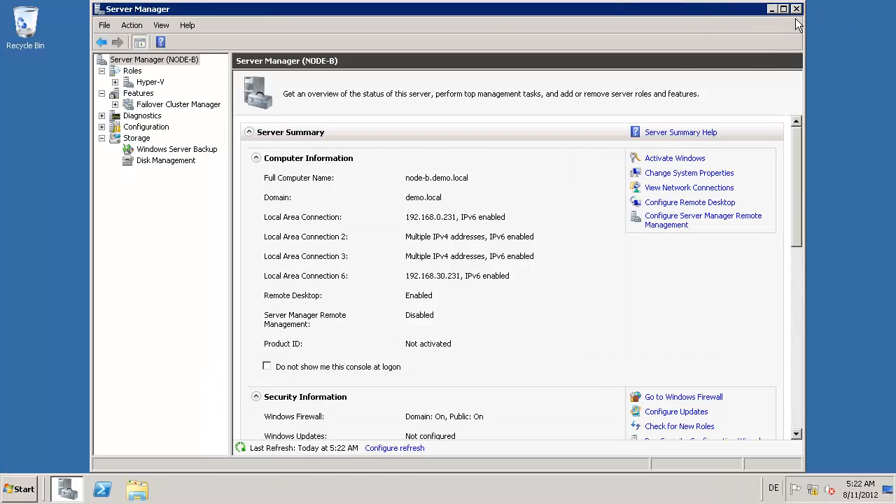
left_click(797, 9)
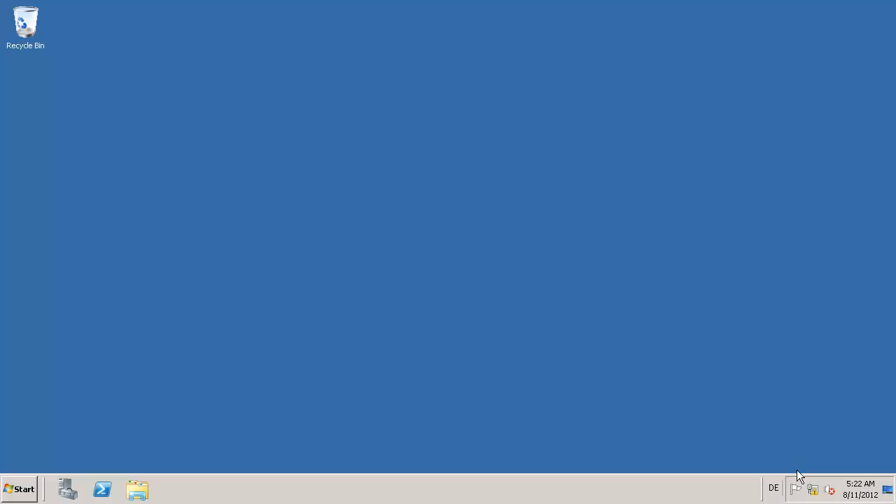
left_click(813, 488)
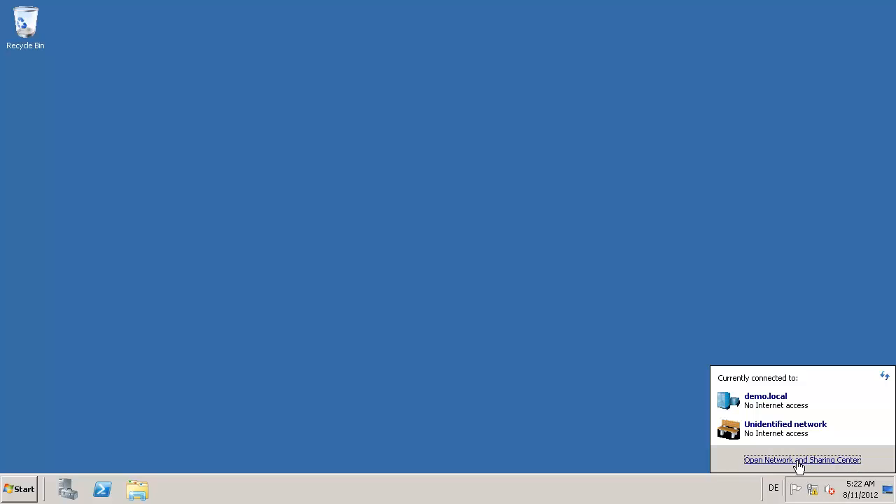
Step: Open Windows Firewall with Advanced Security's Inbound Rules list in a maximized console
left_click(802, 460)
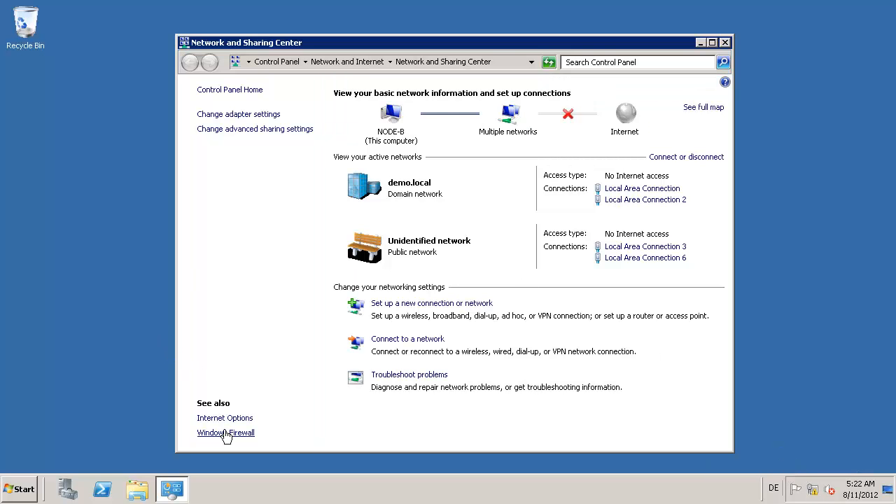
left_click(226, 433)
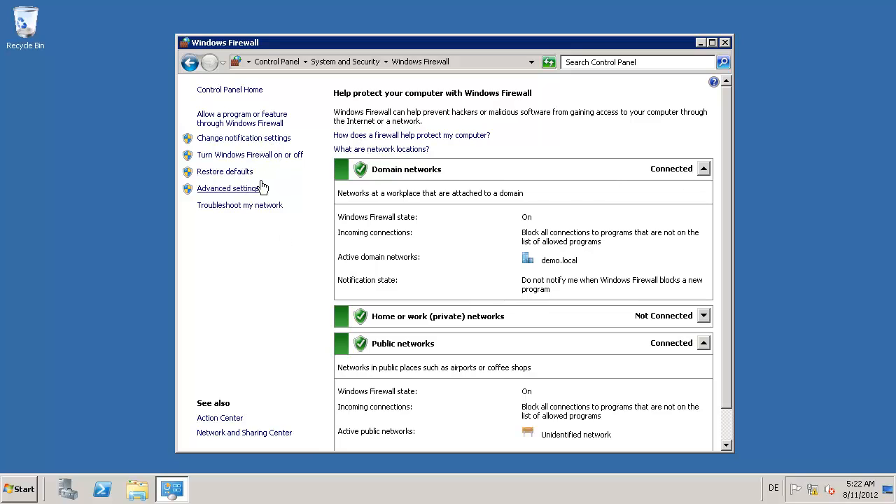
left_click(231, 188)
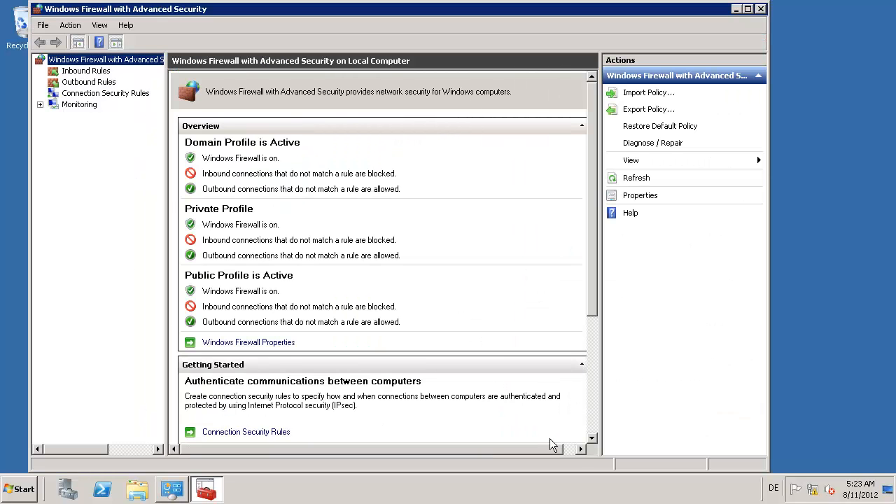
left_click(595, 426)
left_click(220, 341)
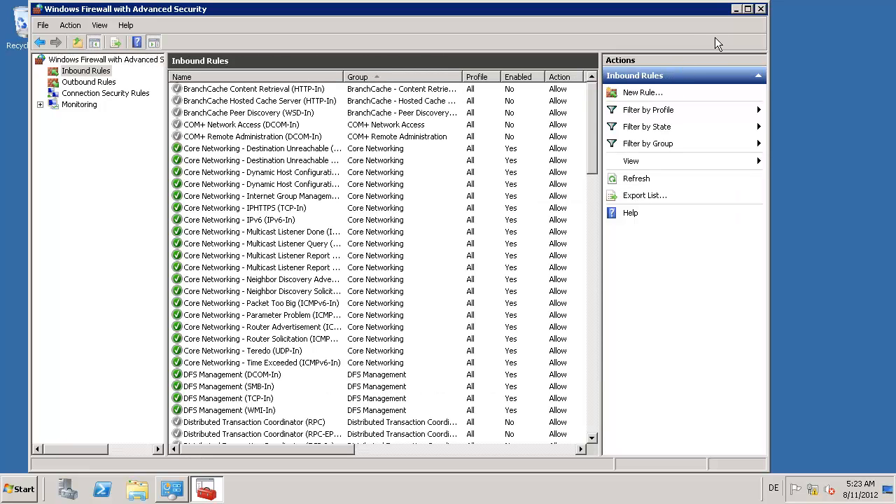
left_click(748, 9)
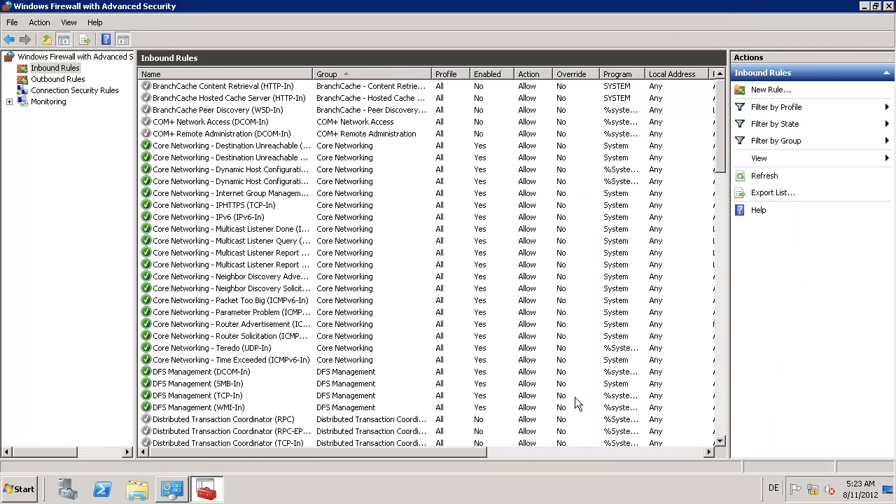
Step: Sort inbound rules by Protocol and inspect the ICMP echo request rules to confirm they're enabled
left_click(553, 452)
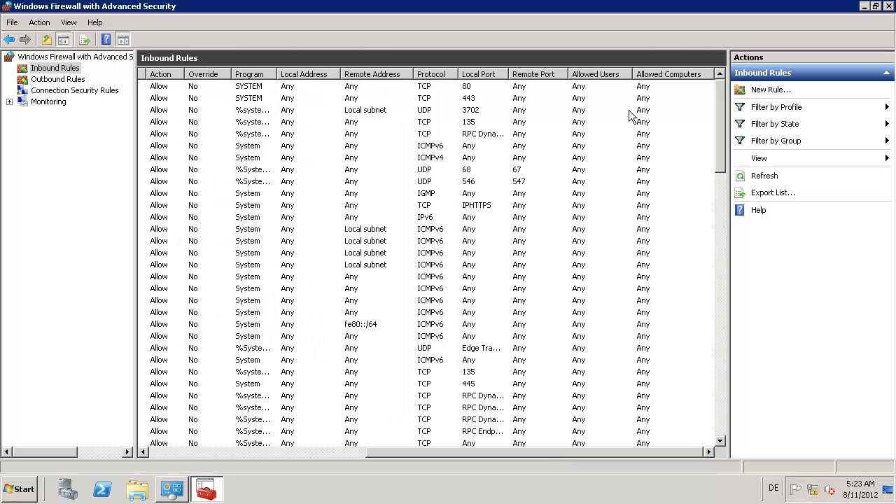
left_click(437, 74)
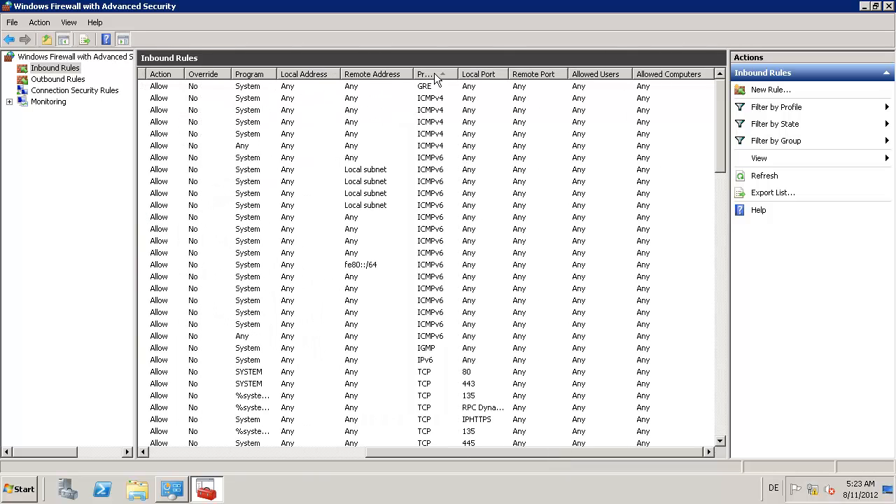
left_click(167, 451)
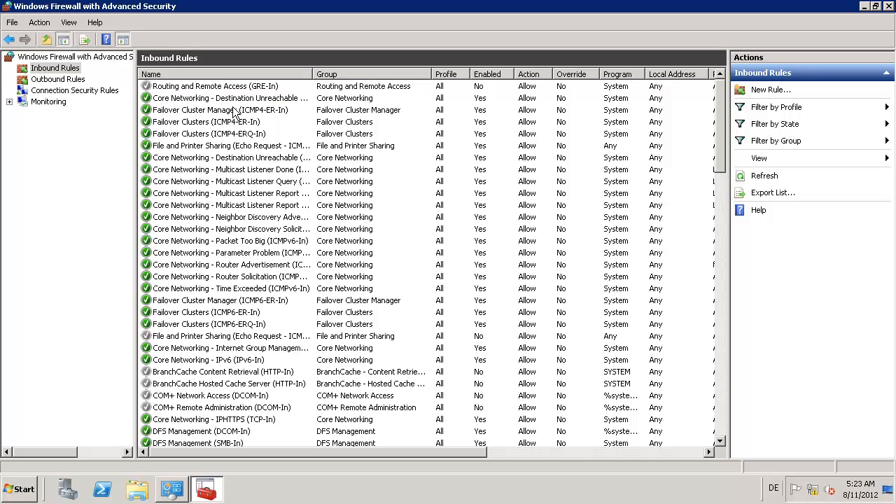
left_click(200, 110)
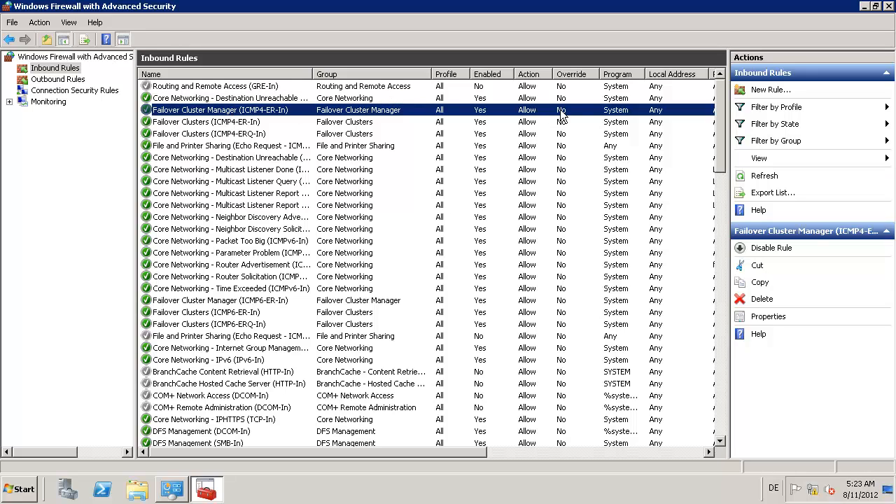
left_click(212, 147)
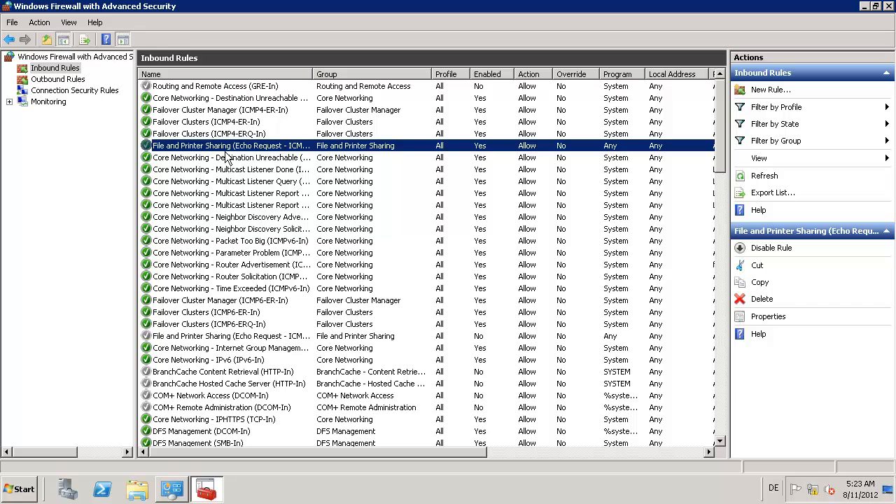
left_click_drag(221, 160, 210, 147)
left_click(889, 6)
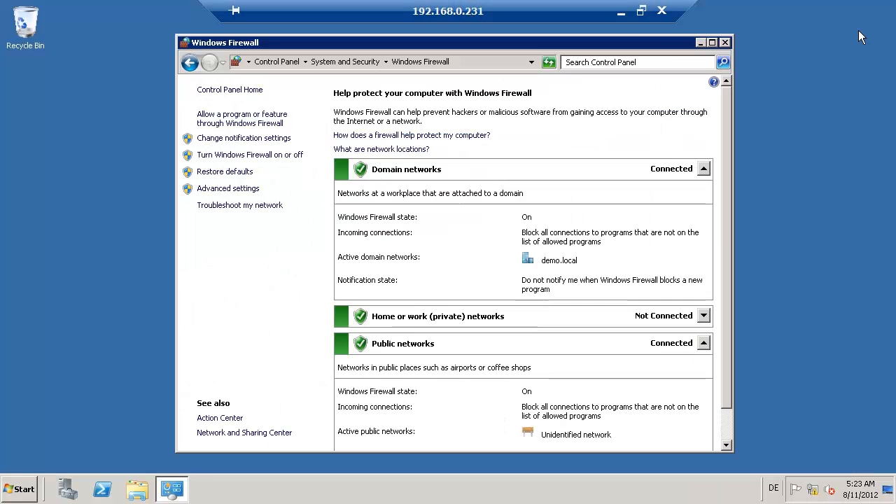
left_click(814, 493)
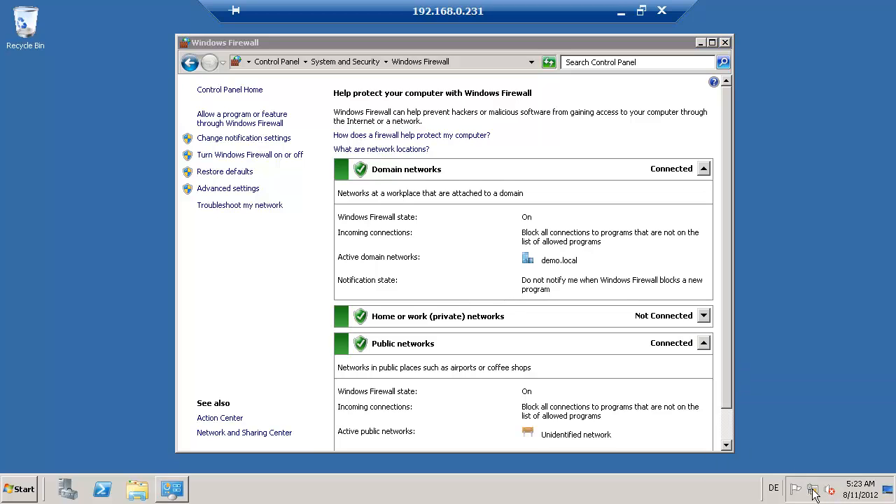
left_click(772, 458)
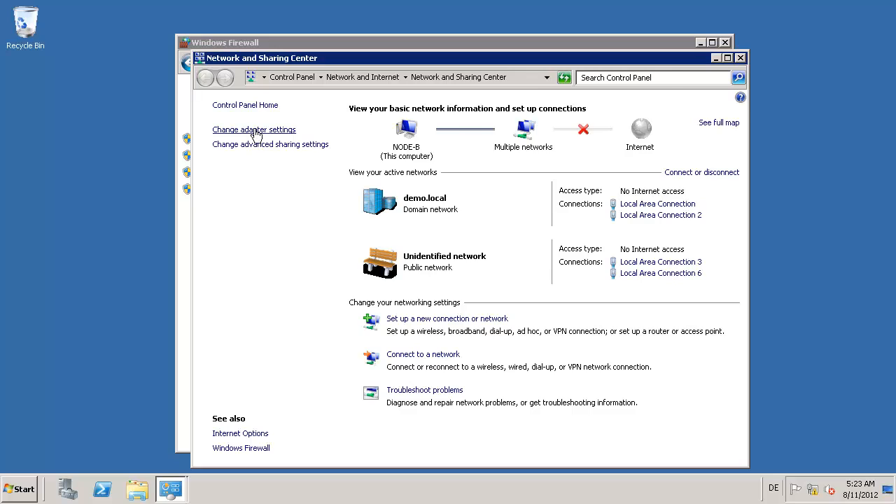
left_click(254, 130)
double_click(269, 133)
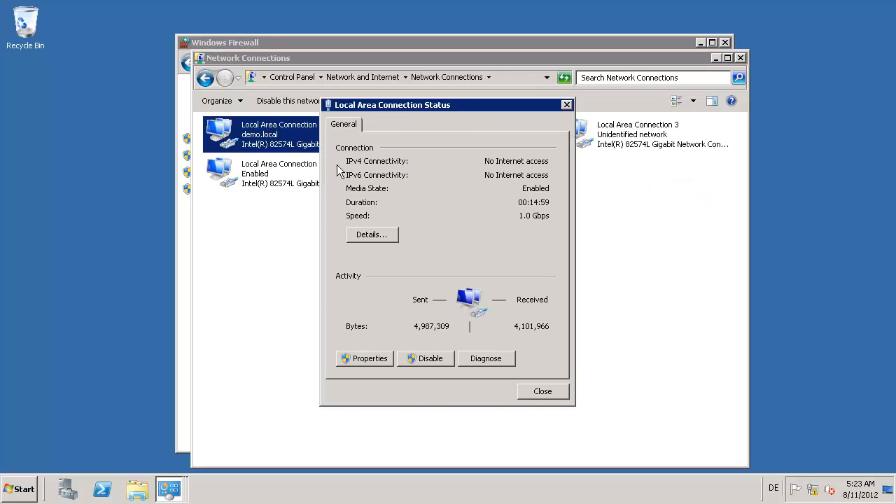
key("Escape")
double_click(446, 135)
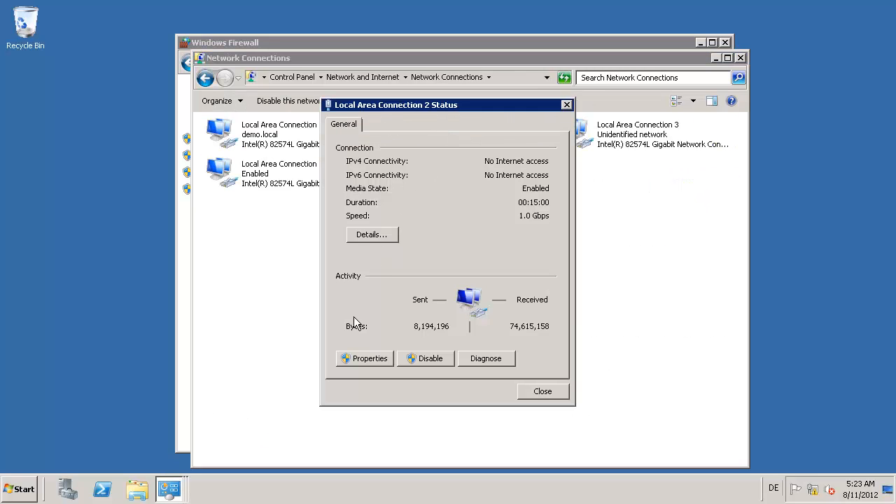
left_click(354, 354)
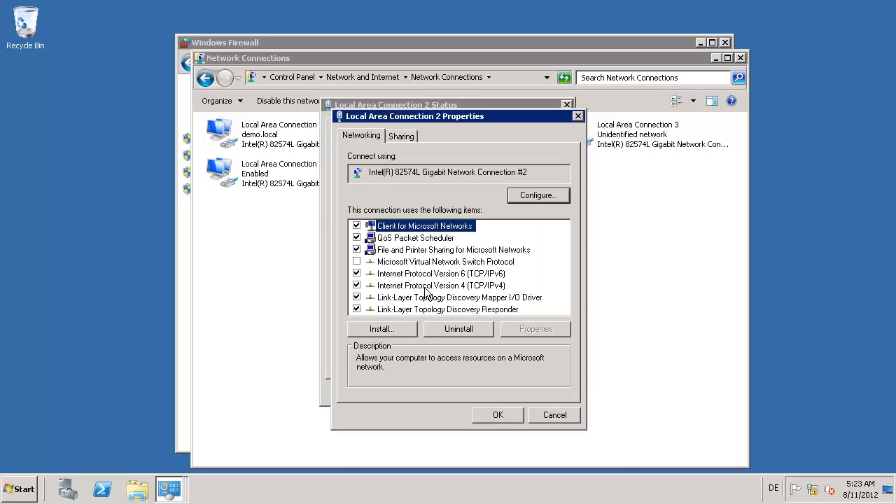
double_click(424, 287)
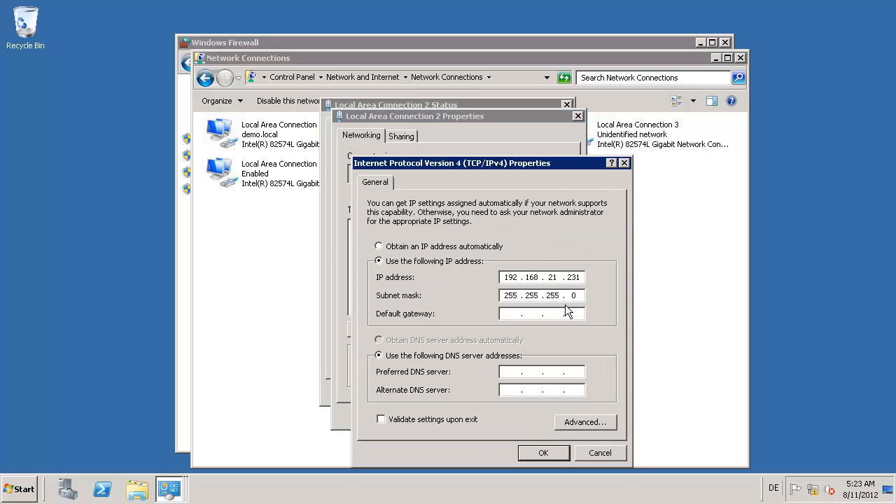
left_click(575, 425)
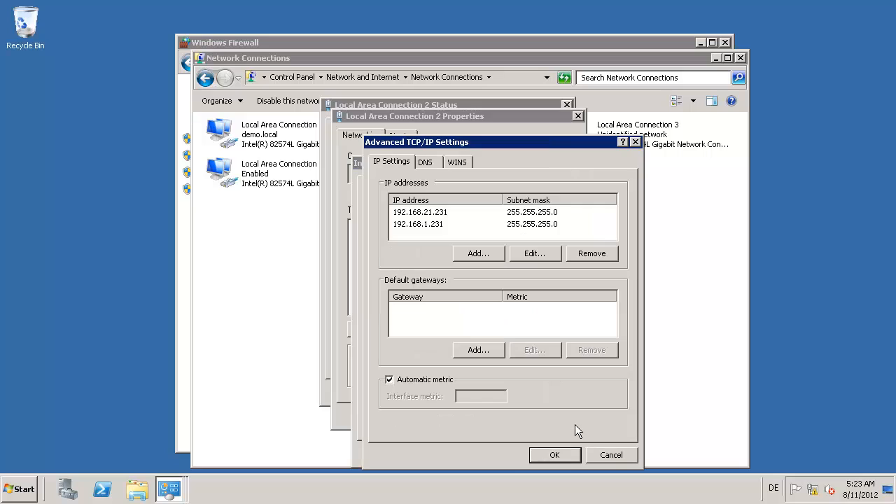
left_click(418, 224)
left_click(555, 454)
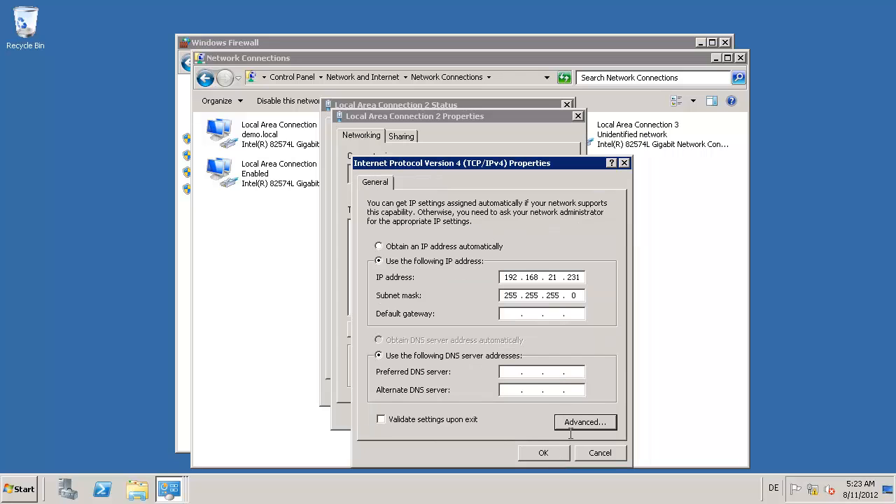
left_click(551, 453)
left_click(521, 416)
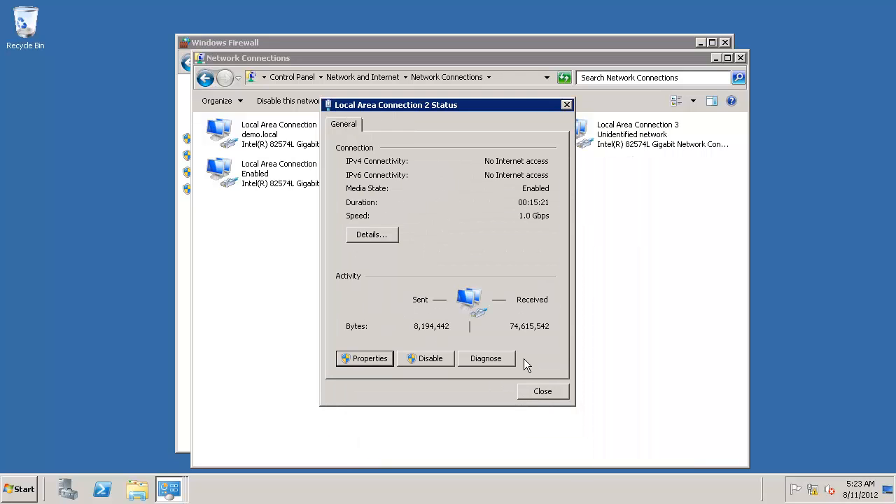
left_click(532, 391)
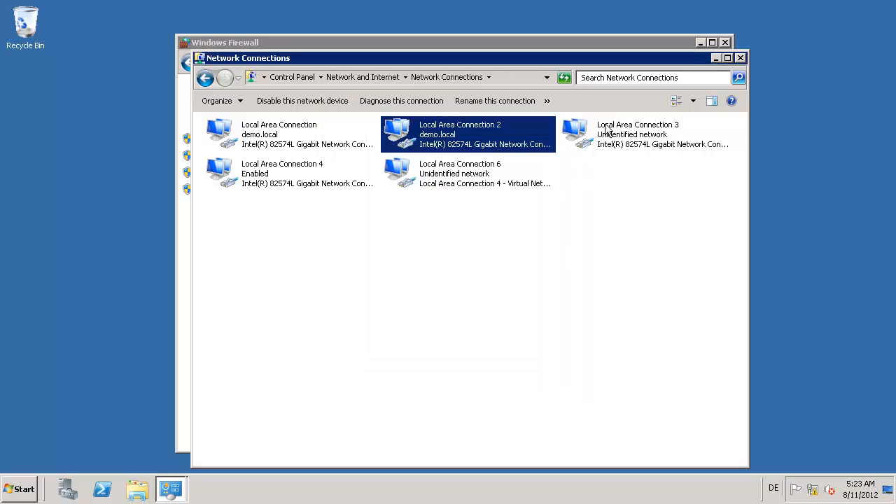
double_click(617, 142)
left_click(368, 358)
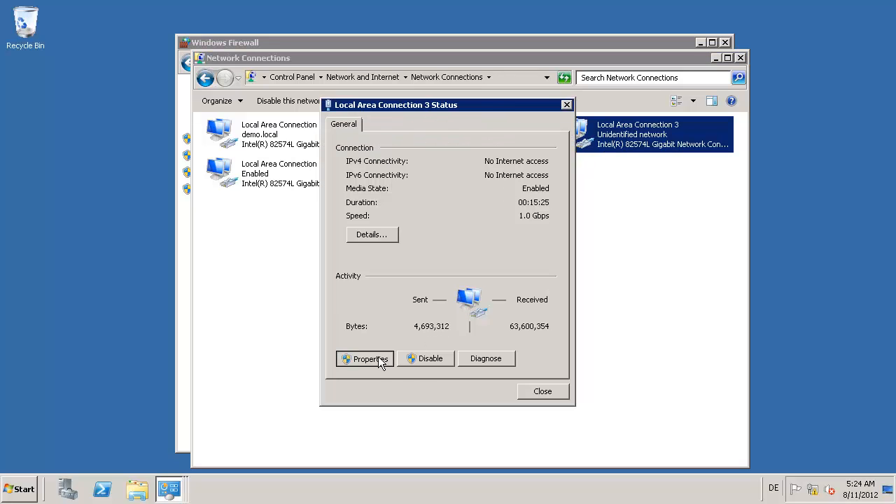
double_click(434, 286)
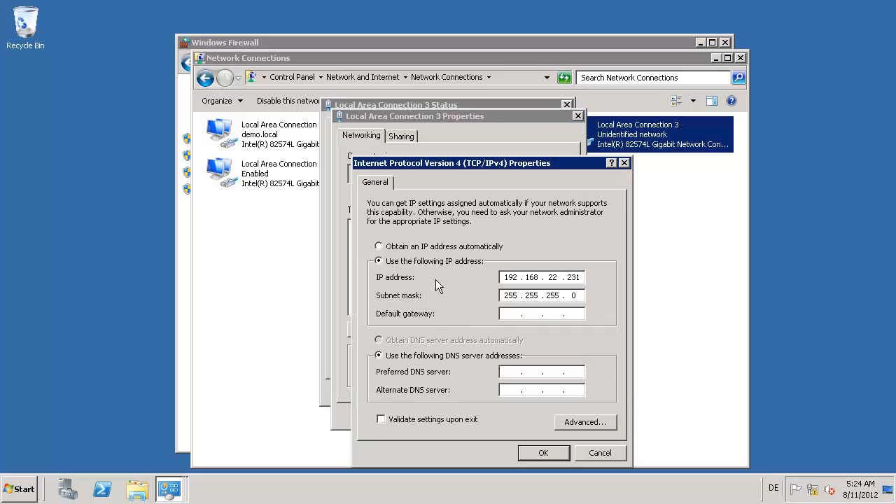
left_click(572, 424)
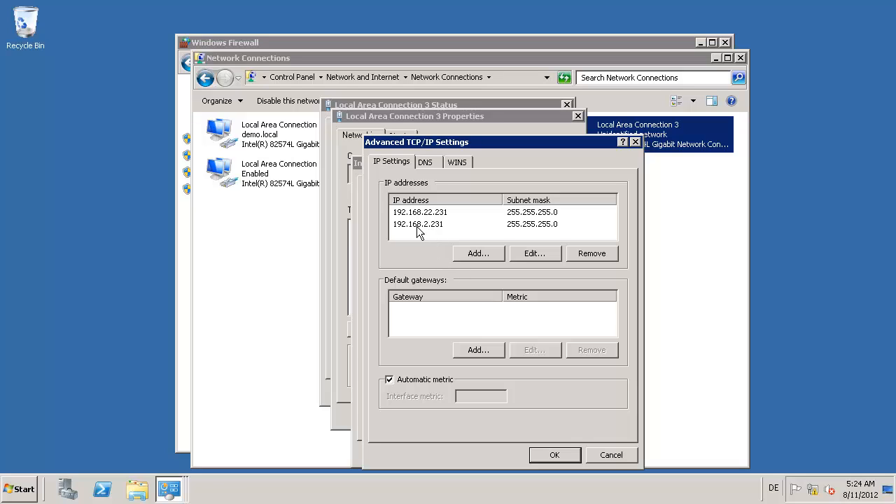
left_click(413, 225)
left_click(551, 453)
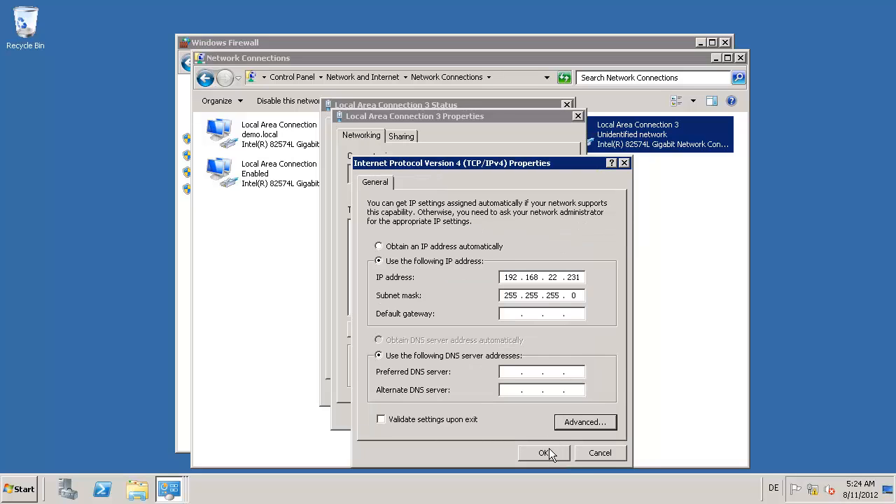
left_click(544, 453)
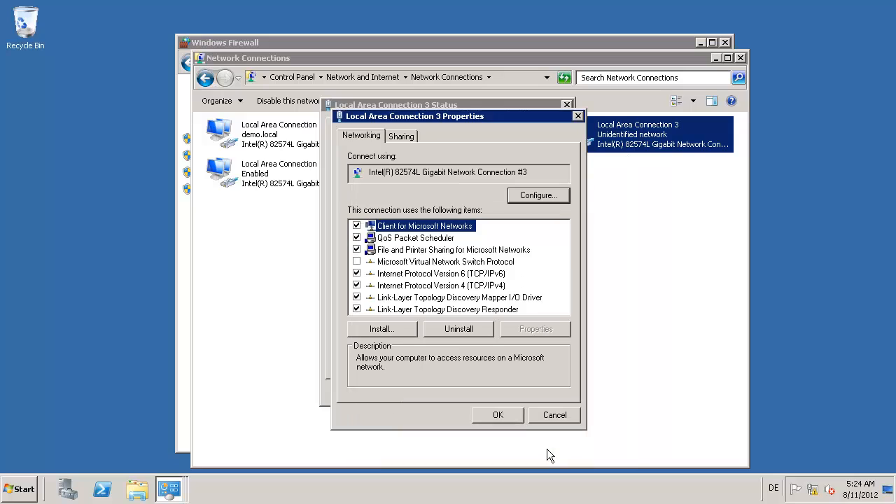
left_click(505, 416)
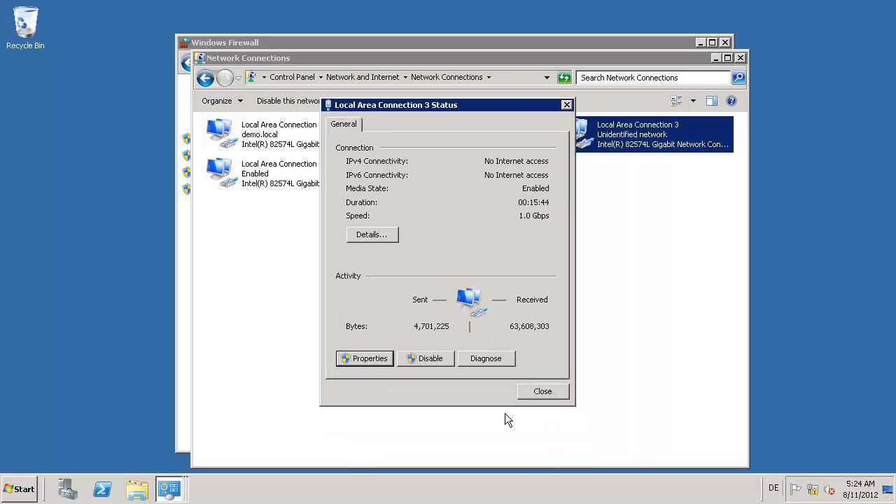
left_click(534, 393)
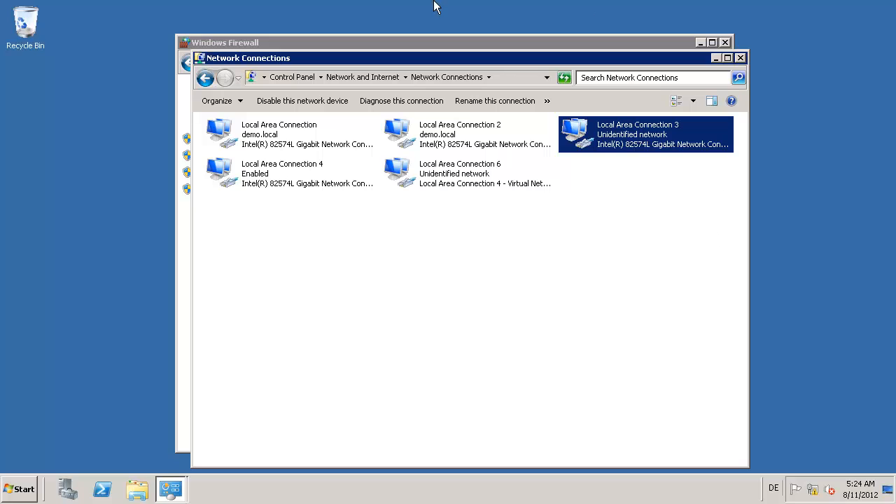
Step: Confirm dss2's Failover page shows the cluster Running - OK with both pools synced
mouse_move(434, 7)
left_click(623, 14)
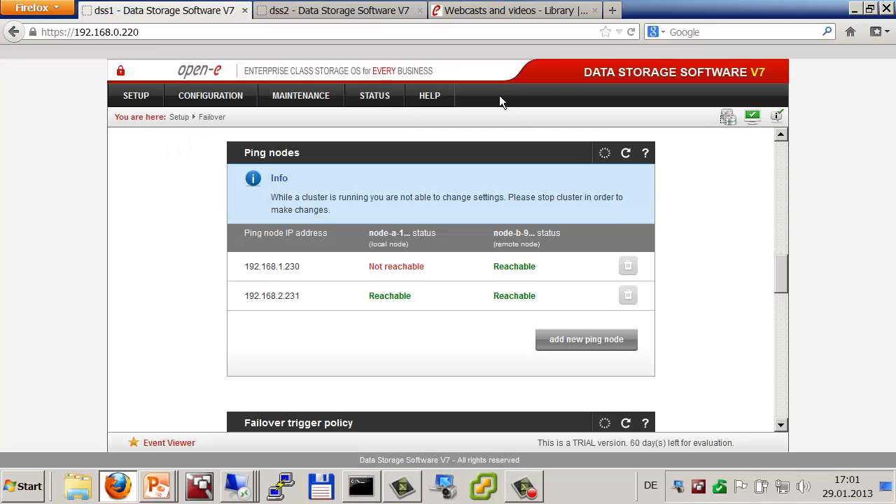
left_click(302, 9)
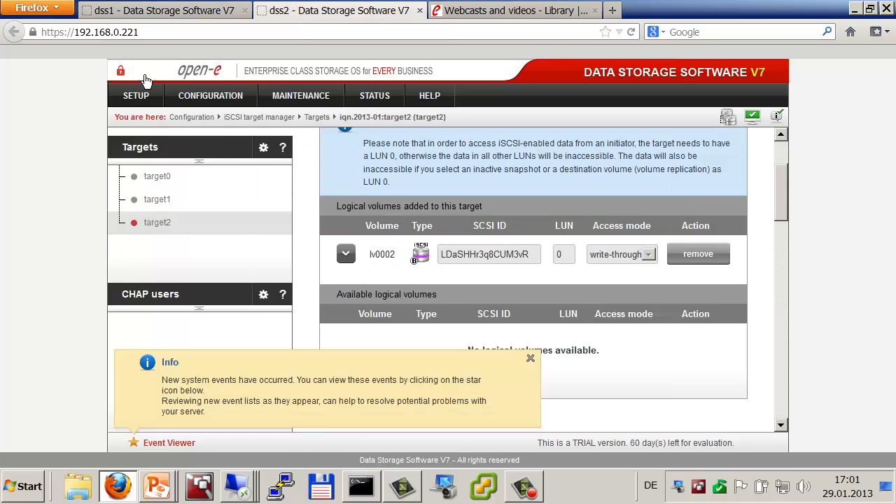
mouse_move(136, 95)
left_click(138, 165)
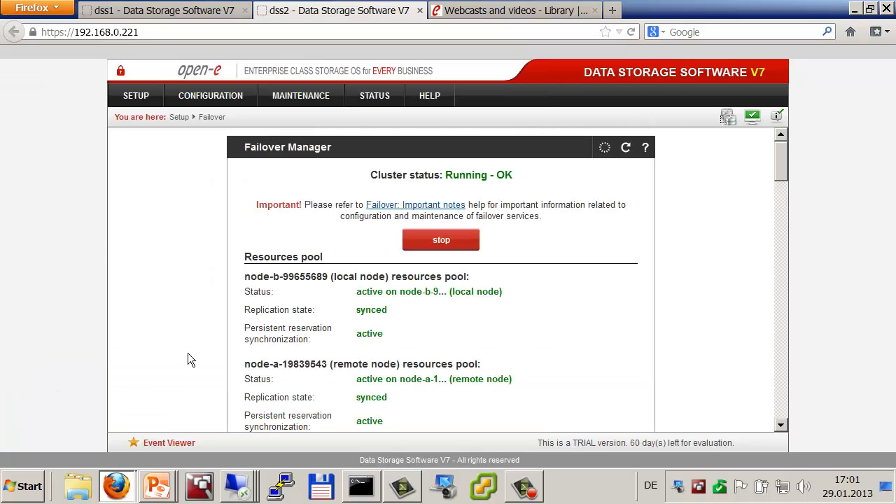
scroll(188, 353, "down", 3)
scroll(183, 353, "down", 2)
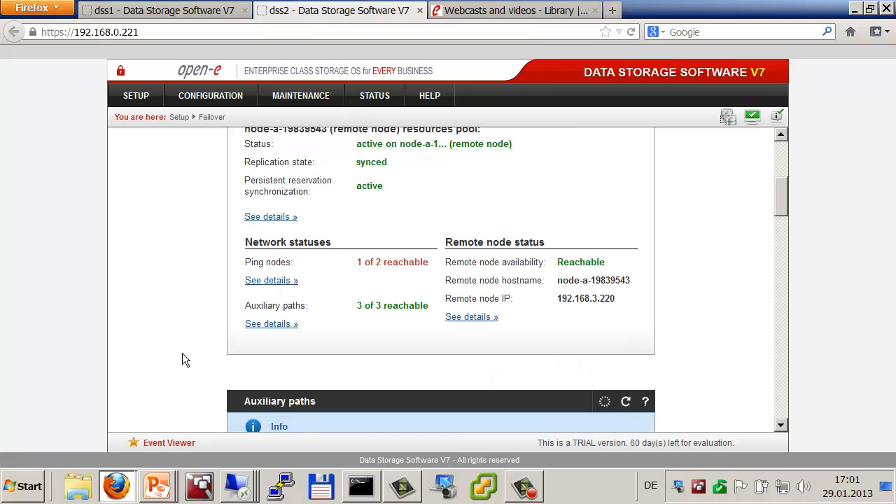
scroll(179, 352, "down", 5)
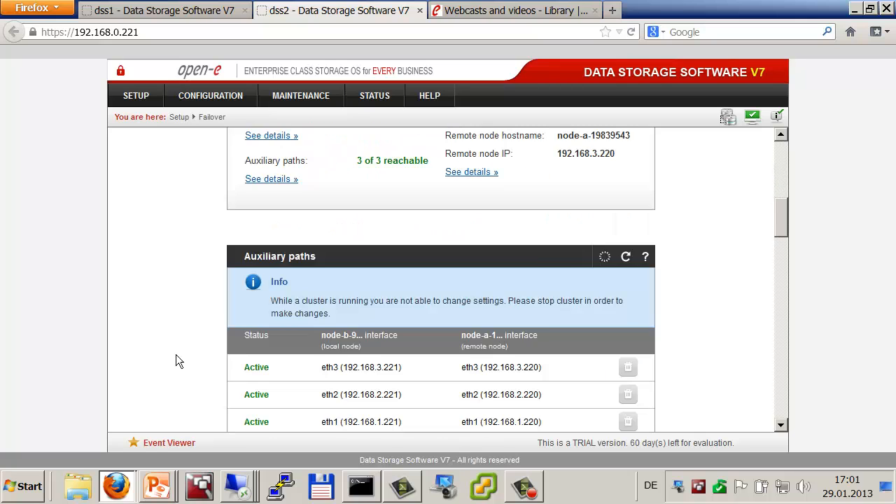
scroll(176, 355, "up", 2)
scroll(175, 354, "up", 8)
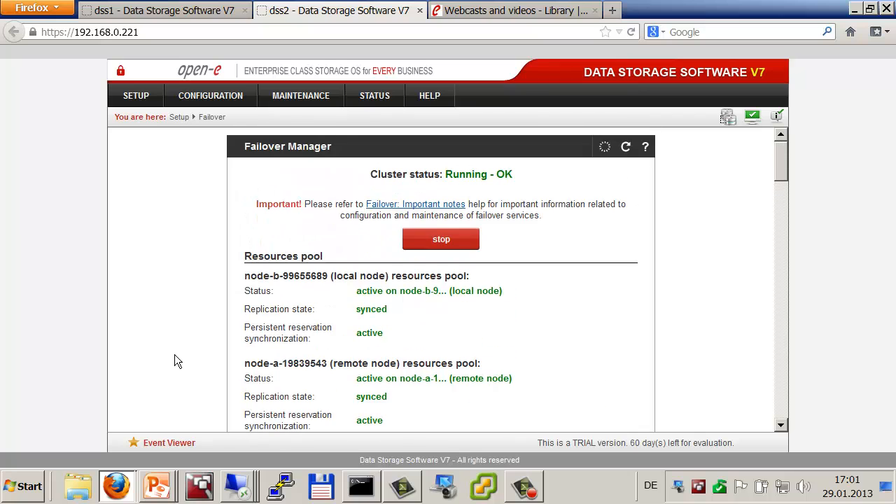
left_click(180, 11)
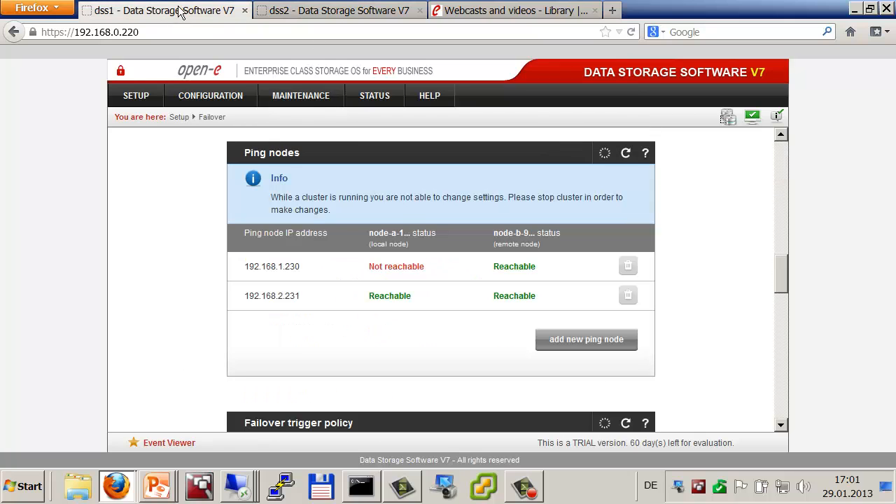
key("alt+Tab")
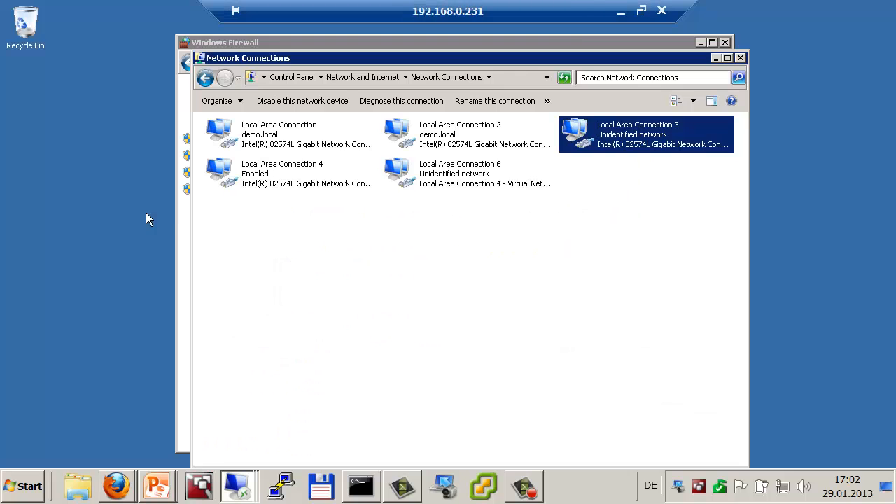
Step: On 192.168.0.232, open the validation report, dismiss the Internet Explorer prompt and close the browser
left_click(622, 11)
key("alt+Tab")
key("alt+Tab")
key("alt+Tab")
key("alt+Tab")
key("alt+Tab")
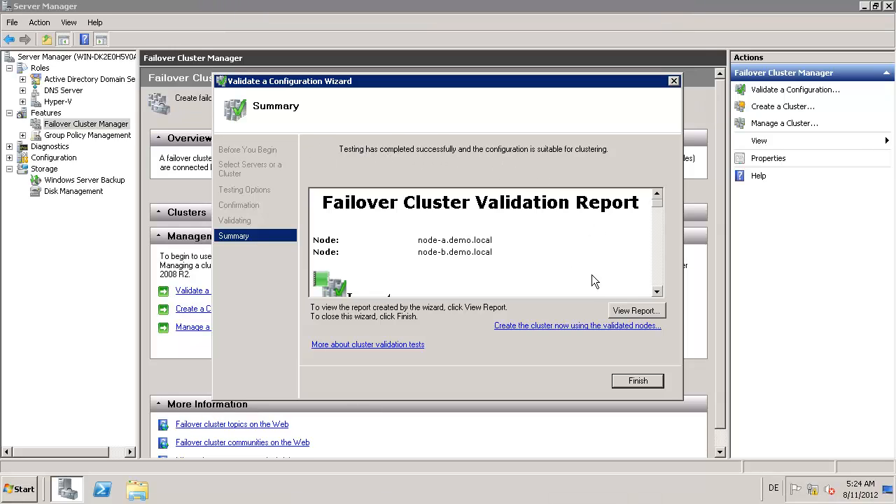
left_click(635, 311)
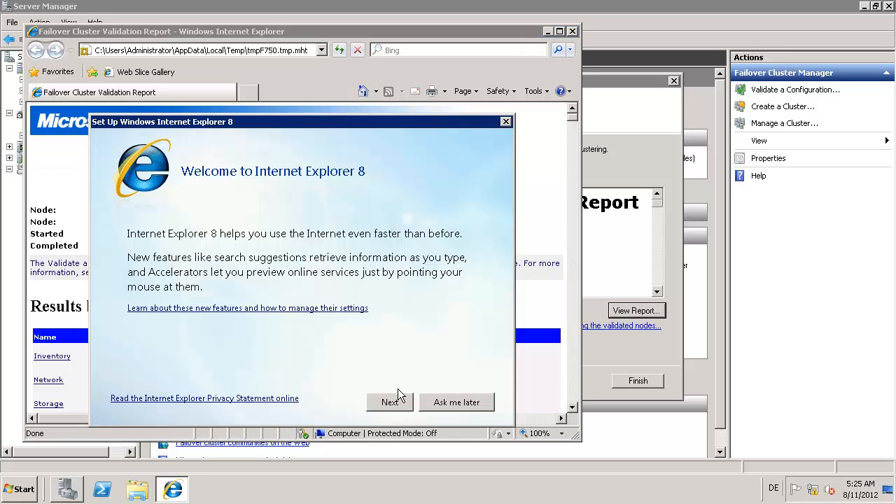
left_click(439, 406)
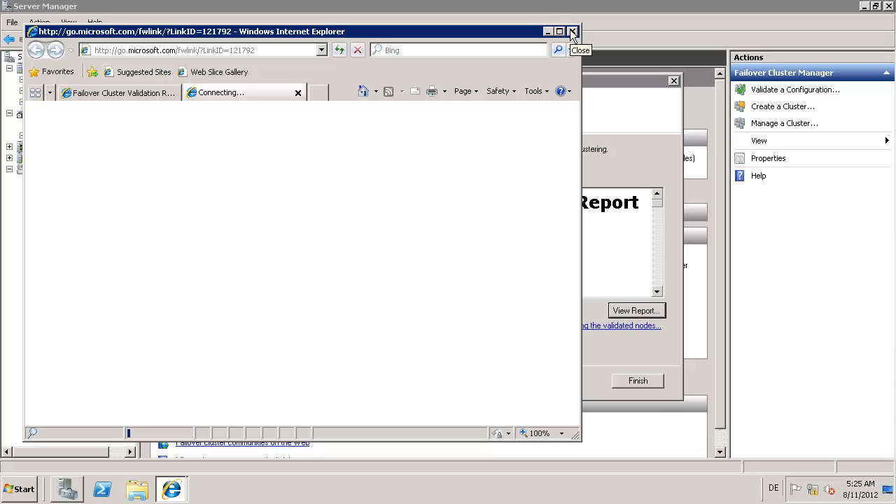
left_click(572, 33)
left_click(292, 242)
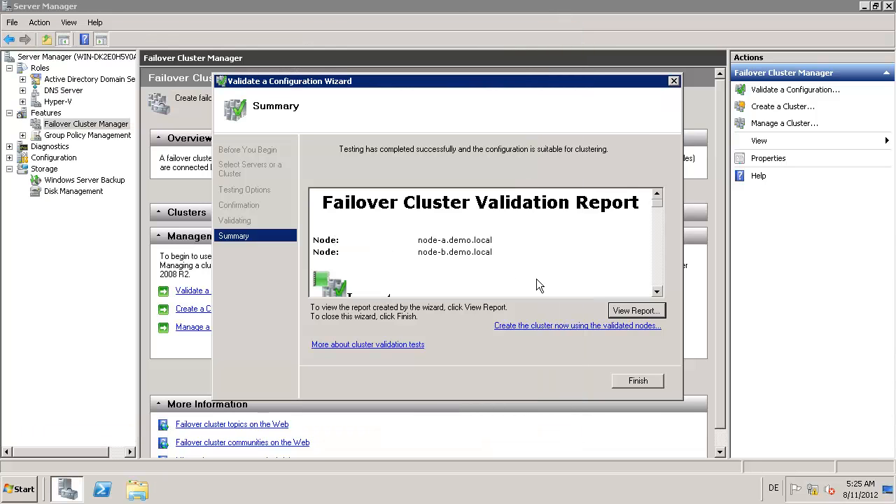
Step: Reopen the report full screen, review the Storage results, then close it and finish the wizard
left_click(633, 313)
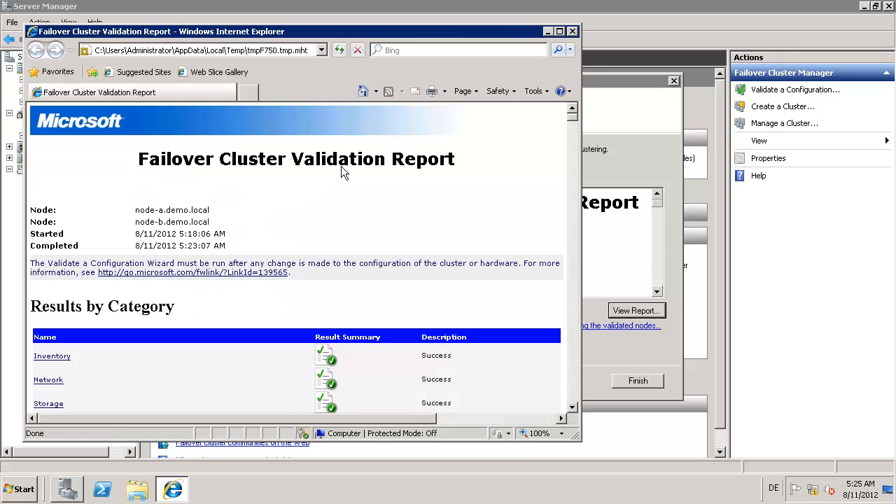
left_click(559, 32)
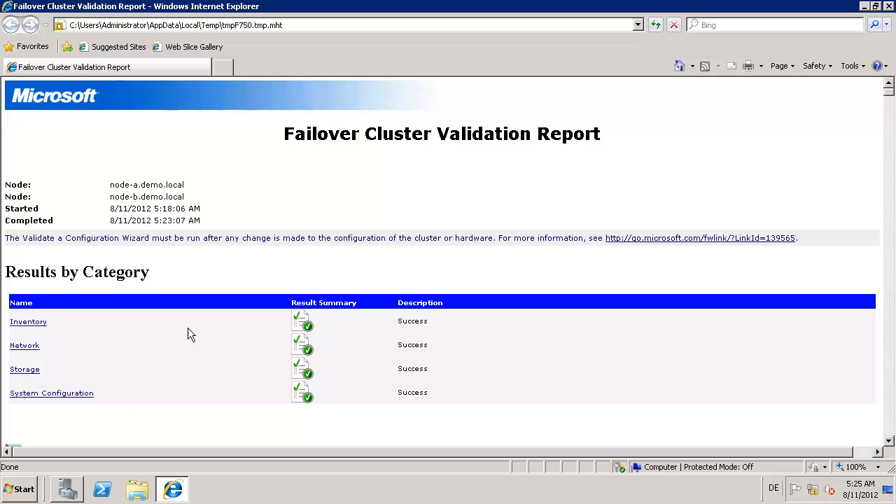
left_click(15, 373)
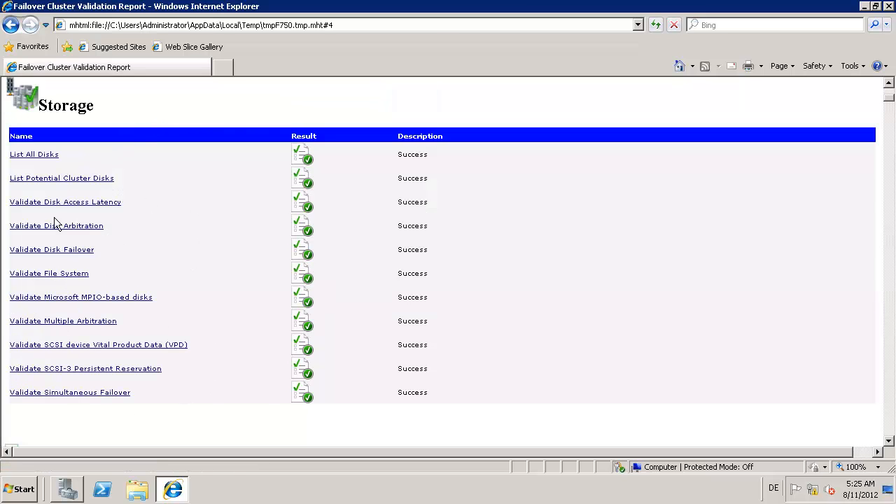
left_click(889, 6)
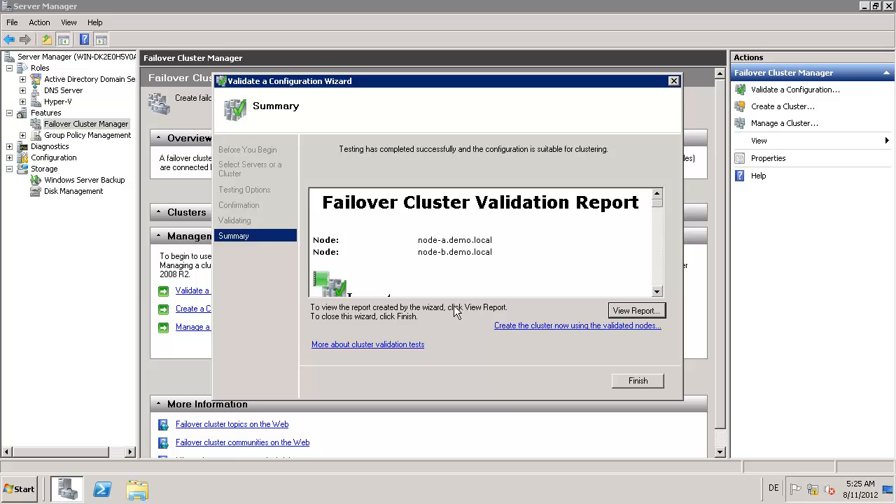
left_click(633, 381)
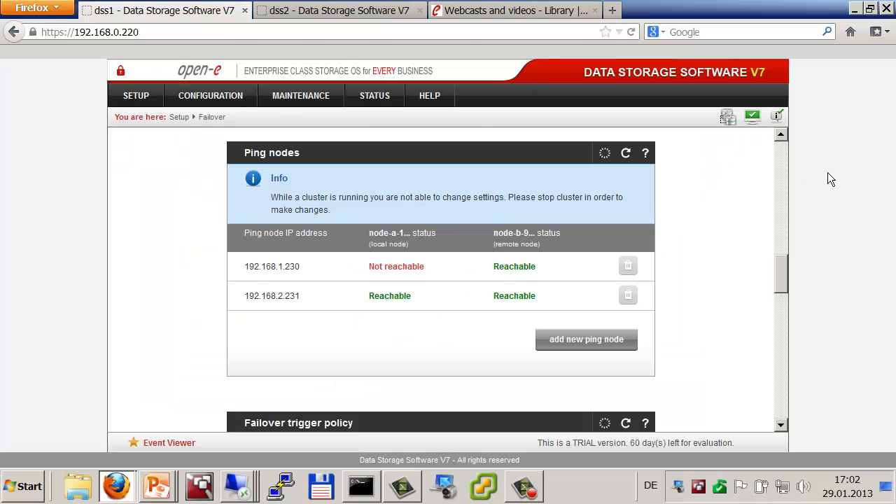
Step: Stop the dss1 failover cluster so its status reads Ready for Start
scroll(782, 154, "up", 10)
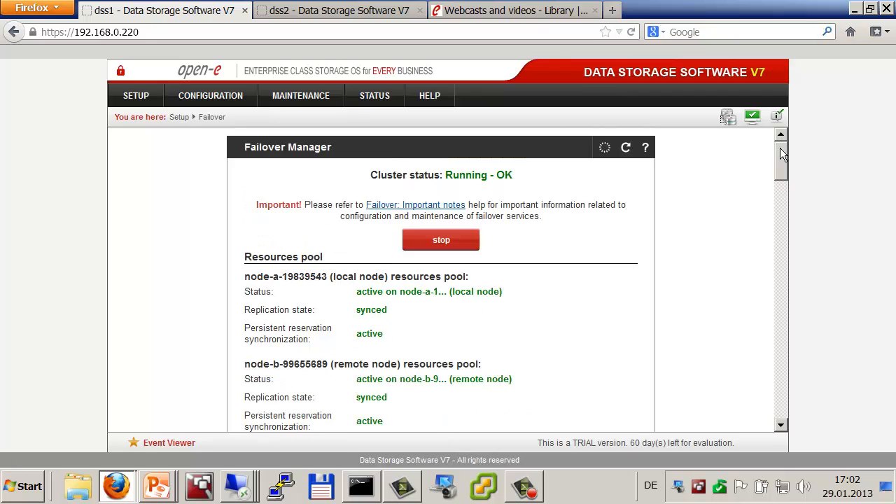
left_click(452, 241)
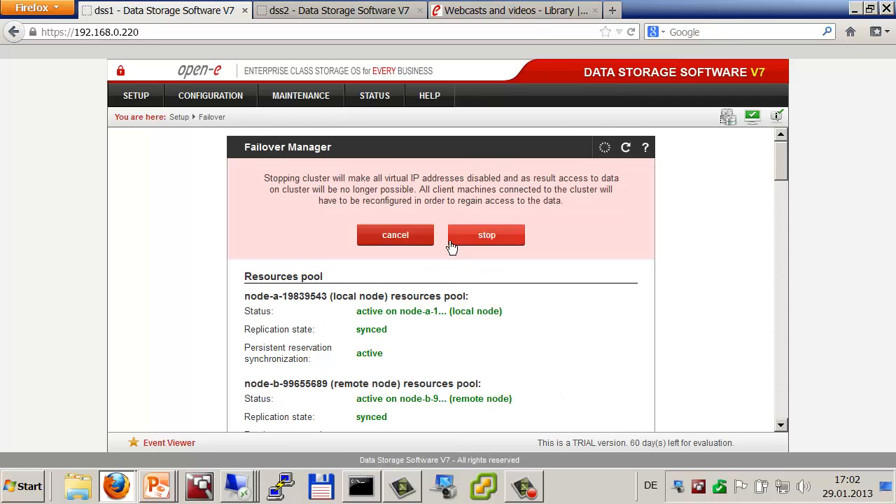
left_click(478, 232)
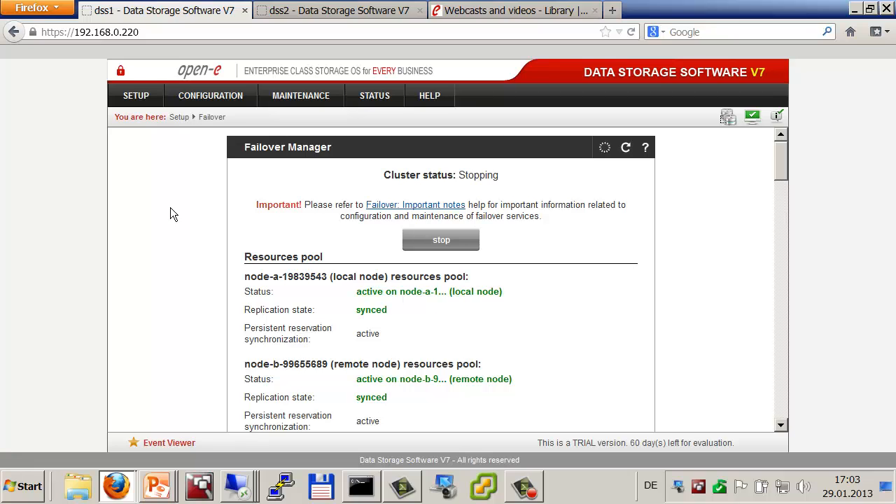
scroll(170, 207, "down", 1)
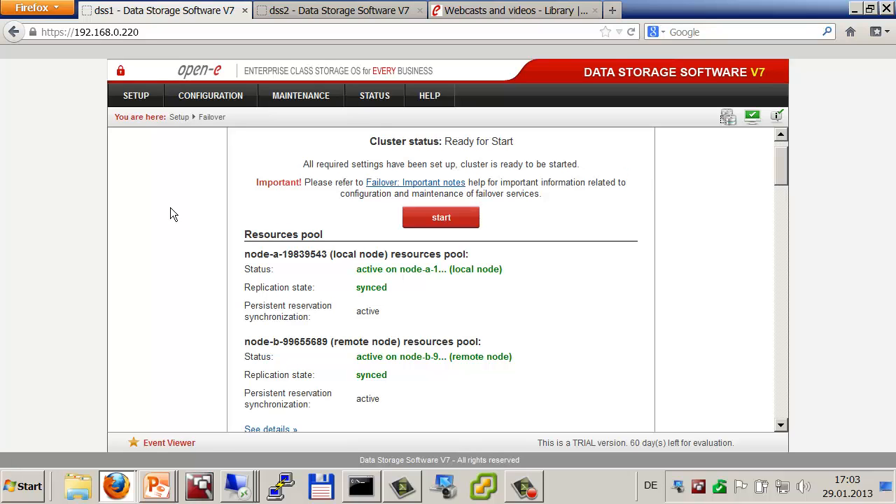
scroll(170, 208, "down", 9)
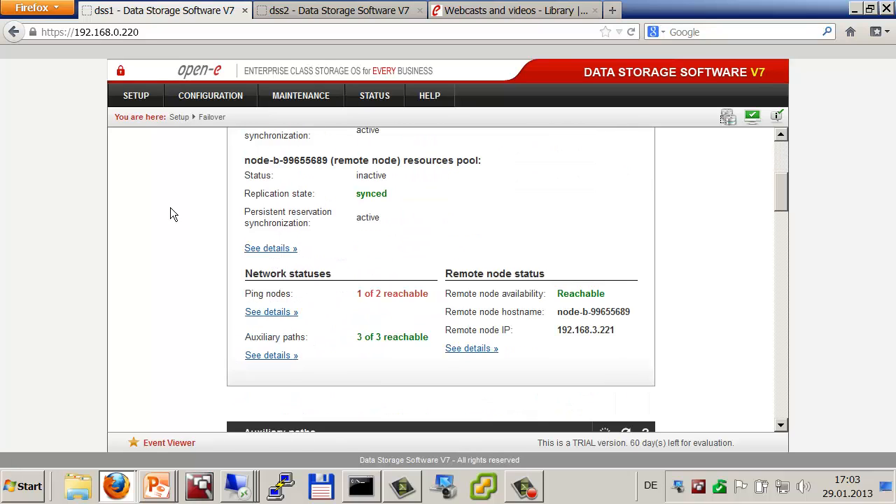
scroll(171, 208, "down", 11)
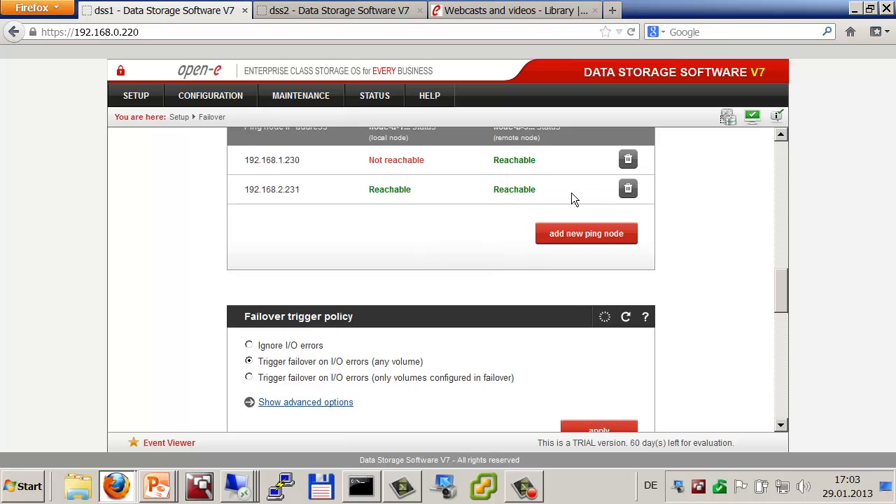
Step: Delete ping node 192.168.1.230 and add it back with the same address
left_click(628, 161)
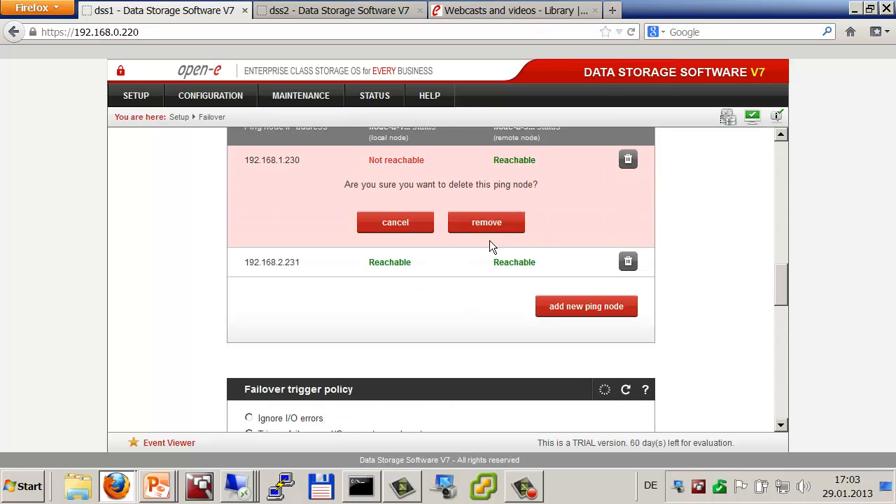
left_click(486, 223)
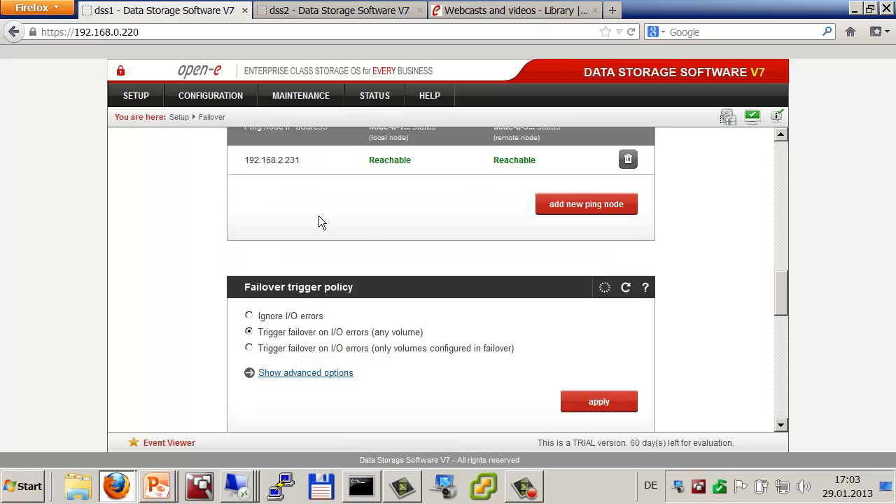
left_click(550, 212)
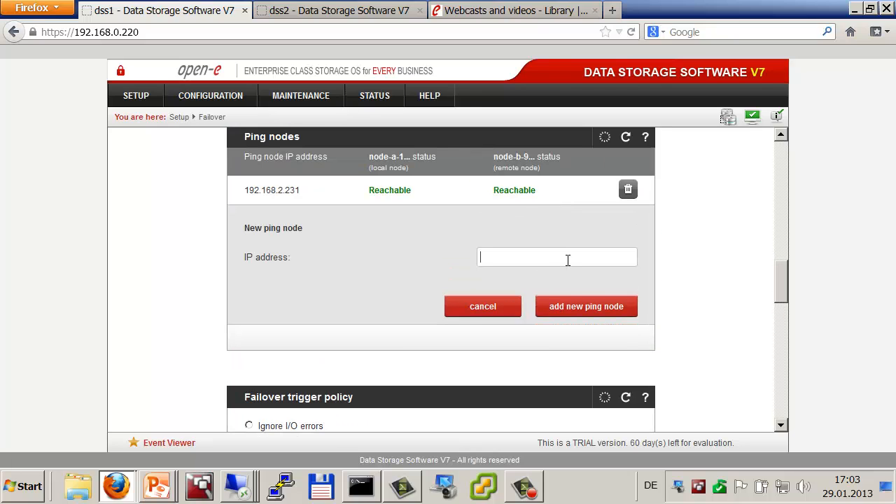
left_click(568, 260)
type("192")
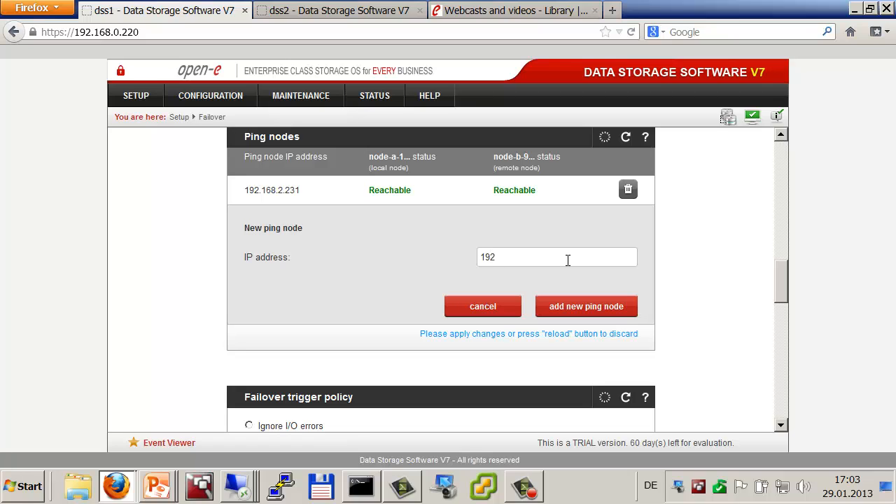
type(".168.1.230")
left_click(587, 311)
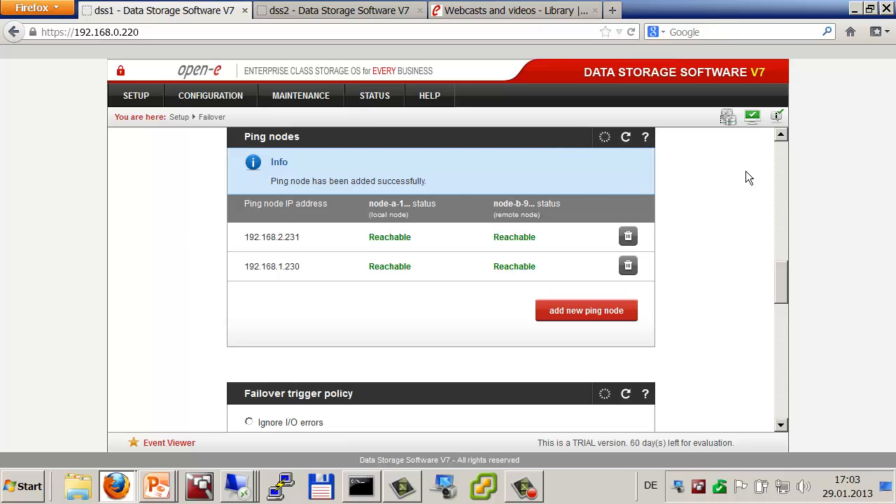
scroll(784, 150, "up", 10)
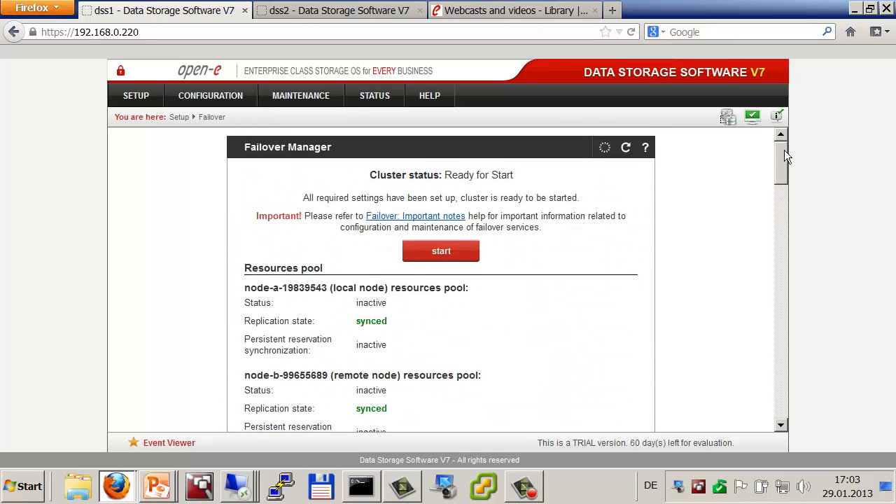
Step: Start the dss1 failover cluster so it returns to Running - OK
left_click(436, 253)
left_click(483, 223)
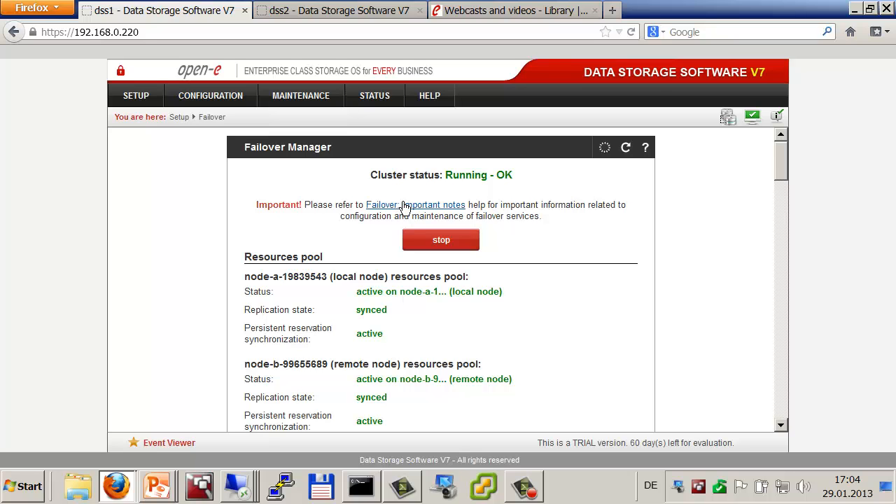
Step: Read the Failover: Important notes help, then review the Failover Manager page
left_click(404, 205)
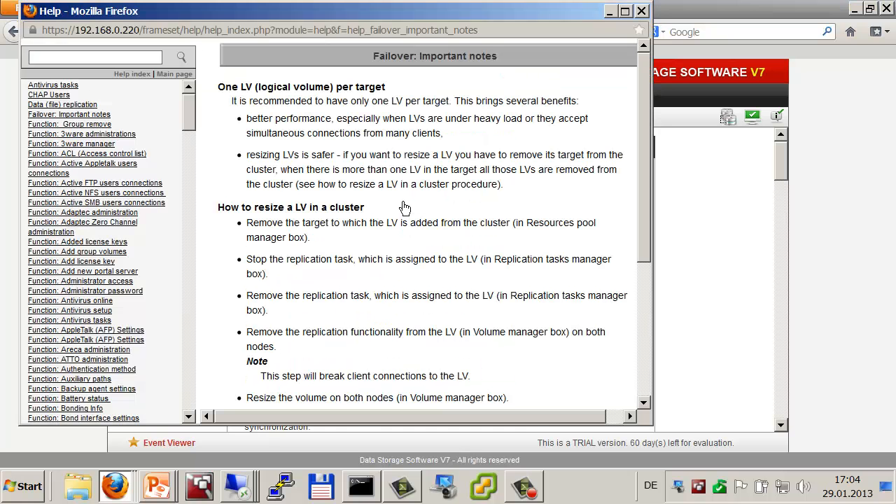
scroll(465, 318, "down", 5)
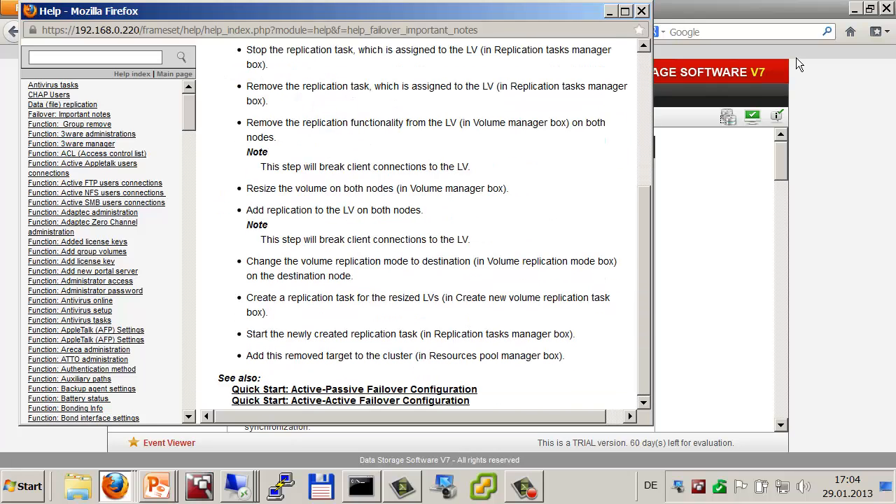
left_click(641, 11)
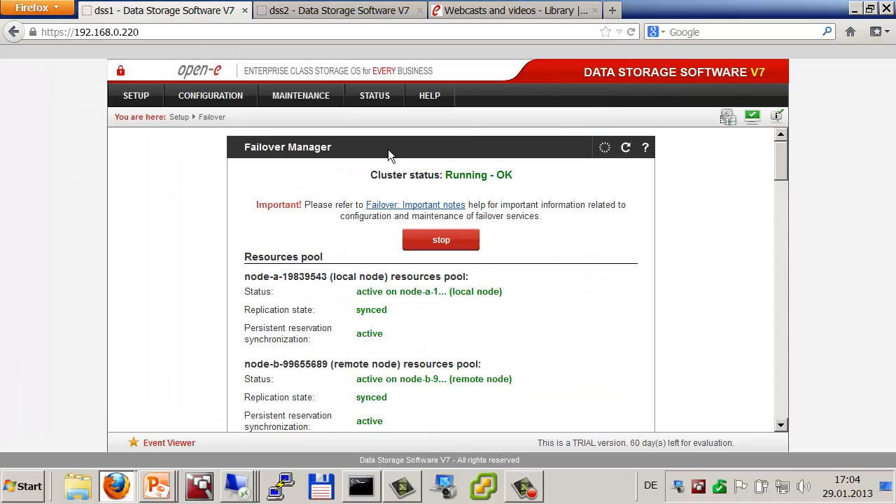
scroll(159, 225, "down", 6)
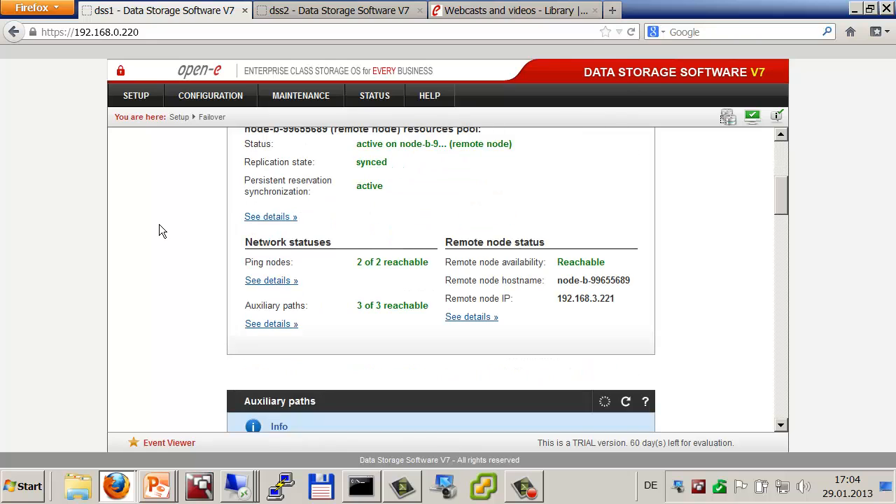
scroll(160, 226, "down", 6)
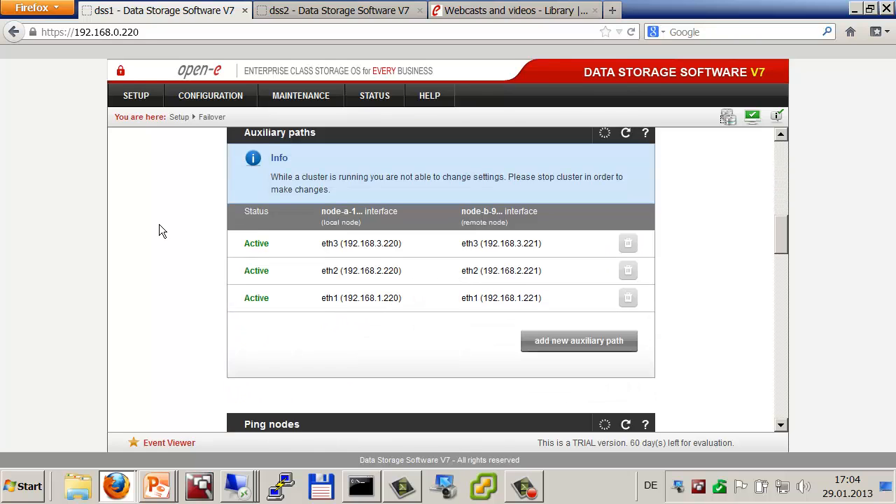
scroll(160, 226, "down", 10)
scroll(159, 226, "down", 10)
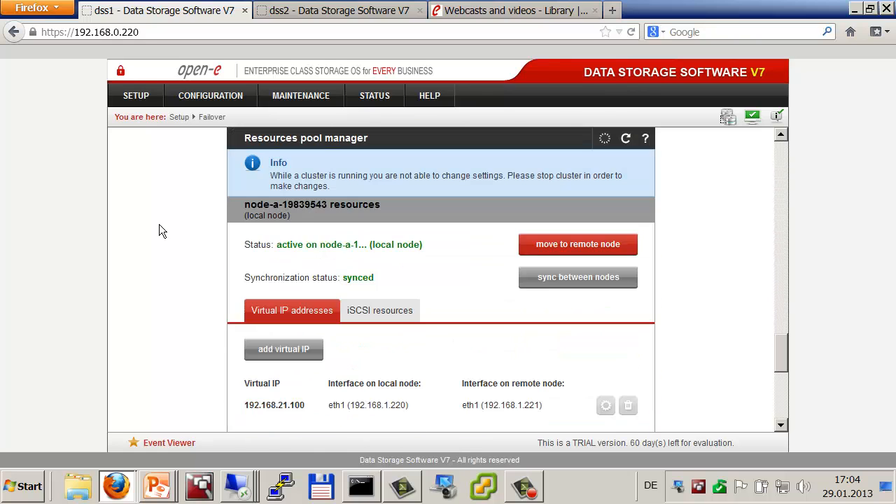
scroll(159, 231, "down", 7)
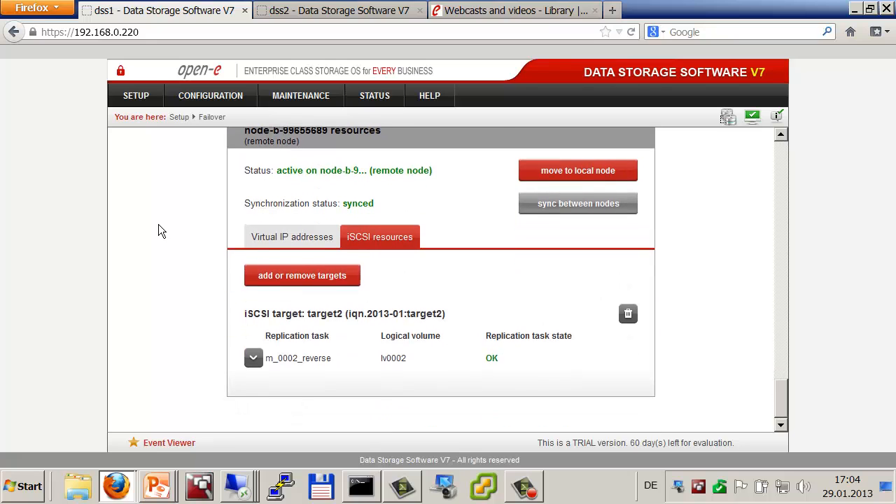
scroll(159, 231, "up", 4)
scroll(161, 231, "up", 3)
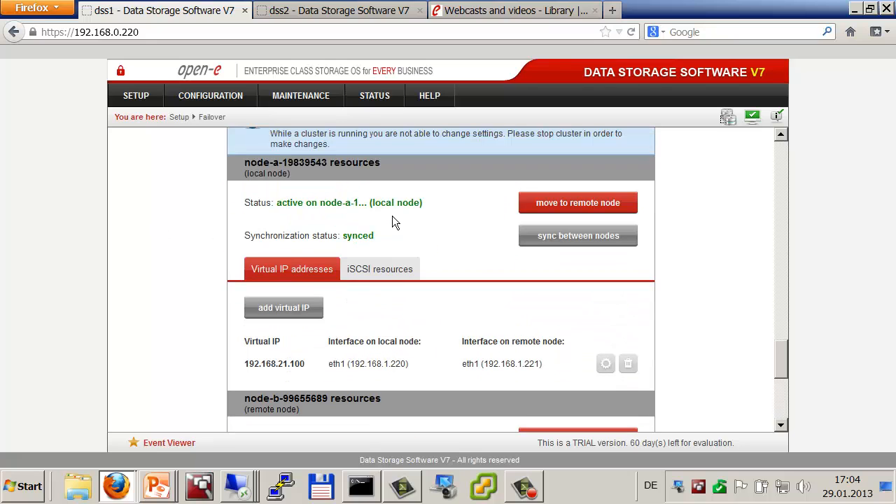
Step: Move node-a's resources to the remote node, then back to the local node
left_click(571, 205)
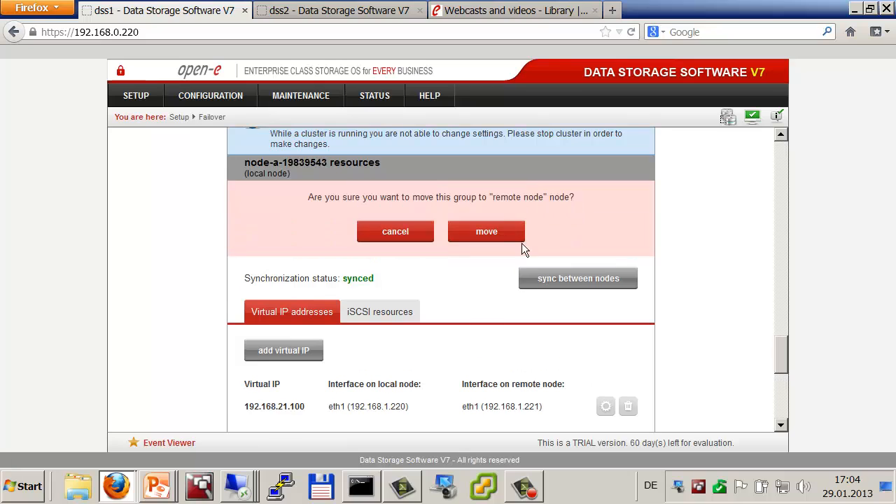
left_click(487, 232)
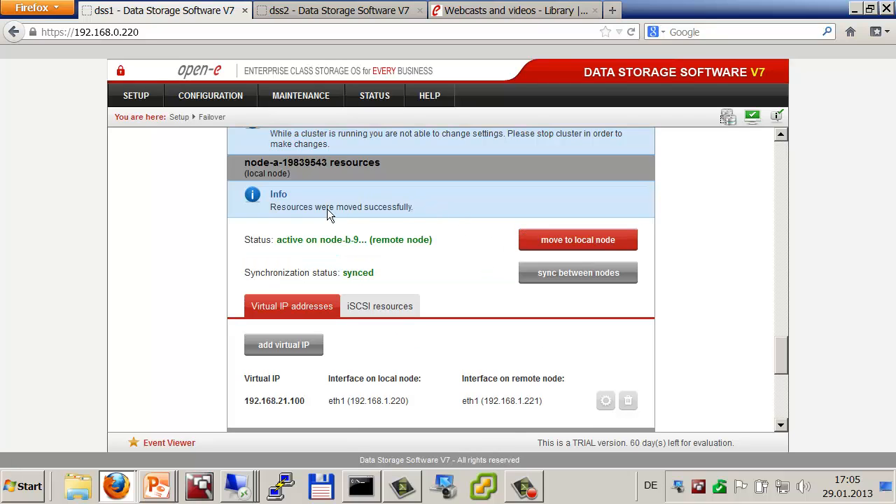
left_click(572, 249)
left_click(480, 270)
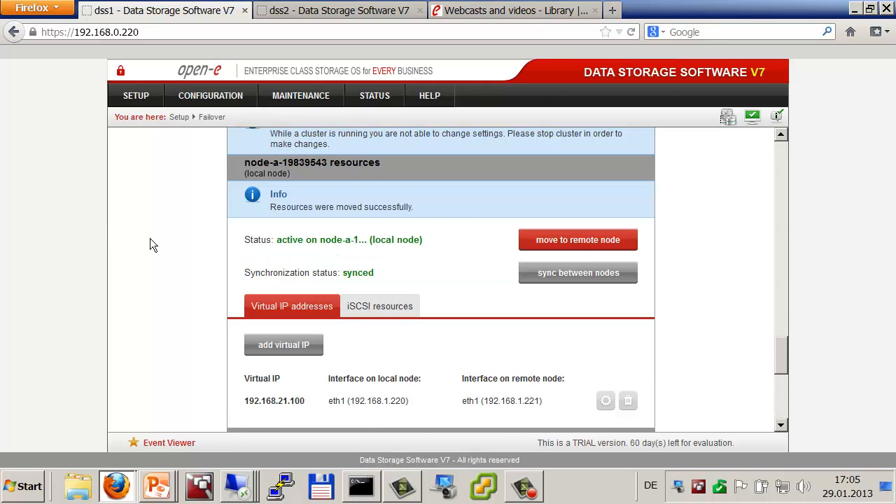
scroll(150, 239, "up", 10)
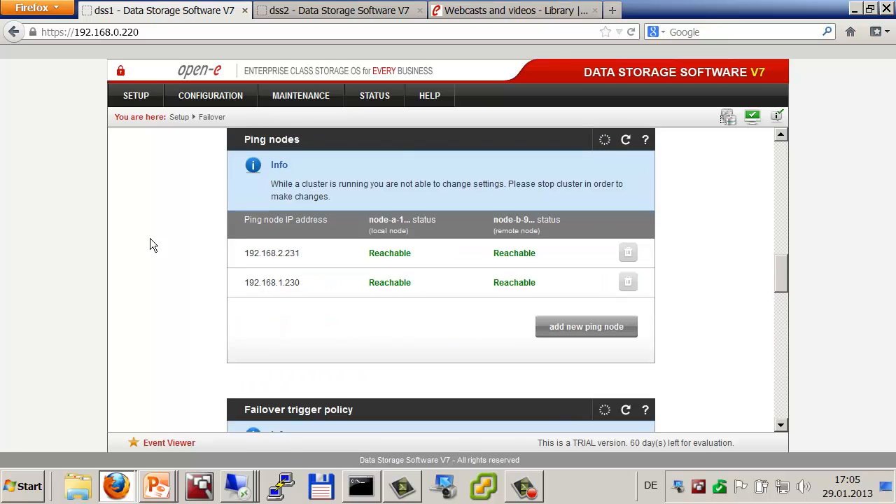
scroll(149, 238, "up", 10)
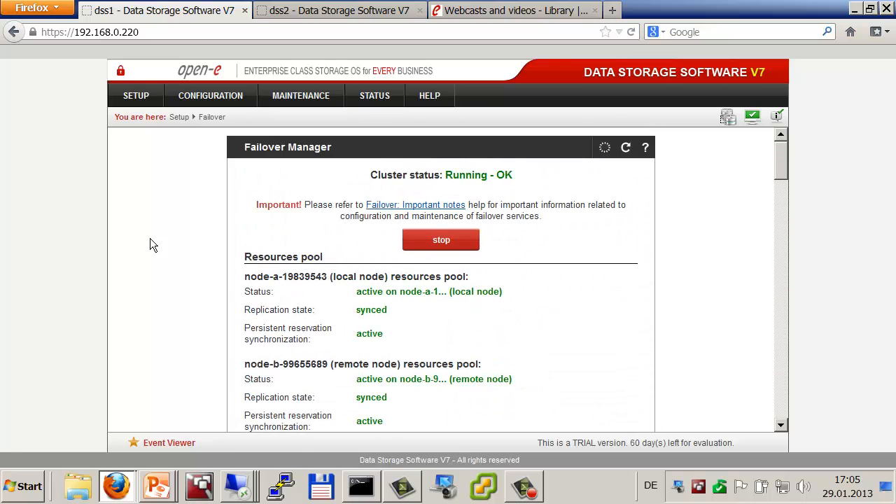
scroll(150, 244, "down", 1)
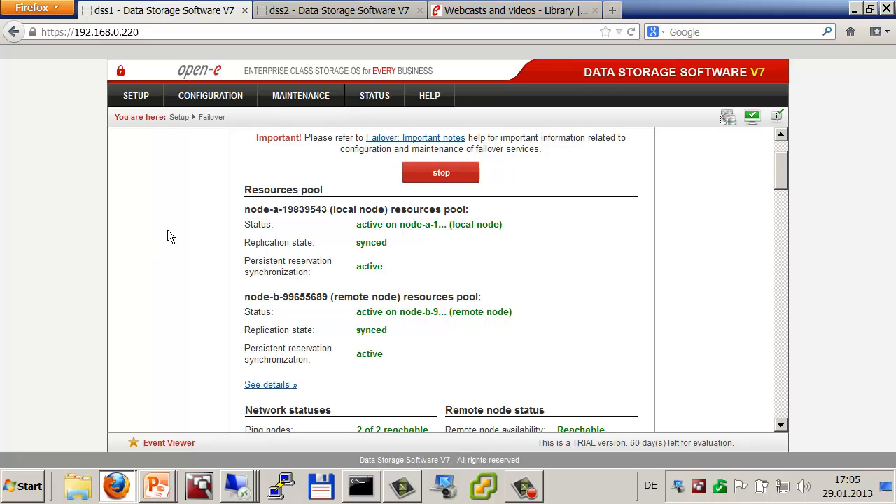
Step: Launch the Create Cluster Wizard and add servers node-a and node-b
key("alt+Tab")
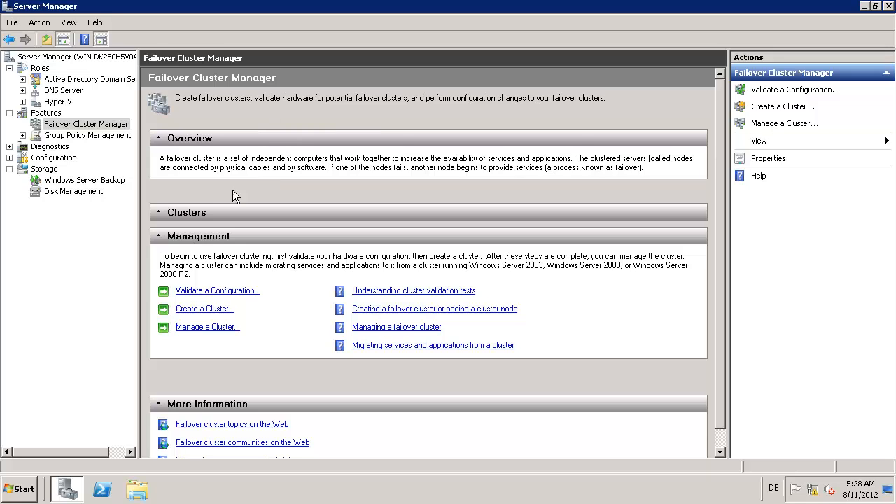
left_click(202, 312)
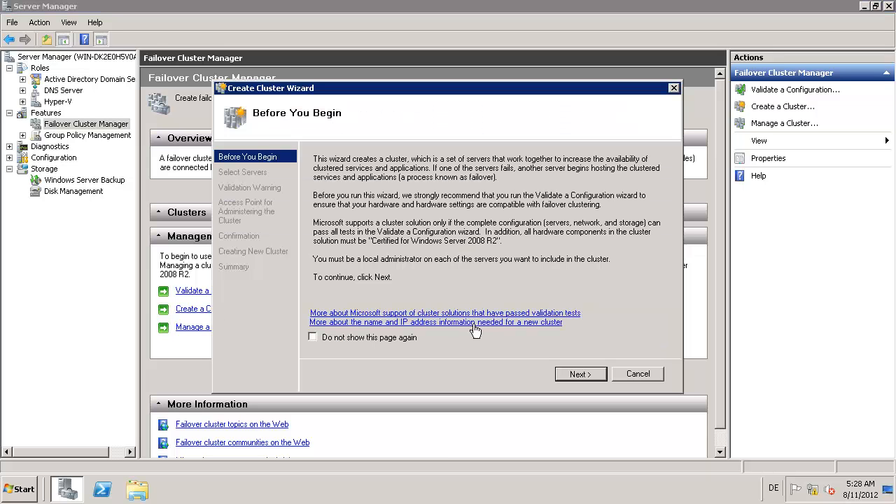
left_click(575, 376)
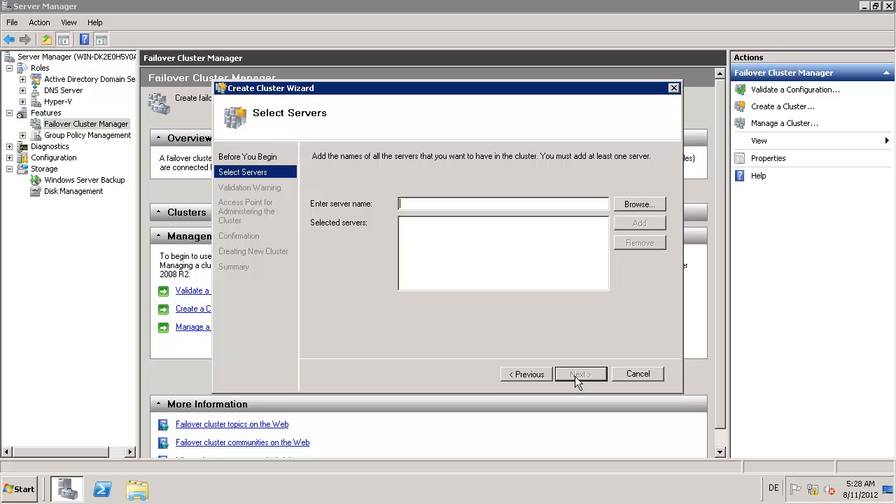
type("node-a")
key("Return")
type("node-b")
key("Return")
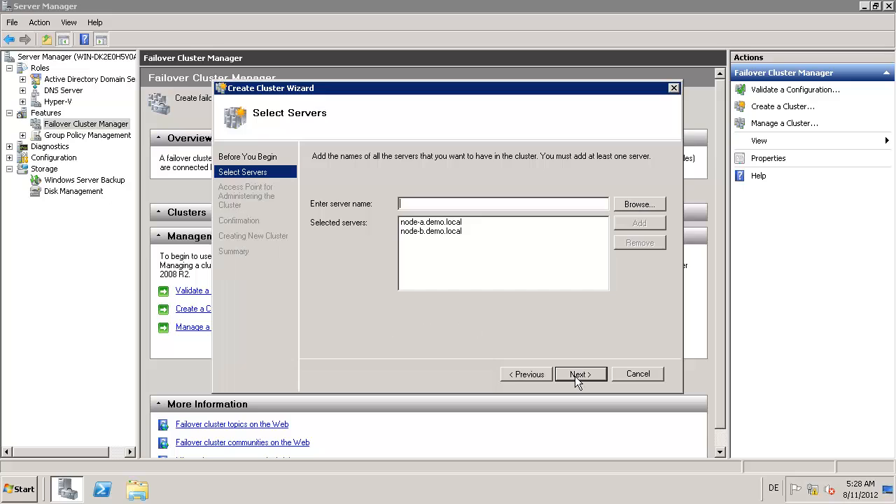
Step: Name the cluster ha with IP address 192.168.0.233 and proceed to confirmation
left_click(579, 375)
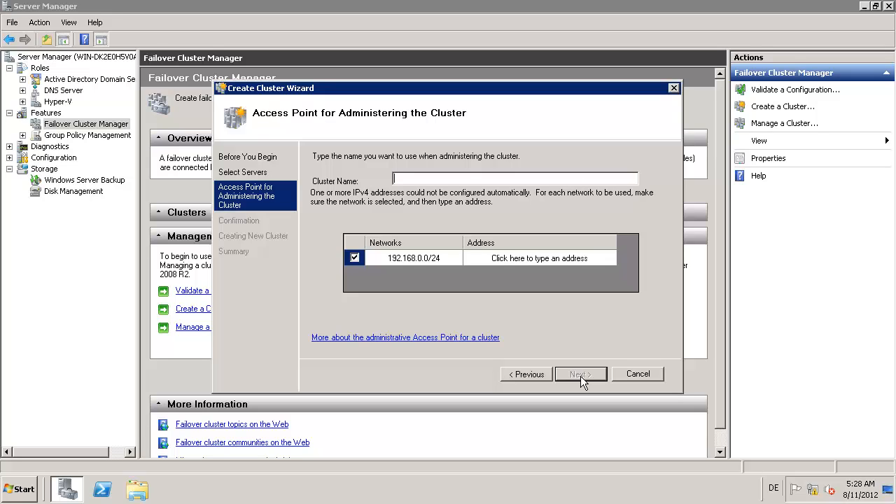
type("ha")
left_click(540, 259)
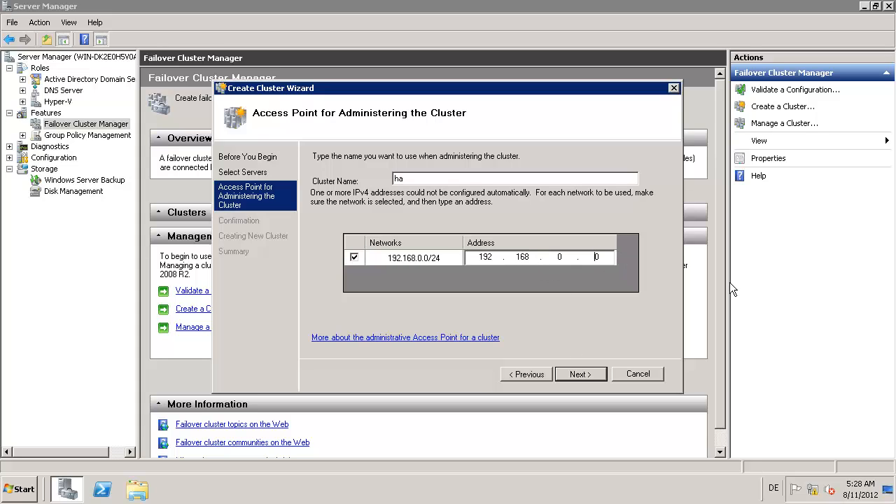
key("BackSpace")
type("233")
left_click(591, 376)
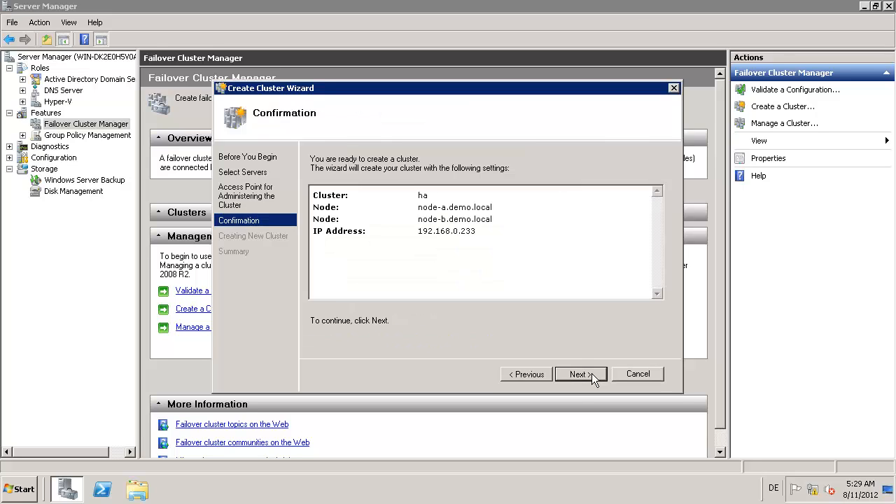
Step: Create cluster ha.demo.local, review its report, and close the wizard
left_click(592, 375)
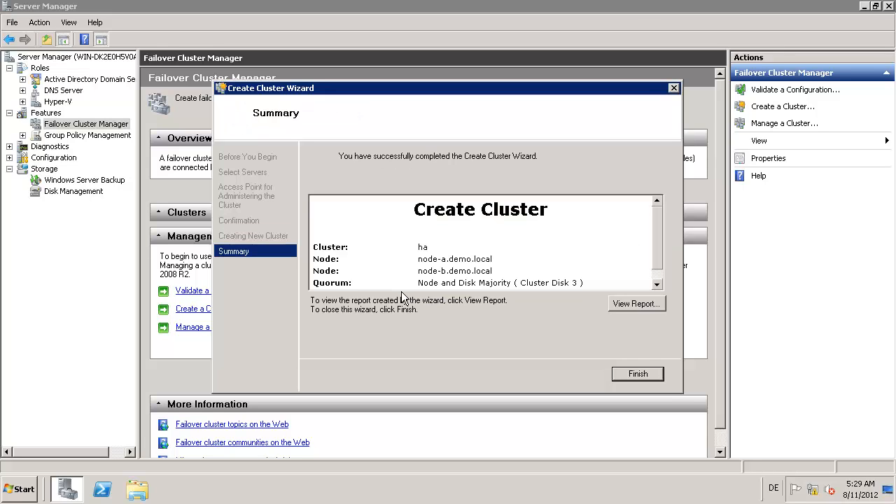
left_click(656, 283)
left_click(655, 371)
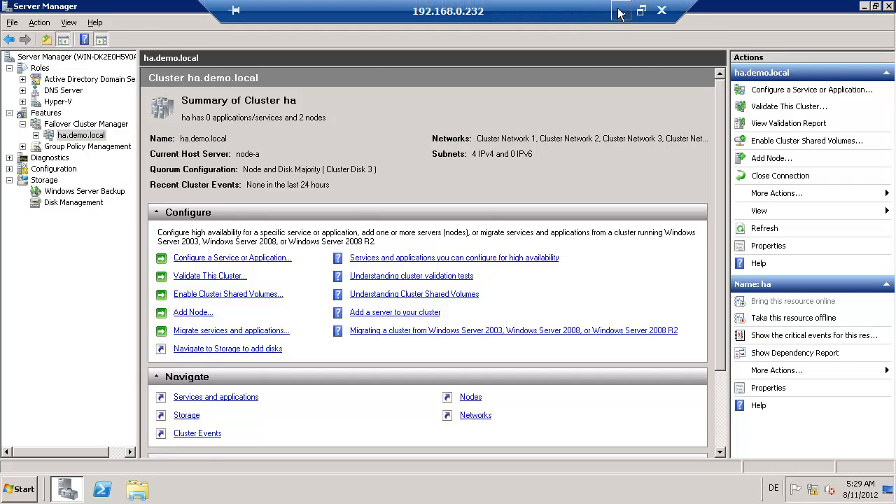
left_click(620, 11)
key("alt+Tab")
key("Tab")
key("Tab")
key("Tab")
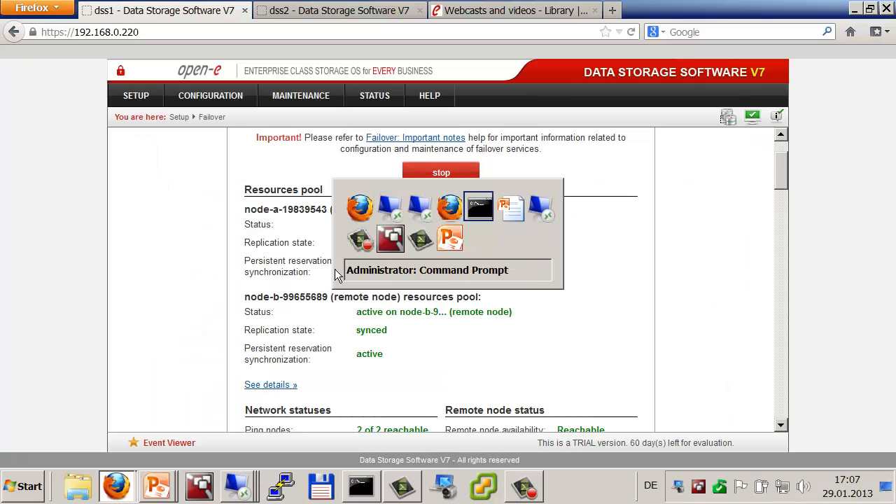
key("Tab")
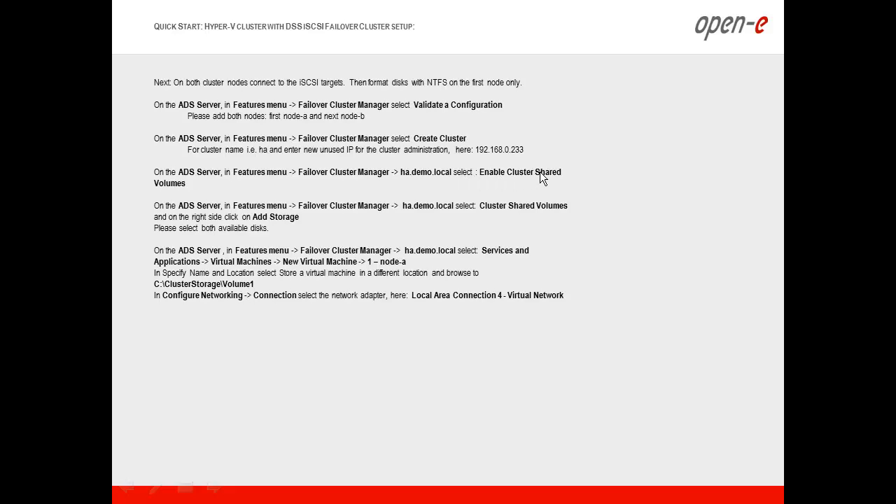
key("alt+Tab")
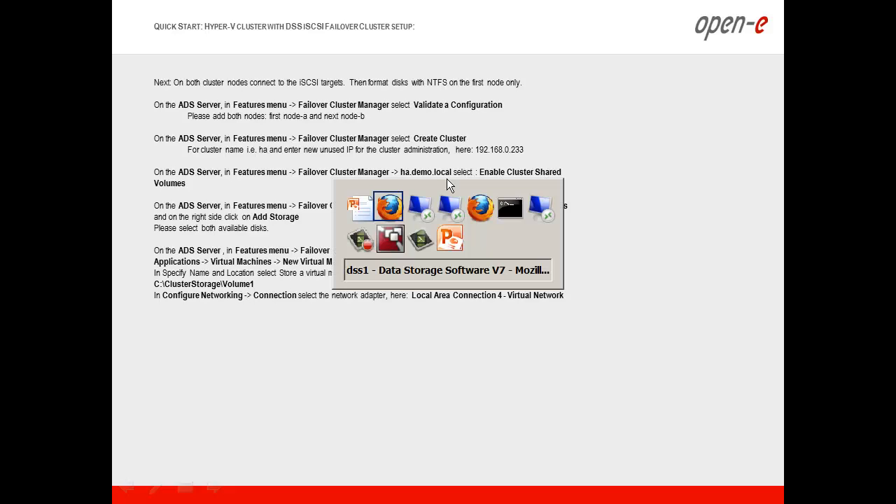
key("Tab")
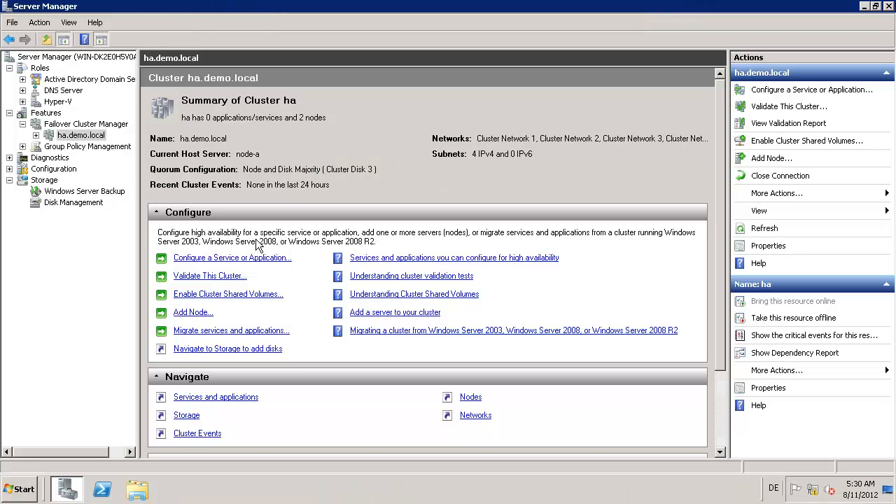
Step: Enable Cluster Shared Volumes for cluster ha, acknowledging the support notice
left_click(218, 295)
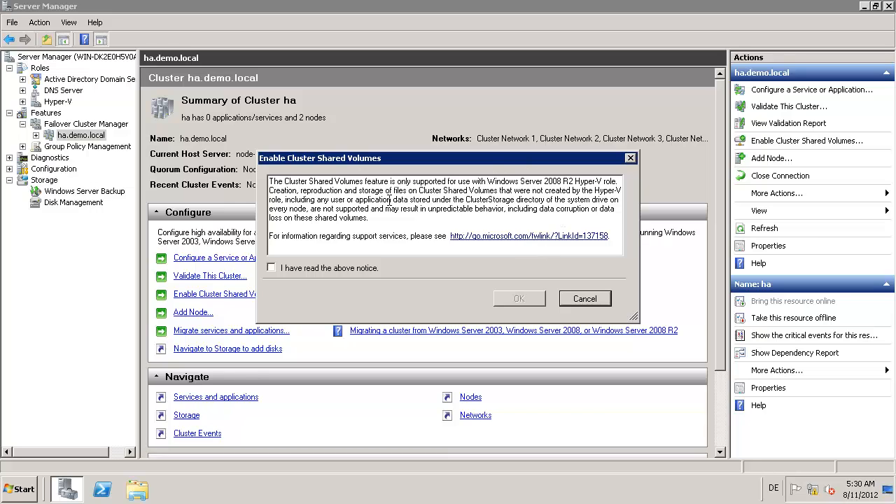
left_click(272, 268)
left_click(542, 298)
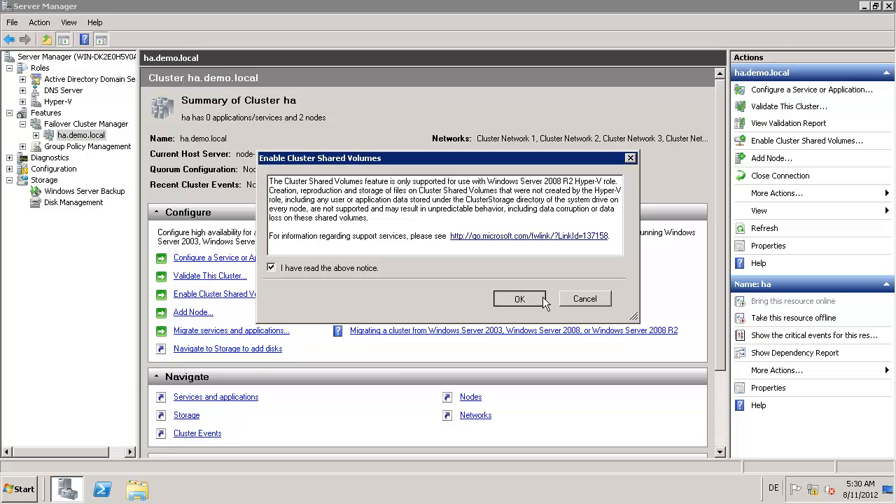
Step: Return to the remote session and view cluster ha's Storage summary
left_click(620, 10)
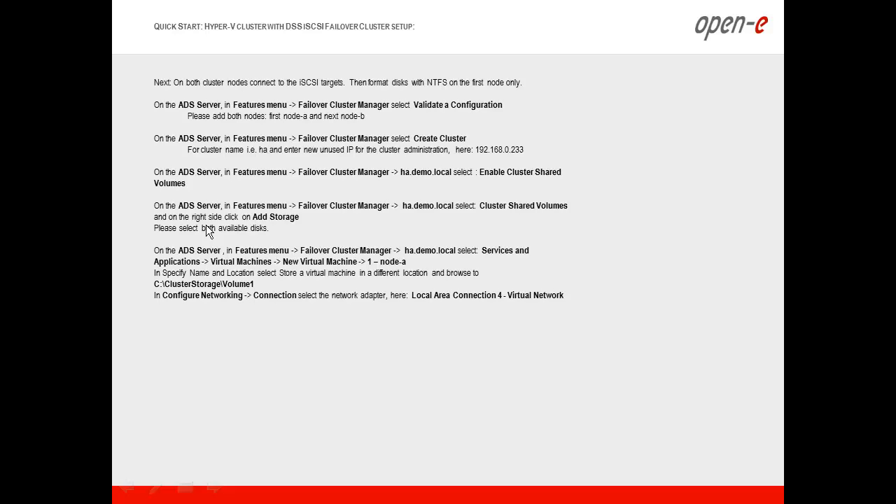
key("alt+Tab")
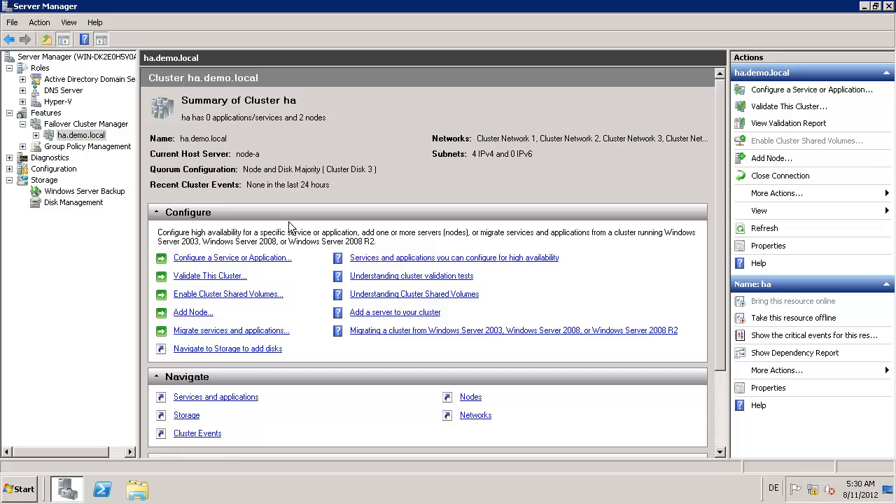
left_click(193, 417)
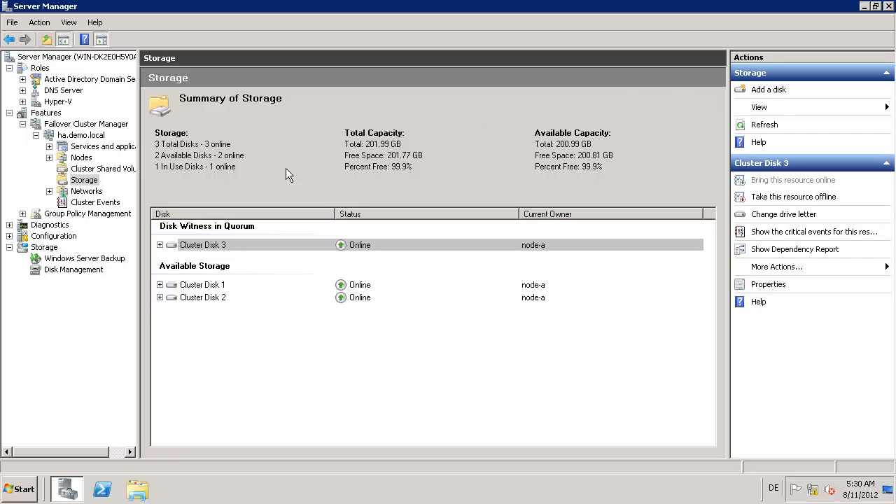
mouse_move(467, 6)
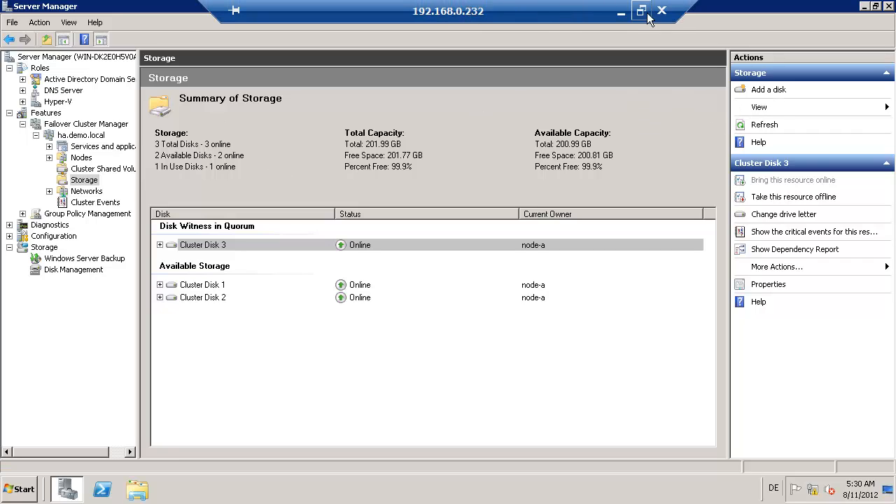
left_click(621, 12)
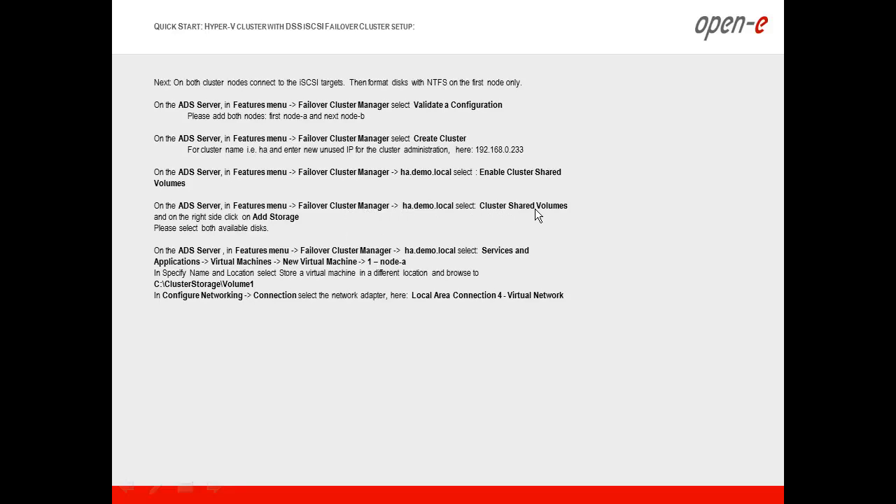
key("alt+Tab")
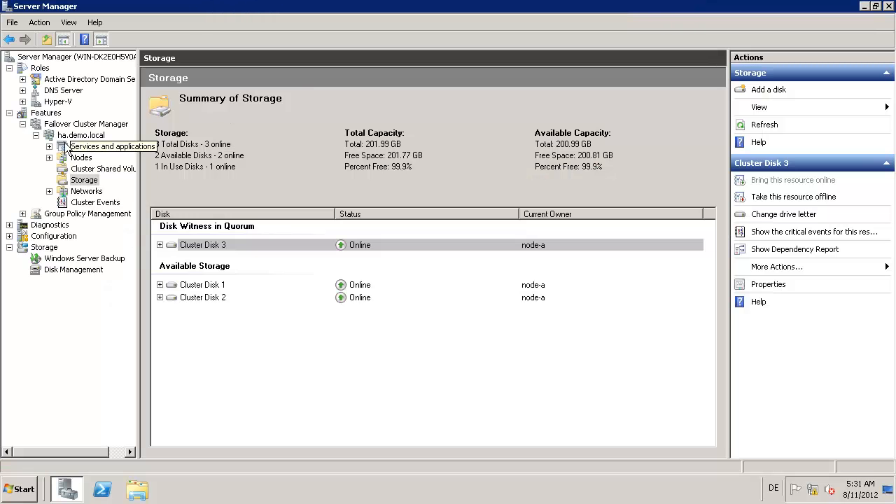
Step: Open the Cluster Shared Volumes view of cluster ha.demo.local
left_click(36, 135)
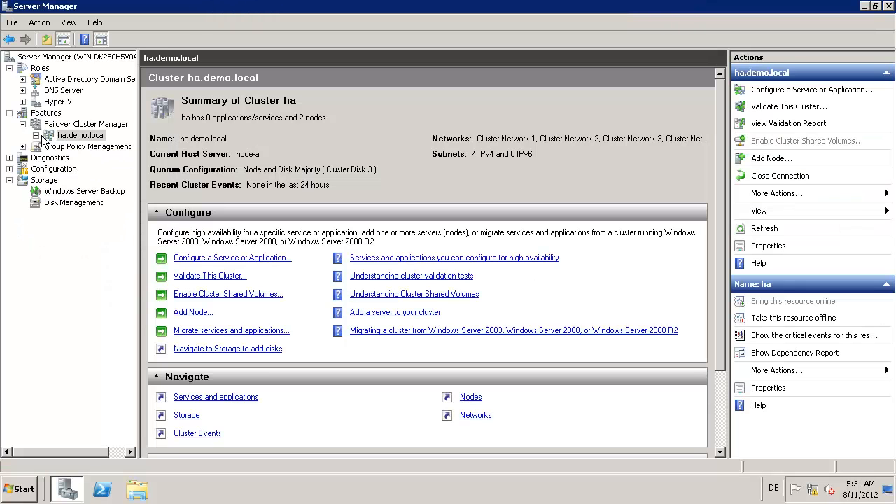
left_click(36, 136)
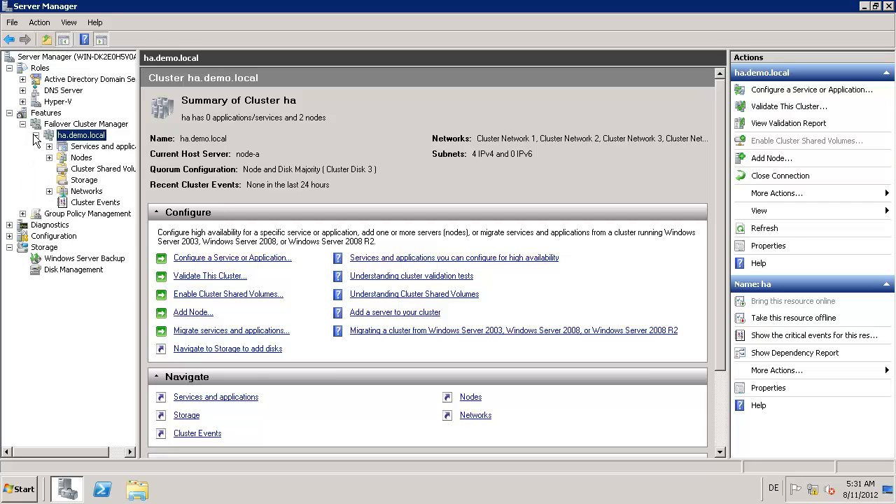
left_click(117, 169)
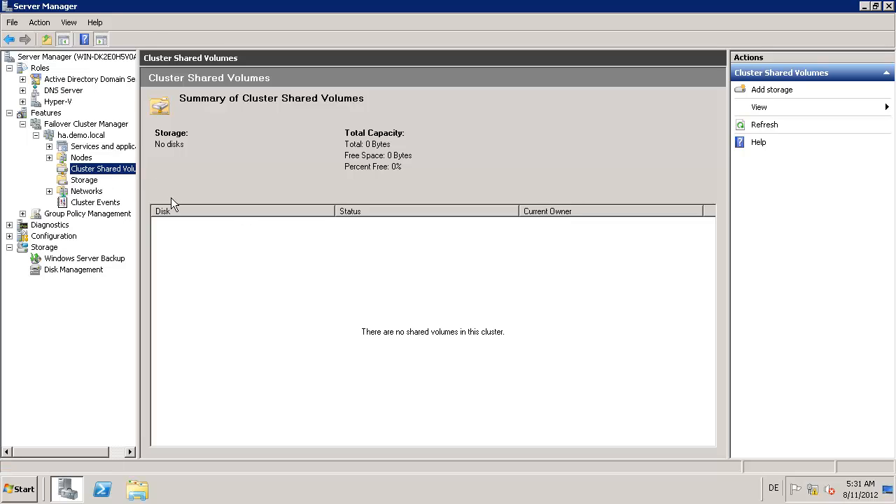
Step: Add Cluster Disk 1 and Cluster Disk 2 as shared volumes and check Storage
left_click(773, 90)
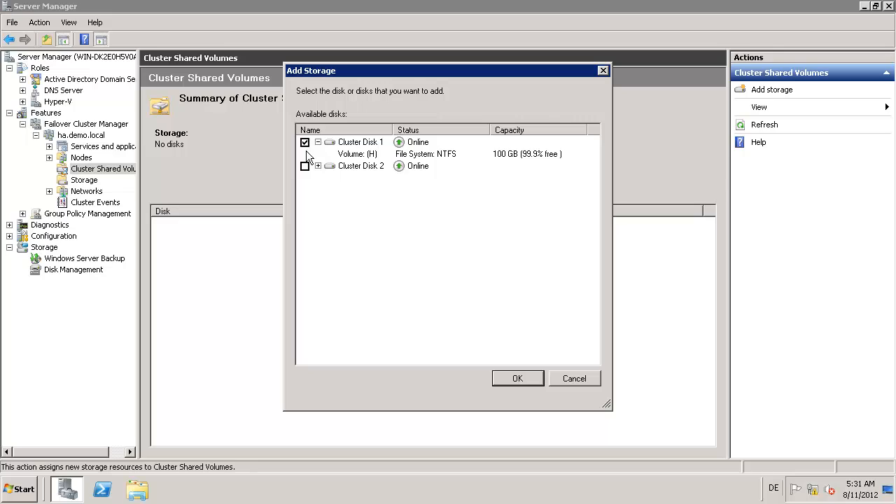
left_click(305, 166)
left_click(318, 166)
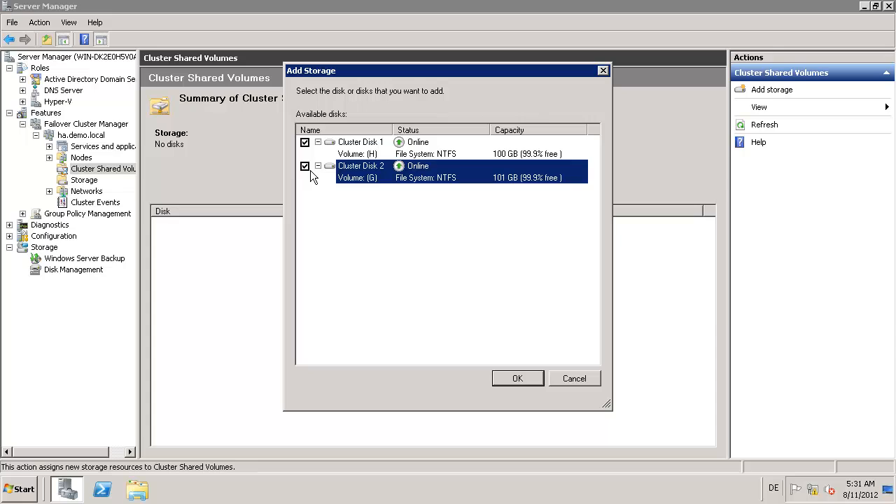
left_click(509, 376)
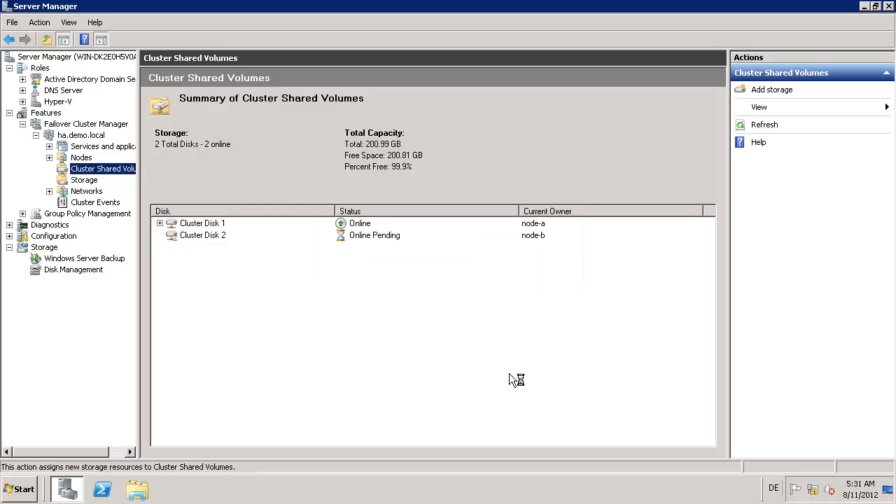
left_click(89, 179)
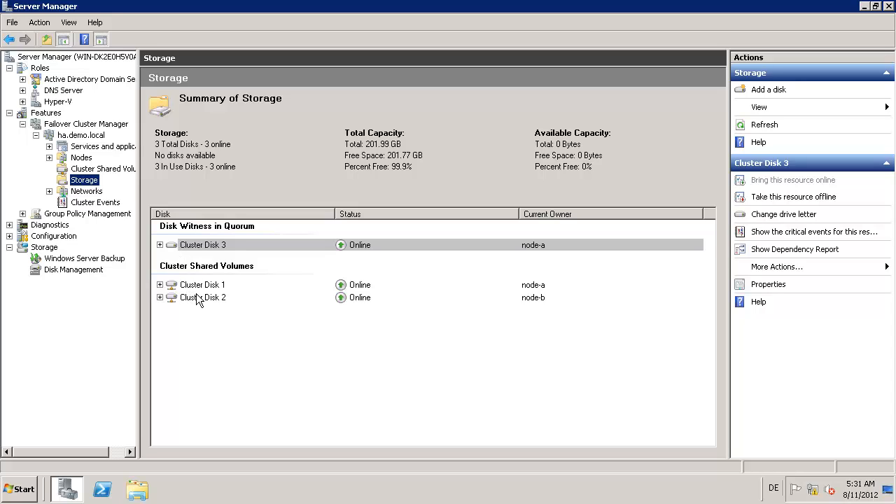
left_click(82, 169)
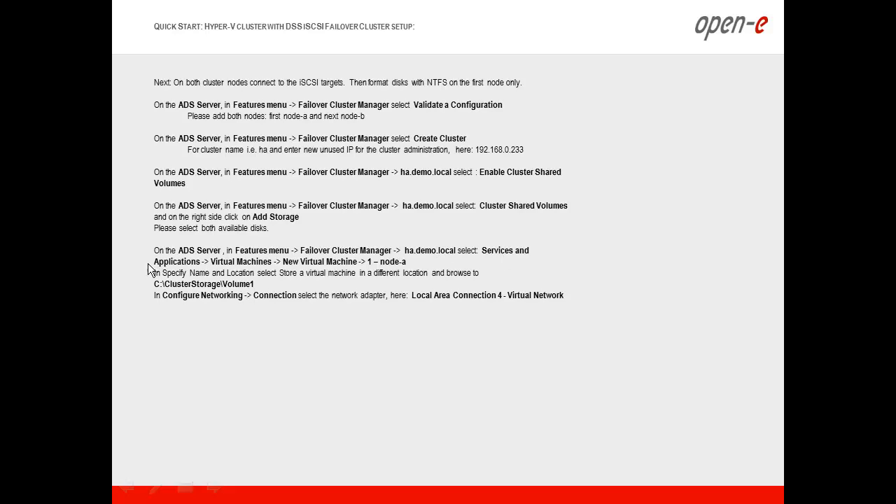
Step: From Services and applications, start a new virtual machine on 1 - node-a
key("alt+Tab")
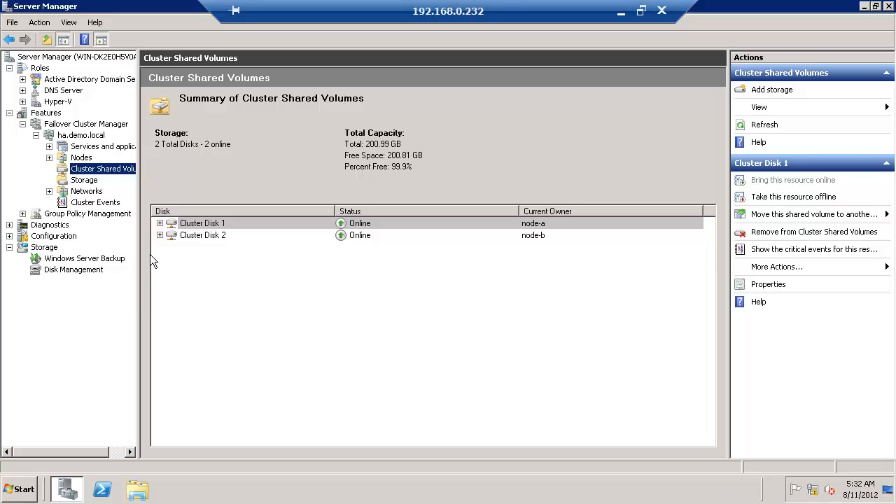
left_click(85, 148)
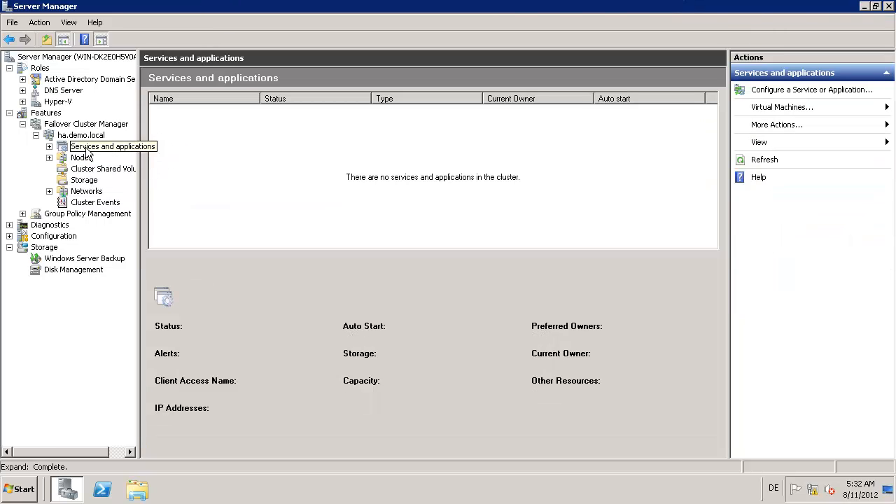
left_click(49, 146)
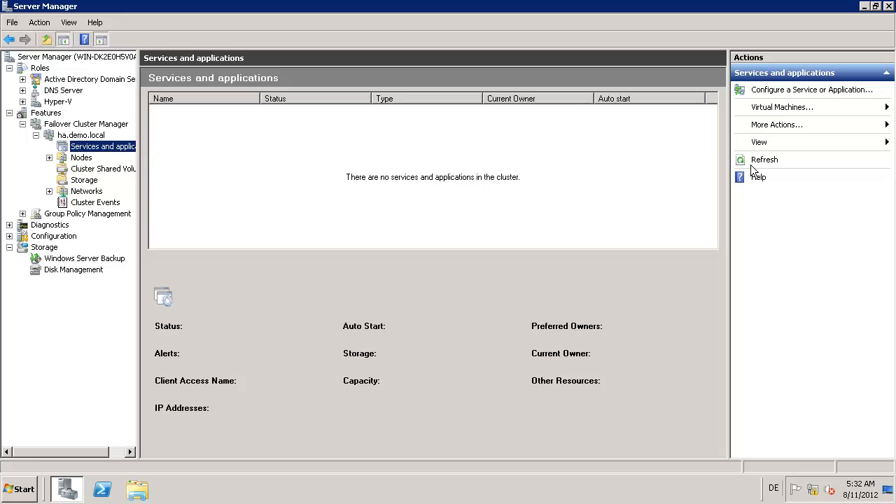
left_click(794, 112)
mouse_move(826, 111)
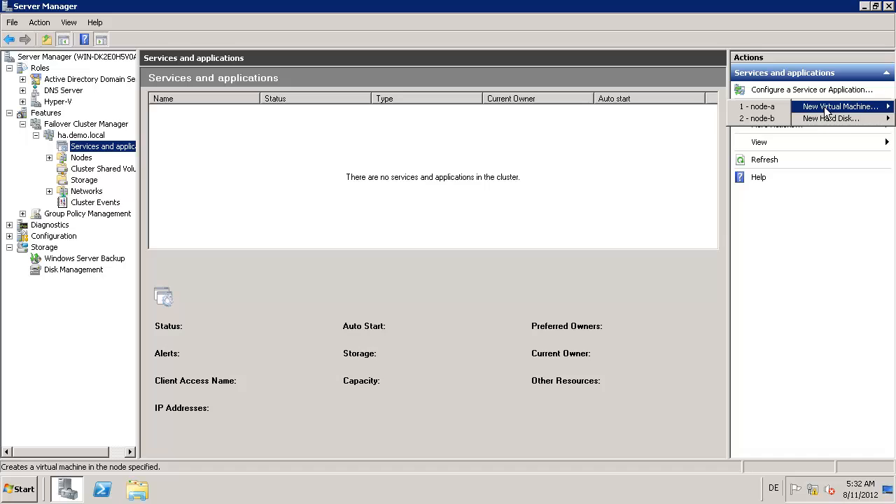
left_click(760, 107)
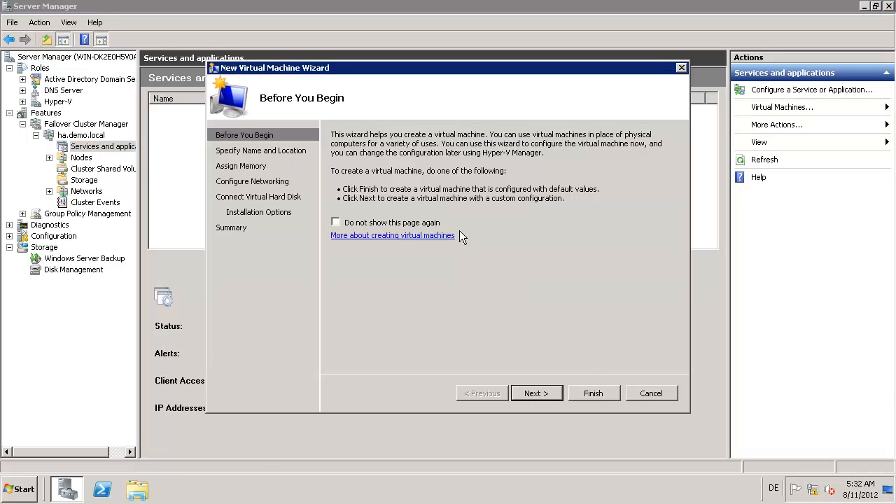
Step: Name the VM vm1 and store it in C:\ClusterStorage\volume1
left_click(550, 395)
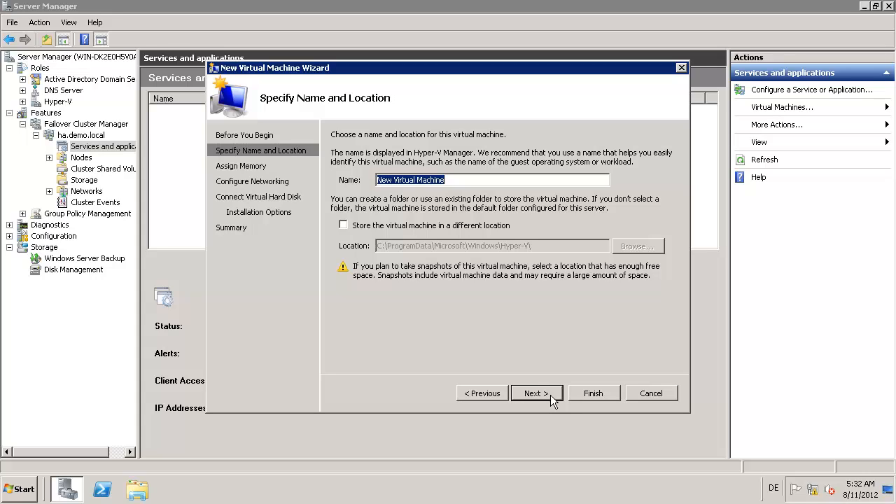
type("vm")
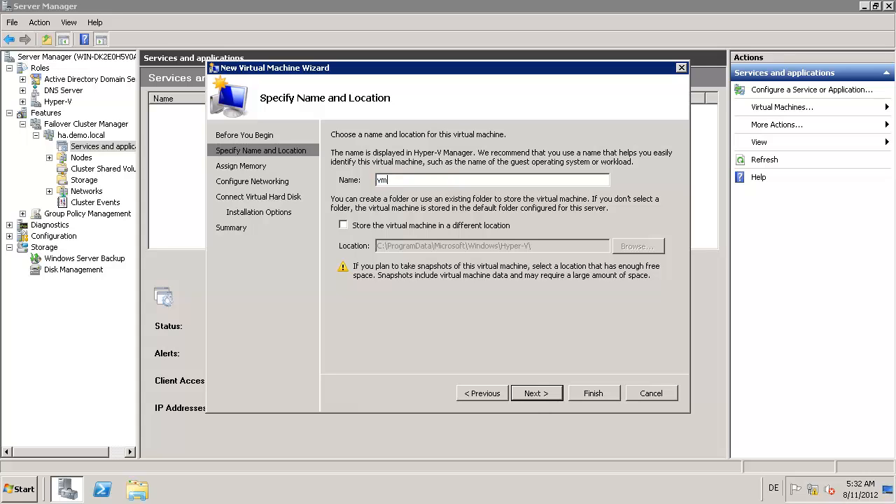
type("1")
left_click(344, 226)
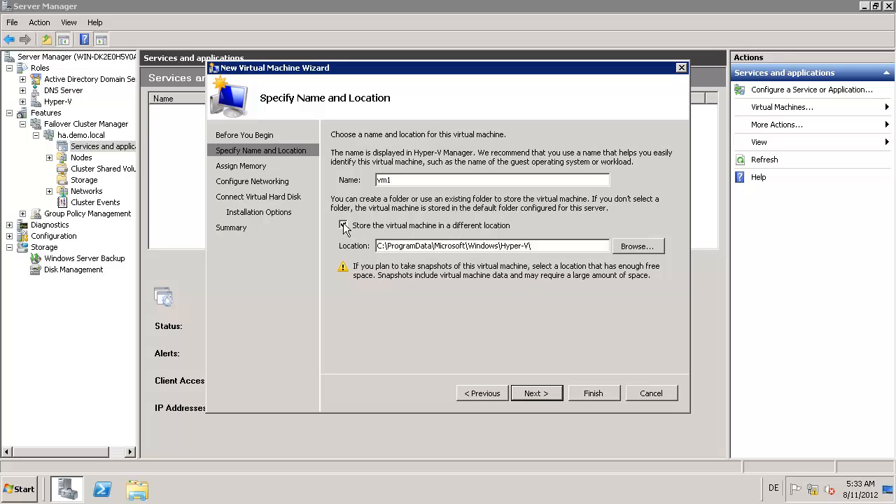
left_click(631, 247)
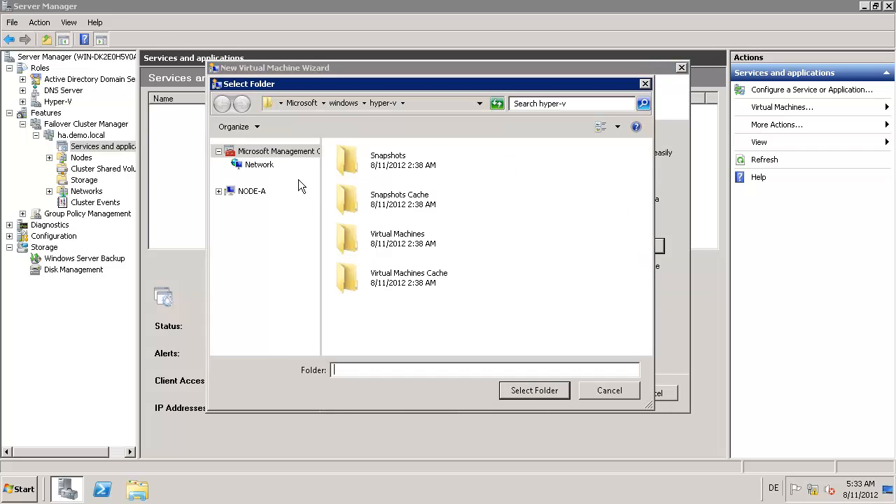
left_click(242, 192)
left_click(218, 191)
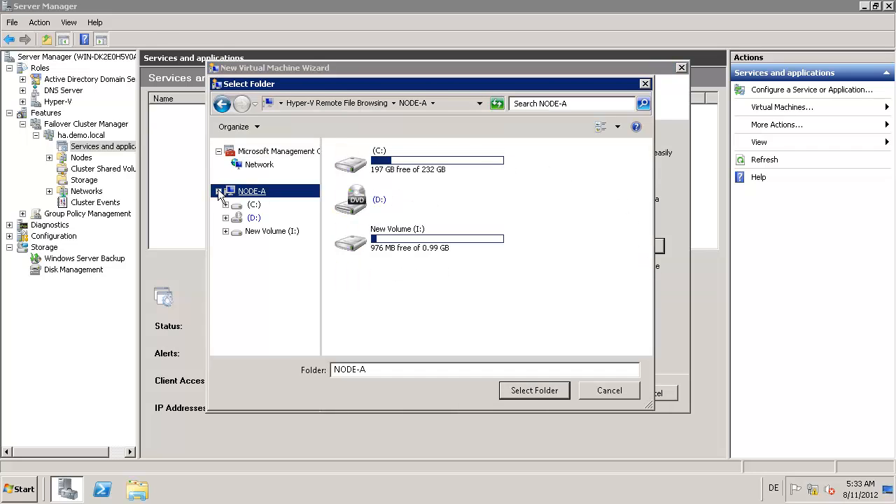
left_click(226, 205)
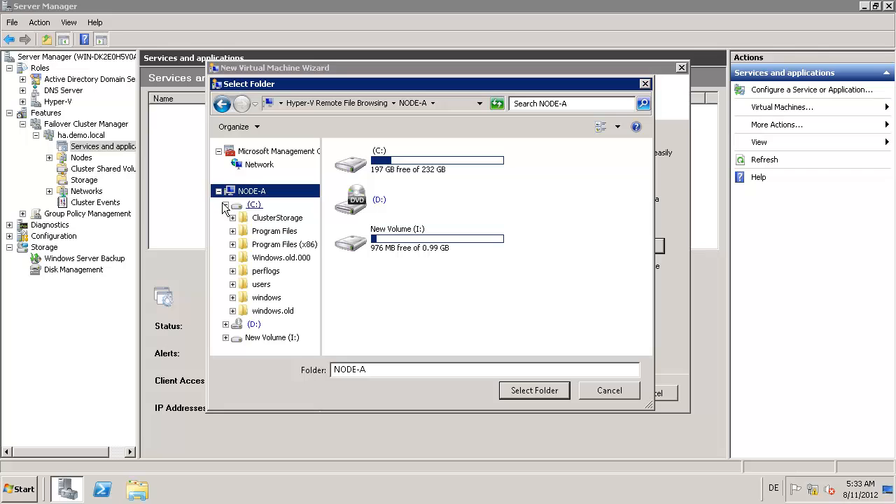
left_click(269, 219)
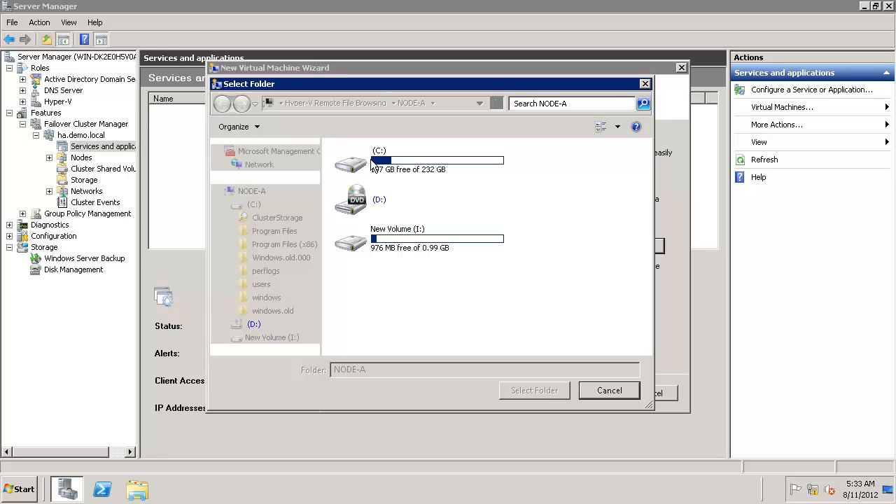
mouse_move(565, 7)
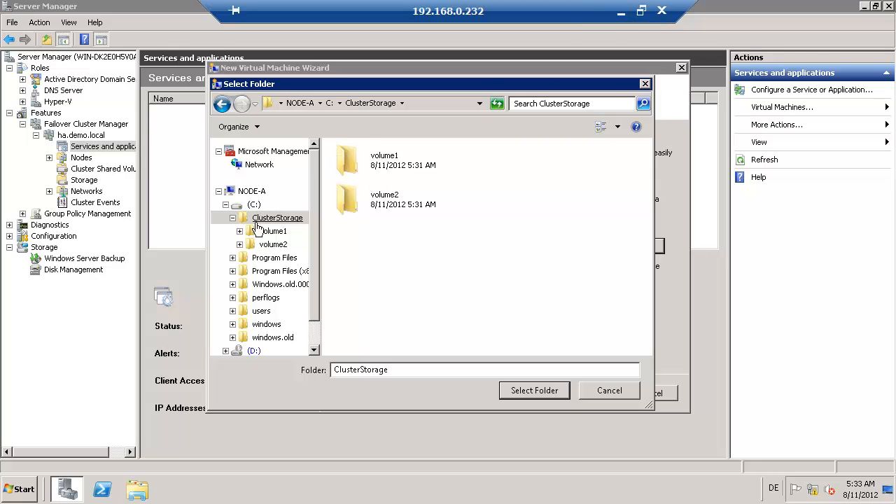
double_click(378, 161)
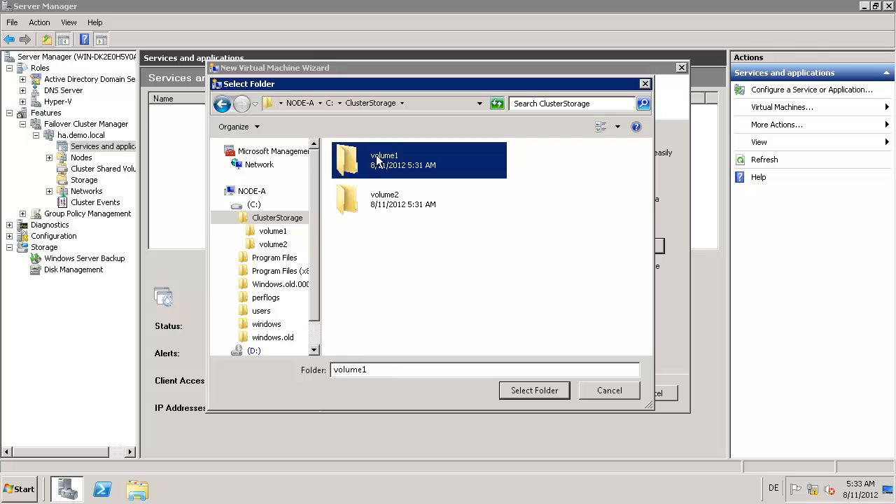
left_click(534, 391)
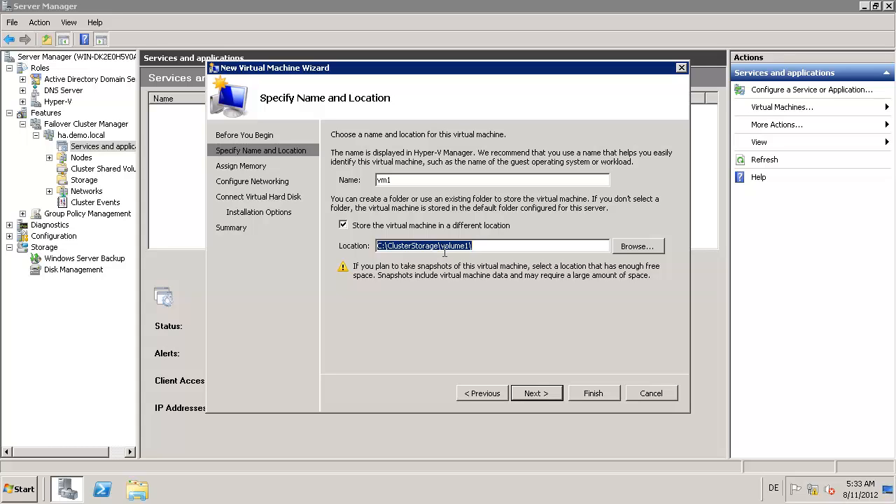
Step: Give vm1 1024 MB memory and connect it to Local Area Connection 4 - Virtual Network
left_click(542, 395)
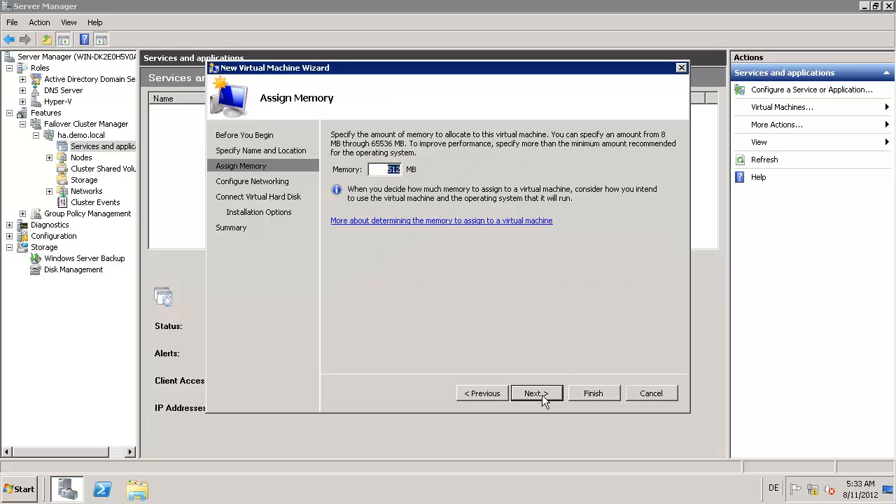
type("1024")
left_click(554, 396)
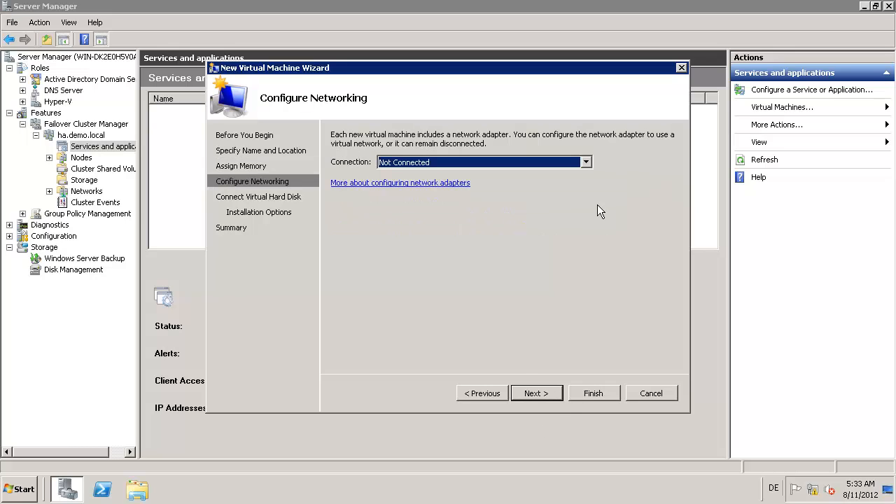
left_click(586, 162)
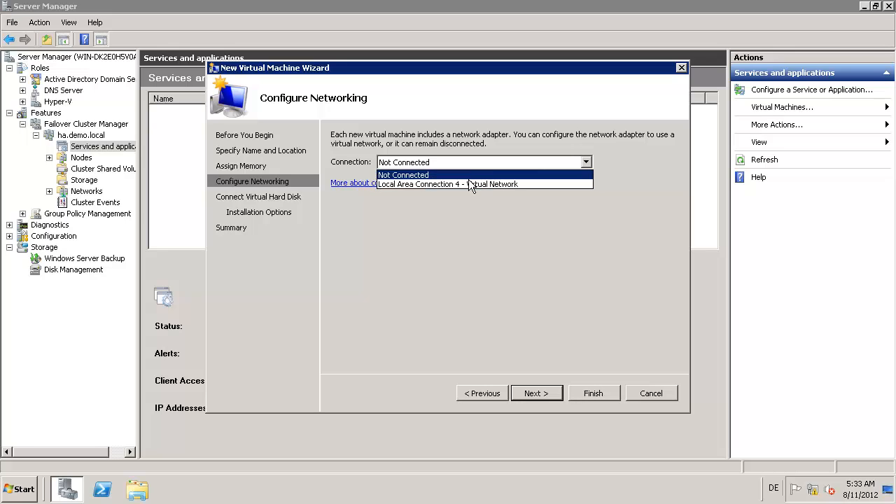
left_click(433, 185)
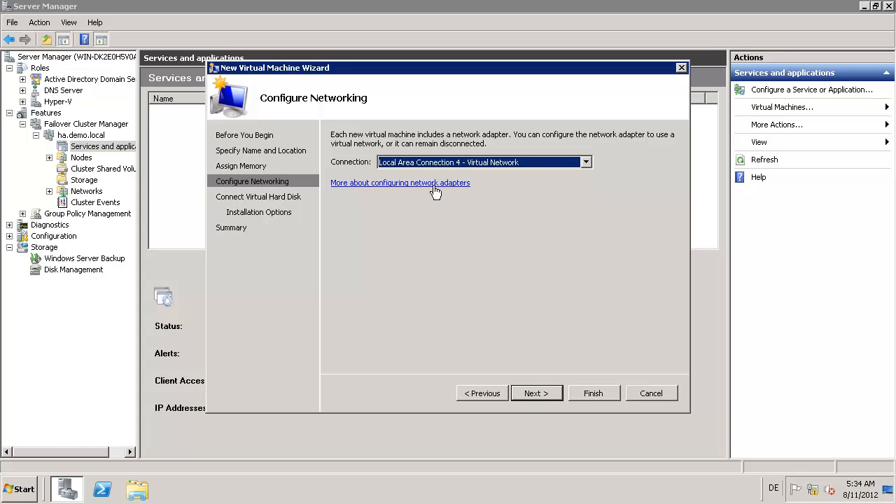
Step: Set a 30 GB vm1.vhd disk, choose to install the OS later, and reach Summary
left_click(547, 393)
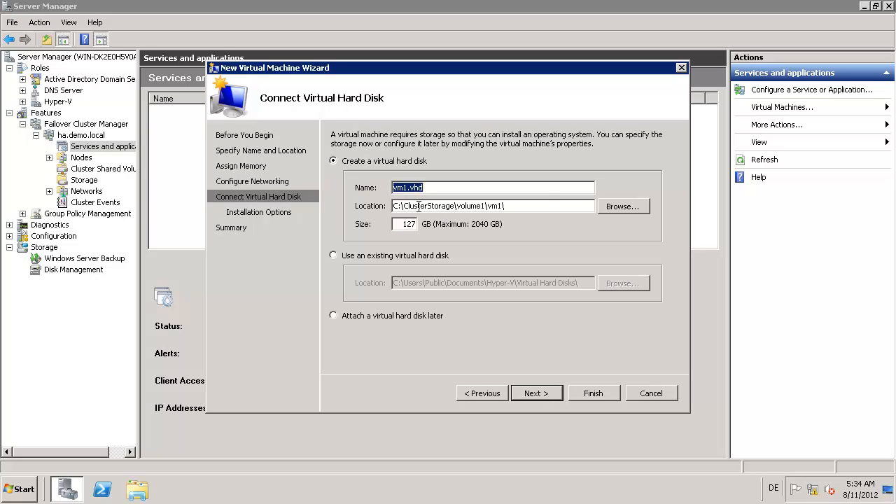
double_click(399, 224)
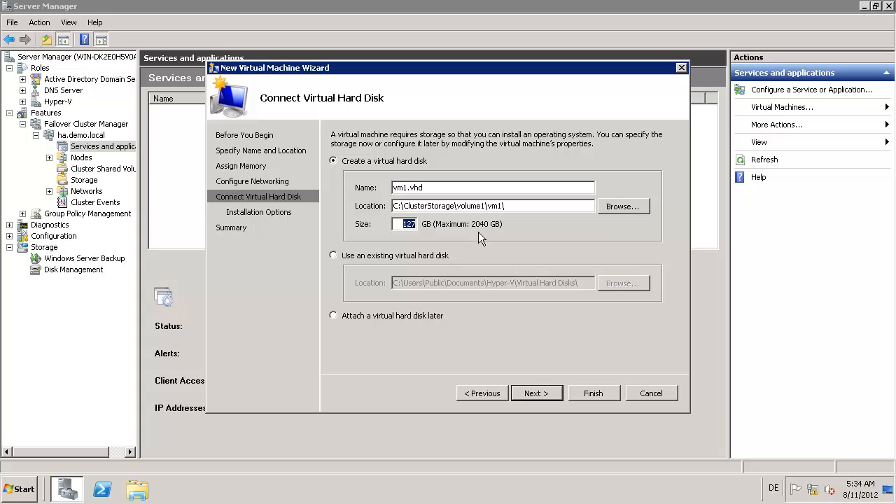
type("30")
left_click(536, 393)
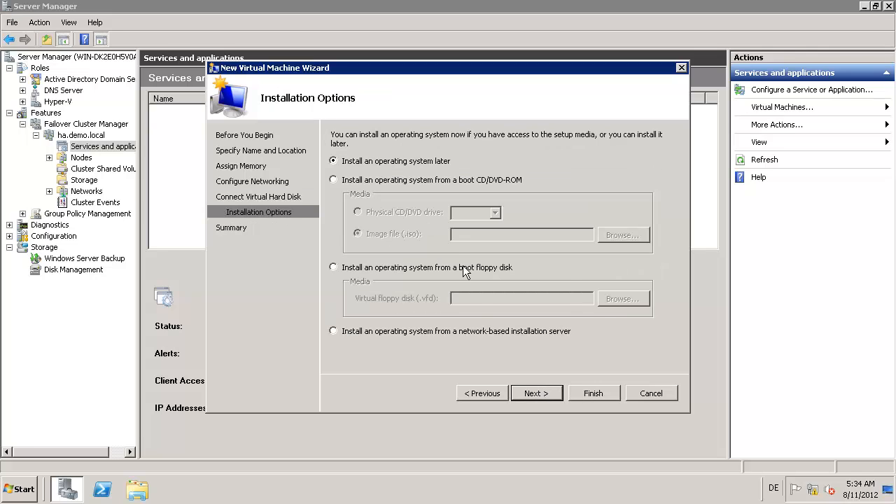
left_click(534, 389)
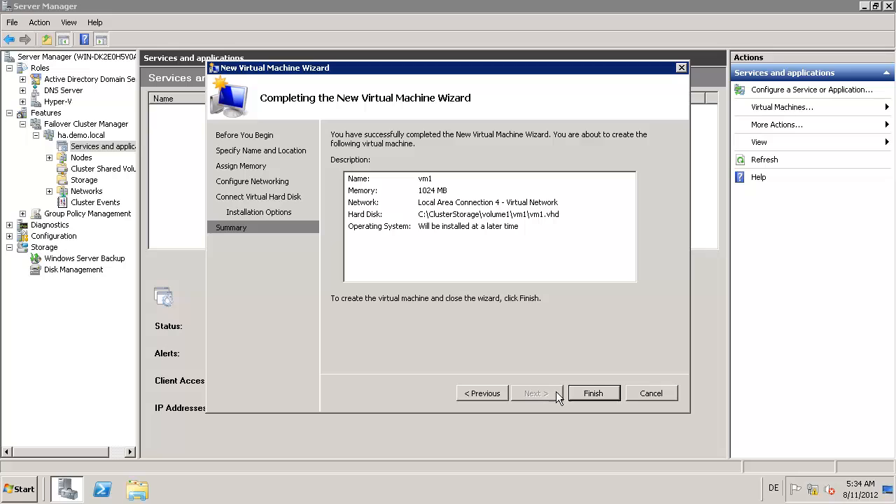
Step: Create vm1 and finish the High Availability Wizard so vm1 is listed on node-a
left_click(588, 391)
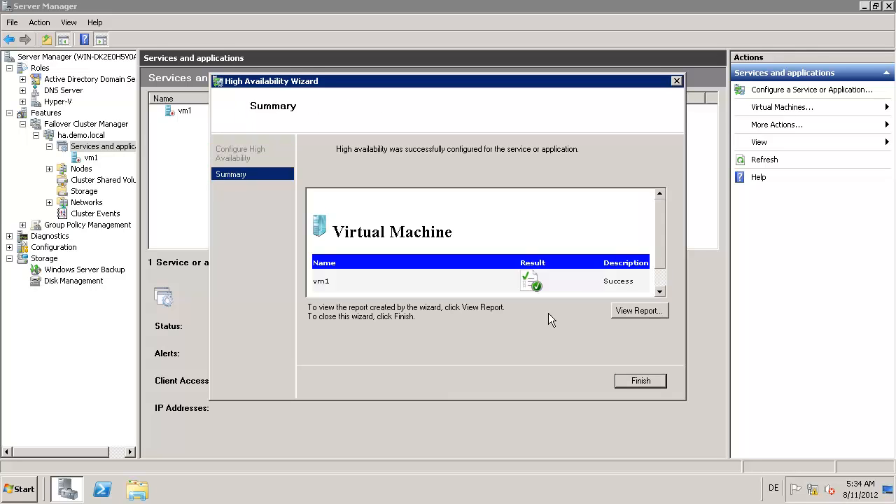
left_click(647, 382)
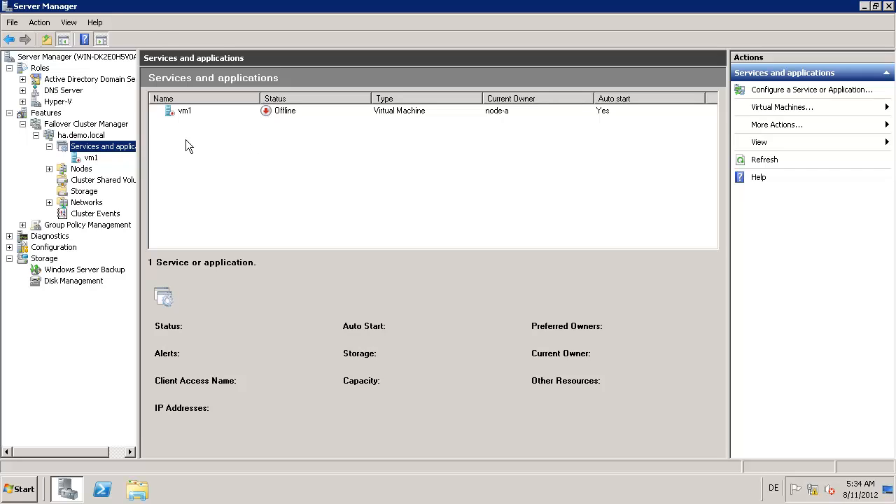
Step: Start a new virtual machine on node-b and name it vm2
left_click(783, 107)
mouse_move(830, 111)
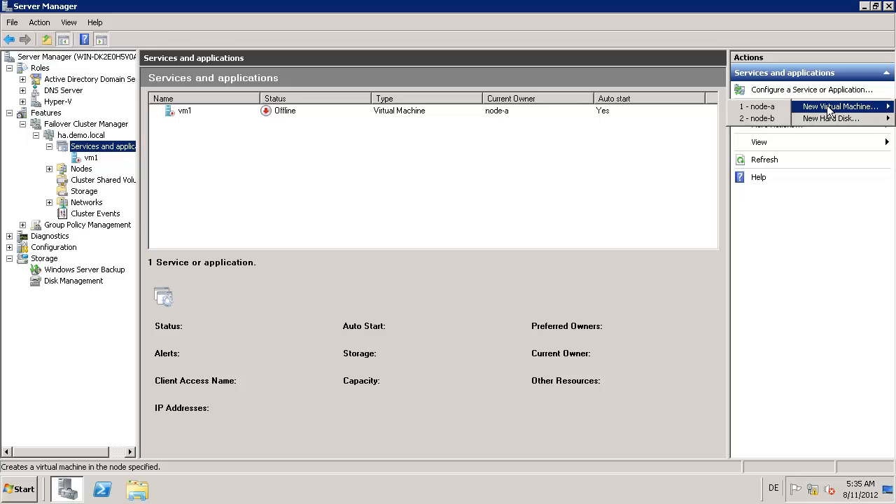
left_click(760, 119)
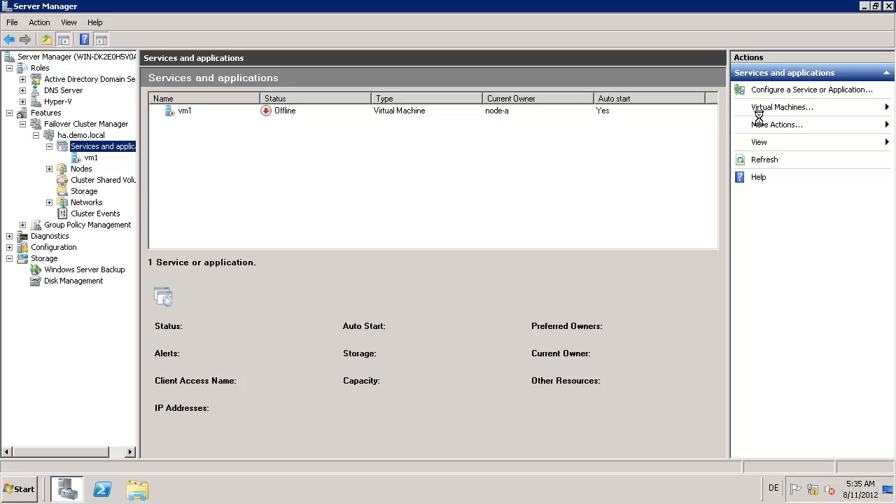
left_click(527, 391)
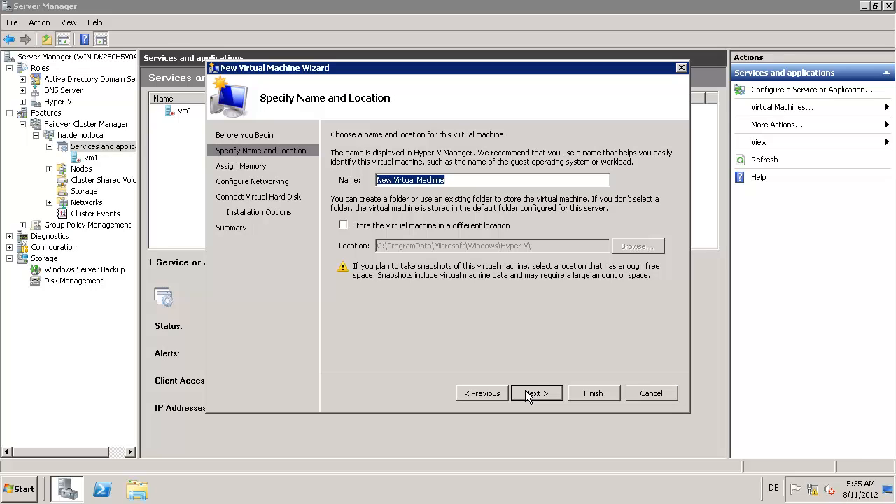
type("vm2")
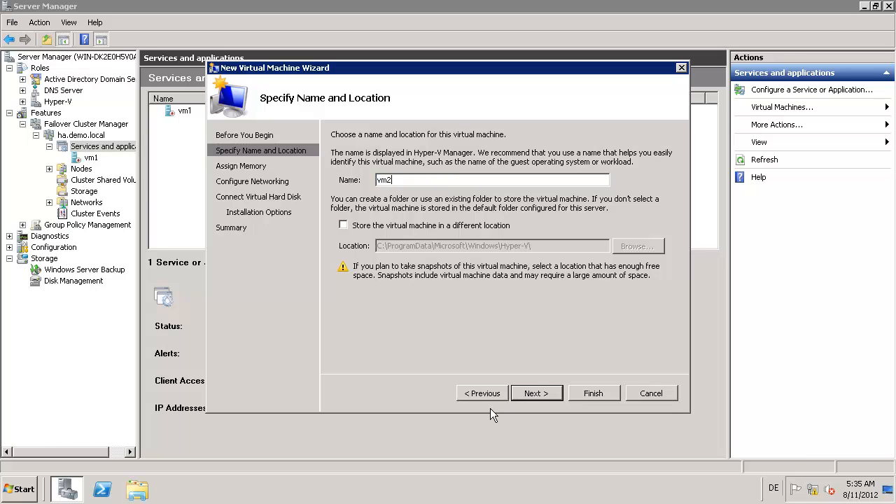
Step: Store vm2 in the C:\ClusterStorage\volume2 folder
left_click(343, 224)
left_click(623, 250)
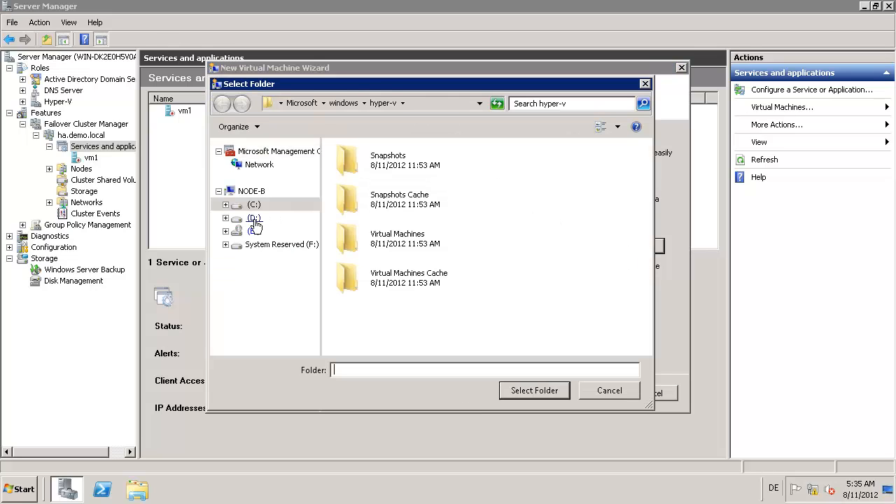
left_click(226, 204)
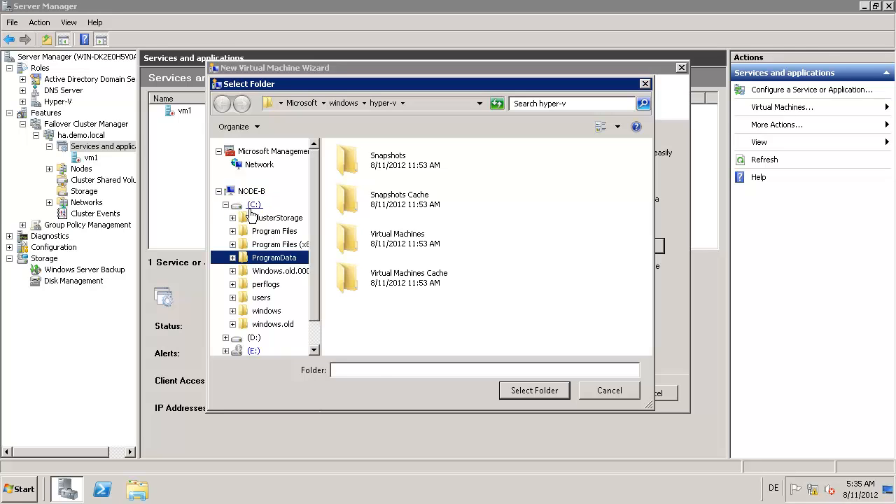
left_click(254, 217)
left_click(383, 202)
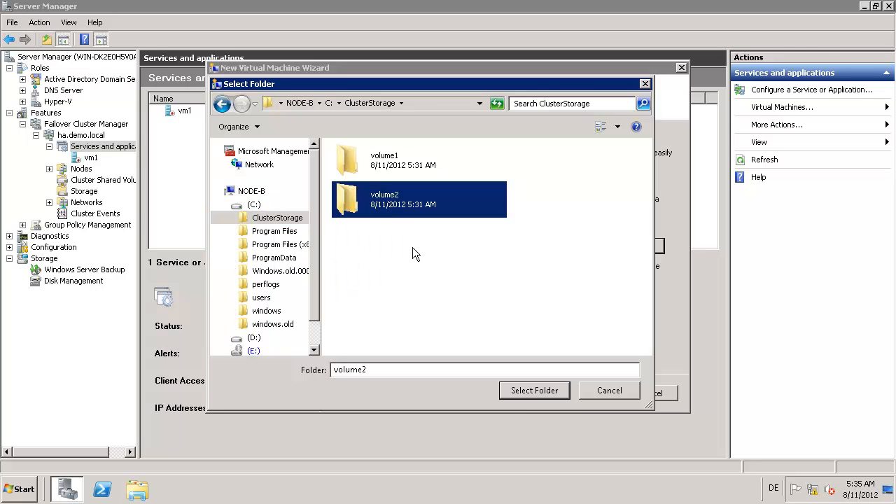
left_click(547, 393)
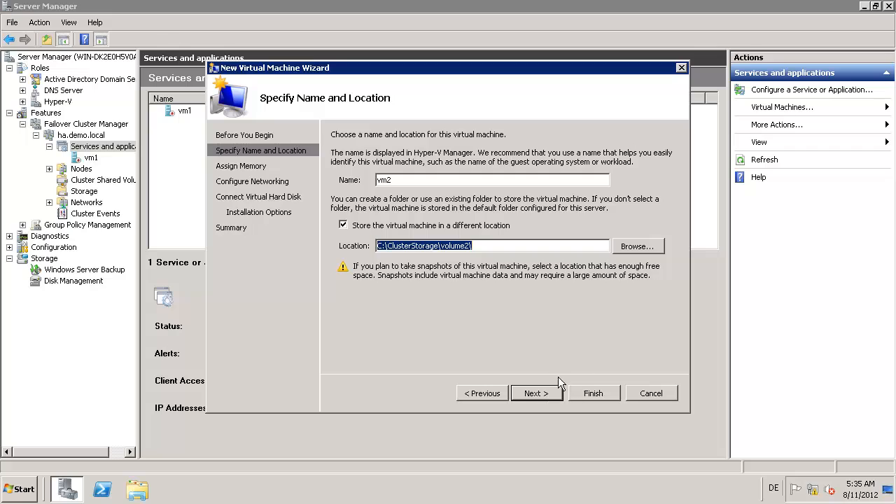
Step: Give vm2 1024 MB of memory and connect it to Local Area Connection 4 - Virtual Network
left_click(542, 390)
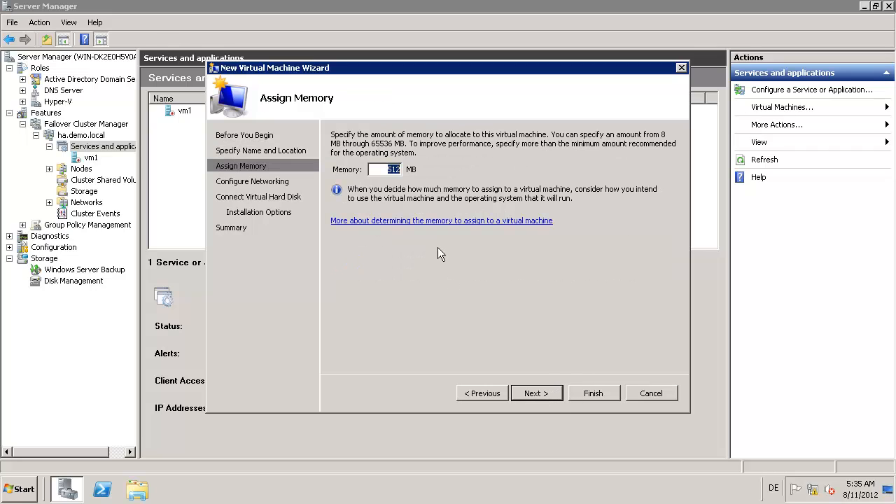
type("1024")
left_click(539, 392)
left_click(592, 163)
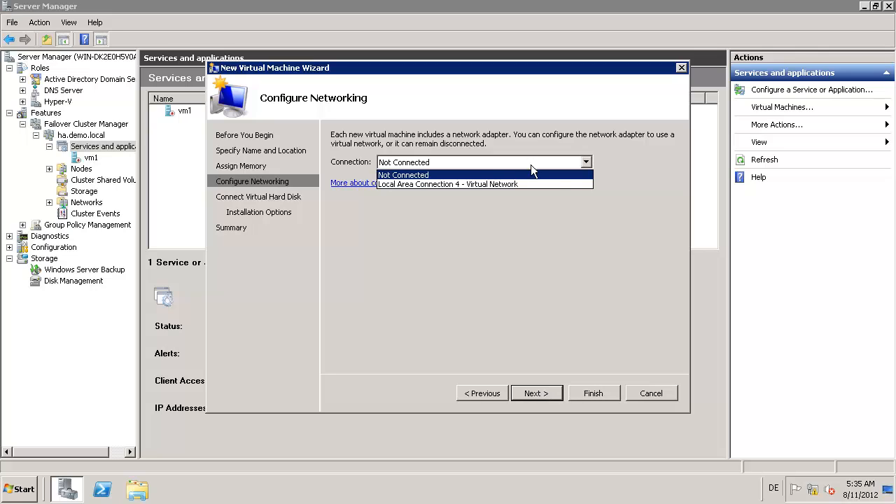
left_click(470, 181)
left_click(532, 394)
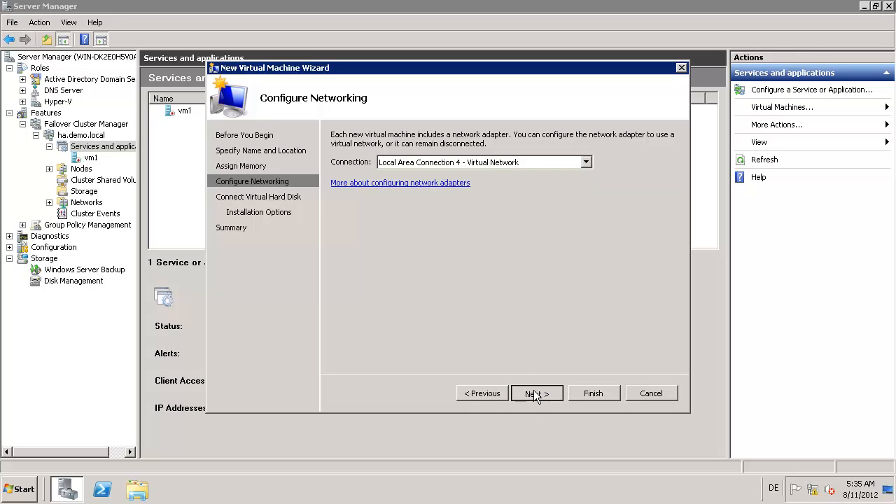
Step: Give vm2 a 40 GB virtual hard disk and finish both wizards
key("Tab")
key("Tab")
key("Tab")
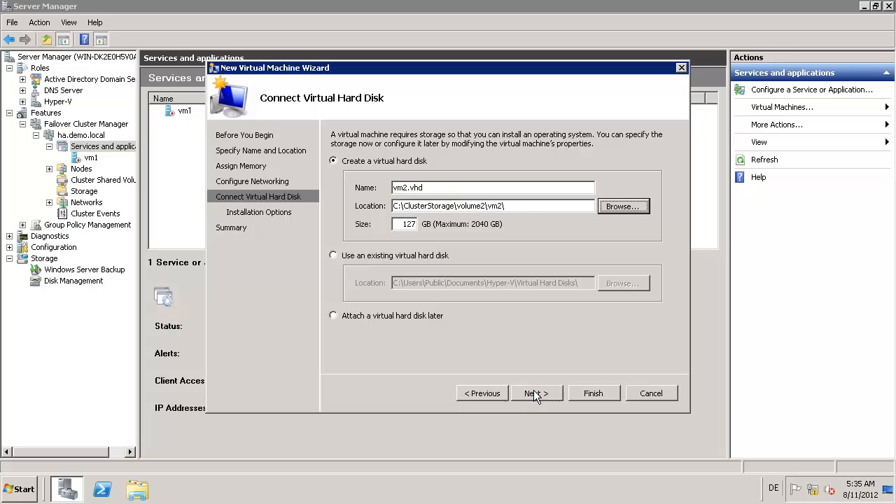
type("40")
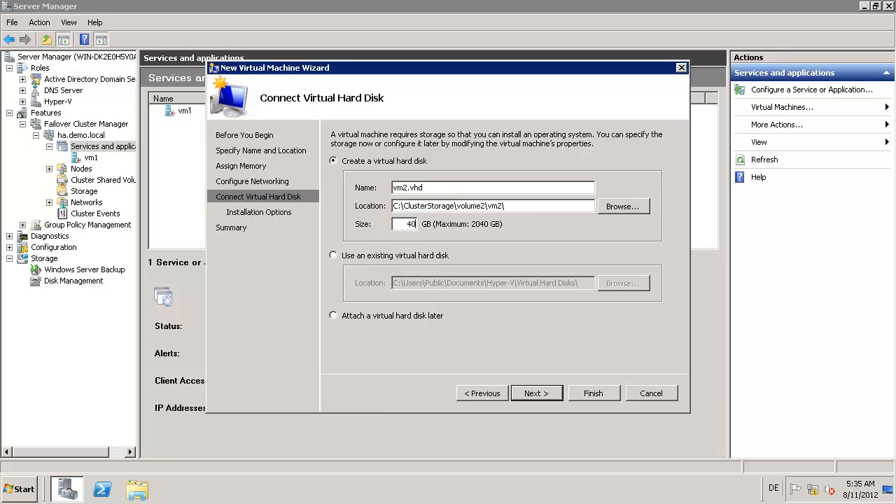
left_click(552, 393)
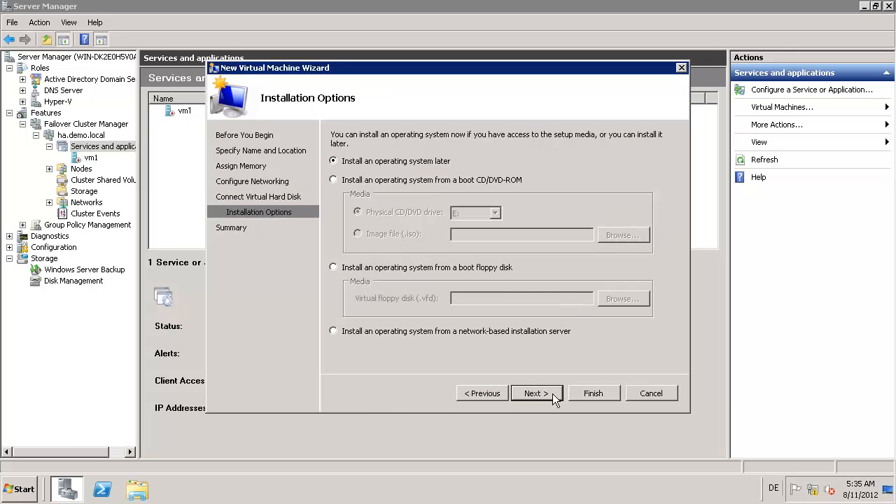
left_click(552, 394)
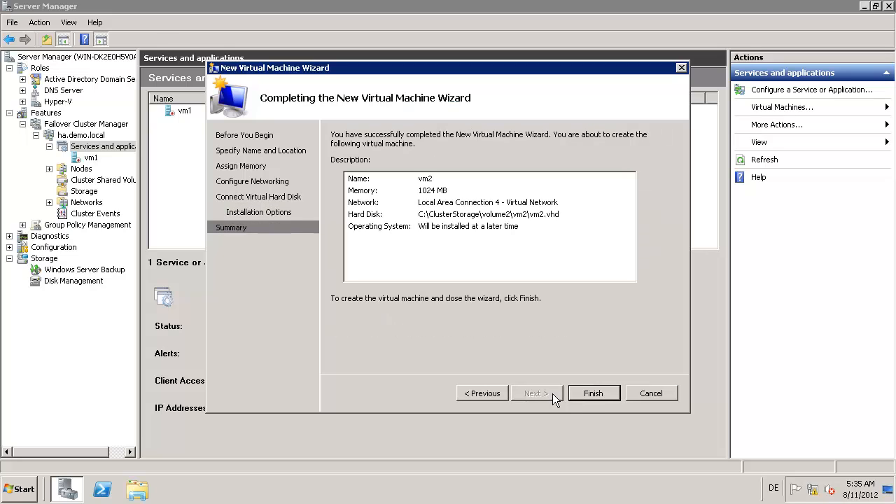
left_click(588, 393)
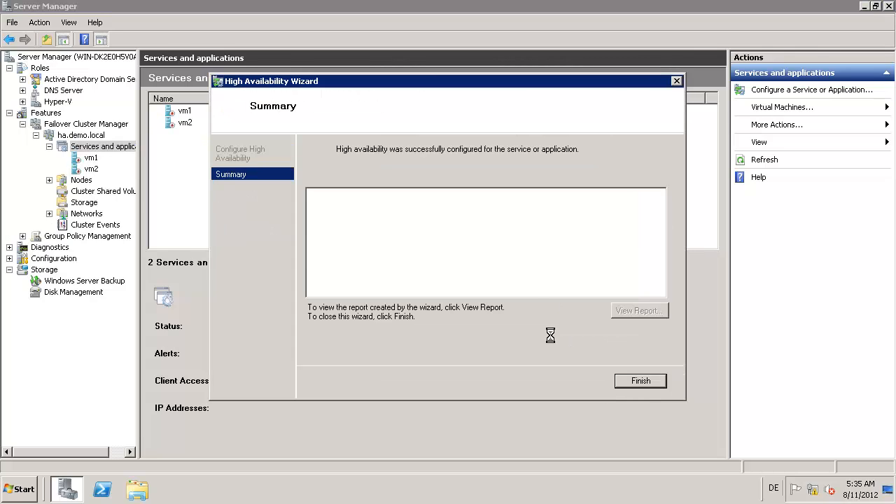
left_click(635, 383)
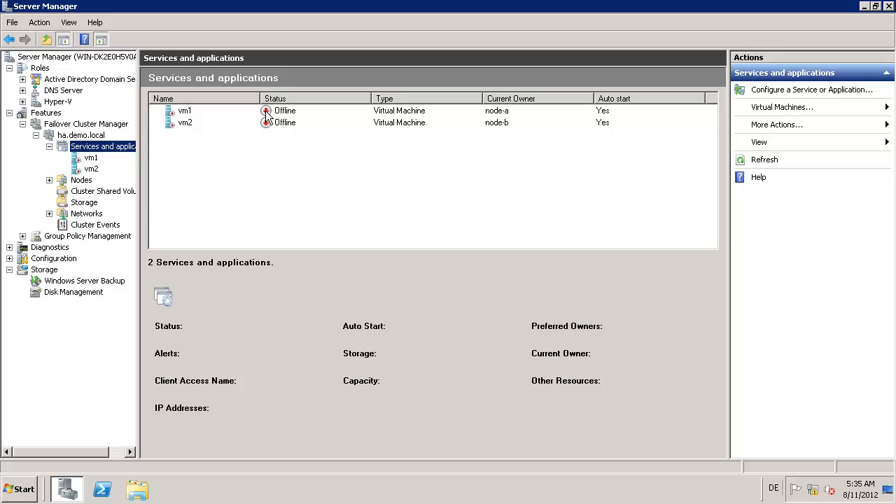
Step: Open vm1's summary page and its Settings window
double_click(176, 110)
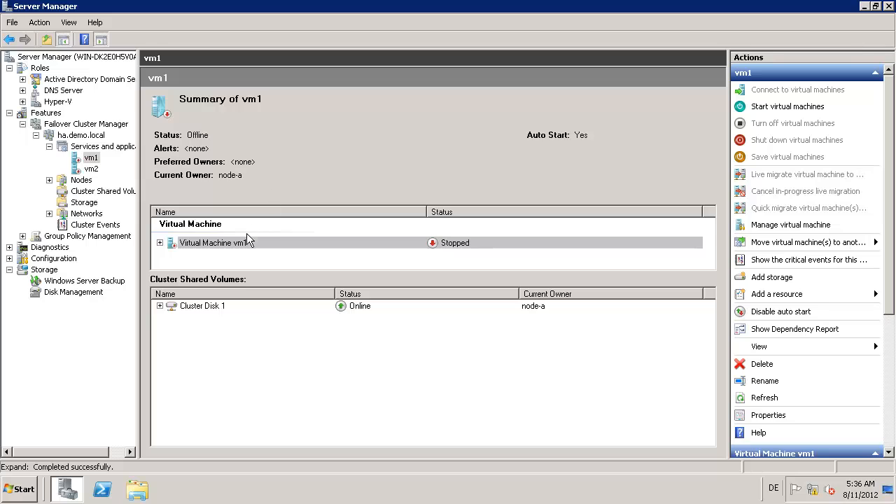
right_click(237, 243)
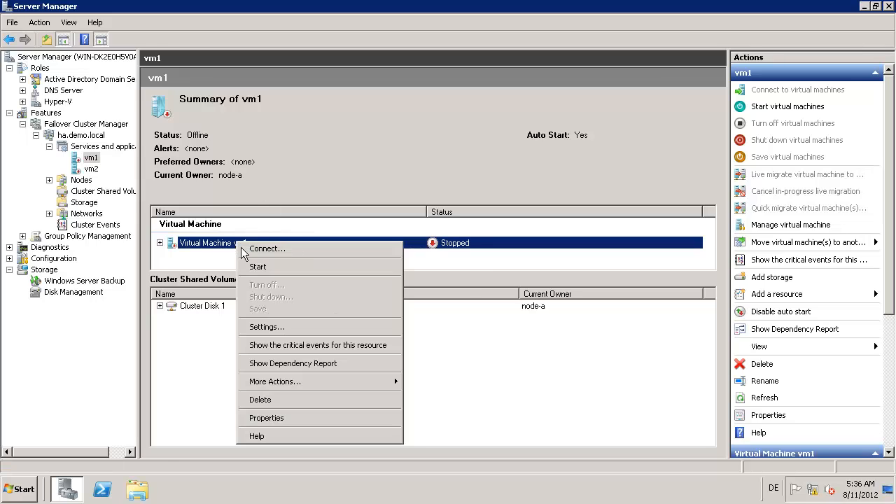
left_click(264, 327)
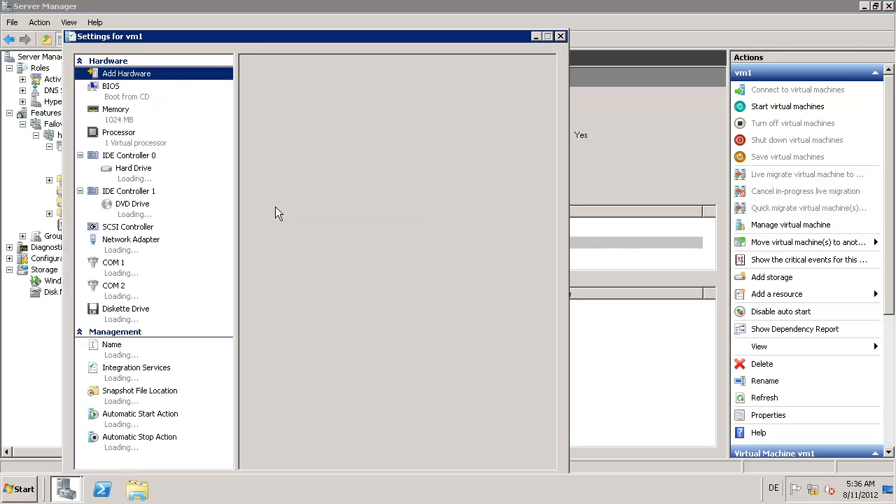
Step: Switch vm1's DVD drive to Image file, cancel the ISO browse, and close Settings
left_click(137, 204)
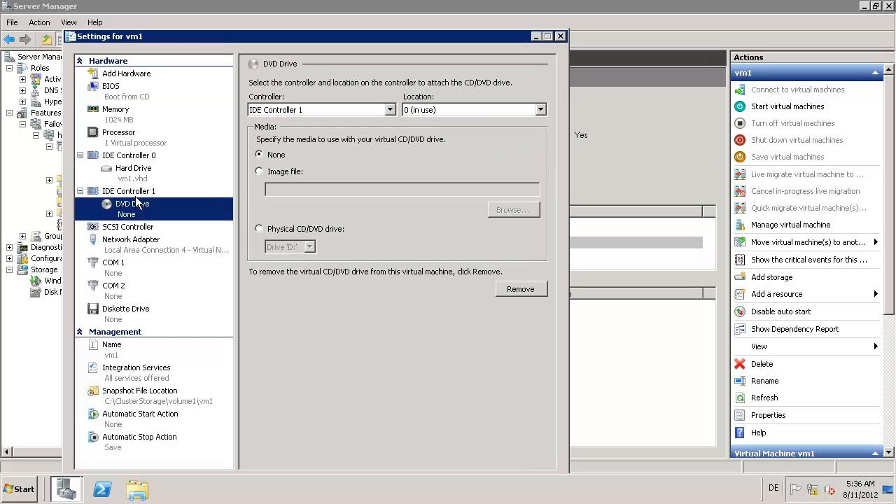
left_click(126, 193)
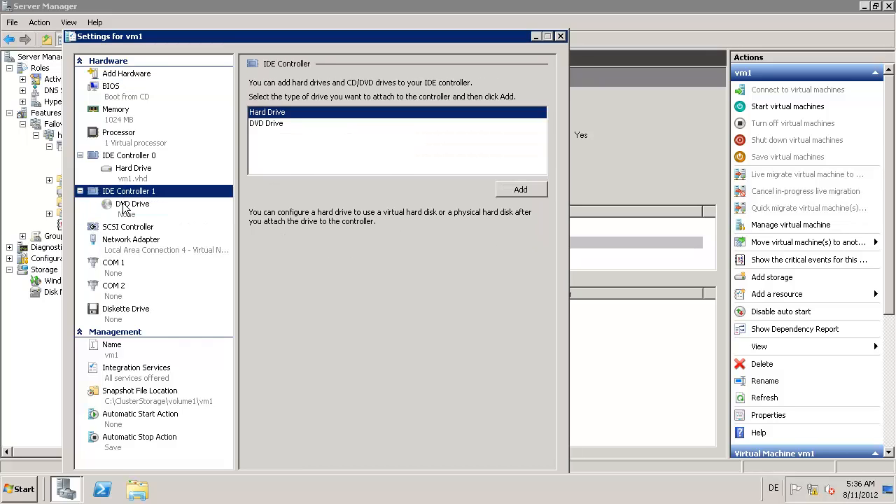
left_click(127, 204)
left_click(259, 171)
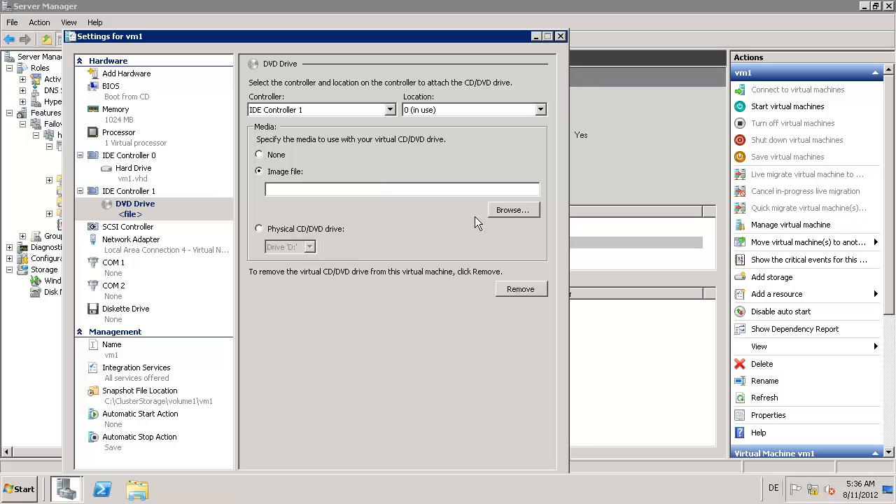
left_click(511, 210)
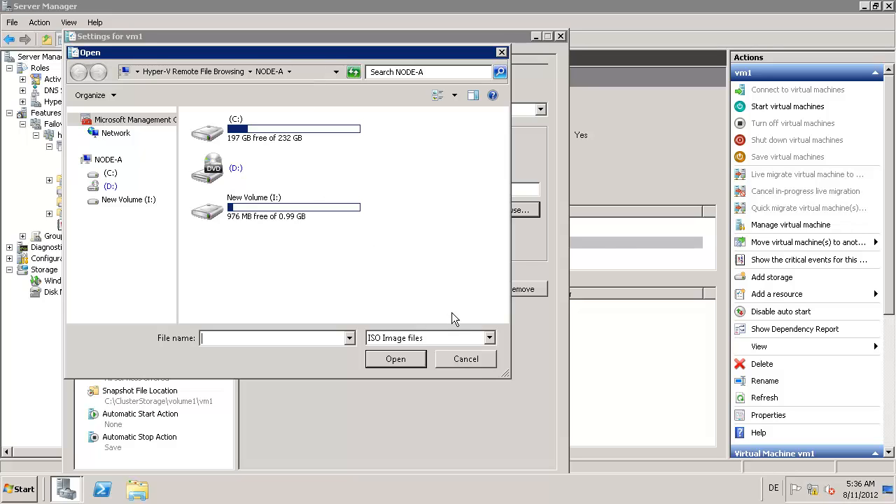
left_click(465, 360)
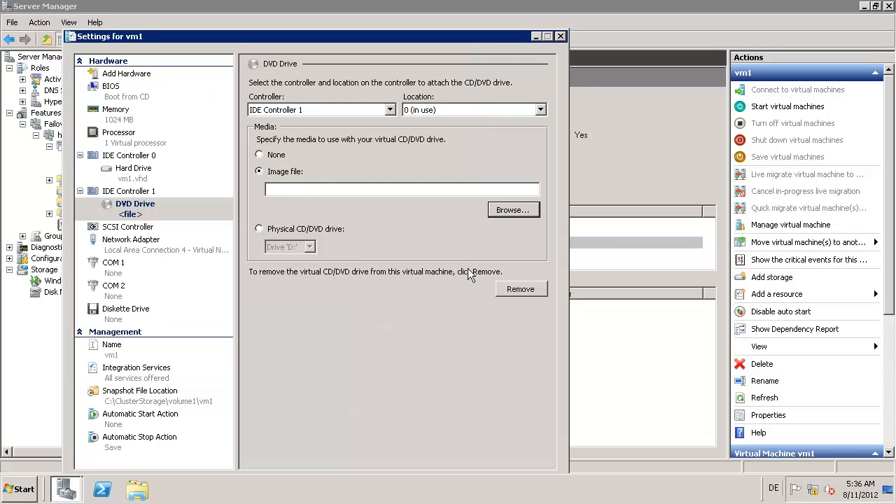
left_click(560, 35)
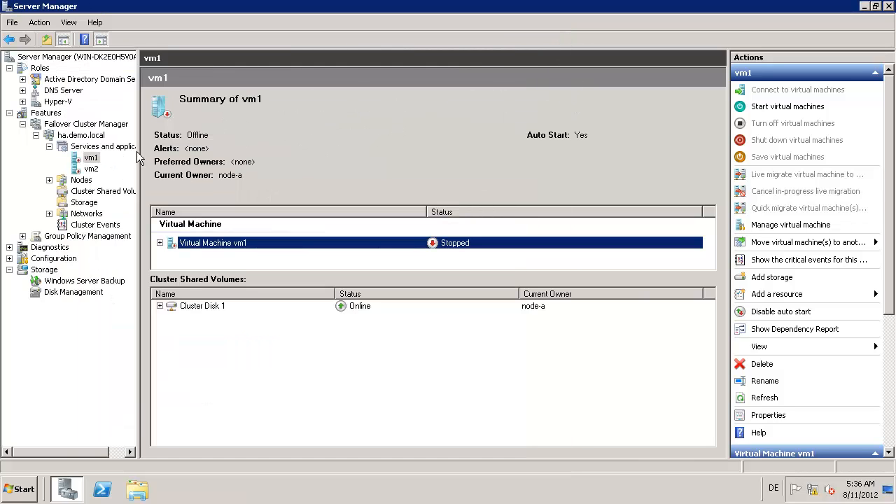
Step: Start vm1 and vm2 from the Services and applications list
left_click(98, 147)
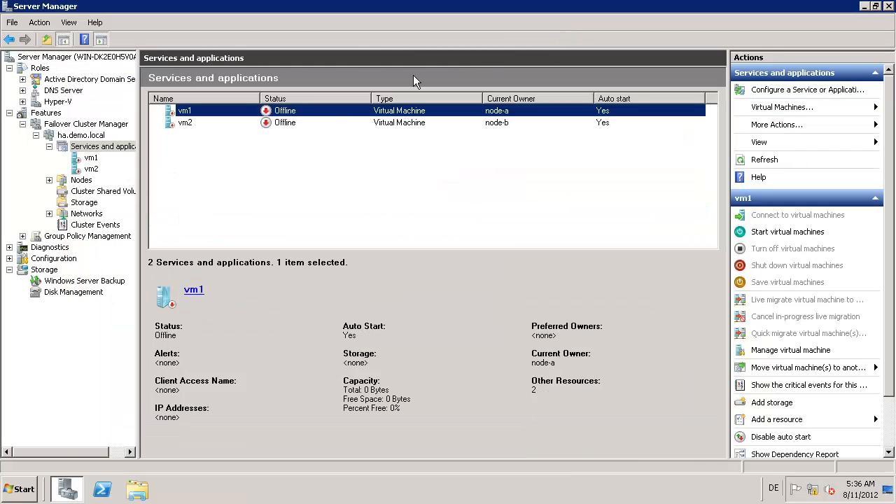
right_click(242, 110)
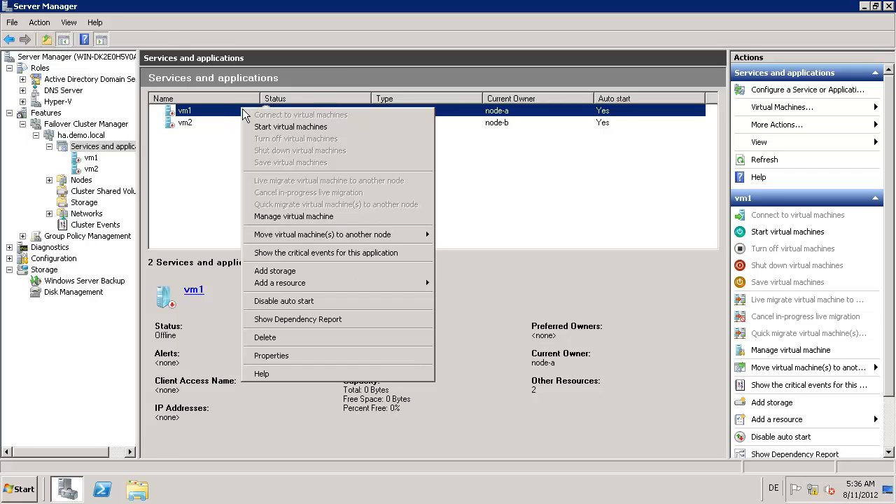
left_click(287, 126)
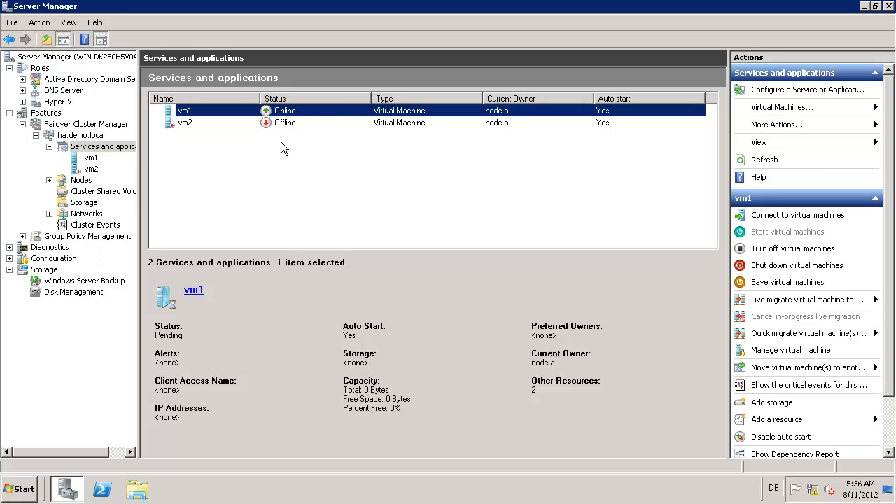
right_click(282, 126)
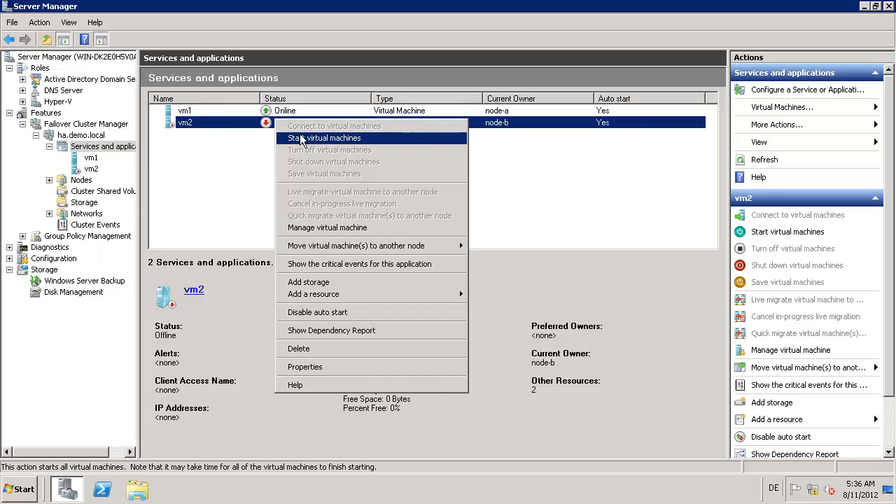
left_click(301, 136)
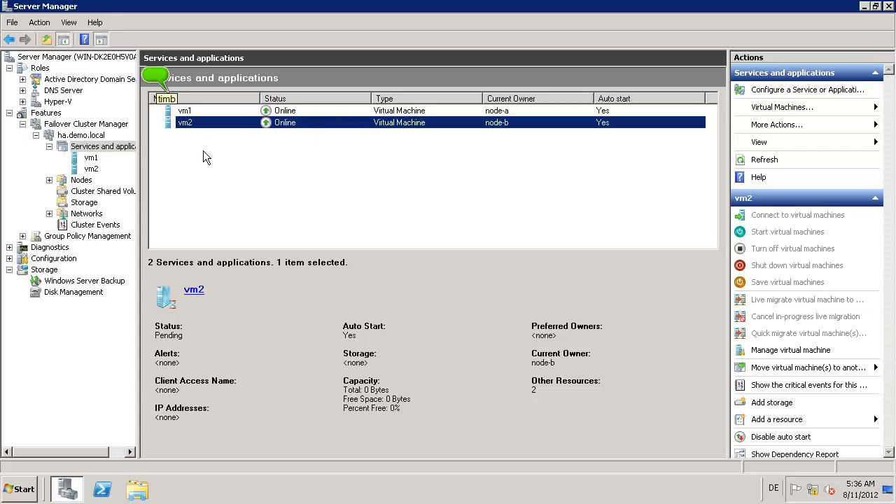
Step: Live-migrate vm1 to node-b and vm2 to node-a
right_click(273, 116)
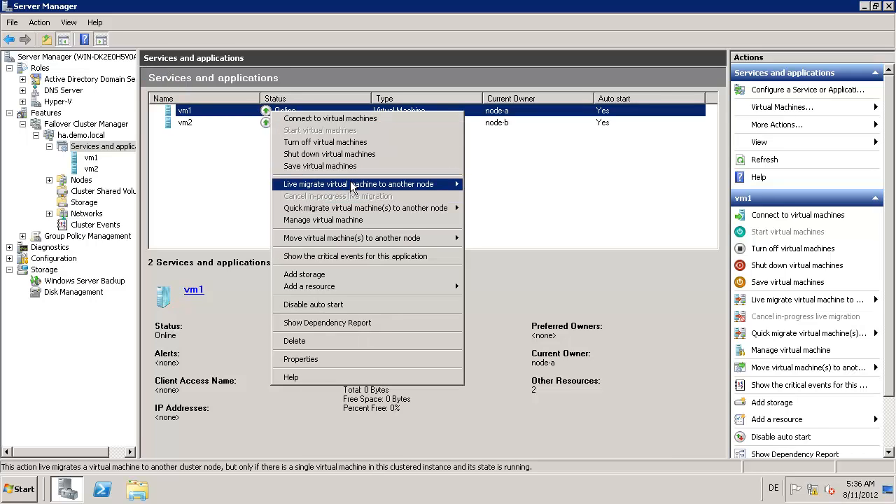
mouse_move(352, 184)
left_click(505, 184)
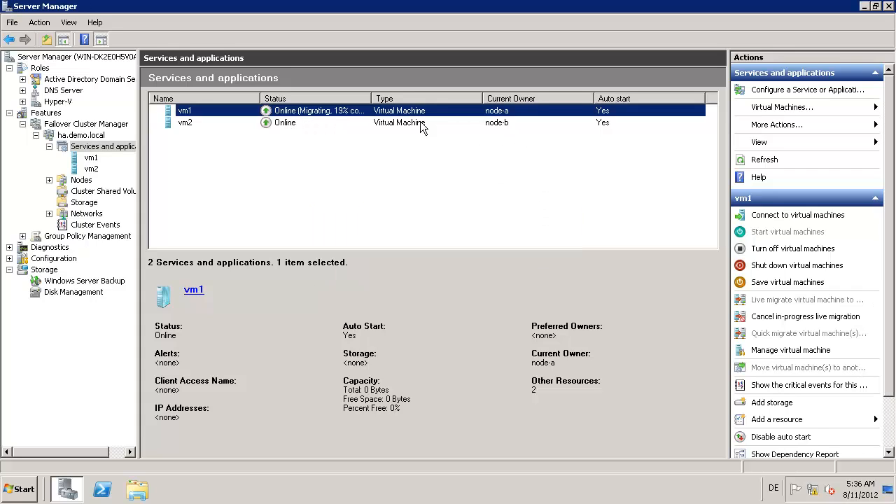
right_click(286, 126)
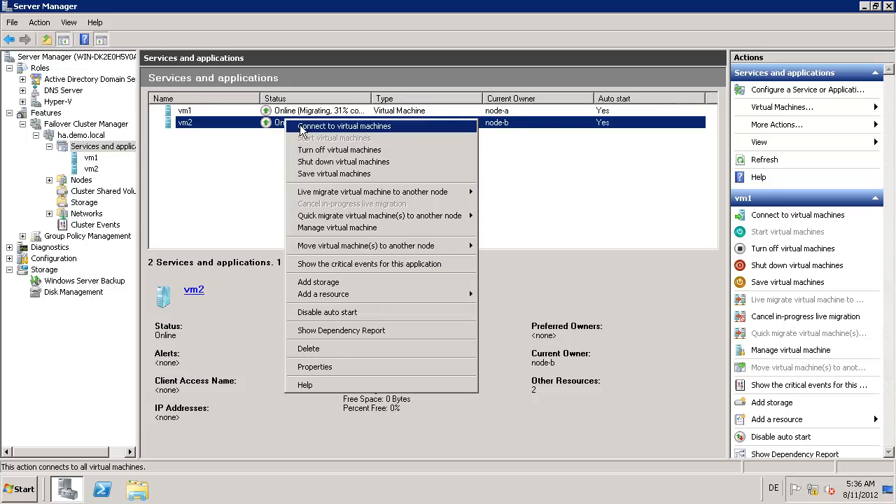
mouse_move(372, 195)
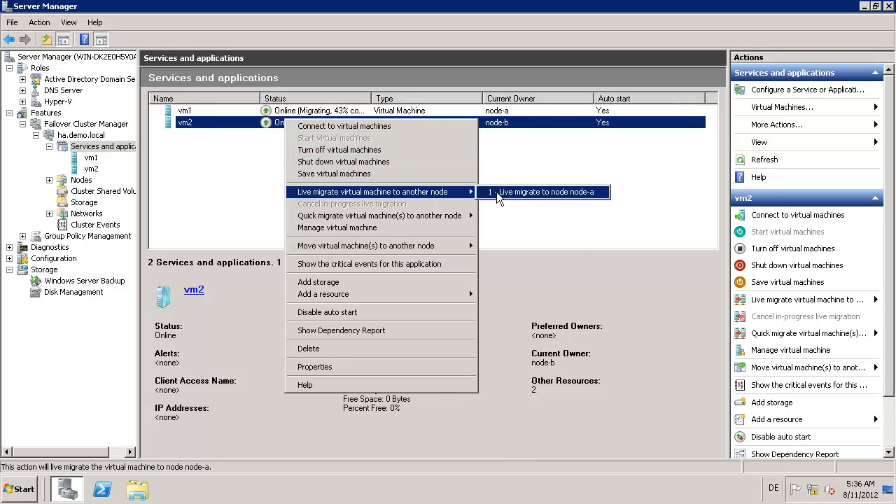
left_click(499, 192)
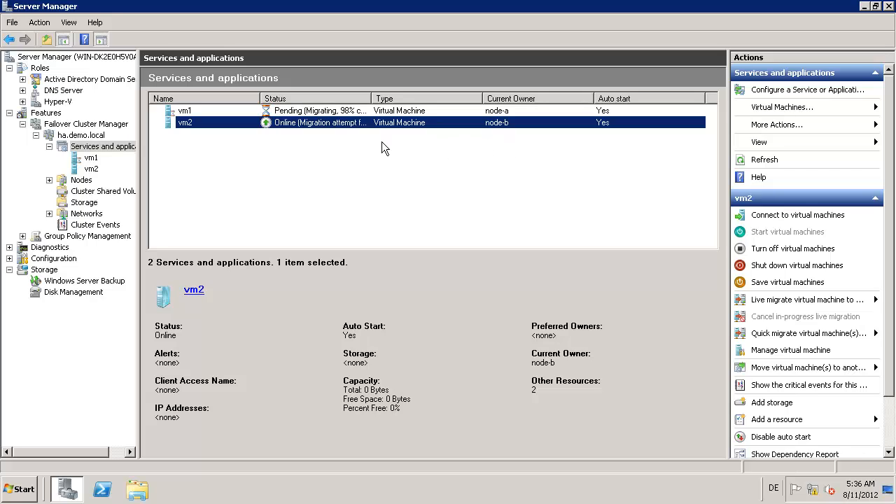
Step: Check both VMs' status with a widened Status column, then live-migrate vm2 to node-a again
left_click(327, 113)
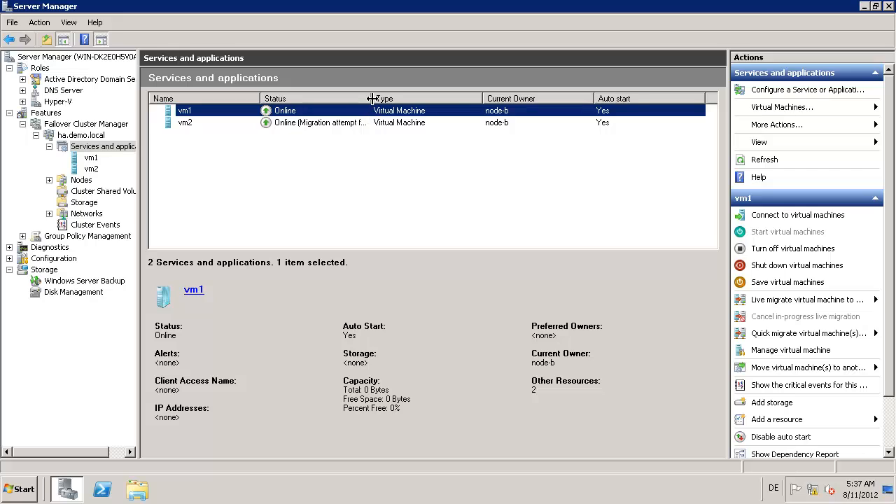
left_click_drag(372, 99, 472, 100)
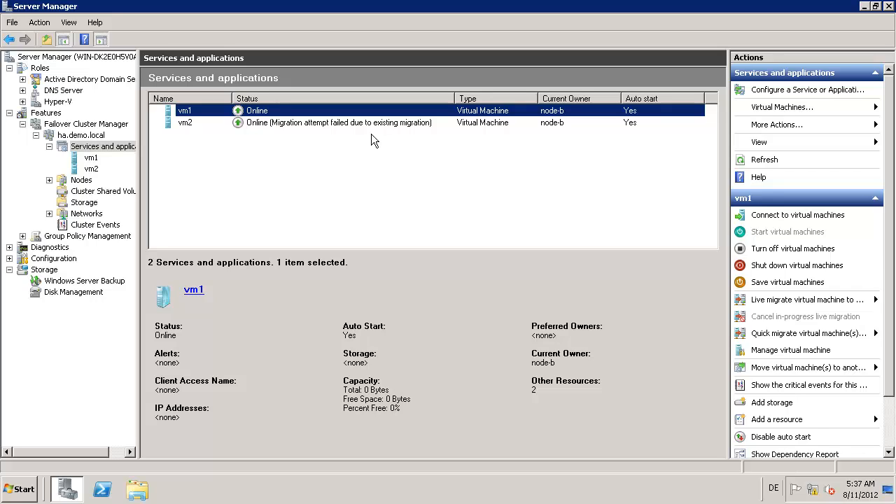
left_click(314, 124)
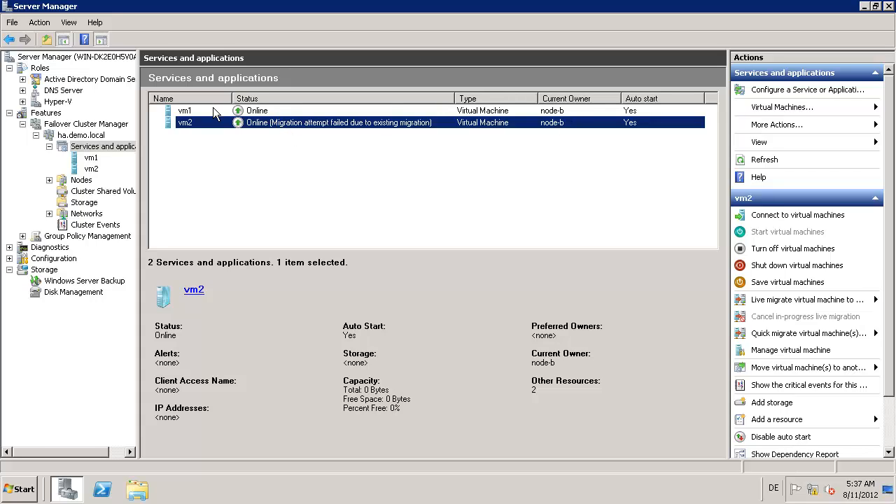
right_click(265, 124)
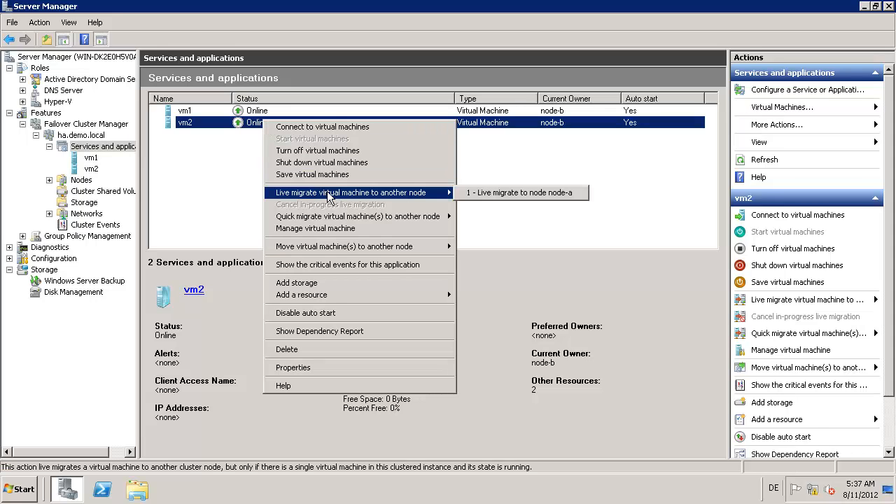
mouse_move(448, 196)
left_click(483, 192)
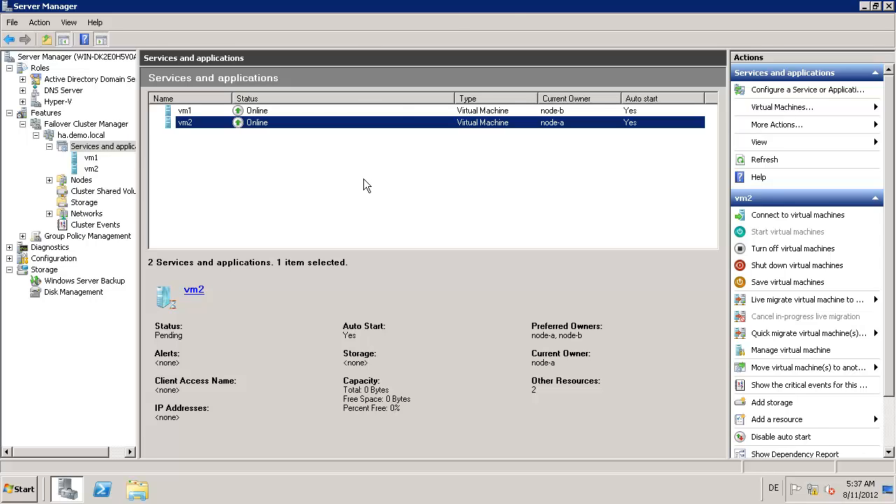
Step: Switch to the DSS web console and move node-b's failover resources to the local node
mouse_move(514, 7)
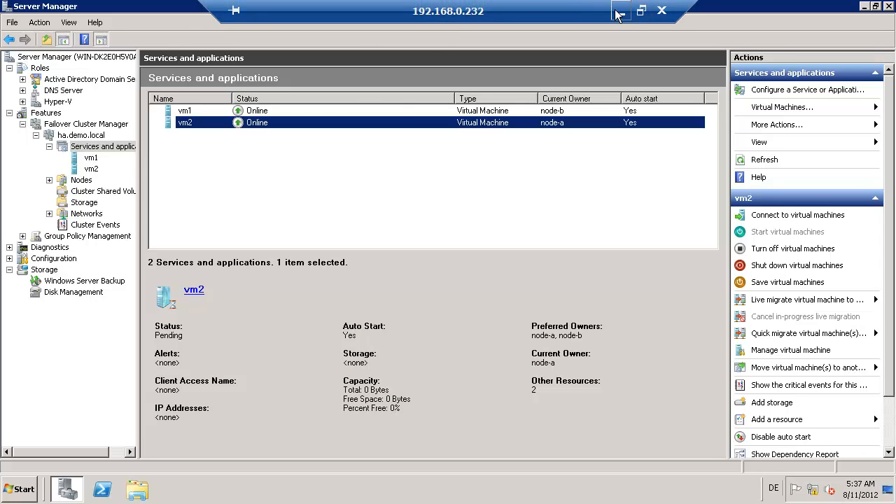
left_click(618, 14)
key("alt+Tab")
key("alt+Tab")
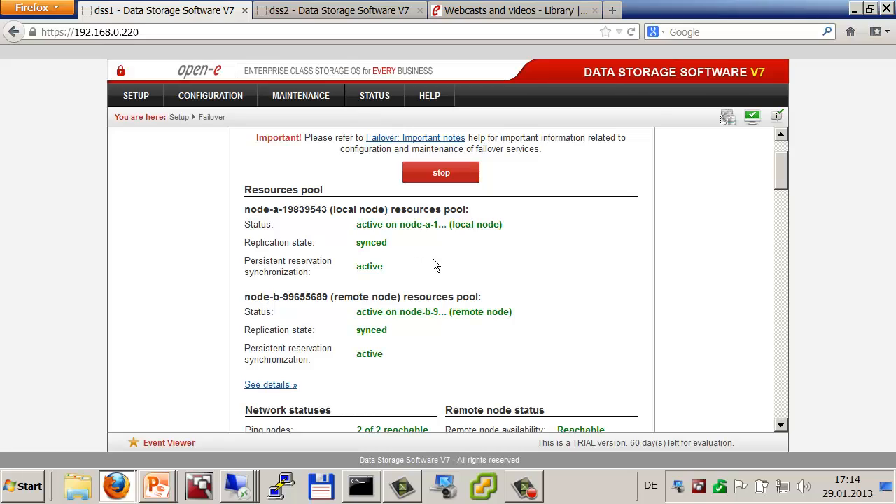
scroll(781, 383, "down", 15)
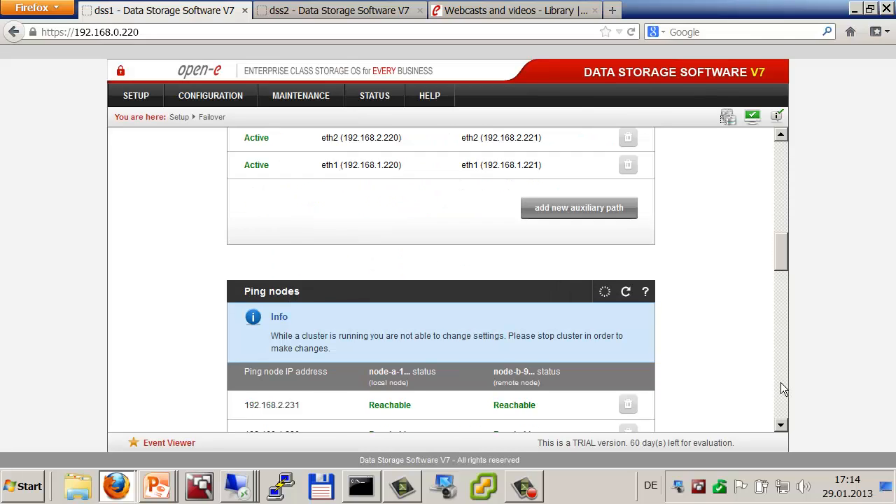
scroll(780, 382, "down", 15)
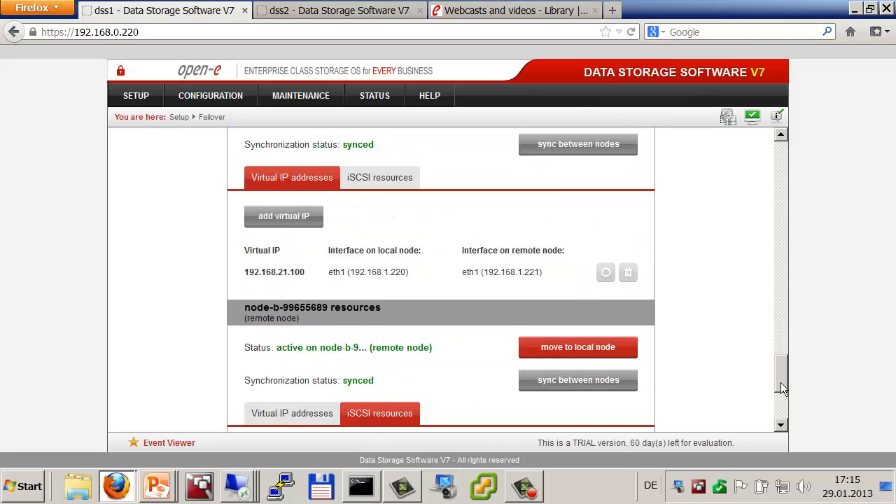
scroll(546, 228, "down", 3)
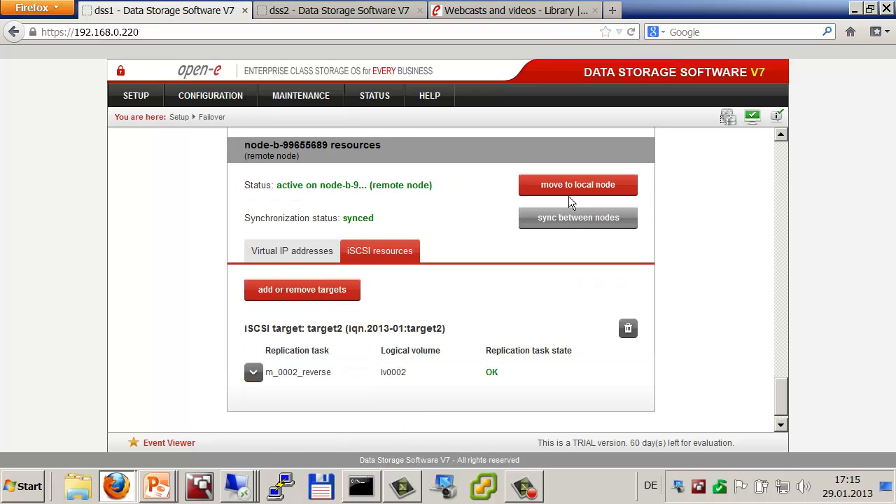
left_click(568, 200)
left_click(480, 212)
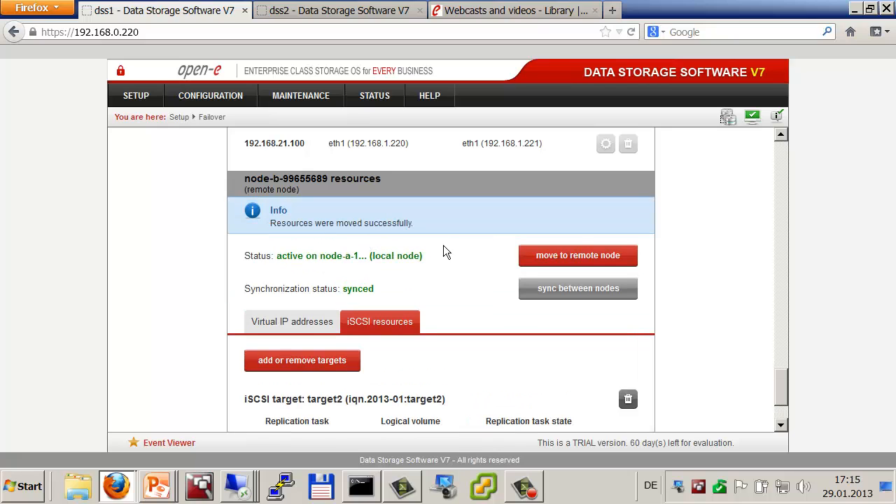
Step: Move node-a's failover resources to the remote node and confirm
scroll(782, 147, "up", 10)
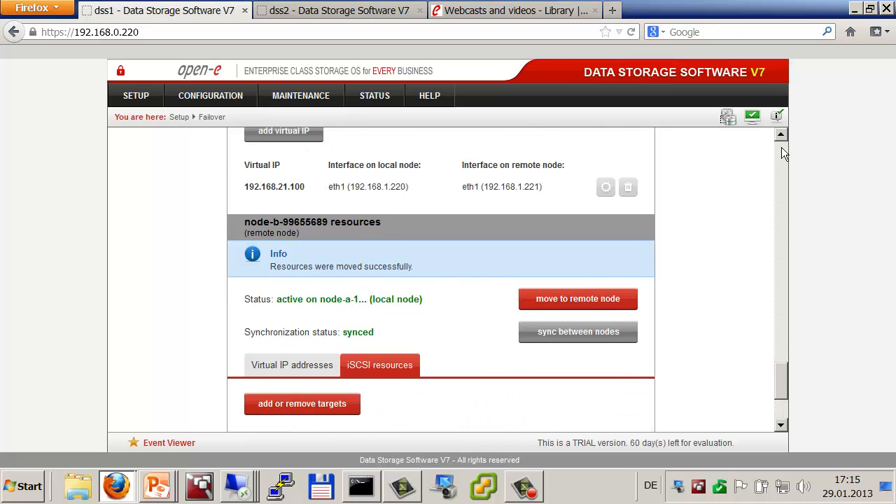
scroll(781, 170, "up", 8)
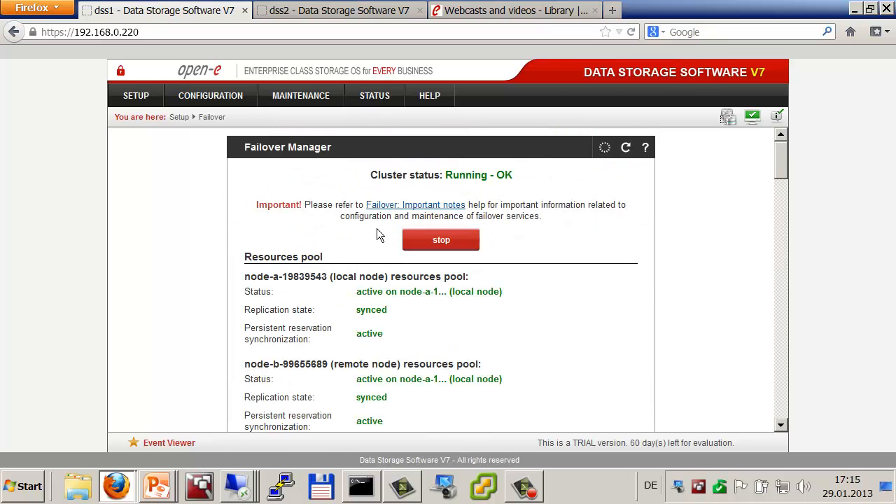
scroll(784, 402, "down", 15)
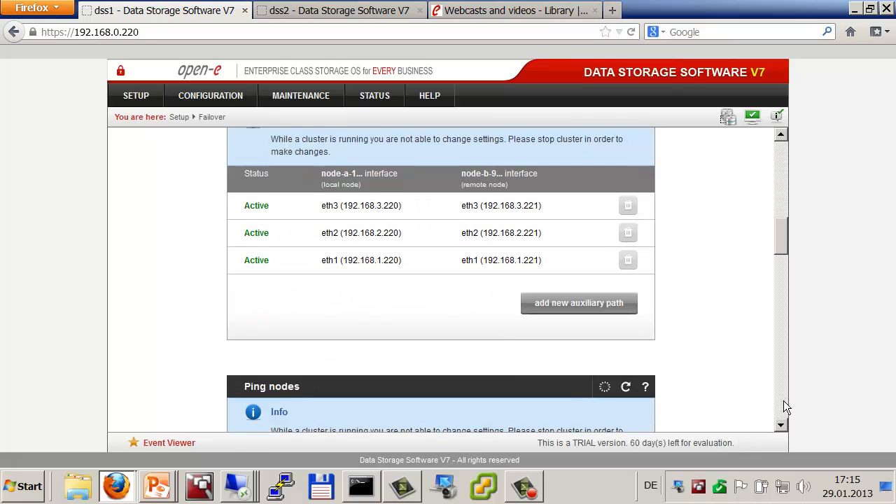
scroll(784, 407, "down", 4)
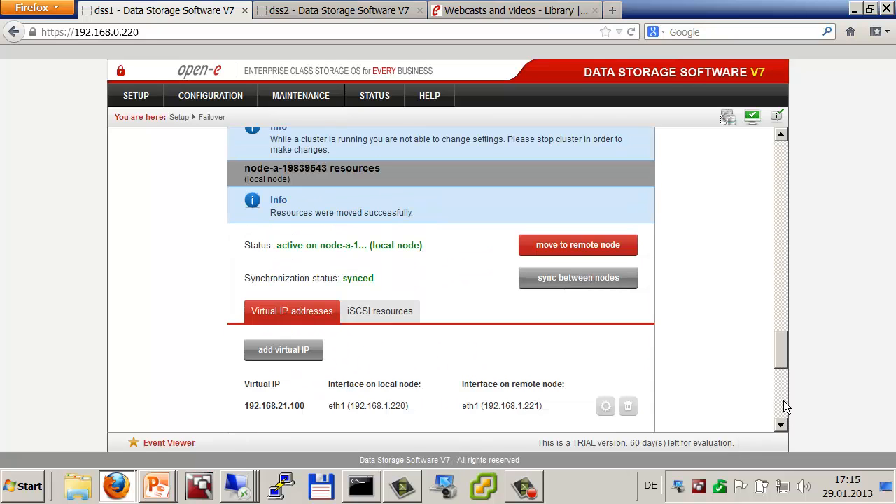
left_click(552, 246)
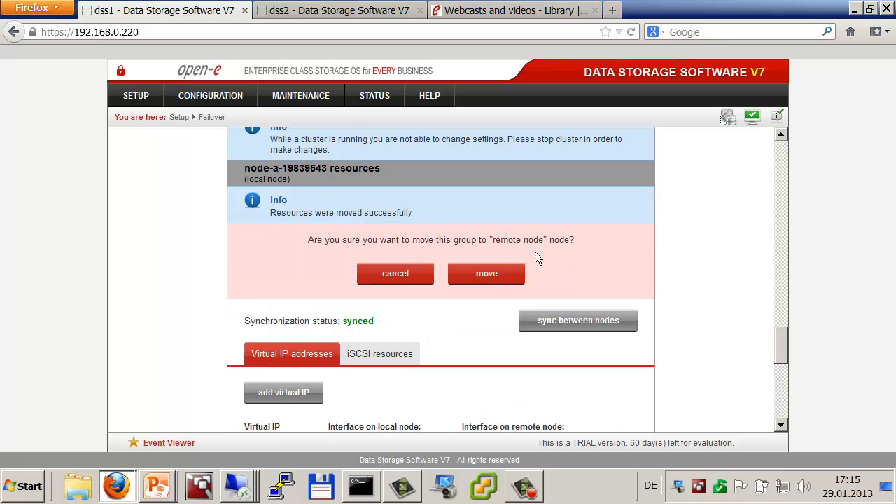
left_click(491, 278)
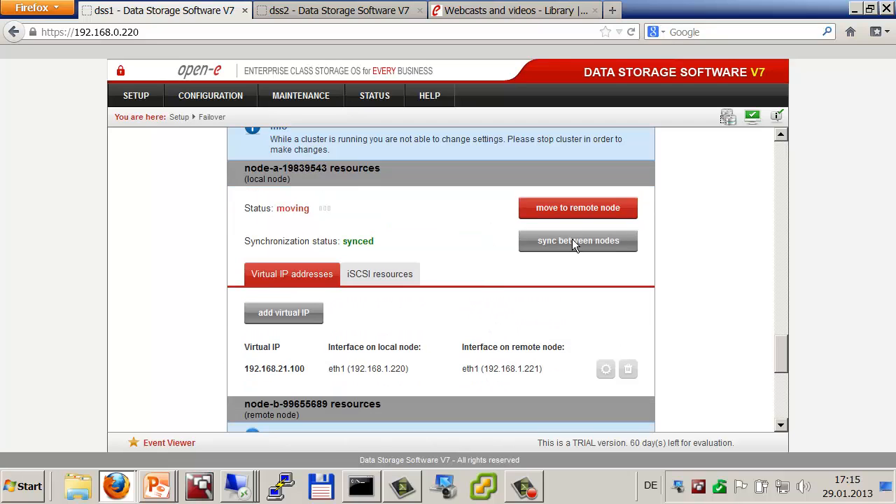
left_click(784, 150)
left_click(784, 157)
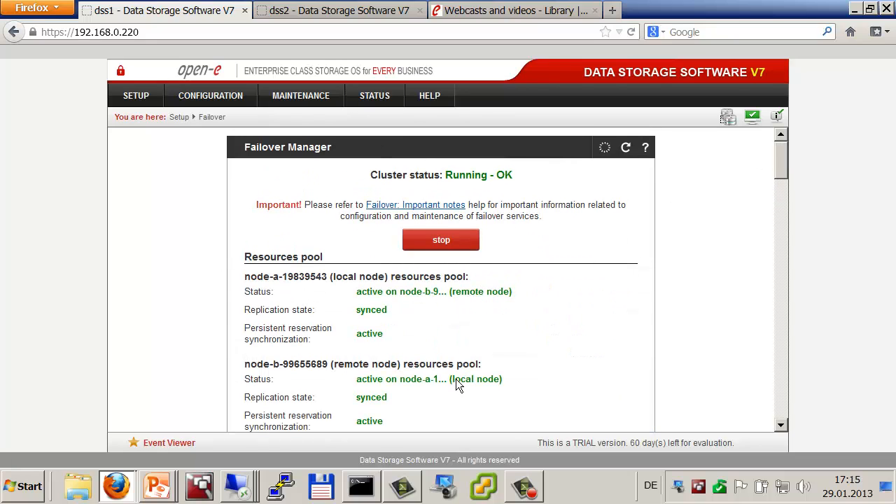
left_click(205, 96)
Step: Check volume replication status for lv0000–lv0002, then return to the remote cluster manager session
mouse_move(205, 120)
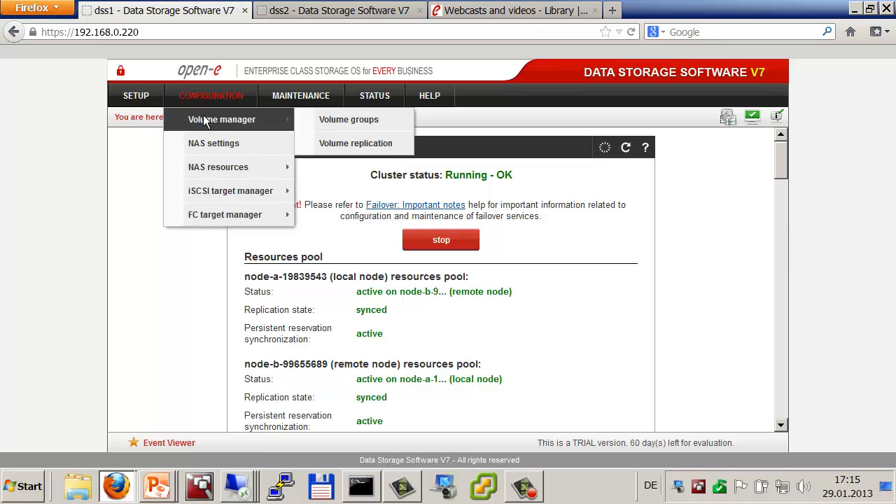
left_click(308, 143)
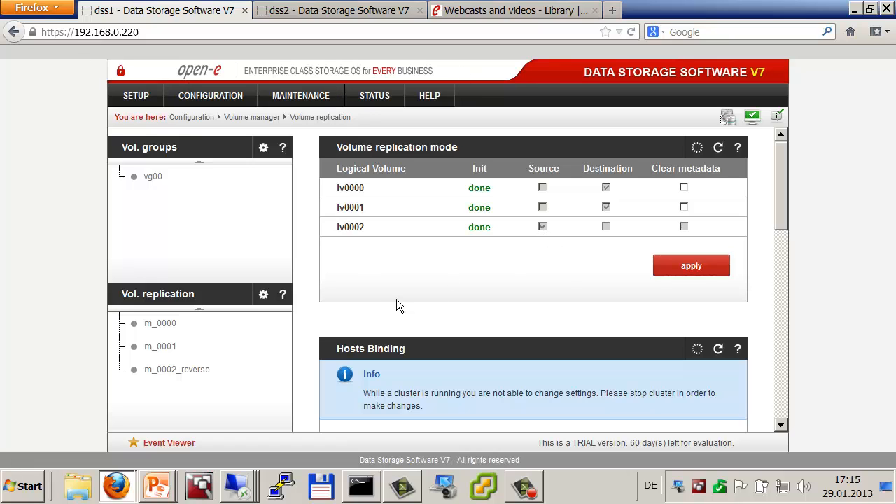
key("alt+Tab")
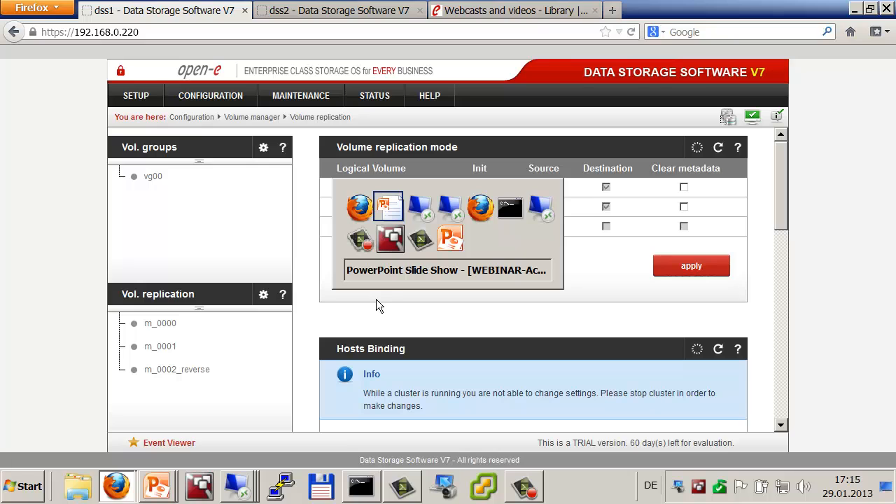
key("alt+Tab")
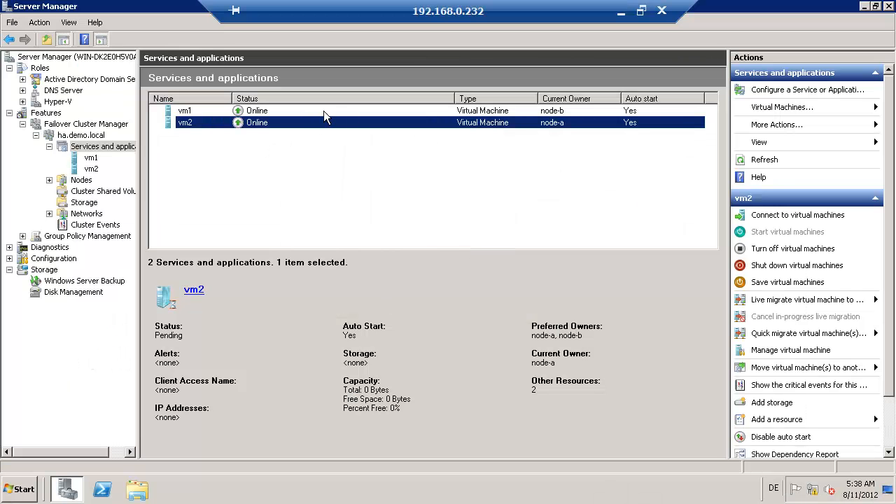
Step: Live-migrate vm2 back to node-b and minimize the remote session
right_click(285, 124)
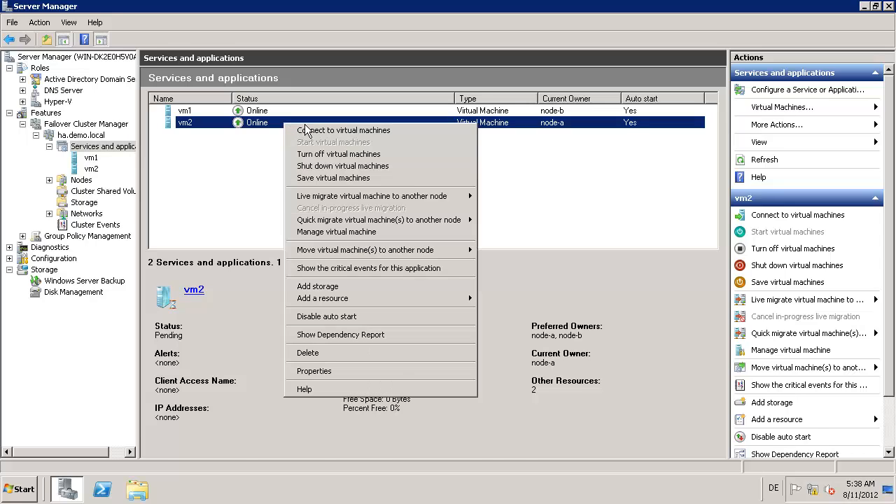
mouse_move(433, 200)
left_click(505, 198)
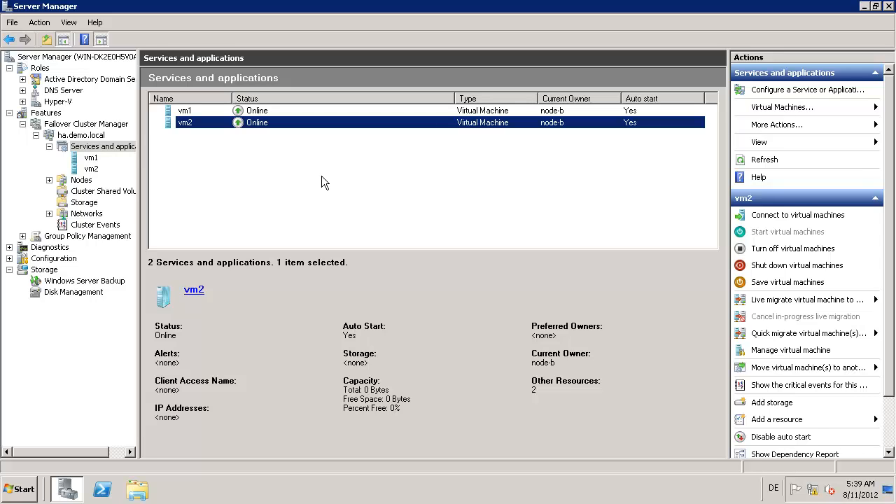
mouse_move(695, 1)
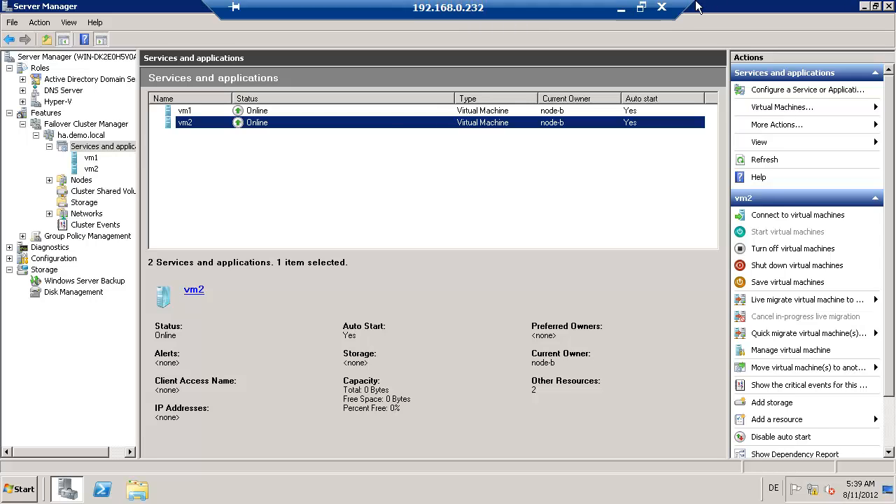
left_click(619, 8)
key("alt+Tab")
key("alt+Tab")
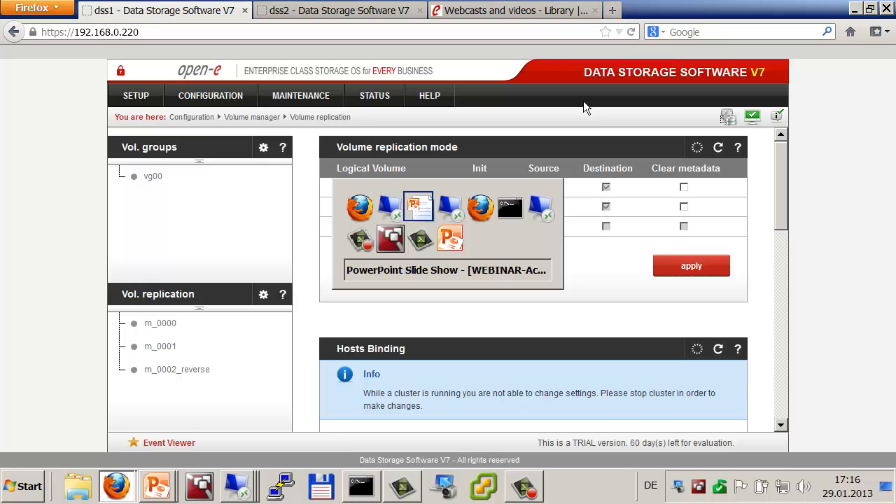
key("alt+Tab")
key("alt+Tab")
key("alt+Tab")
key("alt+Tab")
key("alt+Tab")
key("alt+Tab")
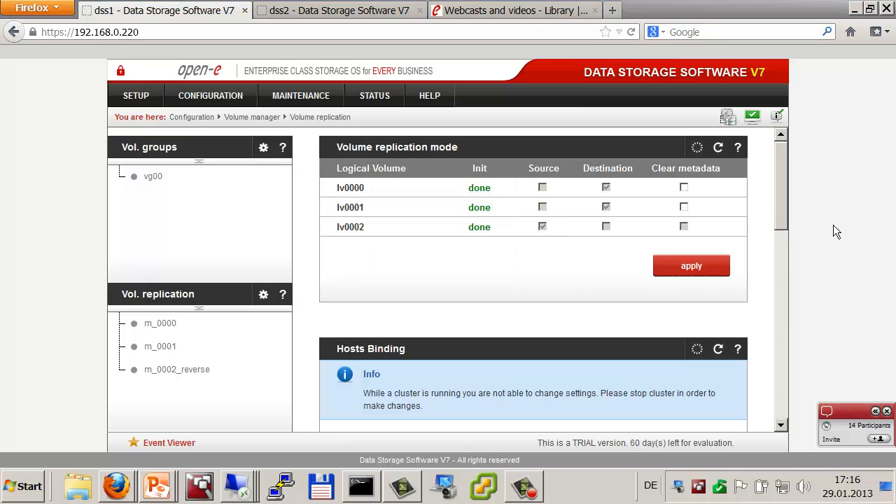
left_click(875, 411)
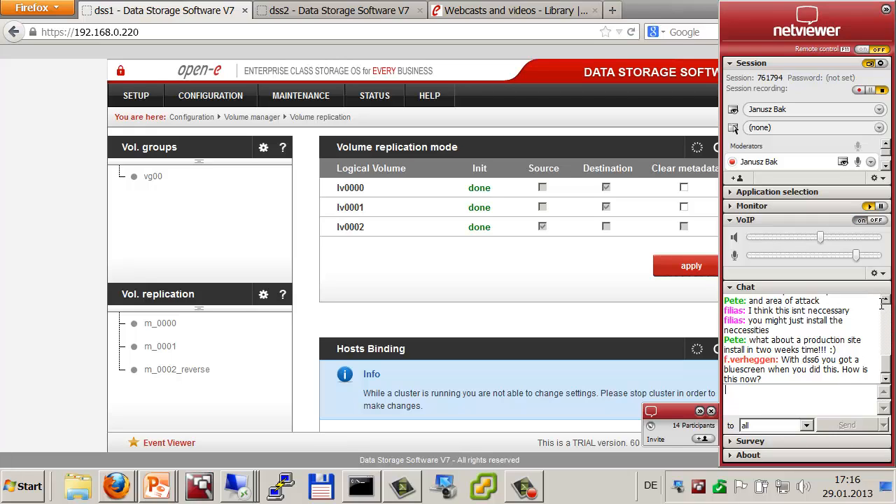
left_click(886, 301)
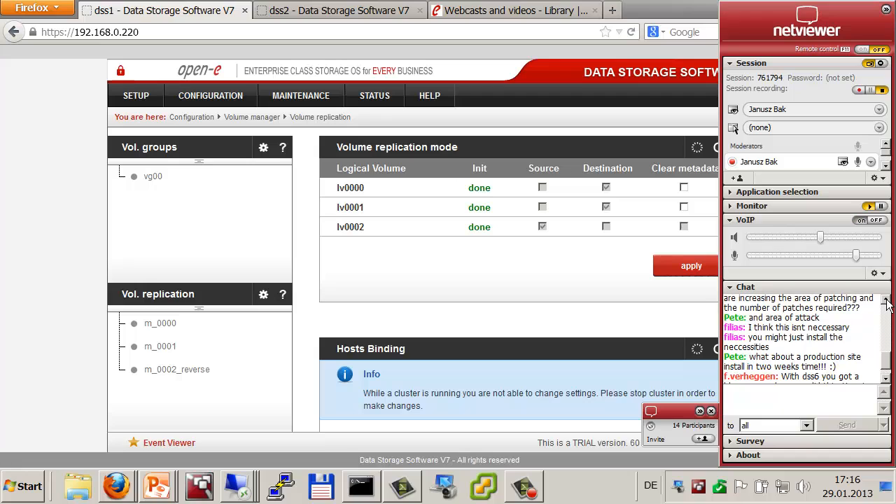
scroll(887, 301, "up", 5)
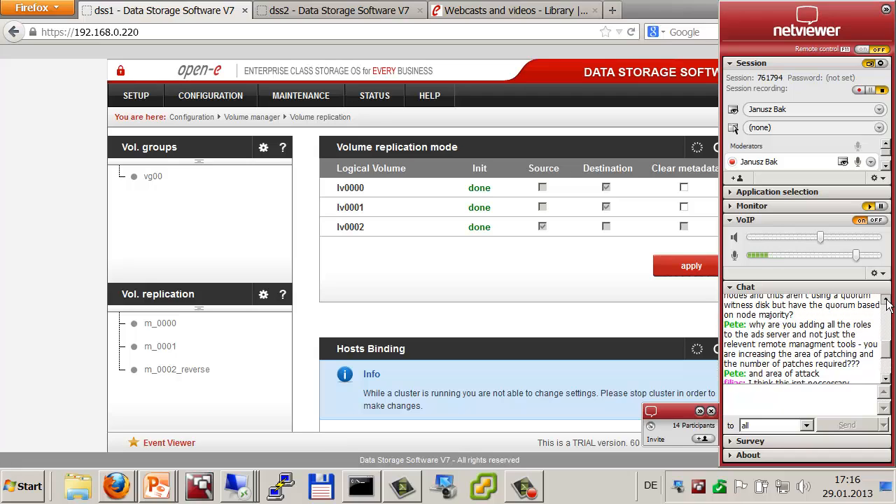
scroll(886, 301, "up", 3)
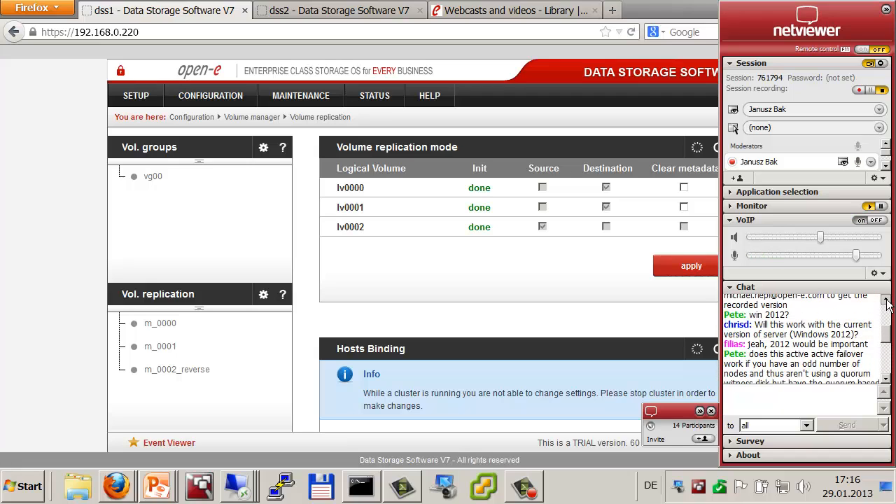
scroll(886, 301, "up", 2)
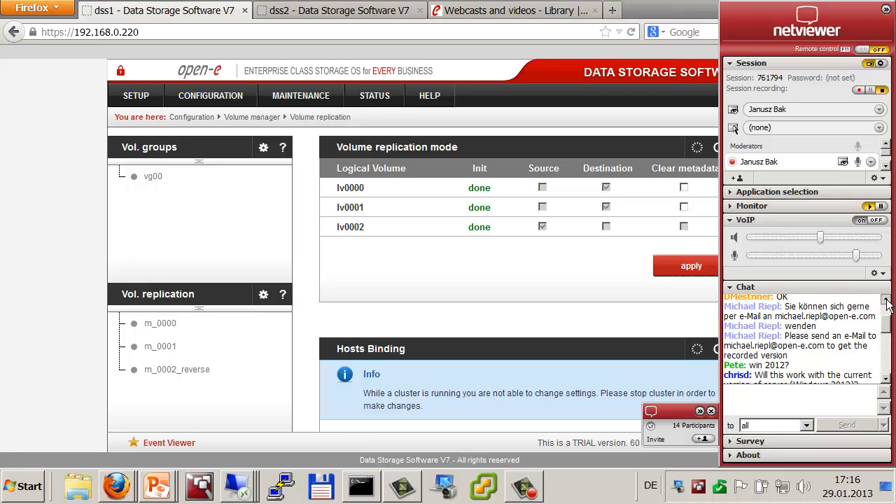
left_click(886, 380)
left_click(886, 380)
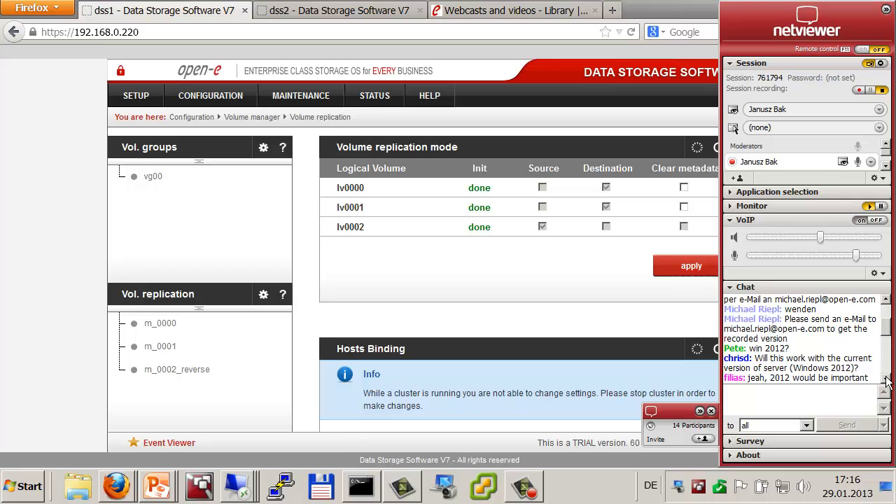
left_click(886, 380)
left_click(886, 380)
left_click(886, 381)
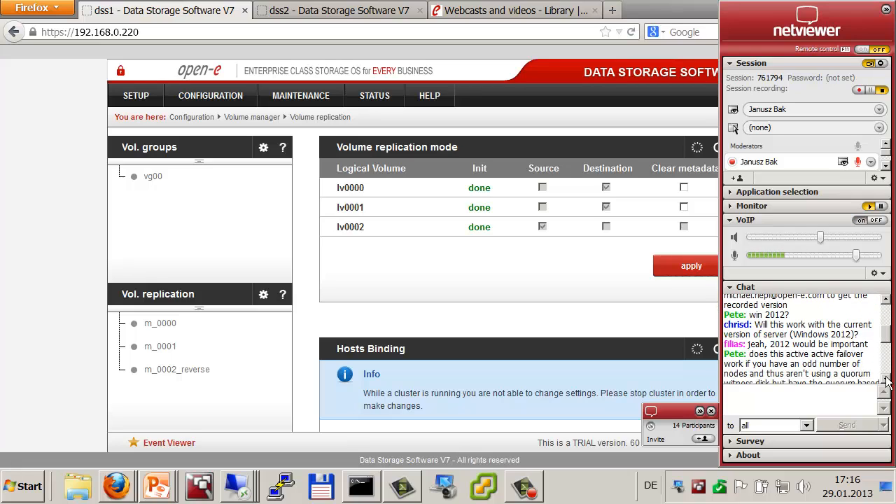
left_click(886, 381)
left_click(887, 381)
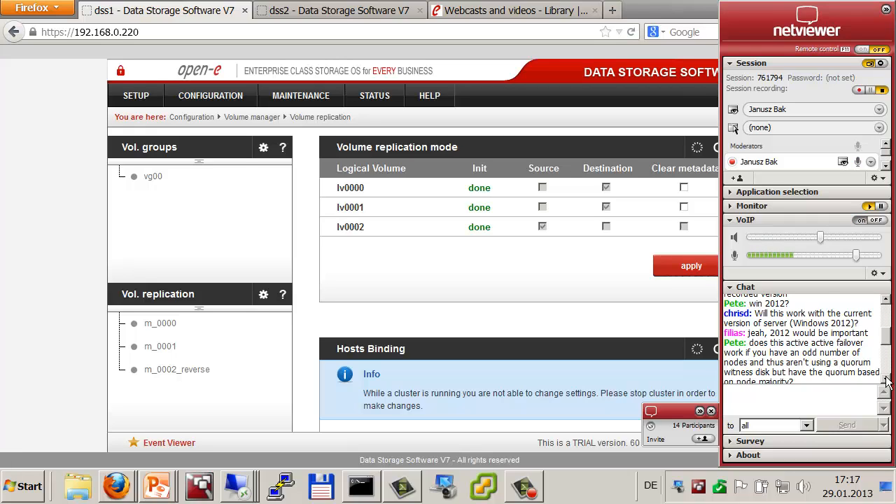
left_click(886, 379)
left_click(886, 379)
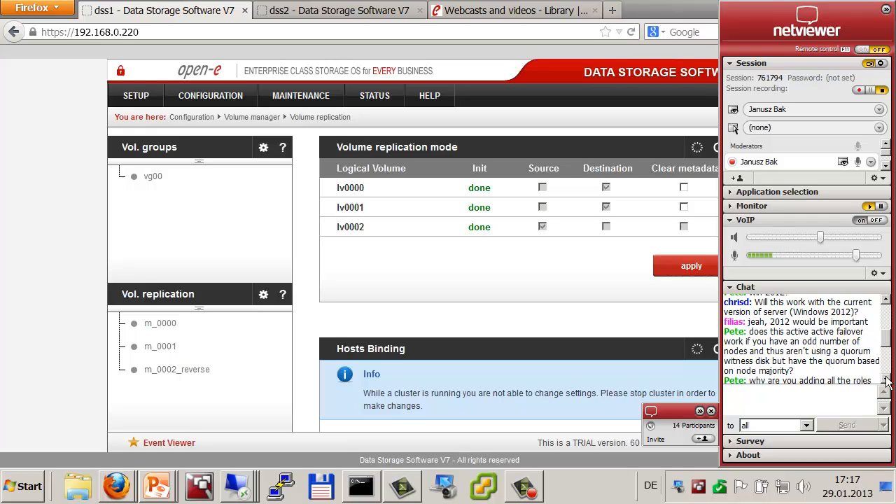
left_click(885, 379)
left_click(885, 379)
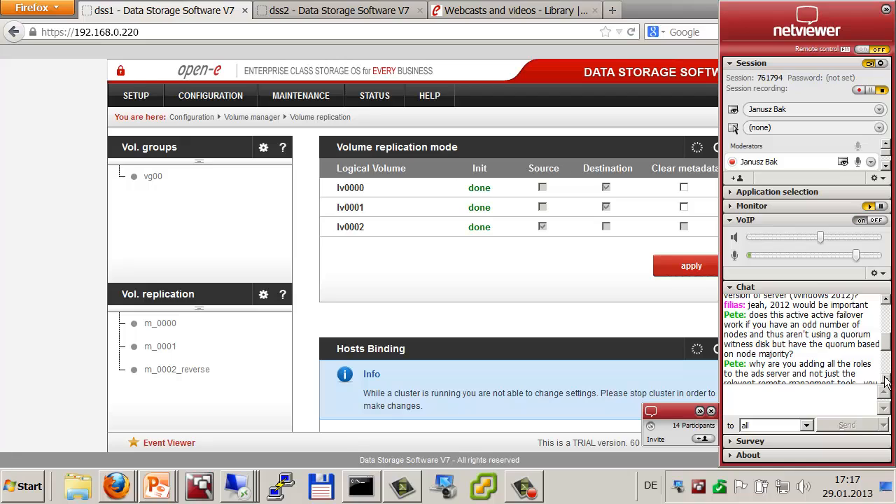
left_click(886, 380)
left_click(885, 380)
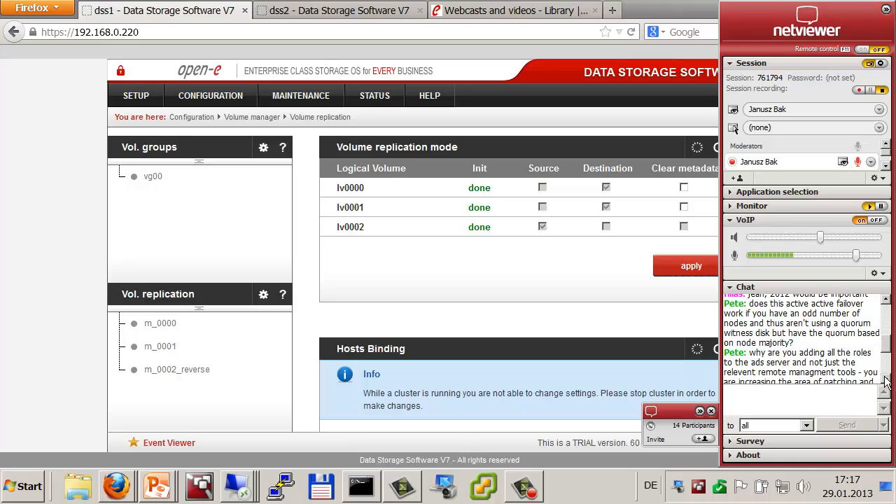
left_click(886, 379)
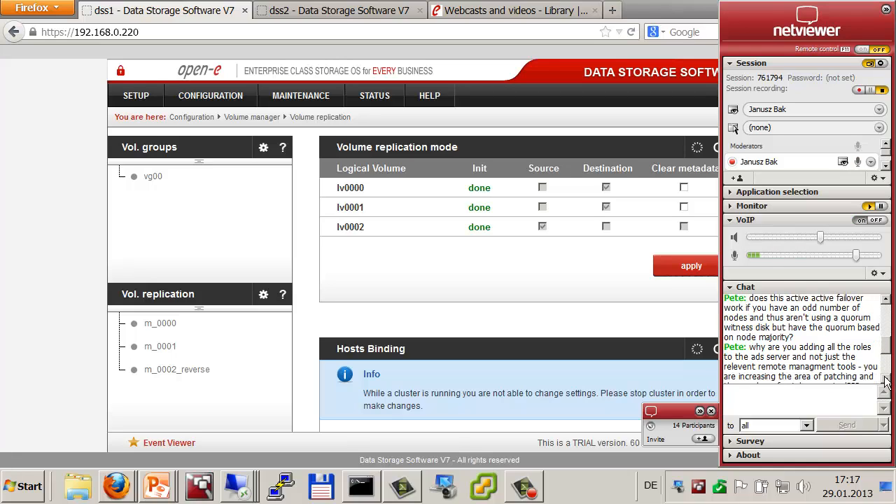
left_click(885, 380)
left_click(885, 379)
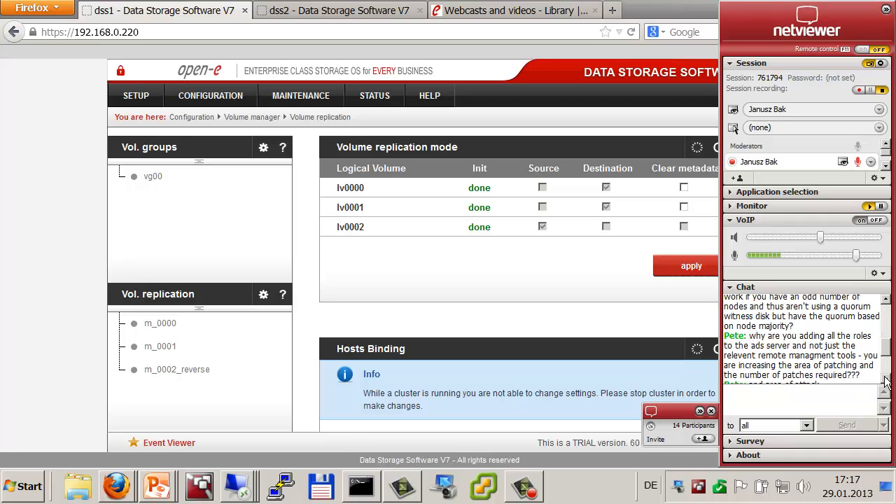
left_click(886, 379)
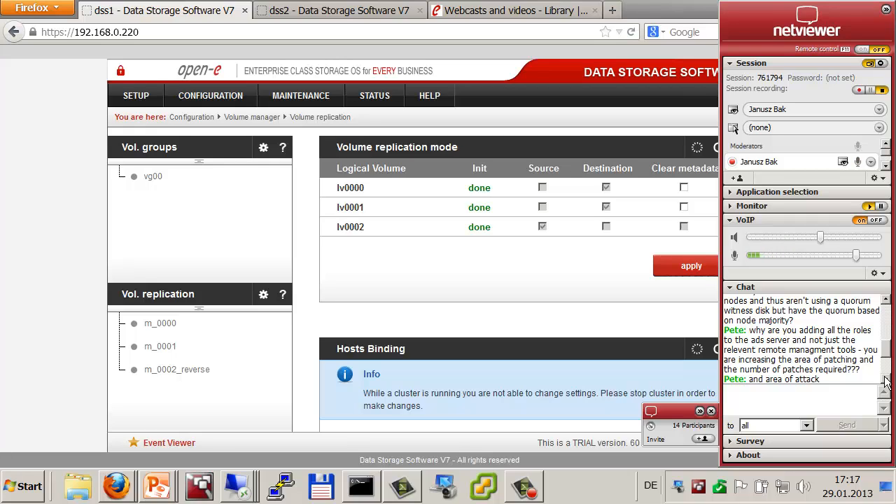
left_click(886, 379)
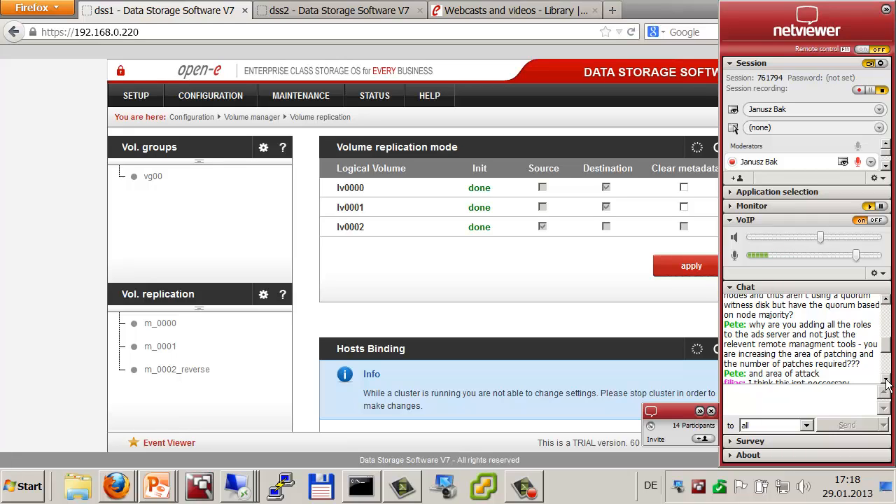
left_click(886, 381)
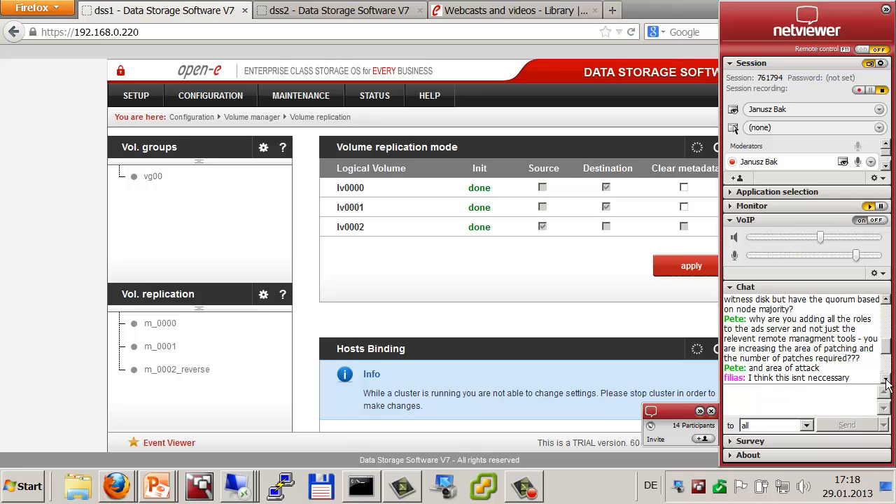
left_click(886, 381)
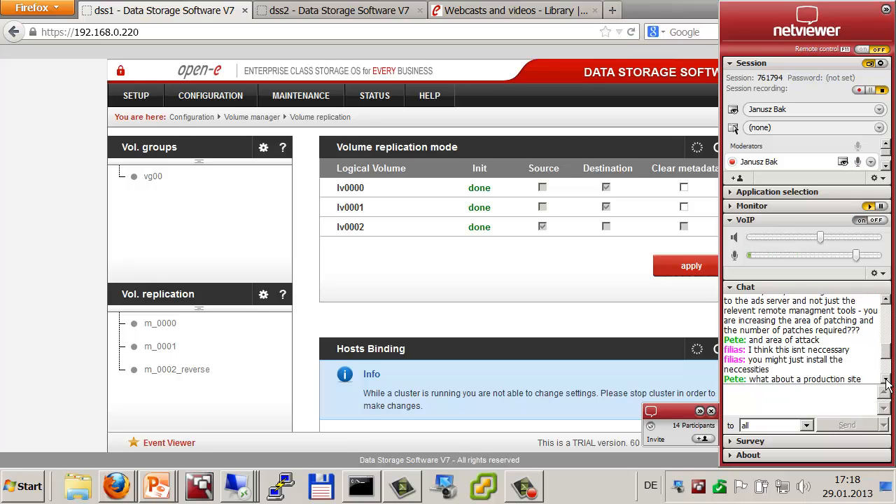
left_click(886, 382)
left_click(886, 381)
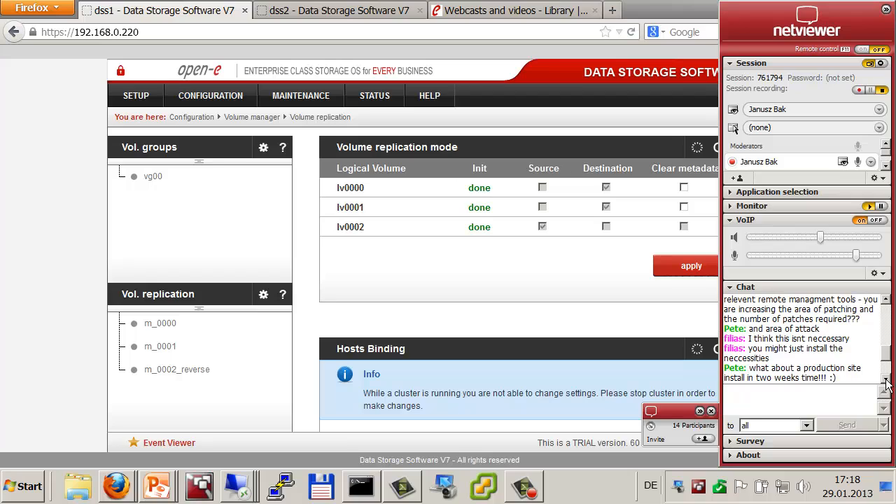
left_click(887, 381)
left_click(886, 381)
left_click(886, 382)
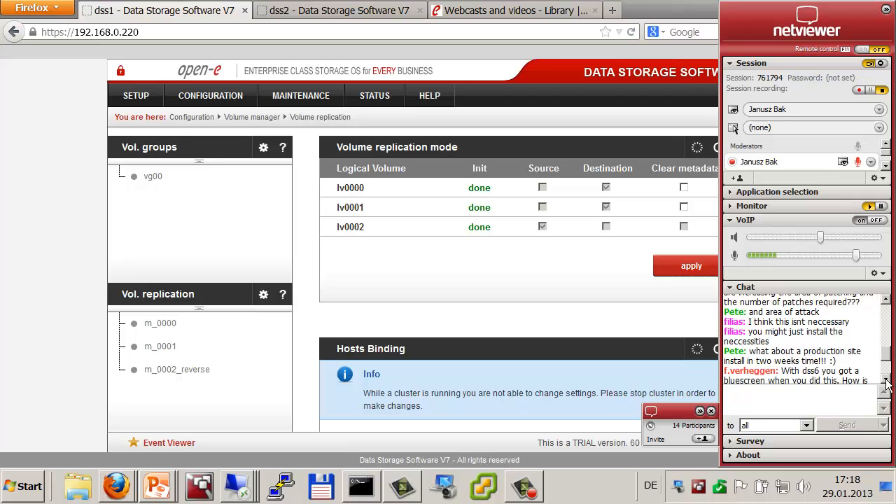
left_click(886, 382)
left_click(886, 381)
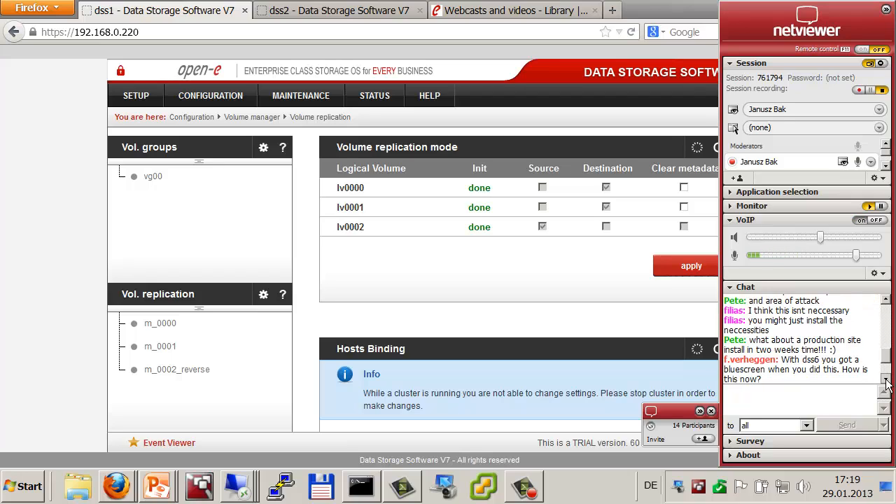
left_click(886, 381)
left_click(886, 382)
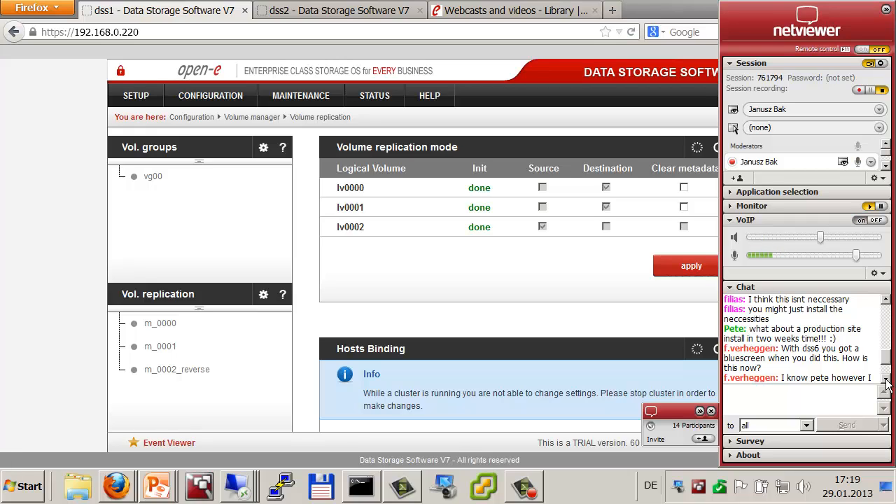
left_click(887, 382)
left_click(886, 383)
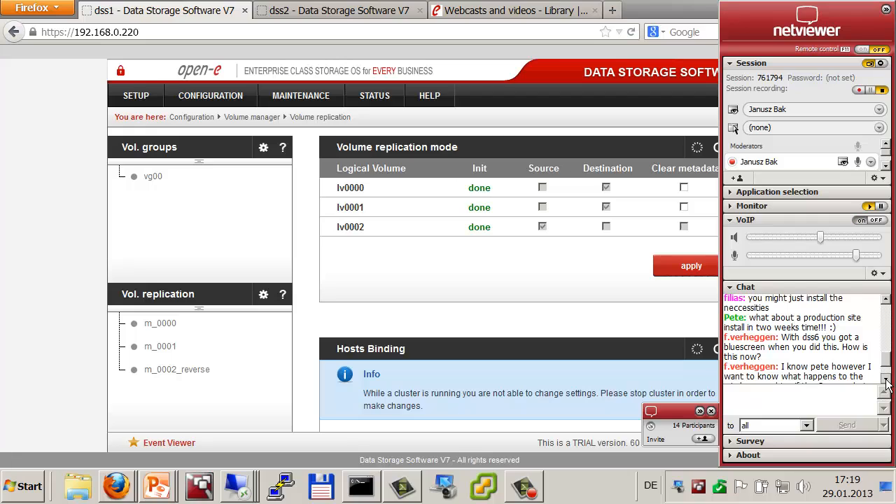
left_click(886, 383)
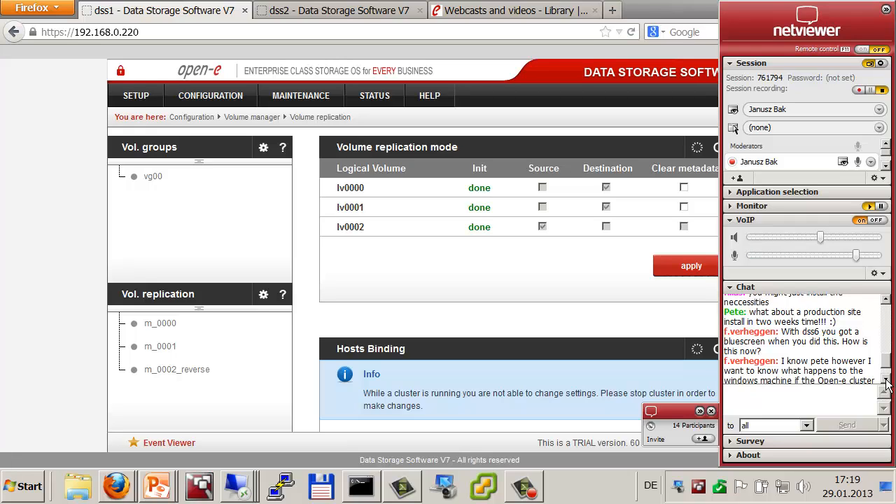
left_click(886, 382)
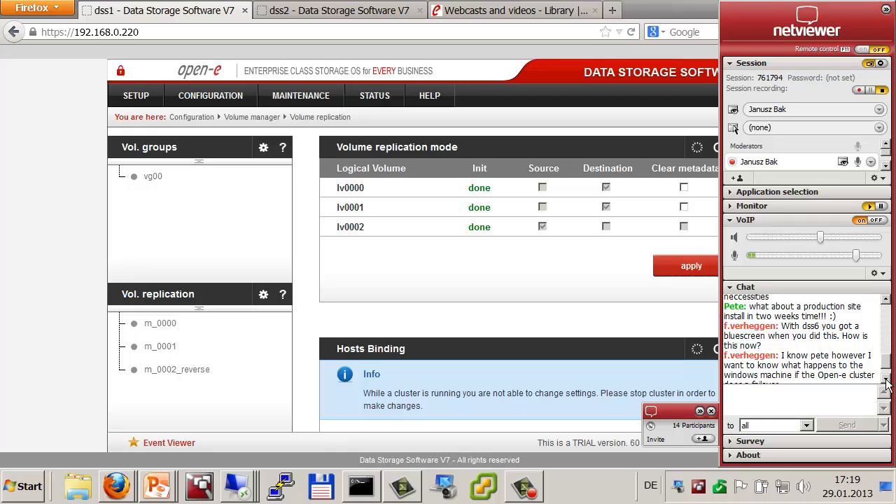
left_click(887, 382)
left_click(887, 382)
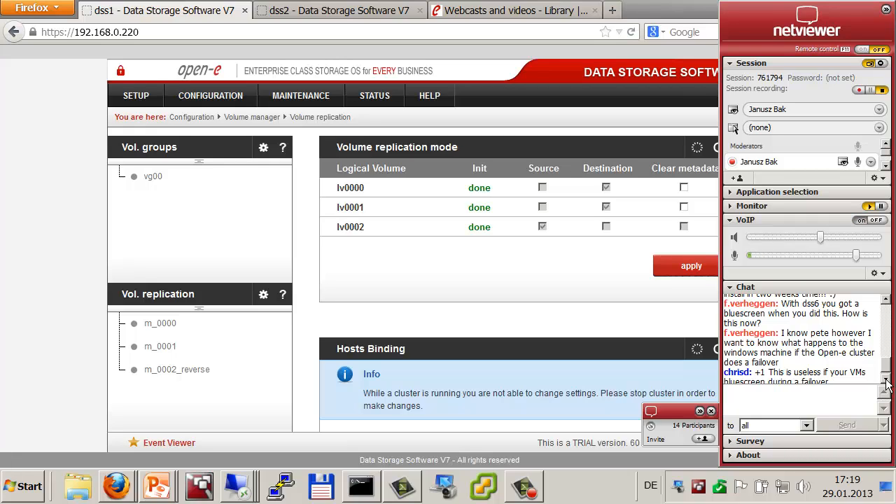
left_click(886, 383)
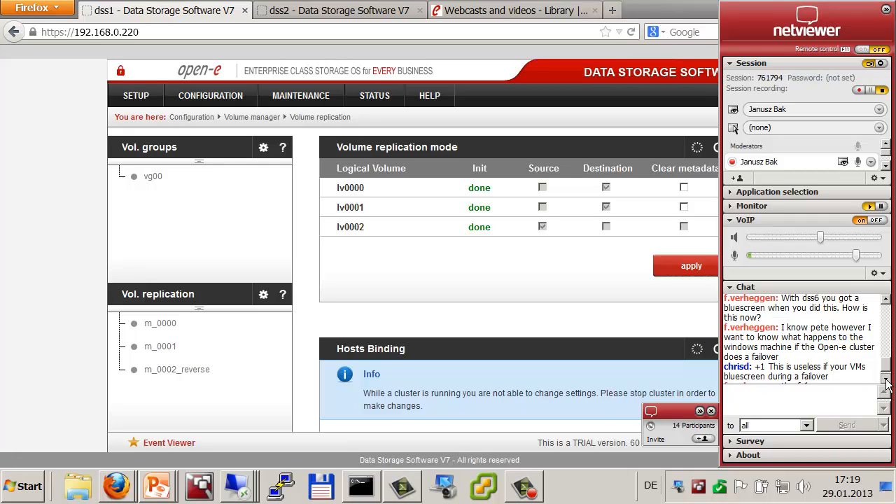
left_click(887, 382)
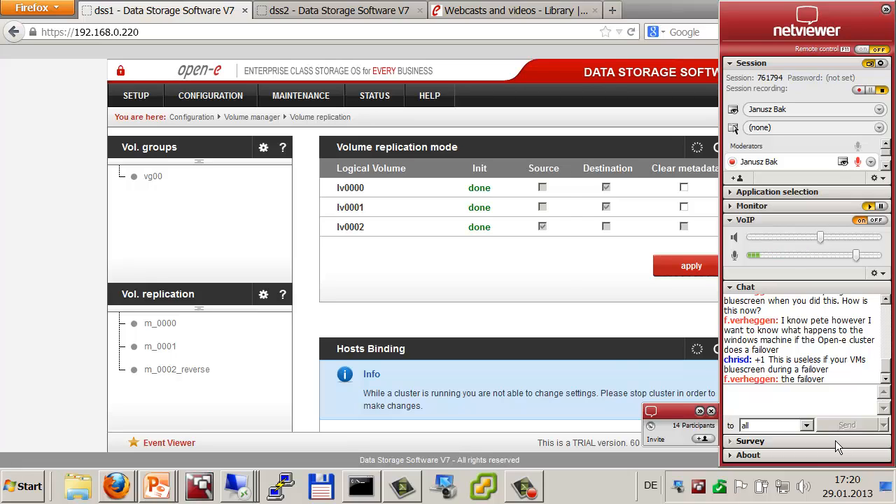
Step: Bring up the PowerPoint slide show, hide the meeting panel, and advance to the network diagram slide
key("alt+Tab")
key("alt+Tab")
key("alt+Tab")
key("alt+Tab")
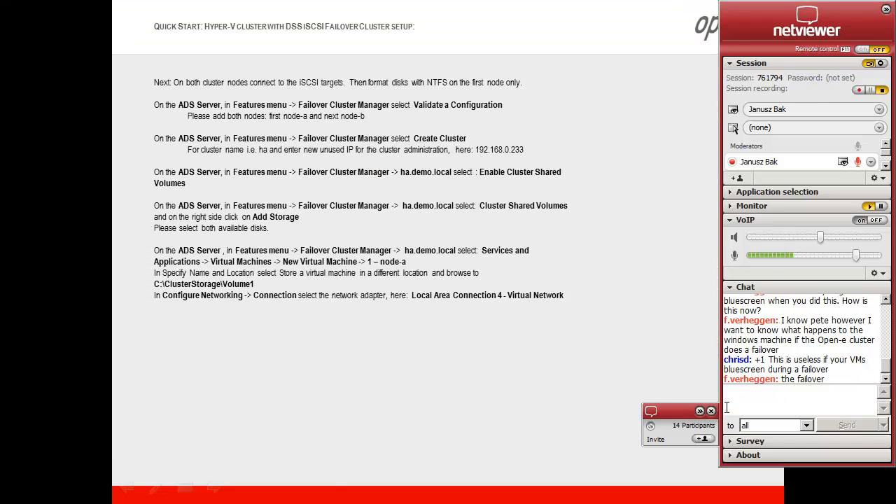
left_click(701, 412)
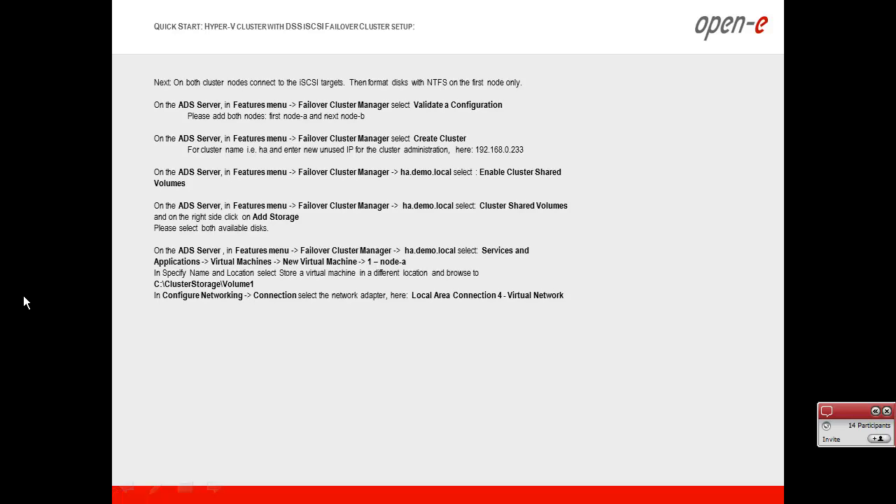
left_click(23, 302)
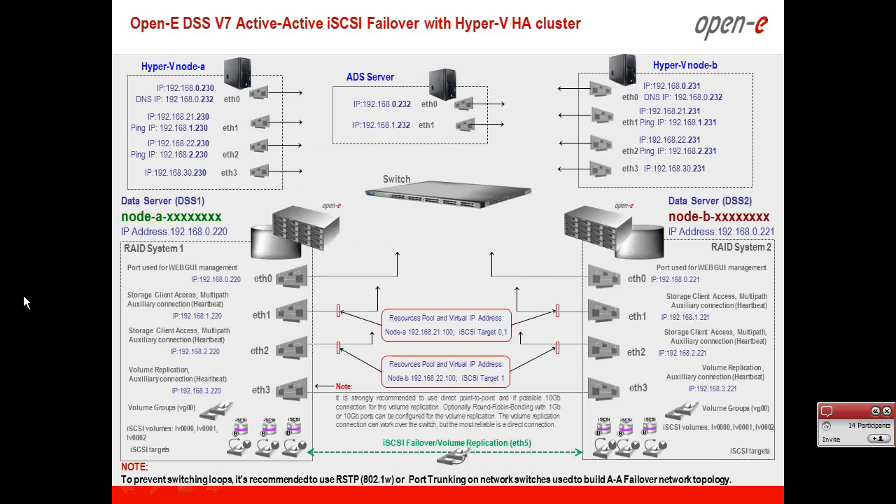